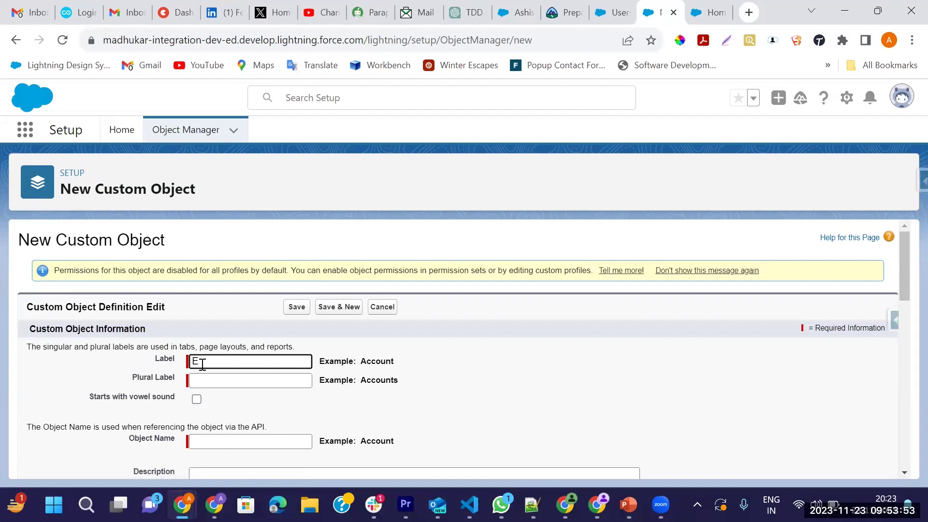
Save a custom object with label and plural label 'Employee', then view its Fields & Relationships
{"action": "type", "text": "ee"}
{"action": "key", "text": "Tab"}
{"action": "left_click", "coordinate": [286, 361]}
{"action": "double_click", "coordinate": [201, 362]}
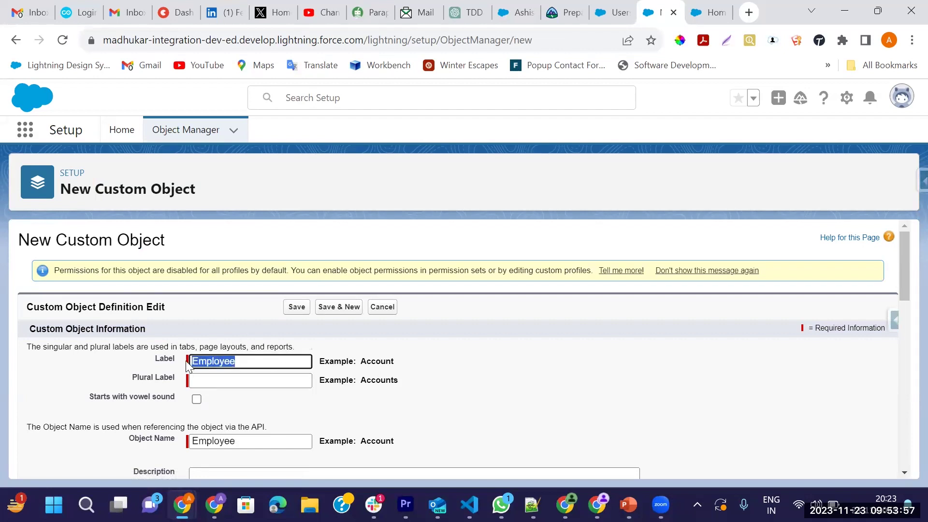
{"action": "key", "text": "ctrl+c"}
{"action": "left_click", "coordinate": [232, 379]}
{"action": "key", "text": "ctrl+v"}
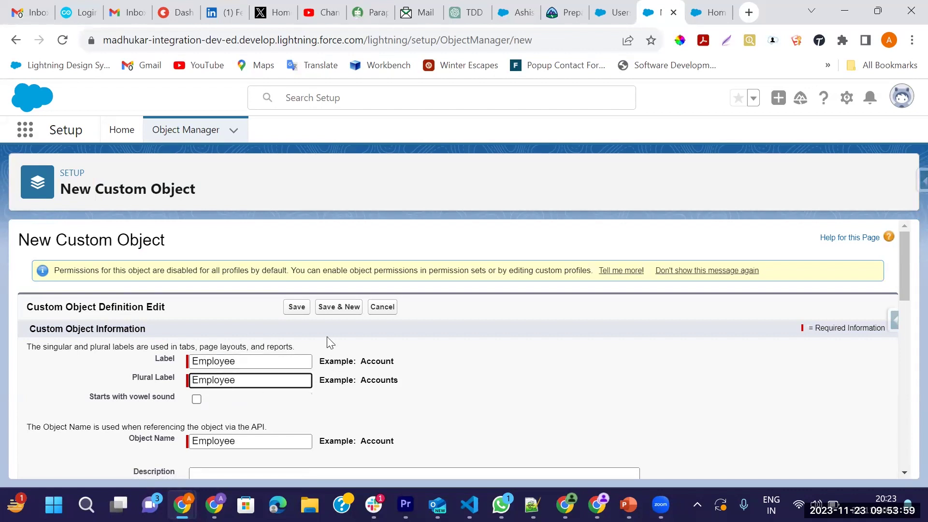
{"action": "left_click", "coordinate": [305, 313]}
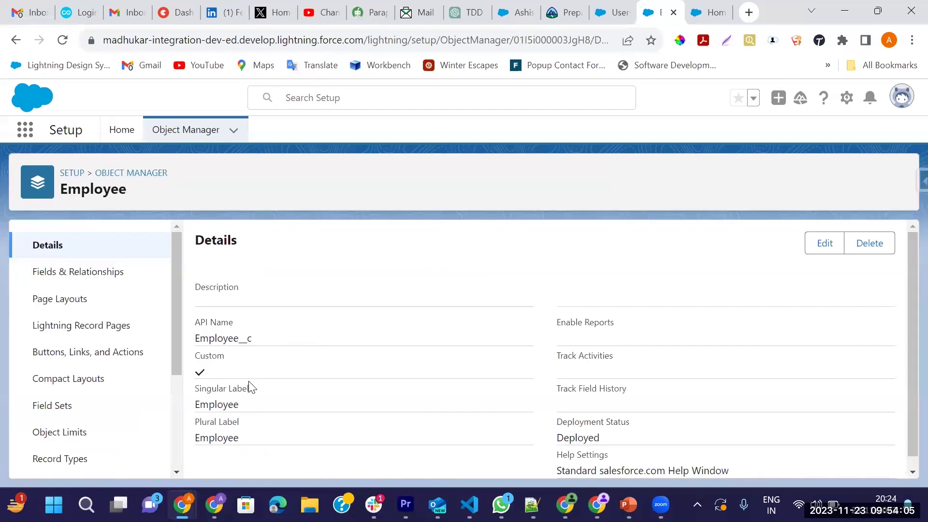
{"action": "left_click", "coordinate": [74, 272]}
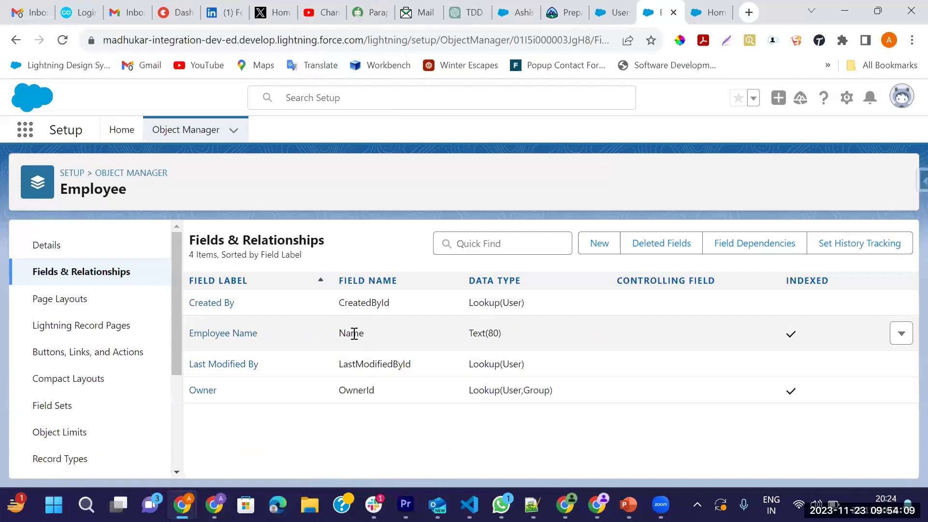
Start a new custom object from the Object Manager
{"action": "left_click", "coordinate": [186, 130]}
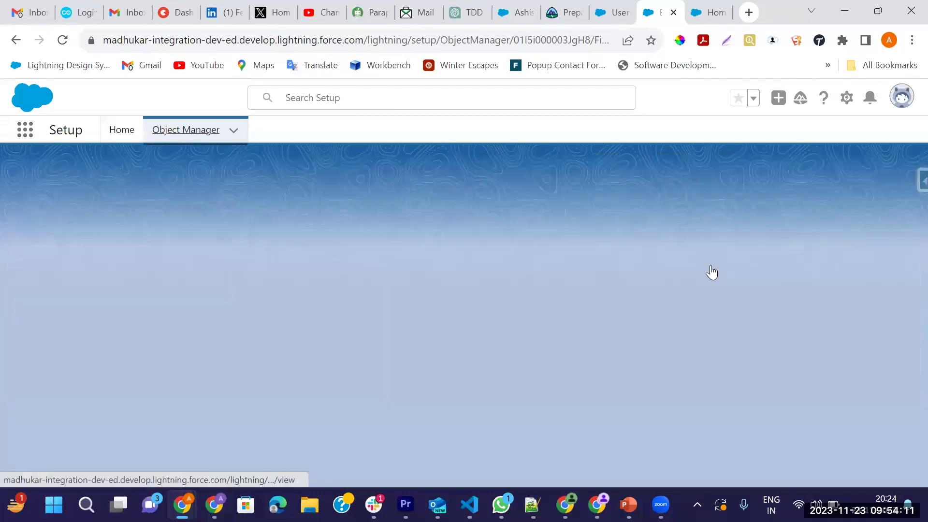
{"action": "left_click", "coordinate": [887, 178]}
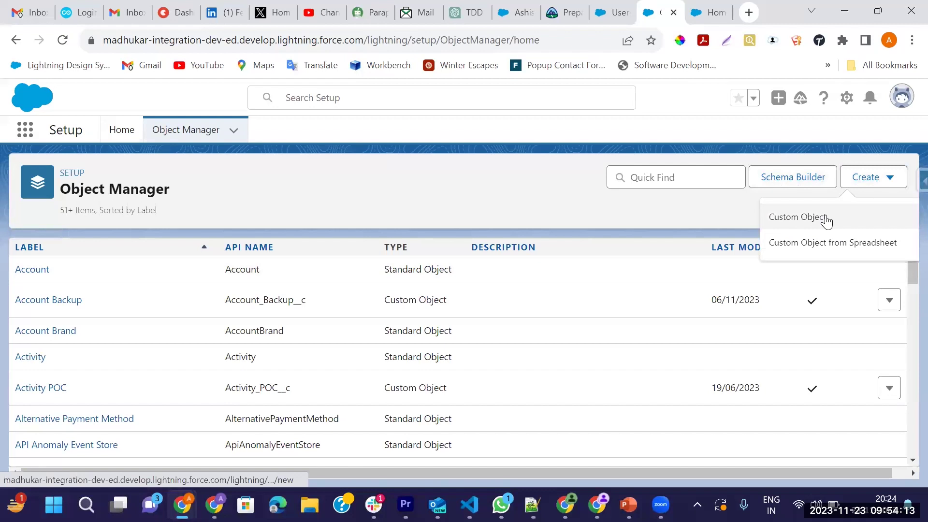
{"action": "left_click", "coordinate": [825, 217]}
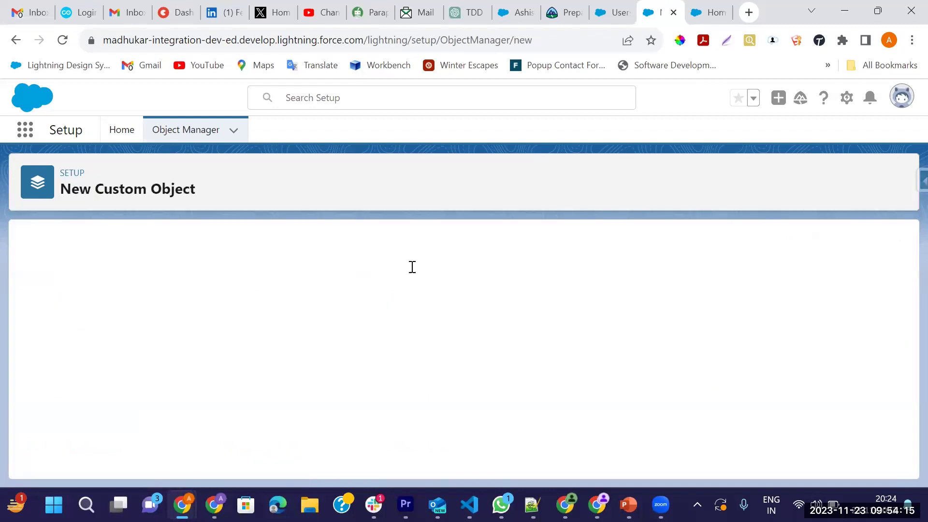
Set the label and plural label to 'Bank Account' and save the object
{"action": "type", "text": "Bank"}
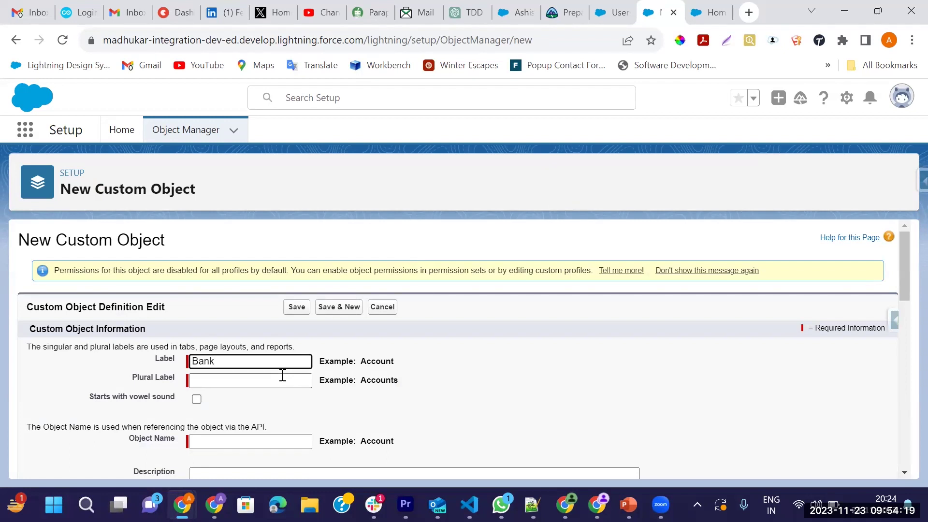
{"action": "type", "text": " Nam"}
{"action": "left_click", "coordinate": [283, 381]}
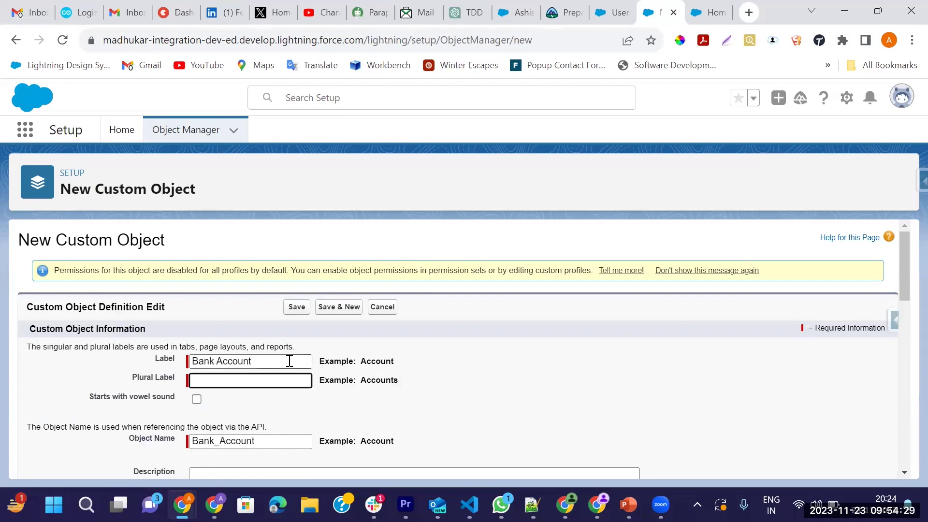
{"action": "double_click", "coordinate": [232, 361]}
{"action": "left_click", "coordinate": [203, 380]}
{"action": "key", "text": "ctrl+v"}
{"action": "scroll", "coordinate": [363, 420], "scroll_direction": "down", "scroll_amount": 4}
{"action": "scroll", "coordinate": [358, 416], "scroll_direction": "down", "scroll_amount": 1}
{"action": "scroll", "coordinate": [343, 343], "scroll_direction": "up", "scroll_amount": 5}
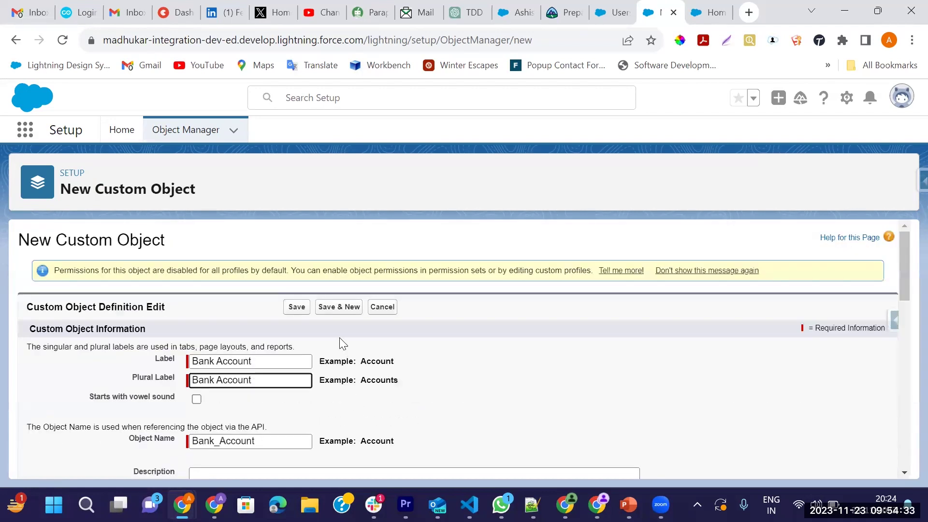
{"action": "left_click", "coordinate": [292, 306]}
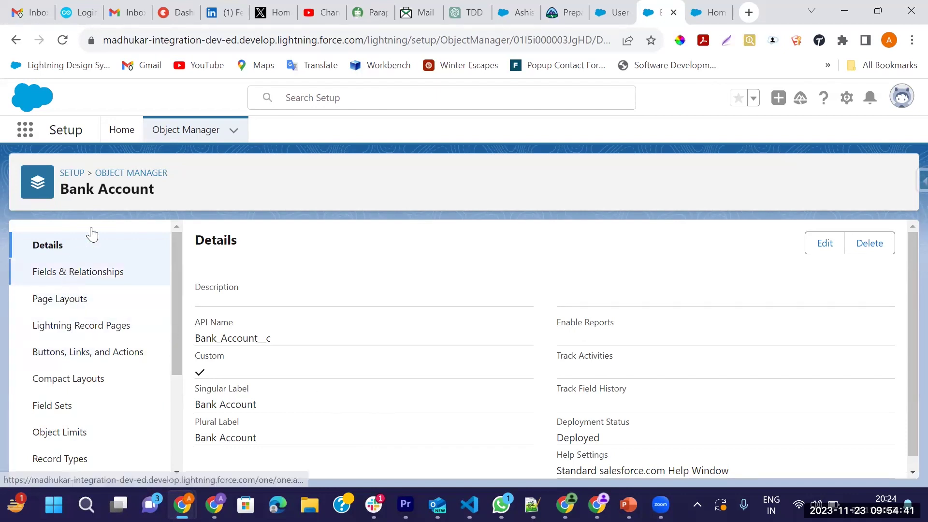
Start a new Lookup Relationship field on Bank Account related to Employee
{"action": "left_click", "coordinate": [99, 272]}
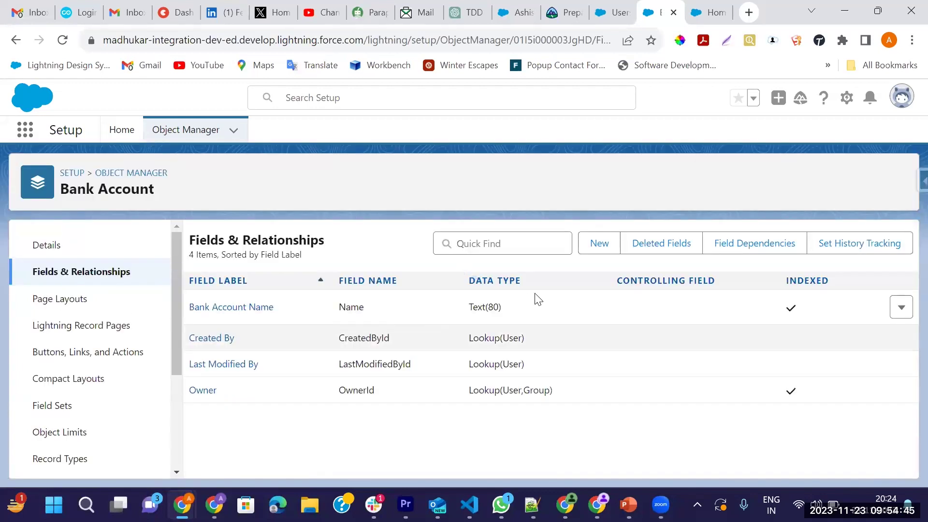
{"action": "left_click", "coordinate": [603, 248]}
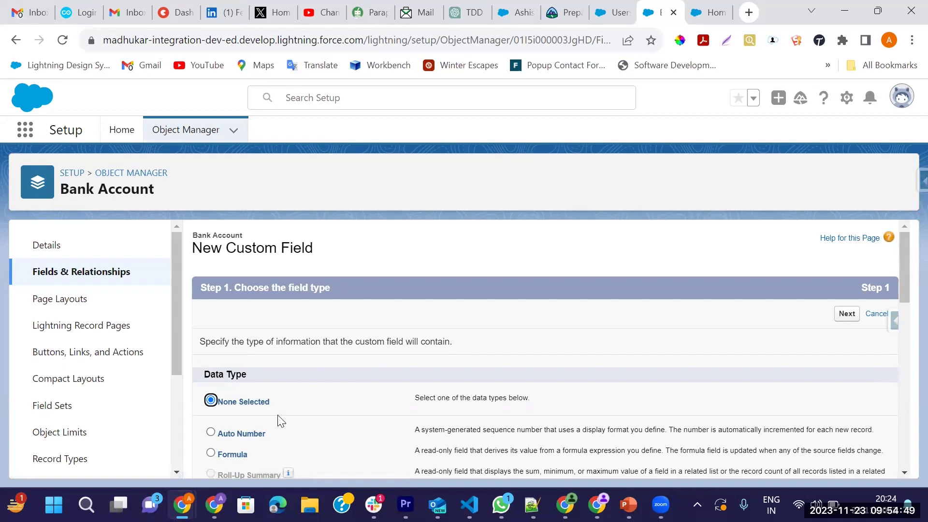
{"action": "scroll", "coordinate": [278, 421], "scroll_direction": "down", "scroll_amount": 4}
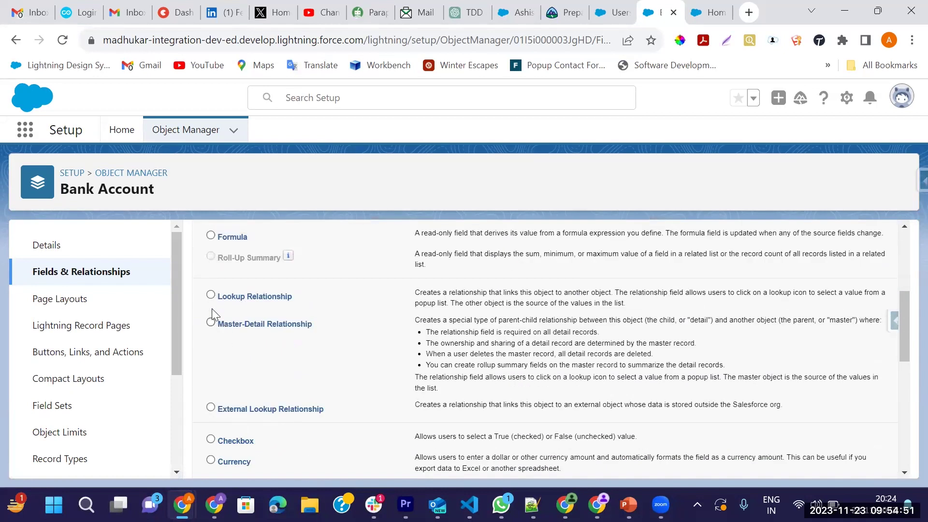
{"action": "left_click", "coordinate": [210, 295]}
{"action": "scroll", "coordinate": [580, 386], "scroll_direction": "down", "scroll_amount": 8}
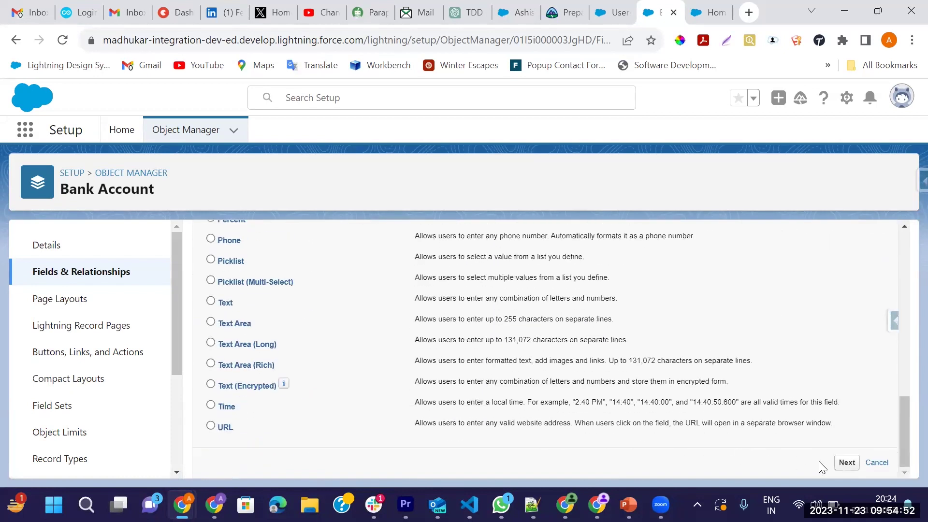
{"action": "left_click", "coordinate": [843, 463]}
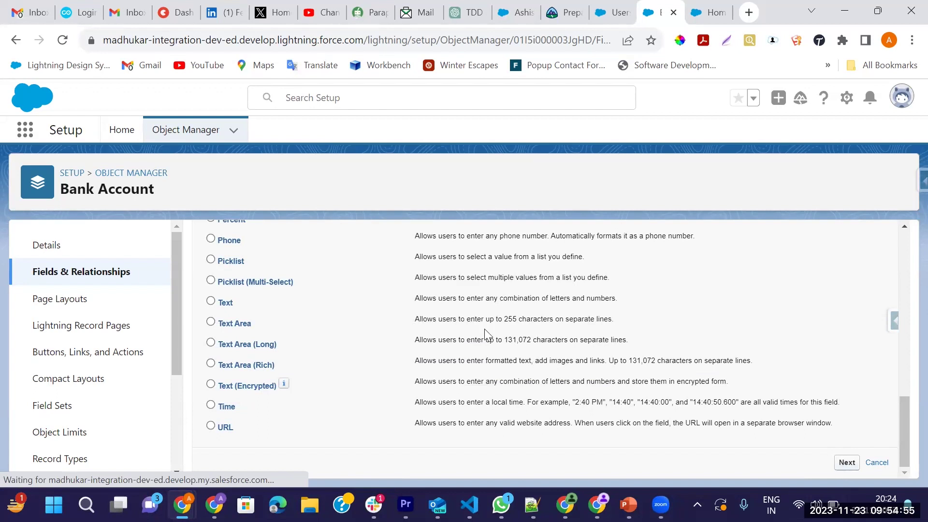
{"action": "left_click", "coordinate": [379, 369]}
{"action": "key", "text": "e"}
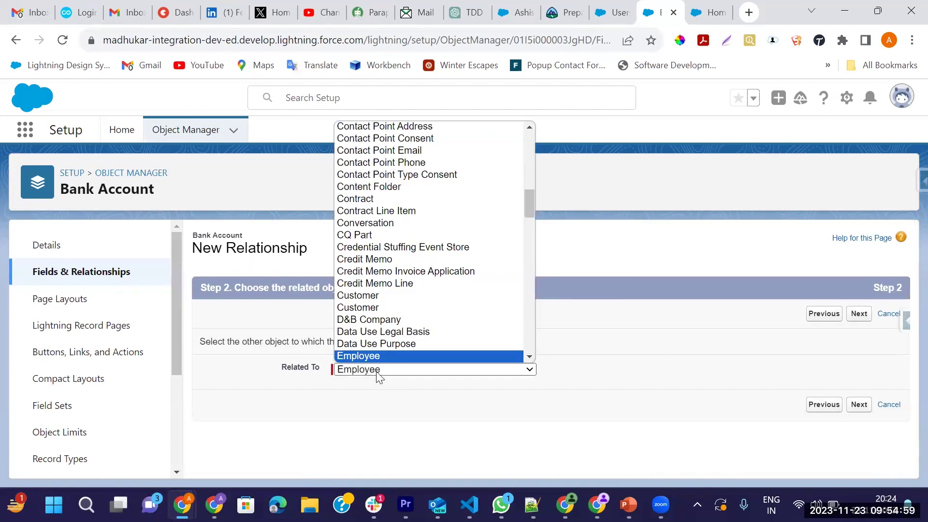
{"action": "key", "text": "Return"}
Keep the Employee field name and wizard defaults, saving the Employee__c lookup field
{"action": "left_click", "coordinate": [854, 319]}
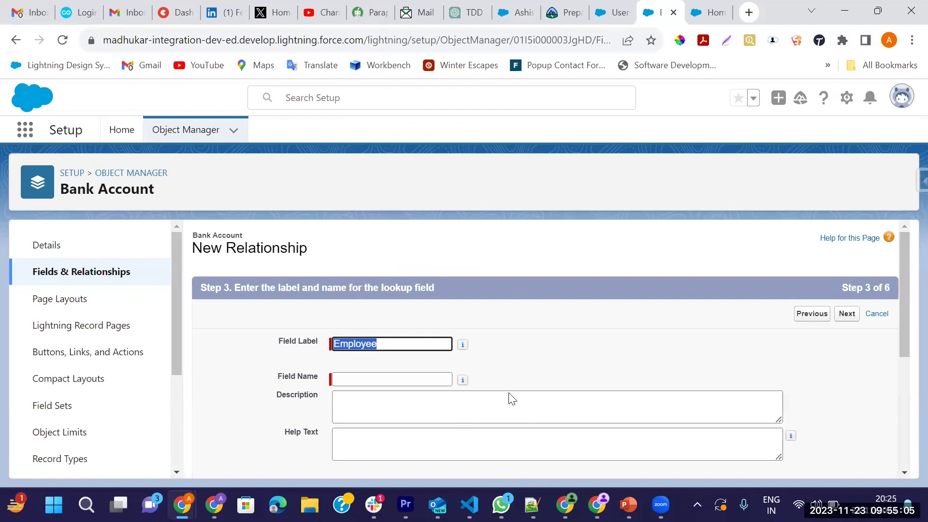
{"action": "left_click", "coordinate": [512, 399]}
{"action": "left_click", "coordinate": [846, 314]}
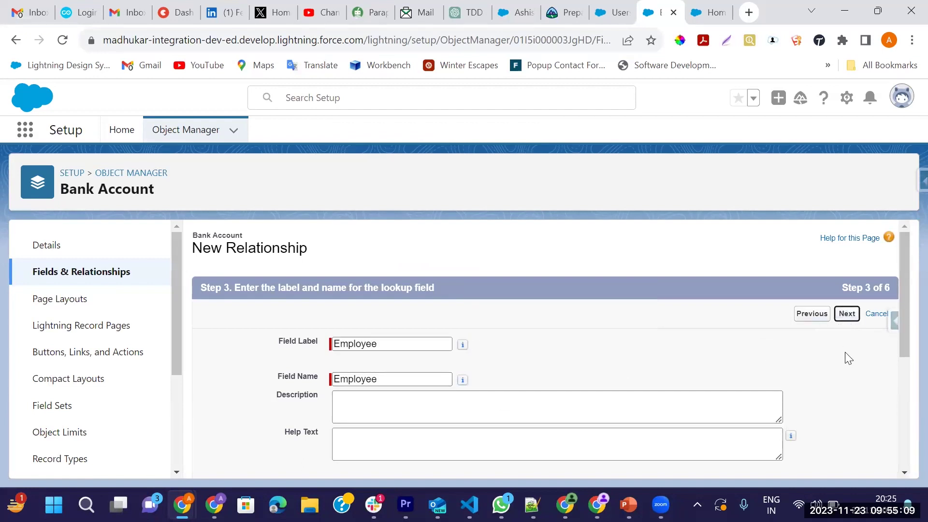
{"action": "left_click", "coordinate": [844, 317]}
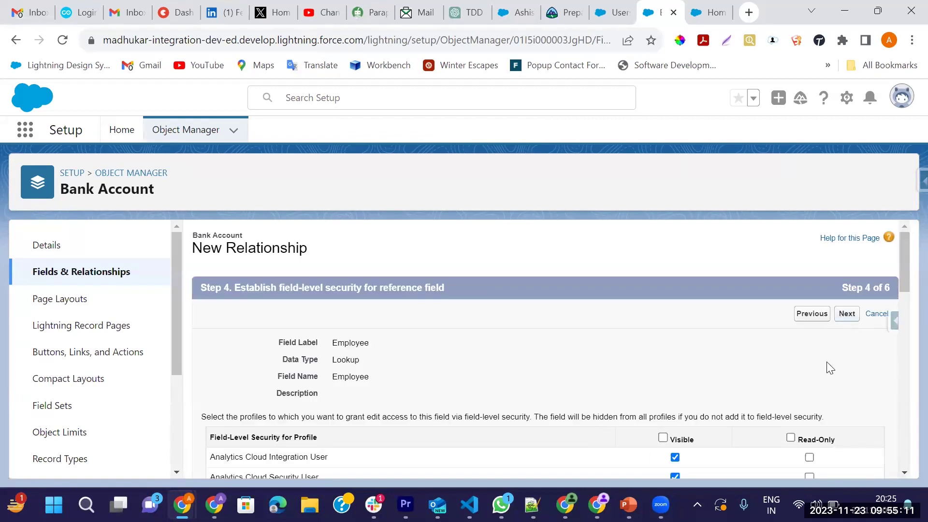
{"action": "left_click", "coordinate": [843, 320]}
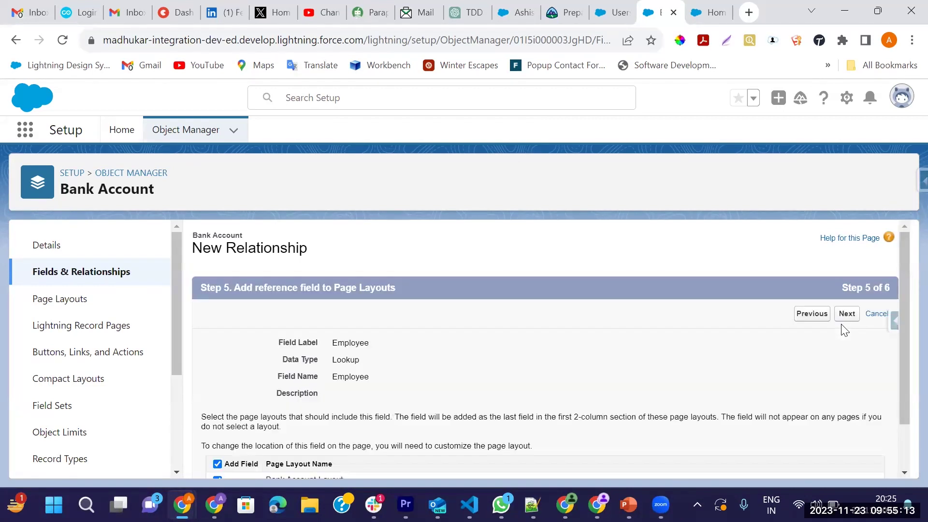
{"action": "left_click", "coordinate": [846, 315]}
{"action": "left_click", "coordinate": [842, 324]}
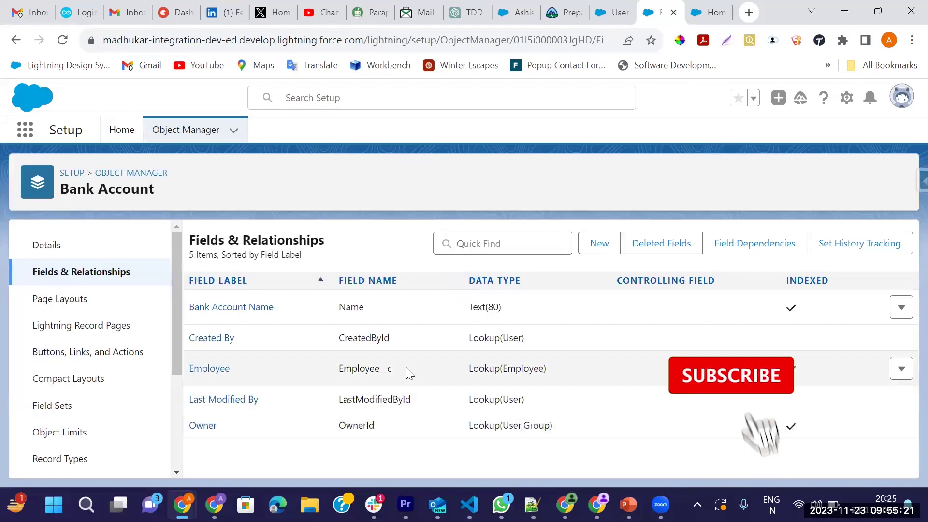
{"action": "double_click", "coordinate": [351, 373]}
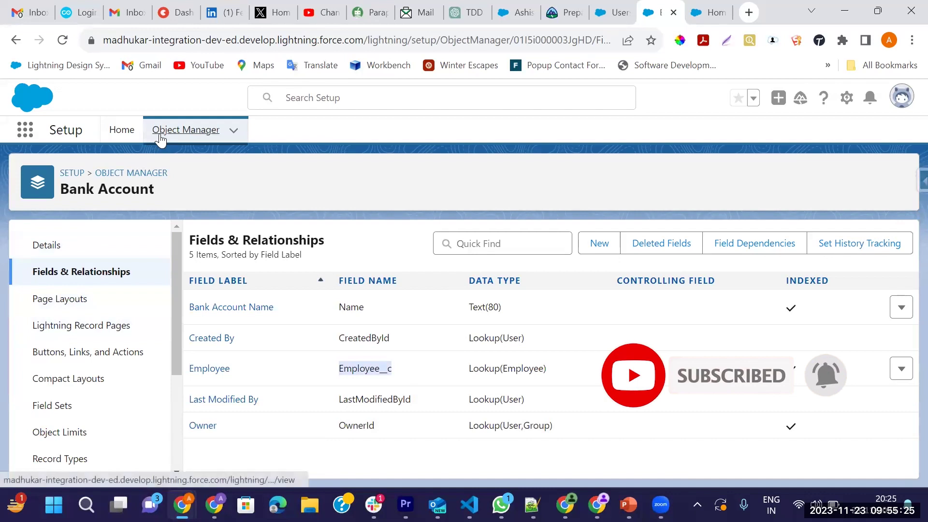
Start another new custom object from the Object Manager
{"action": "left_click", "coordinate": [160, 139]}
{"action": "left_click", "coordinate": [889, 179]}
{"action": "left_click", "coordinate": [804, 220]}
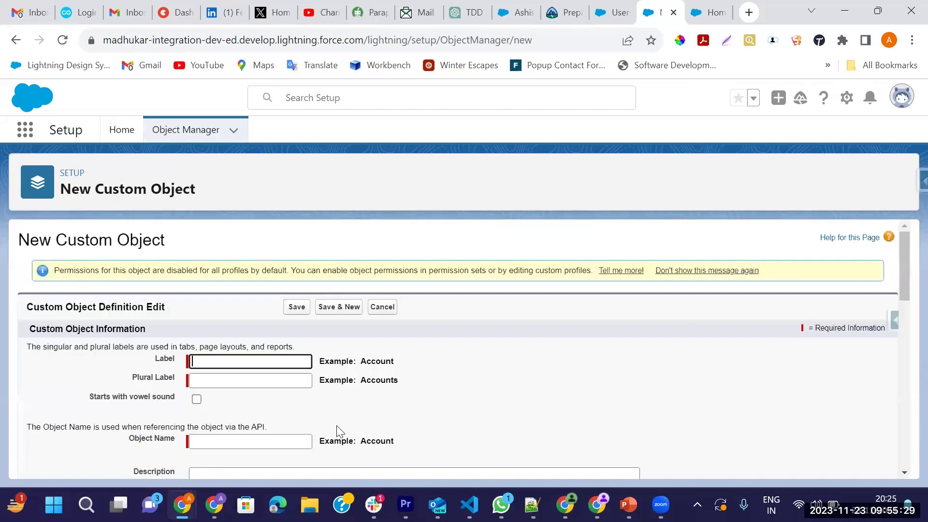
Save the object with label and plural label 'Transaction', then view its Fields & Relationships
{"action": "type", "text": "Transaction"}
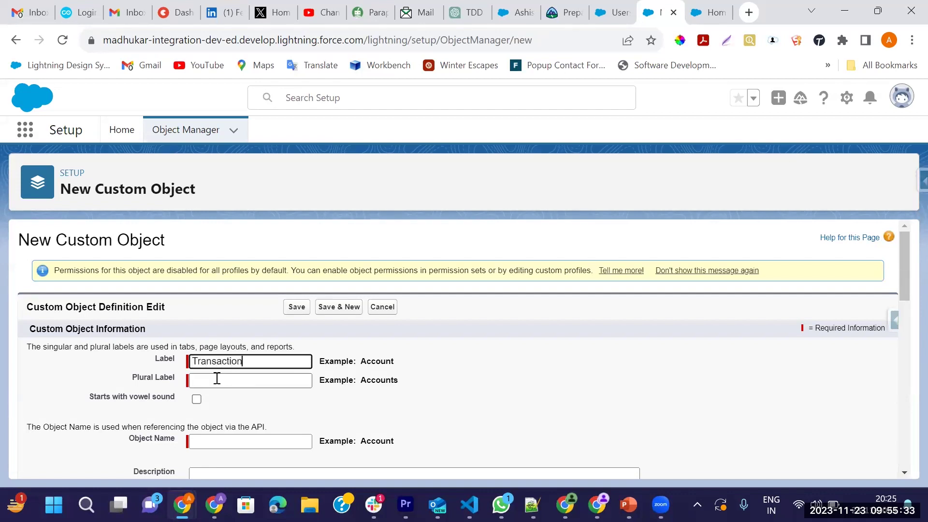
{"action": "left_click", "coordinate": [217, 378]}
{"action": "left_click_drag", "start_coordinate": [262, 360], "coordinate": [191, 361]}
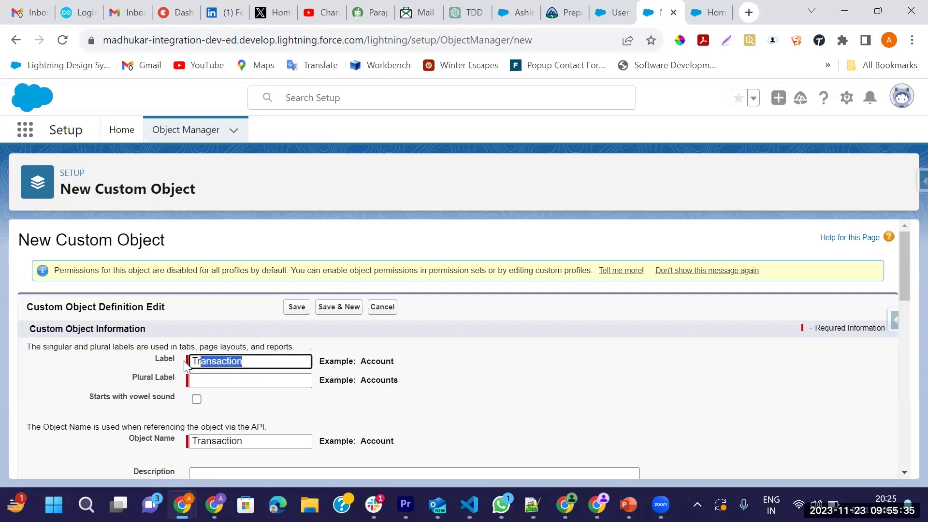
{"action": "key", "text": "ctrl+c"}
{"action": "key", "text": "Tab"}
{"action": "key", "text": "ctrl+v"}
{"action": "left_click", "coordinate": [297, 308]}
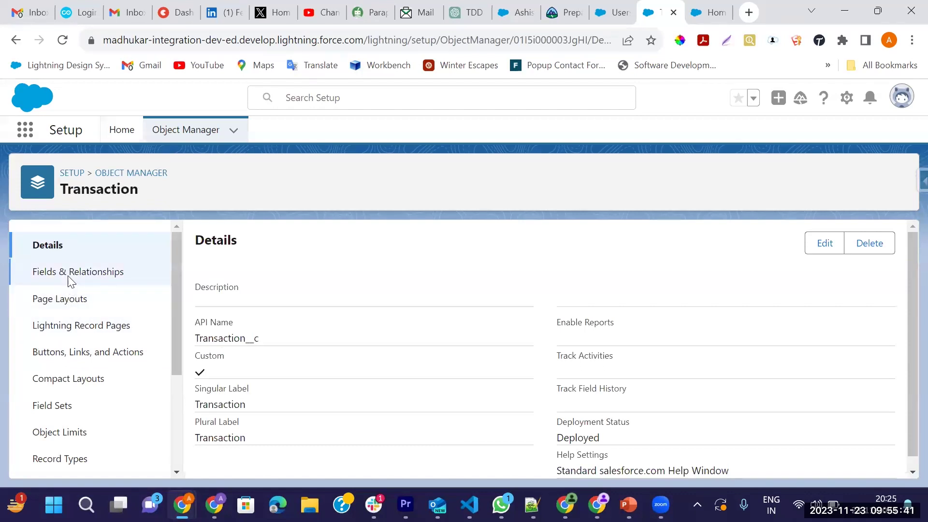
{"action": "left_click", "coordinate": [70, 280]}
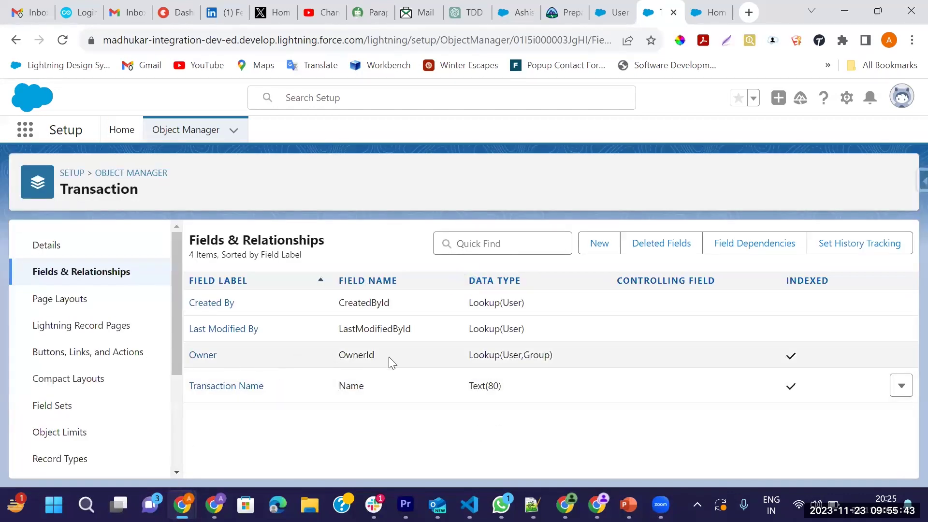
{"action": "double_click", "coordinate": [352, 383]}
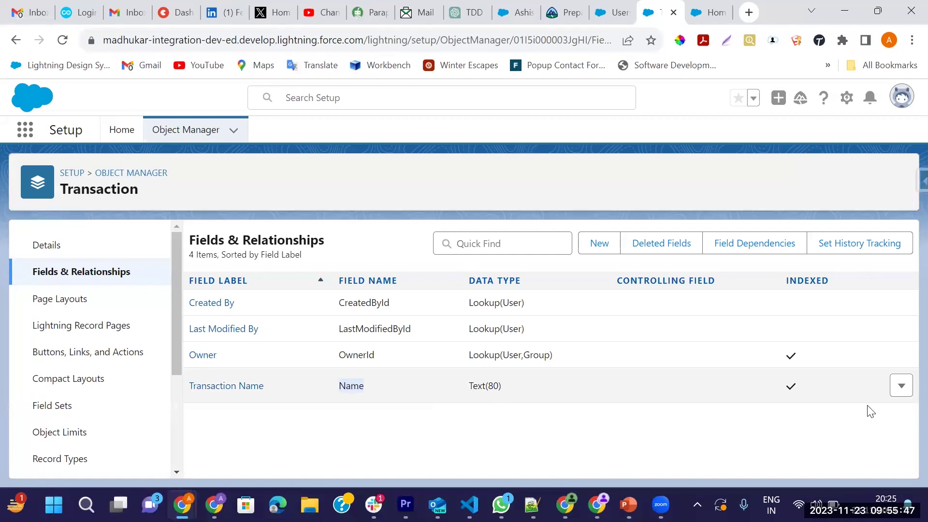
Change Transaction Name to Auto Number with display format TR-{00000} and starting number 1
{"action": "left_click", "coordinate": [896, 390]}
{"action": "left_click", "coordinate": [856, 416]}
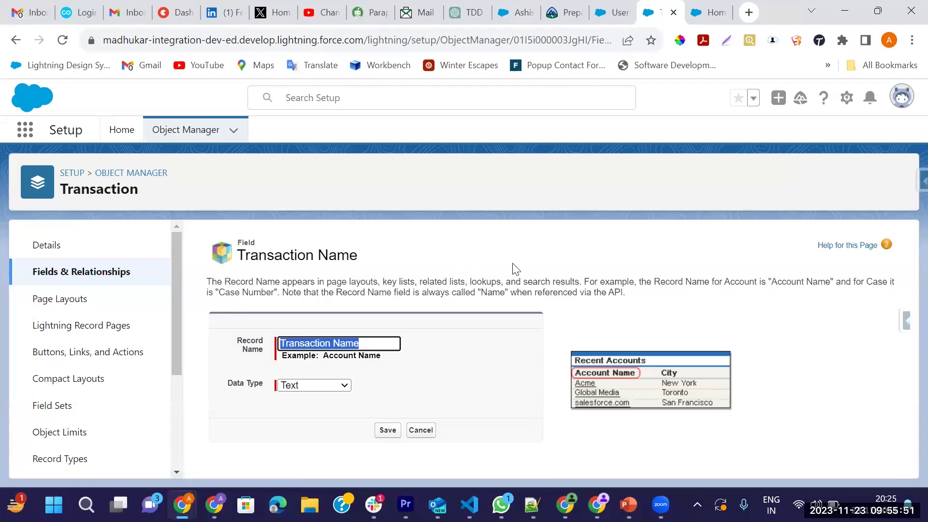
{"action": "left_click", "coordinate": [306, 385]}
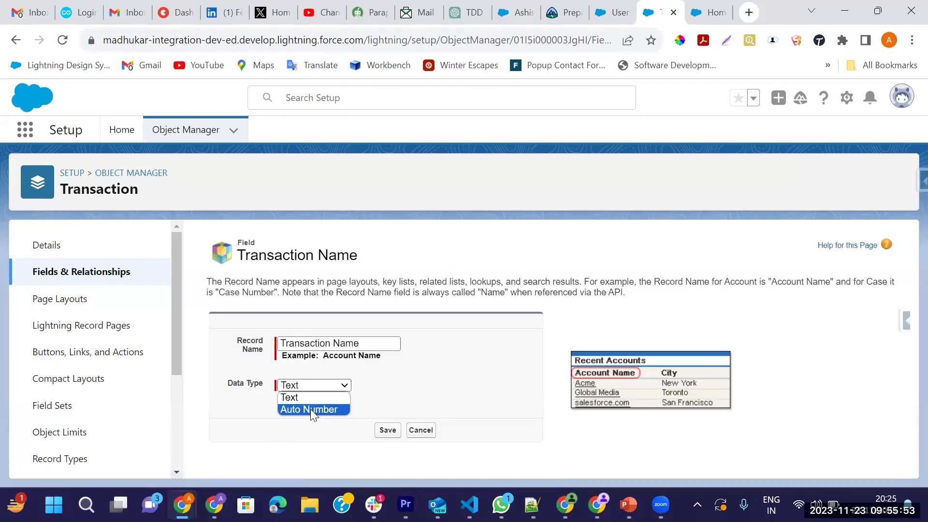
{"action": "left_click", "coordinate": [311, 409]}
{"action": "scroll", "coordinate": [328, 399], "scroll_direction": "down", "scroll_amount": 1}
{"action": "left_click", "coordinate": [310, 372]}
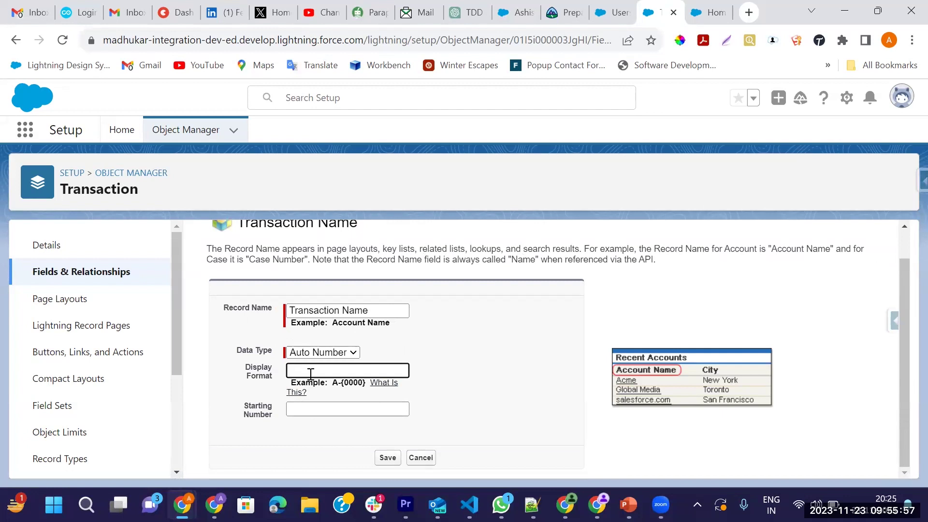
{"action": "type", "text": "TR-{00000}"}
{"action": "left_click", "coordinate": [313, 411]}
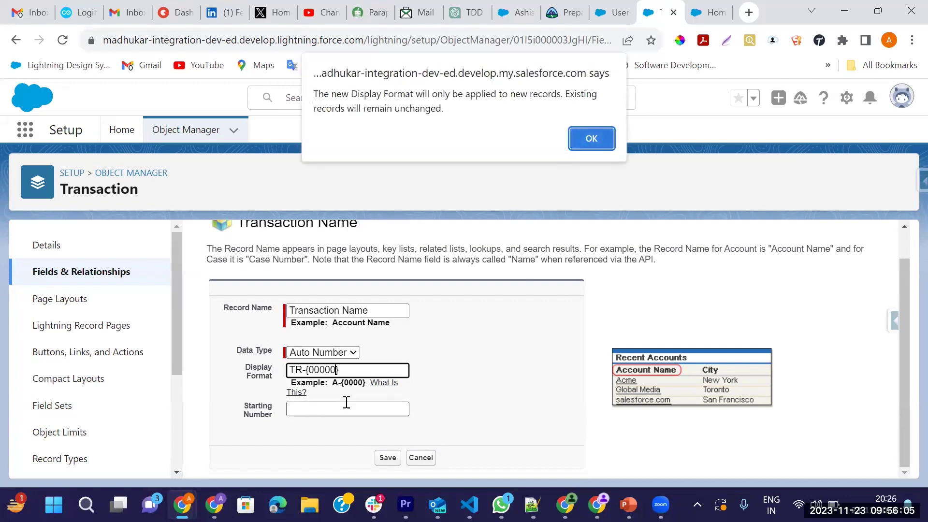
{"action": "left_click", "coordinate": [591, 138]}
{"action": "type", "text": "1"}
{"action": "left_click", "coordinate": [389, 460]}
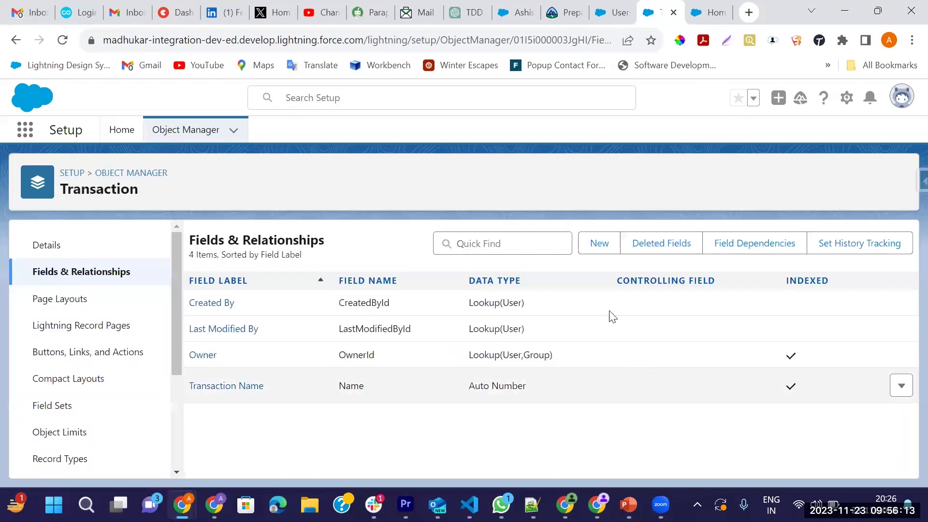
Start a new Lookup Relationship field on Transaction related to Bank Account
{"action": "left_click", "coordinate": [598, 244]}
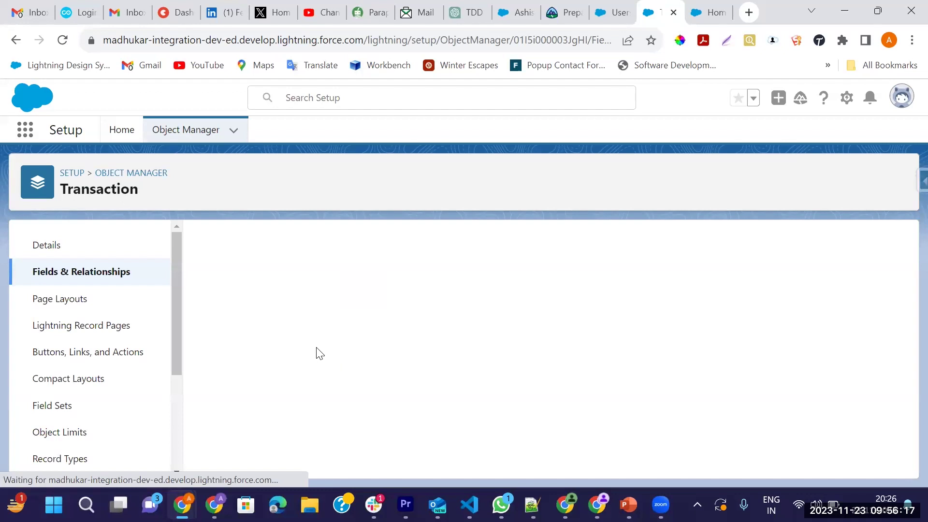
{"action": "scroll", "coordinate": [314, 357], "scroll_direction": "down", "scroll_amount": 3}
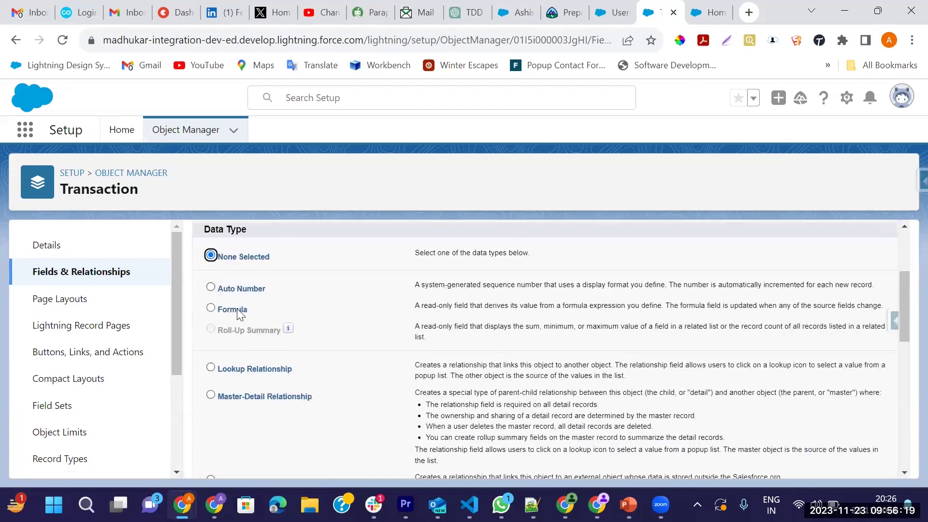
{"action": "left_click", "coordinate": [210, 368]}
{"action": "scroll", "coordinate": [355, 369], "scroll_direction": "down", "scroll_amount": 10}
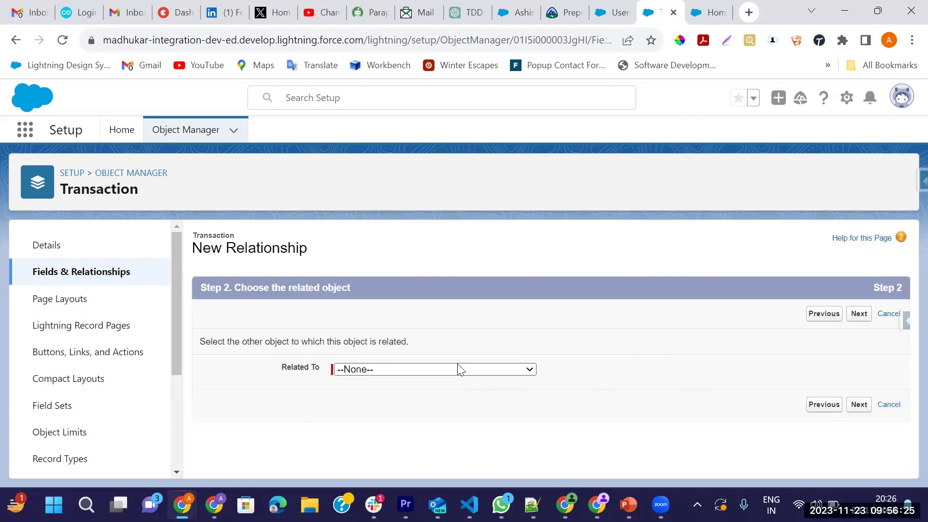
{"action": "left_click", "coordinate": [460, 369]}
{"action": "key", "text": "b"}
{"action": "key", "text": "Down"}
{"action": "key", "text": "Return"}
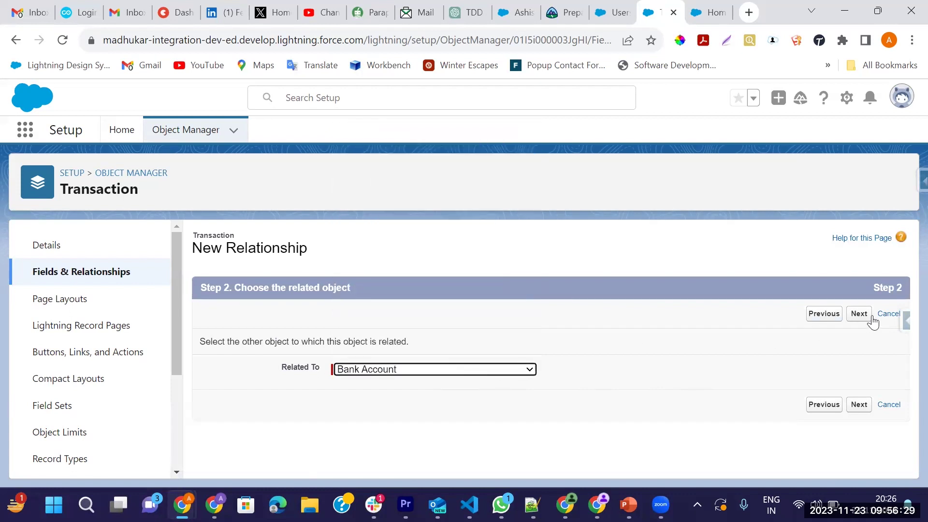
Save the Bank_Account__c lookup with default visibility and layouts, then begin another new field
{"action": "left_click", "coordinate": [859, 314]}
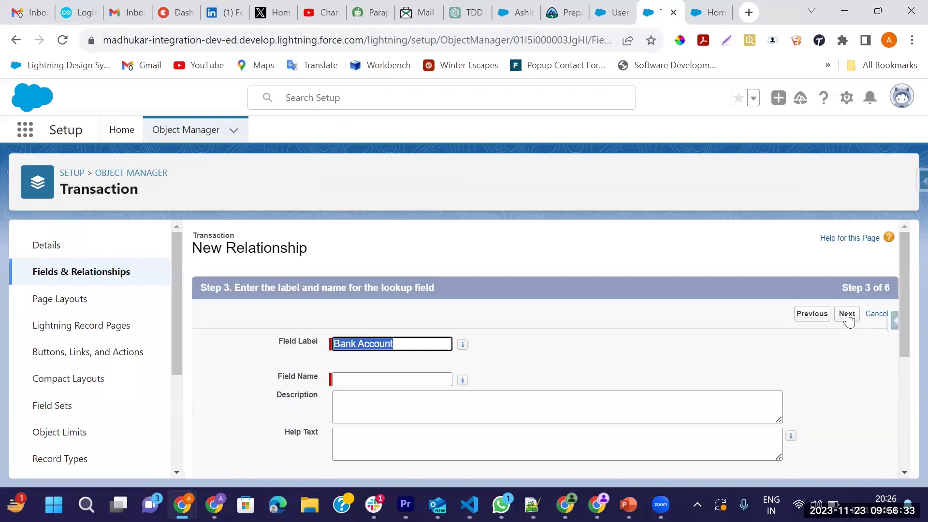
{"action": "left_click", "coordinate": [754, 386]}
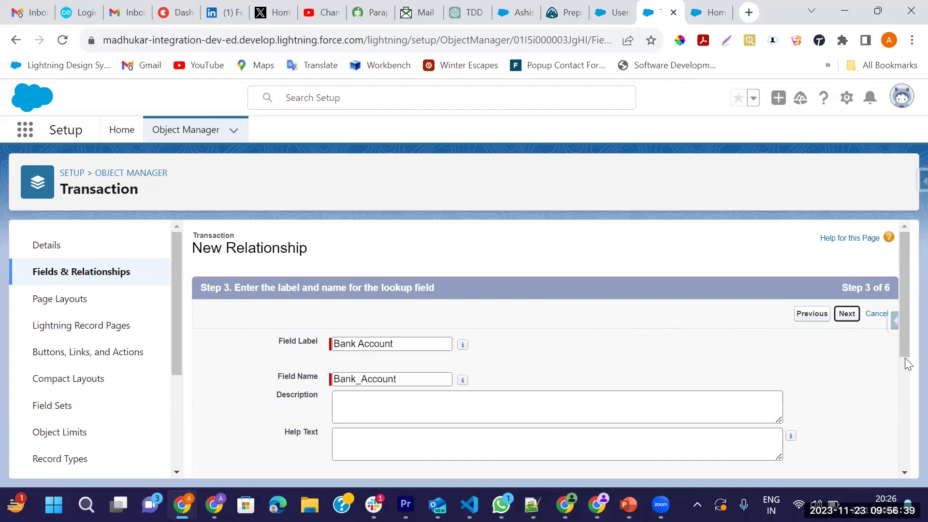
{"action": "left_click", "coordinate": [848, 315]}
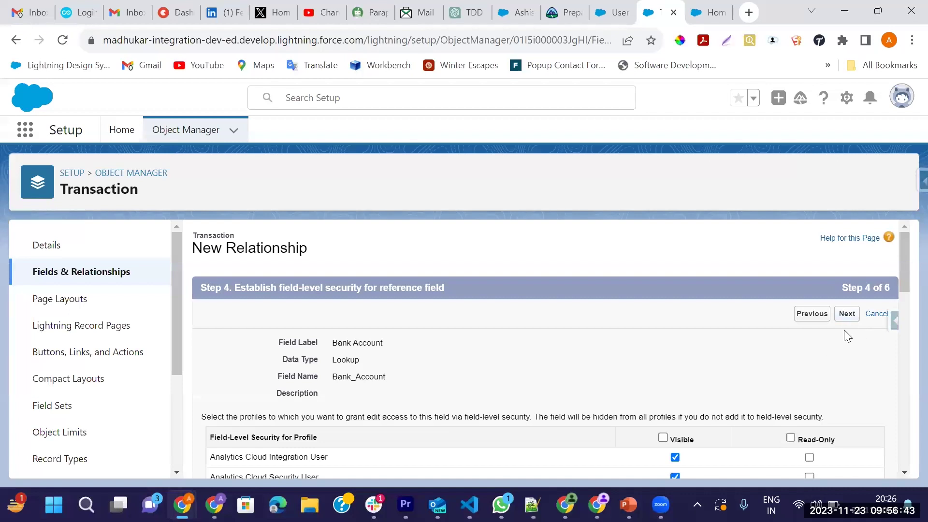
{"action": "left_click", "coordinate": [847, 314]}
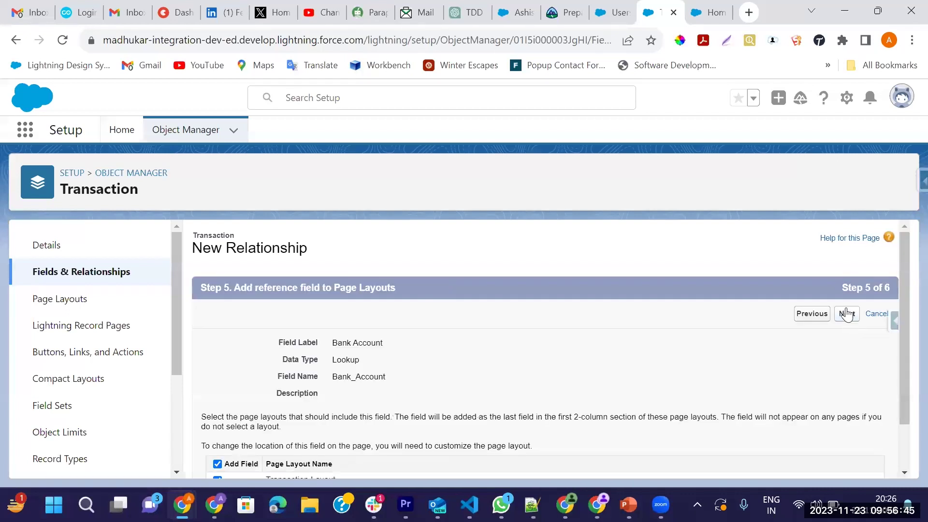
{"action": "left_click", "coordinate": [845, 313]}
{"action": "left_click", "coordinate": [843, 314]}
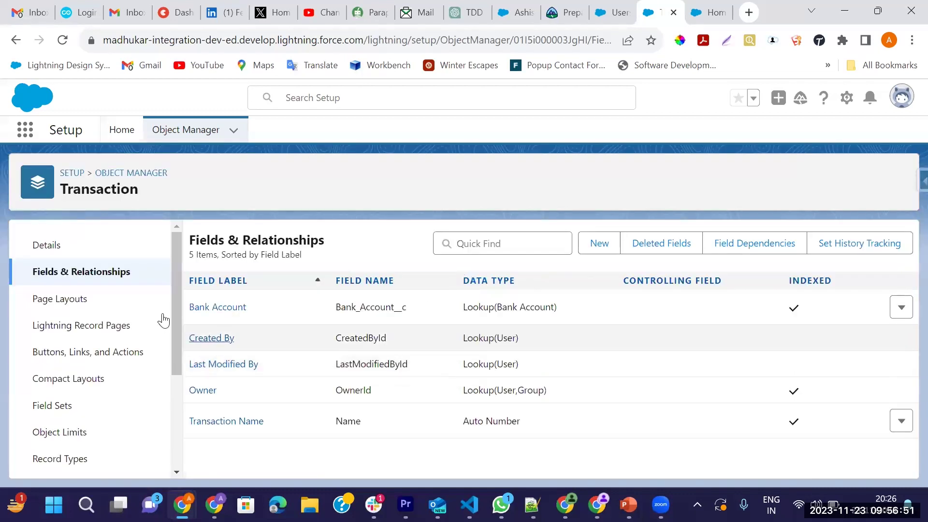
{"action": "left_click", "coordinate": [596, 243]}
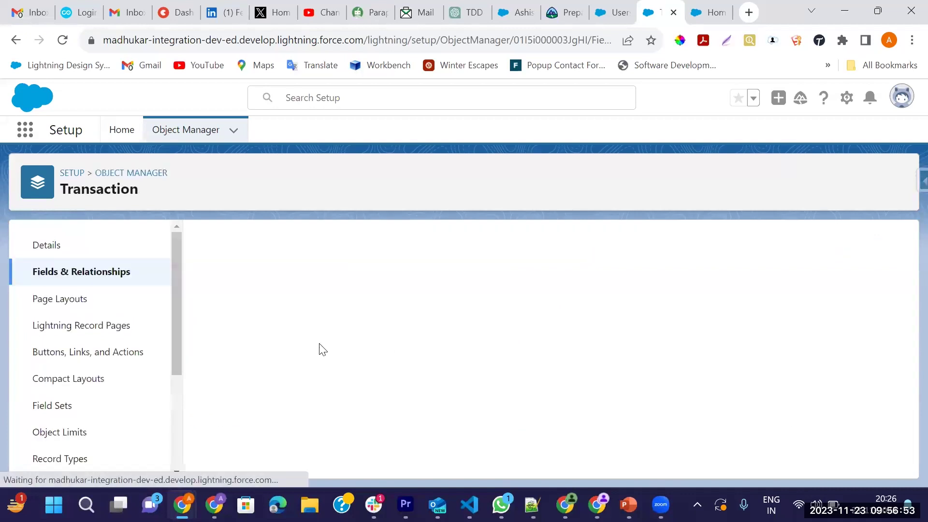
{"action": "scroll", "coordinate": [311, 362], "scroll_direction": "down", "scroll_amount": 8}
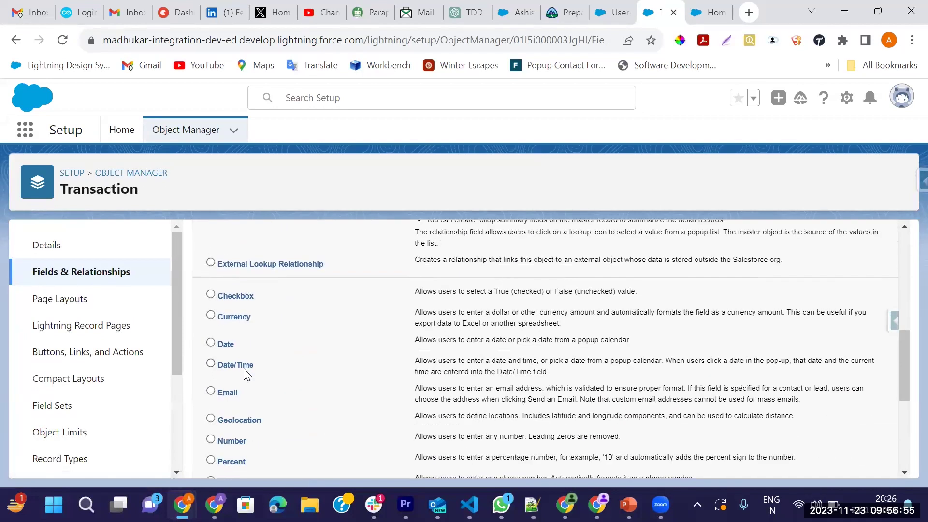
Choose the Currency field type and label the field 'Amount'
{"action": "scroll", "coordinate": [247, 372], "scroll_direction": "down", "scroll_amount": 5}
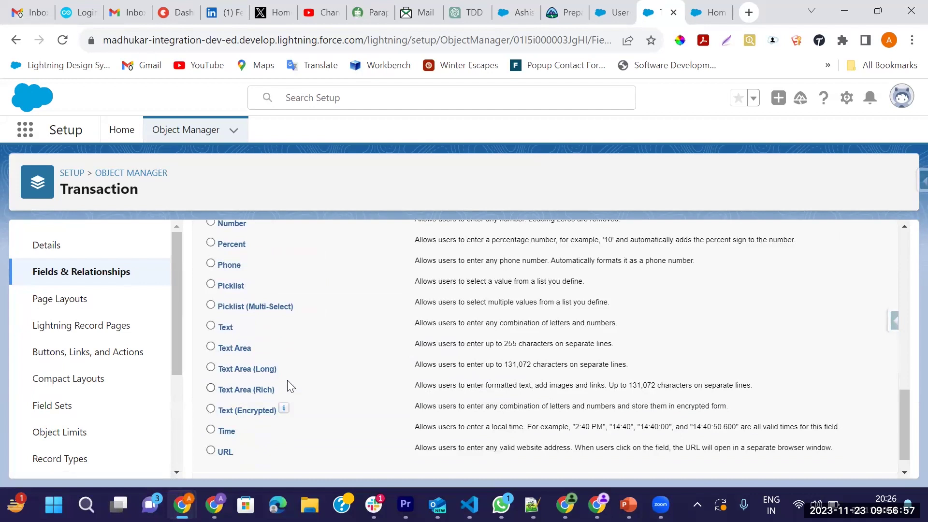
{"action": "scroll", "coordinate": [236, 396], "scroll_direction": "down", "scroll_amount": 1}
{"action": "scroll", "coordinate": [236, 395], "scroll_direction": "up", "scroll_amount": 2}
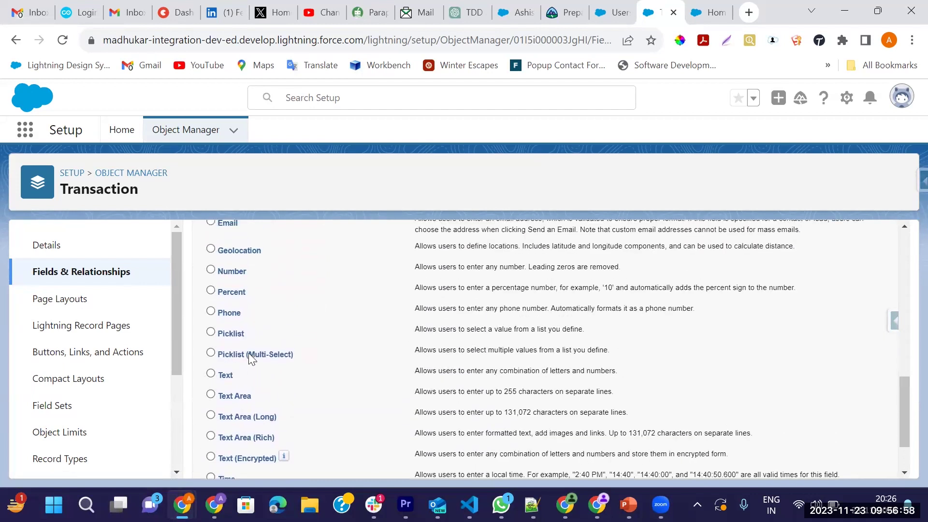
{"action": "scroll", "coordinate": [232, 314], "scroll_direction": "up", "scroll_amount": 2}
{"action": "scroll", "coordinate": [224, 327], "scroll_direction": "up", "scroll_amount": 2}
{"action": "left_click", "coordinate": [210, 293]}
{"action": "scroll", "coordinate": [517, 329], "scroll_direction": "down", "scroll_amount": 6}
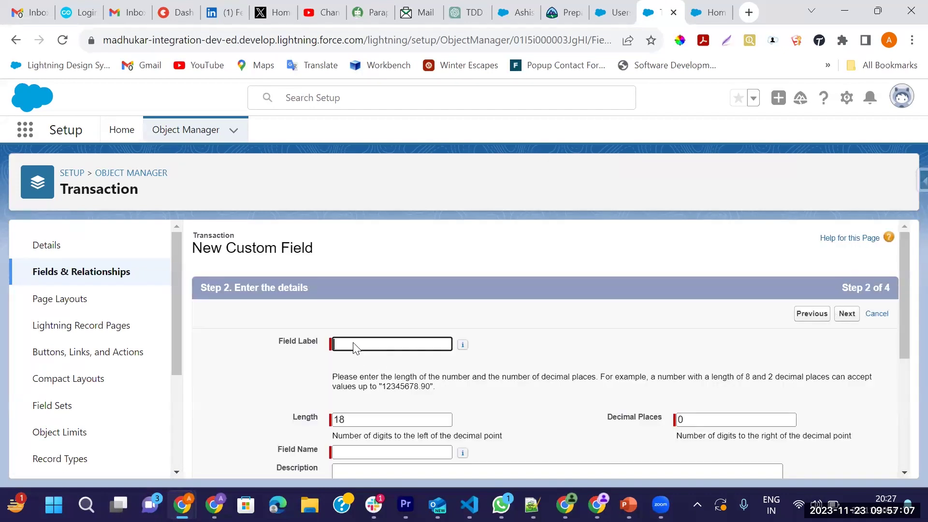
{"action": "type", "text": "Amount"}
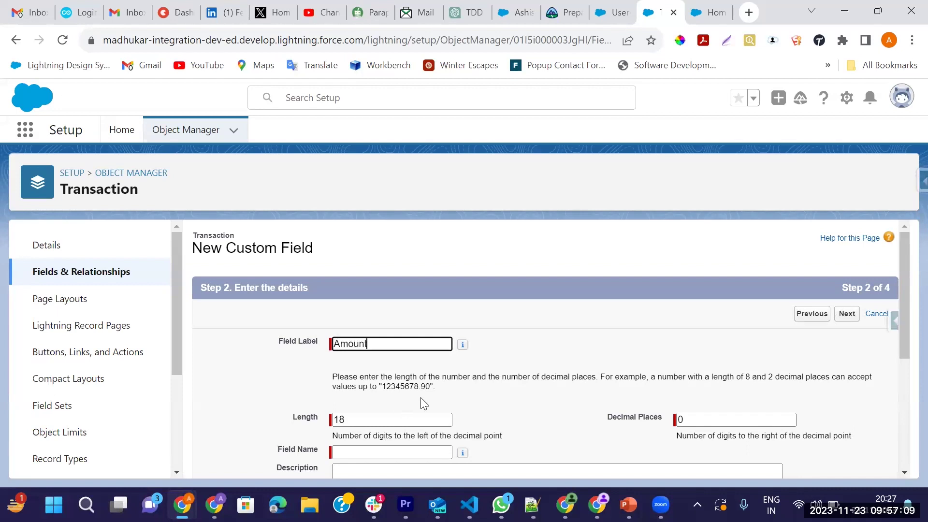
{"action": "key", "text": "Tab"}
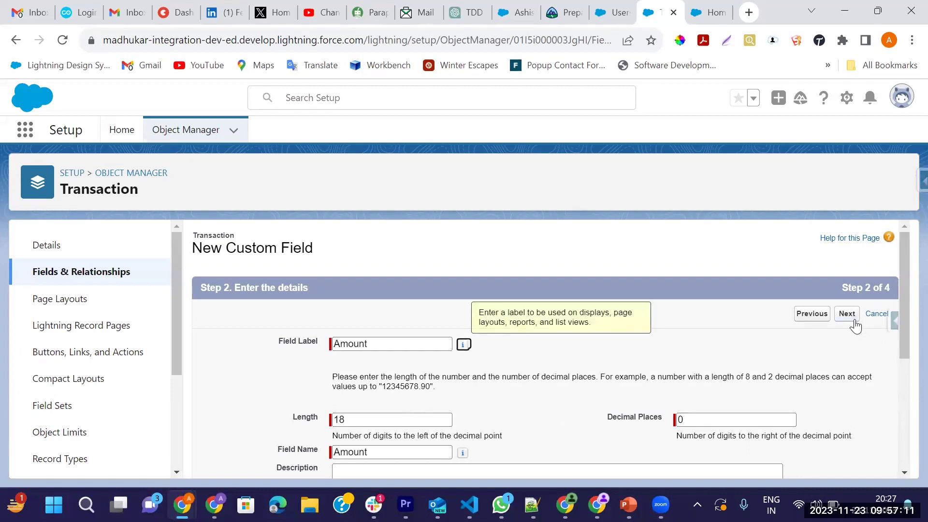
{"action": "left_click", "coordinate": [851, 321]}
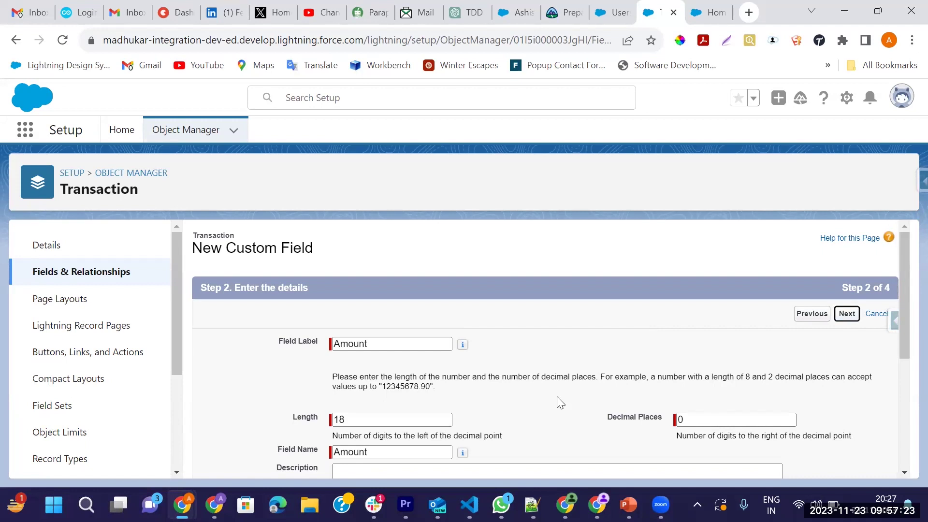
Accept 18 digits, 0 decimals and default visibility, and save the Amount field
{"action": "scroll", "coordinate": [824, 358], "scroll_direction": "down", "scroll_amount": 5}
{"action": "scroll", "coordinate": [822, 362], "scroll_direction": "up", "scroll_amount": 5}
{"action": "left_click", "coordinate": [619, 306]}
{"action": "left_click", "coordinate": [846, 313]}
{"action": "left_click", "coordinate": [846, 314]}
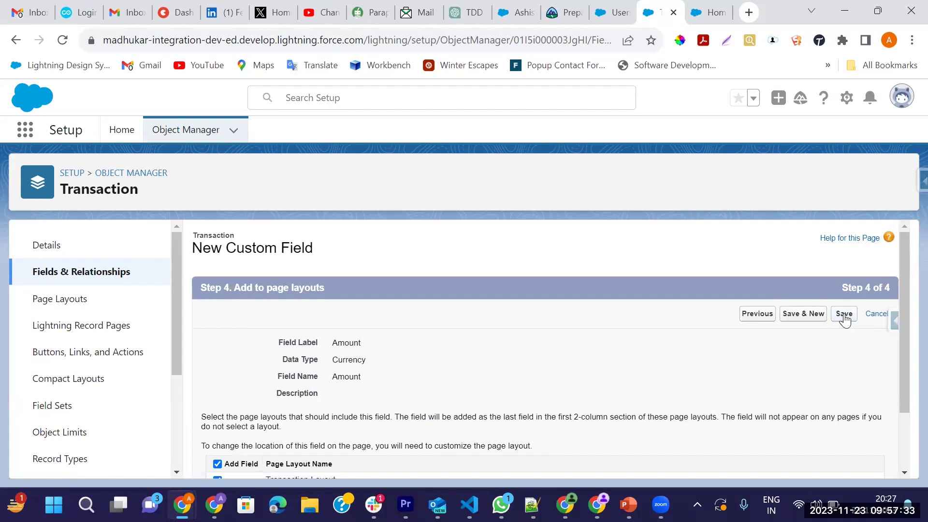
{"action": "left_click", "coordinate": [844, 319]}
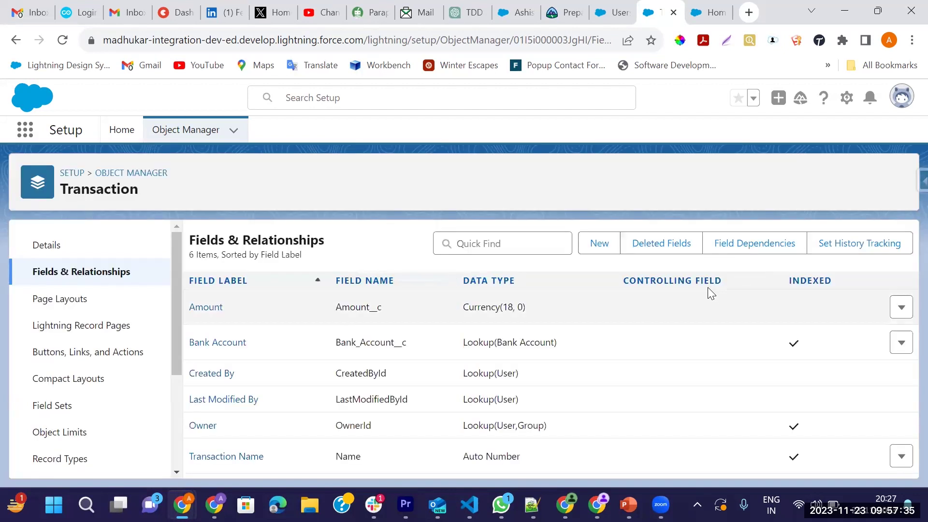
Add a Date field labelled 'Transaction Date' (Transaction_Date__c) with default visibility and layouts
{"action": "left_click", "coordinate": [604, 250]}
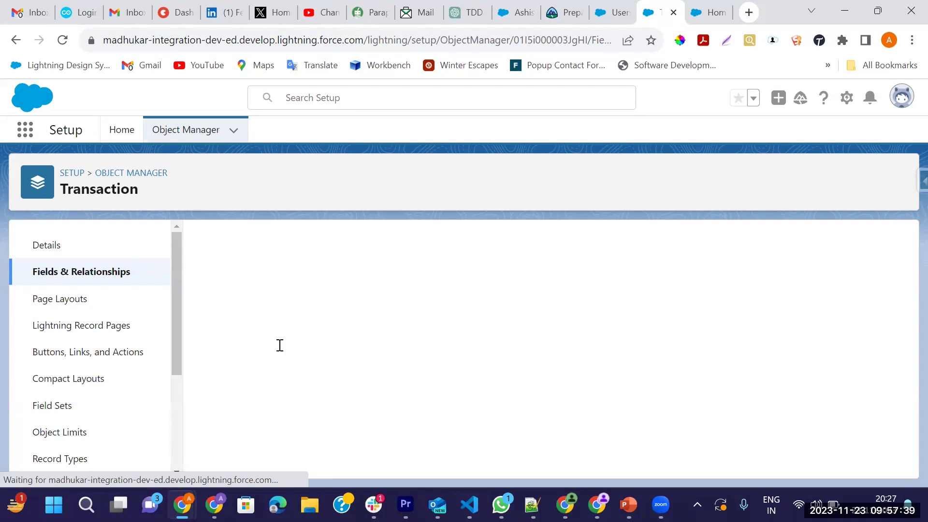
{"action": "scroll", "coordinate": [277, 354], "scroll_direction": "down", "scroll_amount": 3}
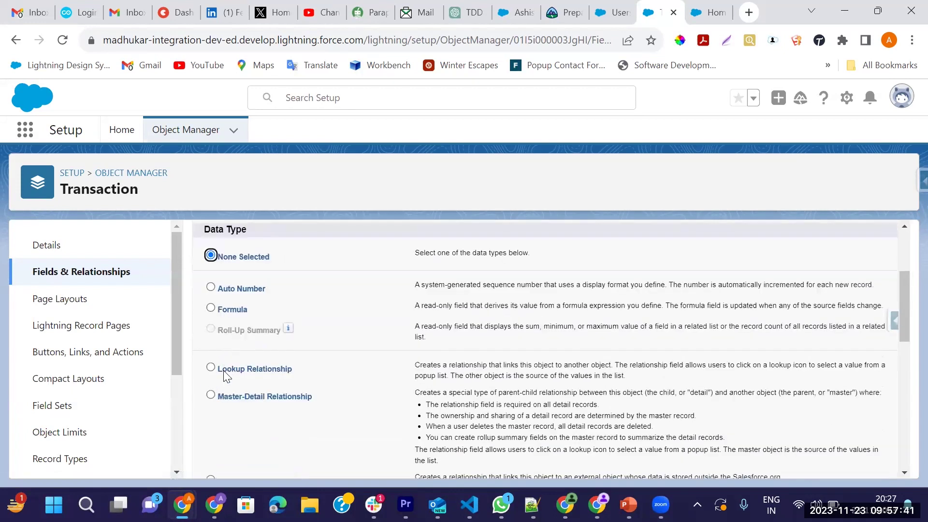
{"action": "scroll", "coordinate": [223, 370], "scroll_direction": "down", "scroll_amount": 4}
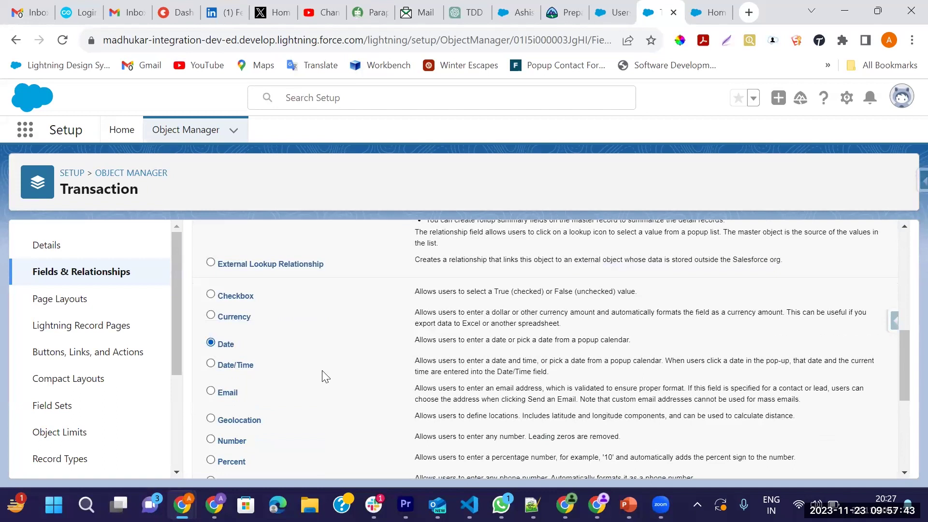
{"action": "scroll", "coordinate": [544, 361], "scroll_direction": "down", "scroll_amount": 5}
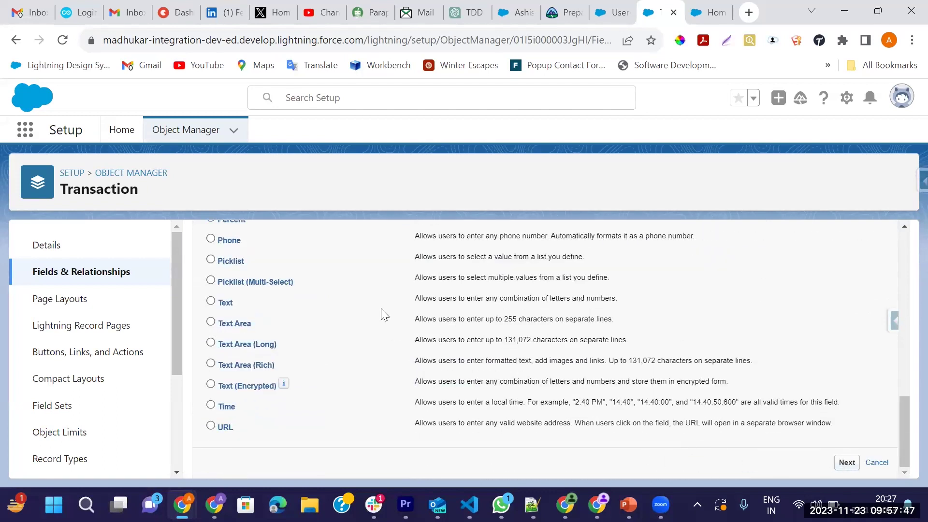
{"action": "left_click", "coordinate": [359, 347]}
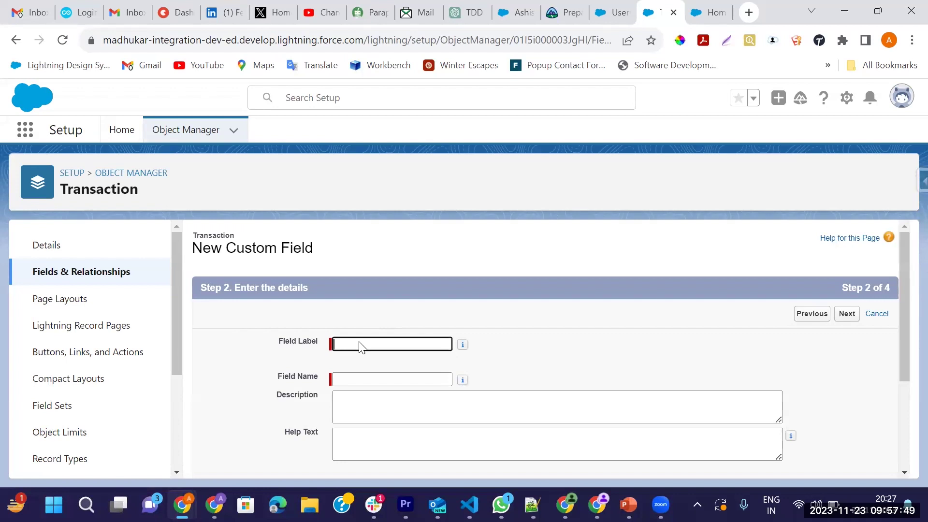
{"action": "type", "text": "Transaction Da"}
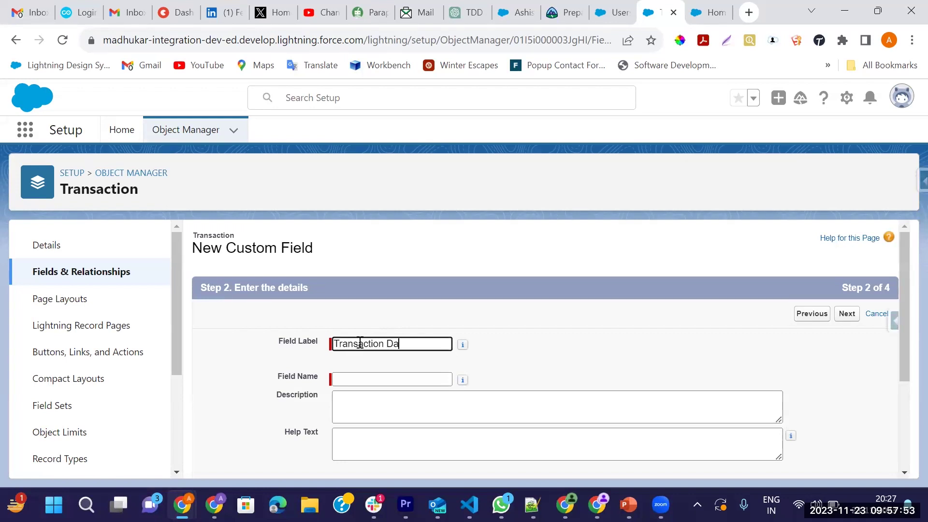
{"action": "type", "text": "te"}
{"action": "key", "text": "Tab"}
{"action": "left_click", "coordinate": [847, 314]}
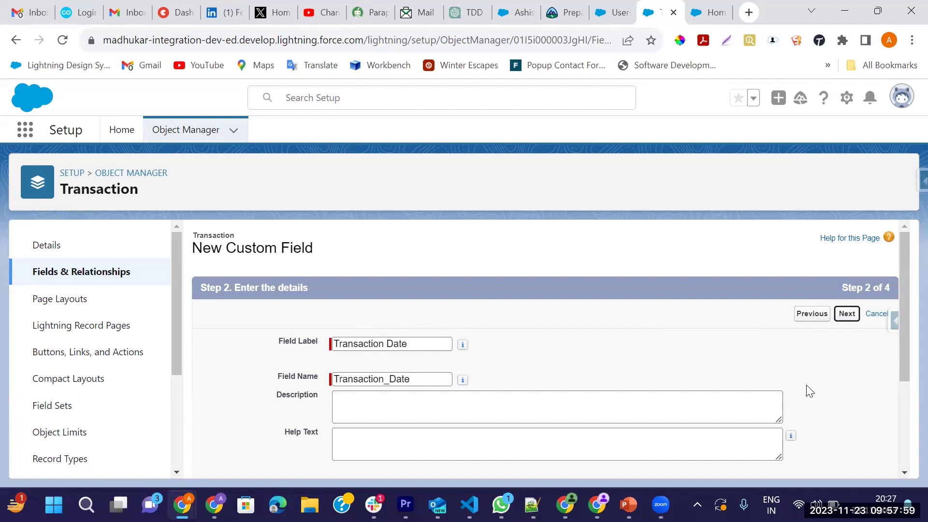
{"action": "left_click", "coordinate": [847, 314]}
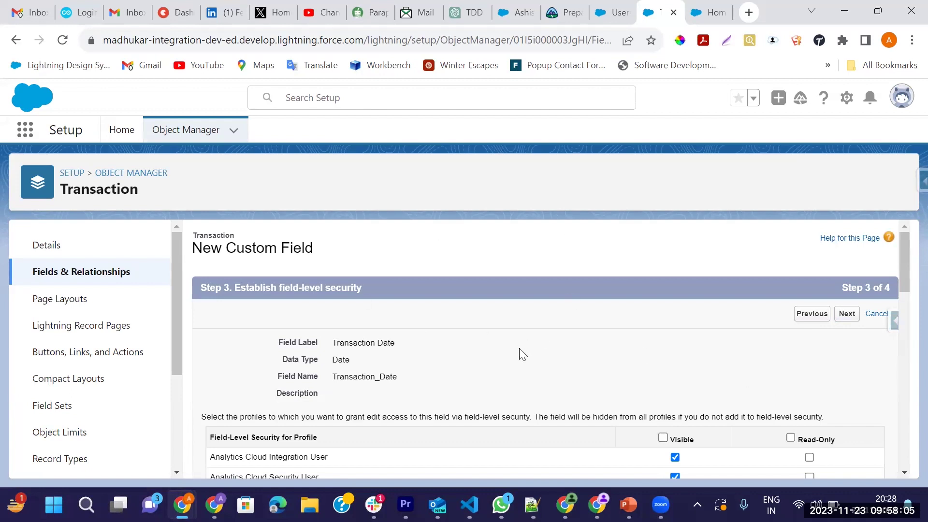
{"action": "key", "text": "Return"}
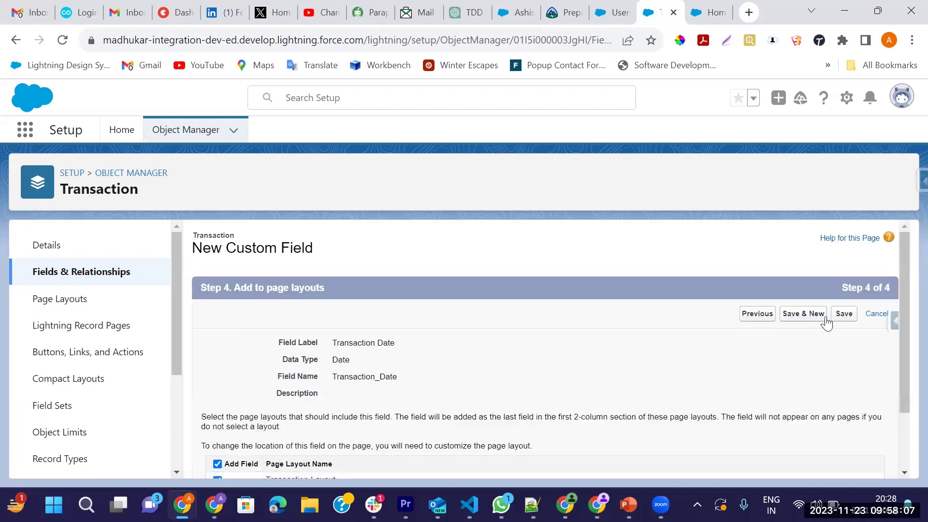
{"action": "left_click", "coordinate": [837, 319]}
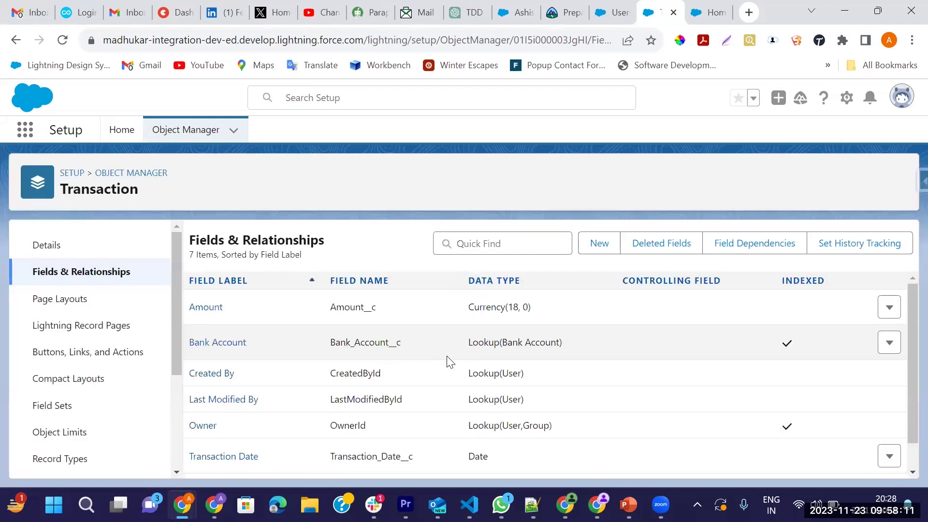
Go to Setup home and open App Manager via Quick Find
{"action": "left_click", "coordinate": [705, 15]}
{"action": "left_click", "coordinate": [652, 12]}
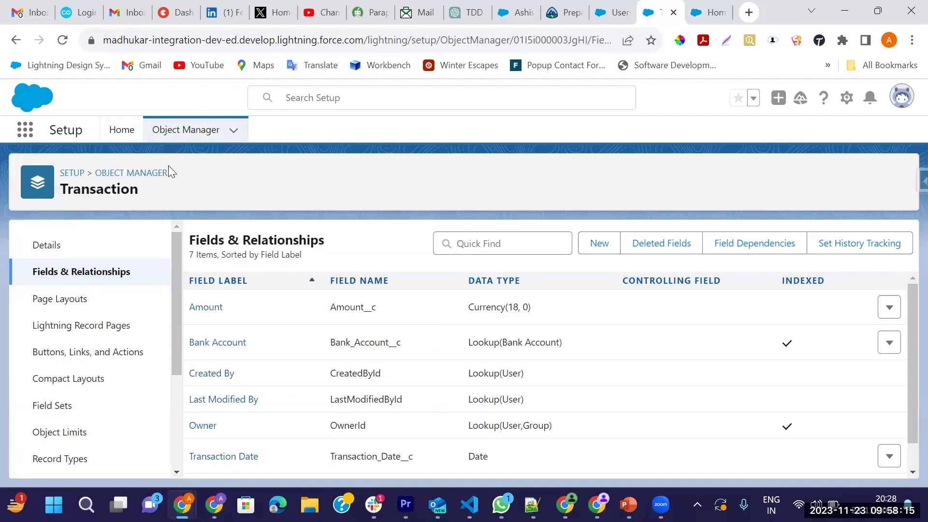
{"action": "left_click", "coordinate": [121, 140]}
{"action": "left_click", "coordinate": [87, 175]}
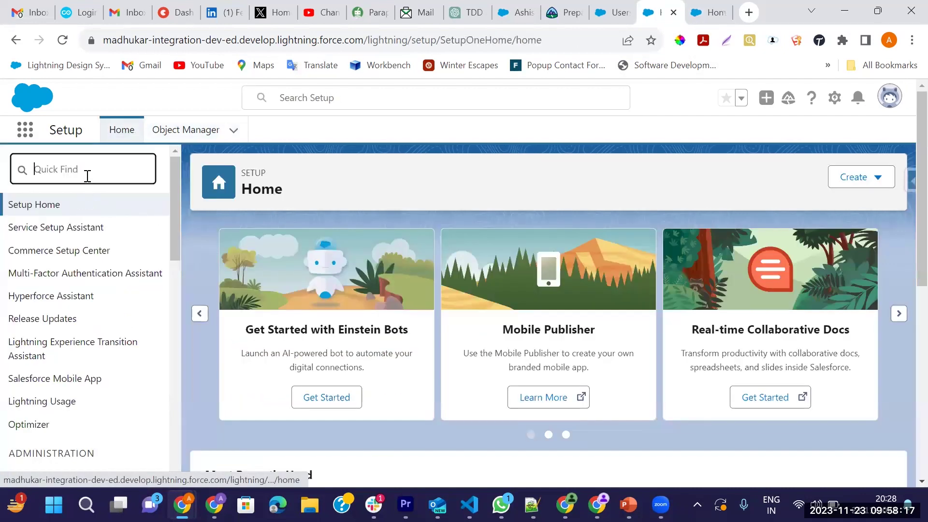
{"action": "type", "text": "App"}
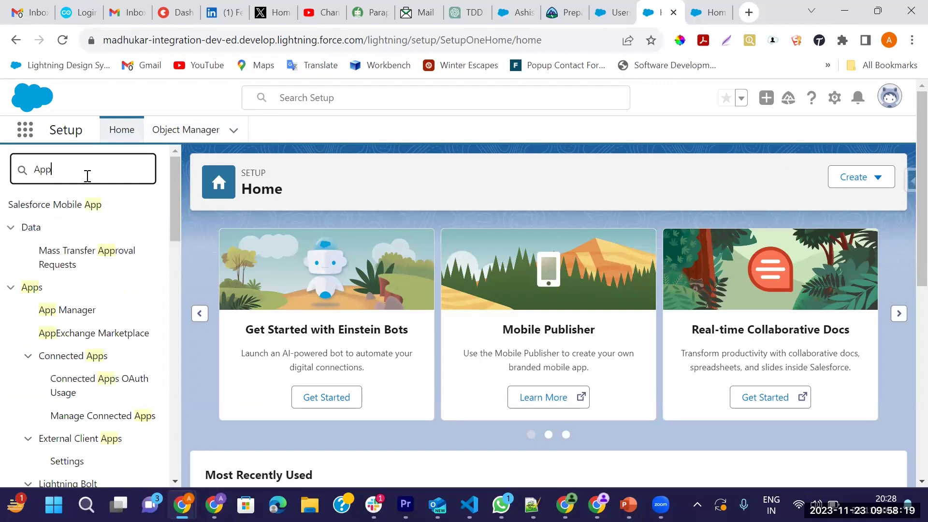
{"action": "left_click", "coordinate": [62, 311]}
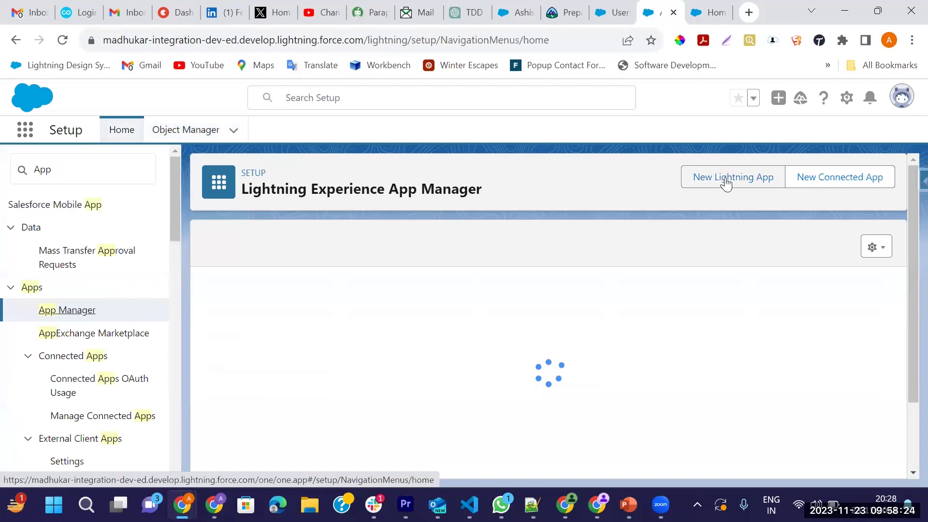
Start a new Lightning app named 'Bank' and advance to the navigation items step
{"action": "left_click", "coordinate": [725, 183]}
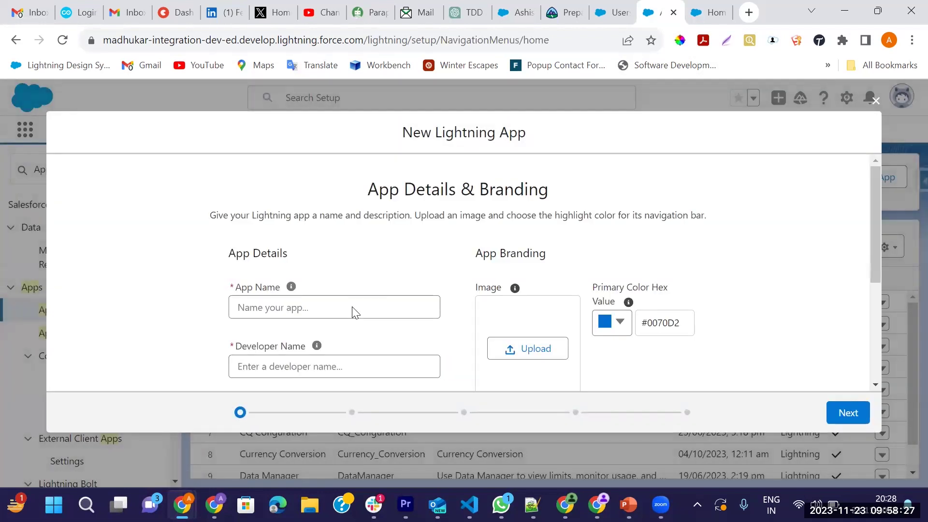
{"action": "left_click", "coordinate": [353, 307]}
{"action": "type", "text": "Bank"}
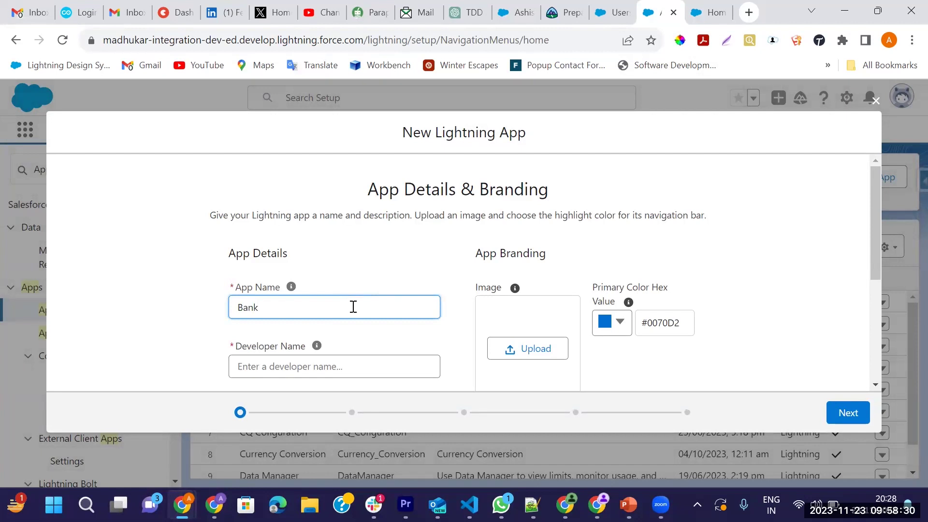
{"action": "key", "text": "Tab"}
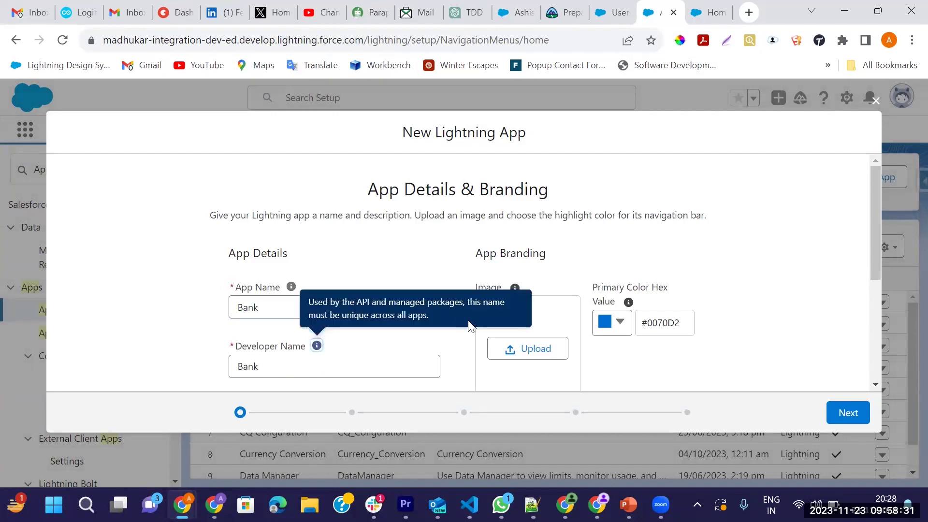
{"action": "scroll", "coordinate": [642, 372], "scroll_direction": "down", "scroll_amount": 3}
{"action": "scroll", "coordinate": [621, 356], "scroll_direction": "down", "scroll_amount": 2}
{"action": "left_click", "coordinate": [845, 412]}
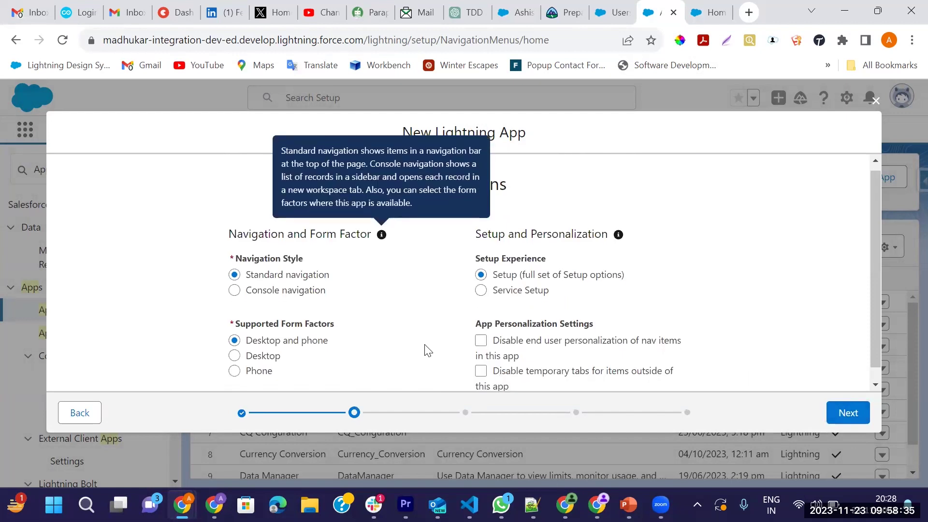
{"action": "scroll", "coordinate": [427, 350], "scroll_direction": "down", "scroll_amount": 1}
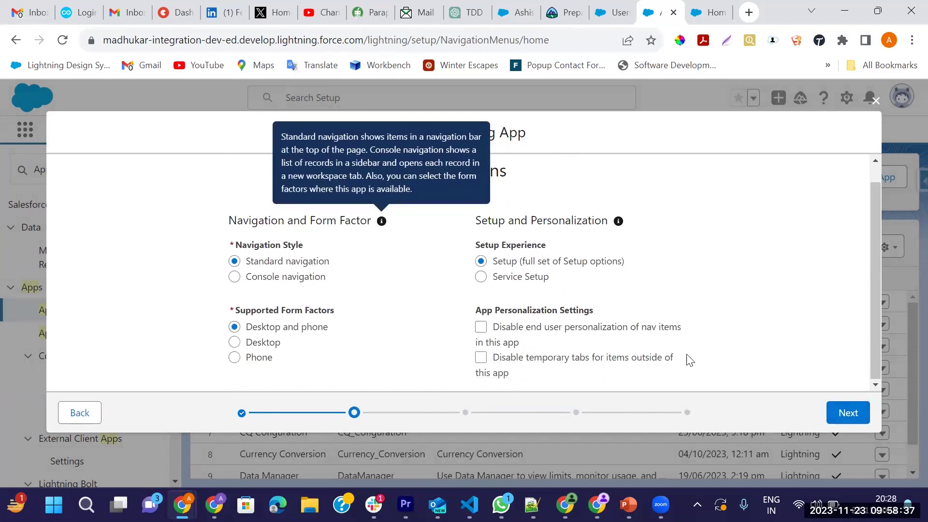
{"action": "left_click", "coordinate": [847, 412]}
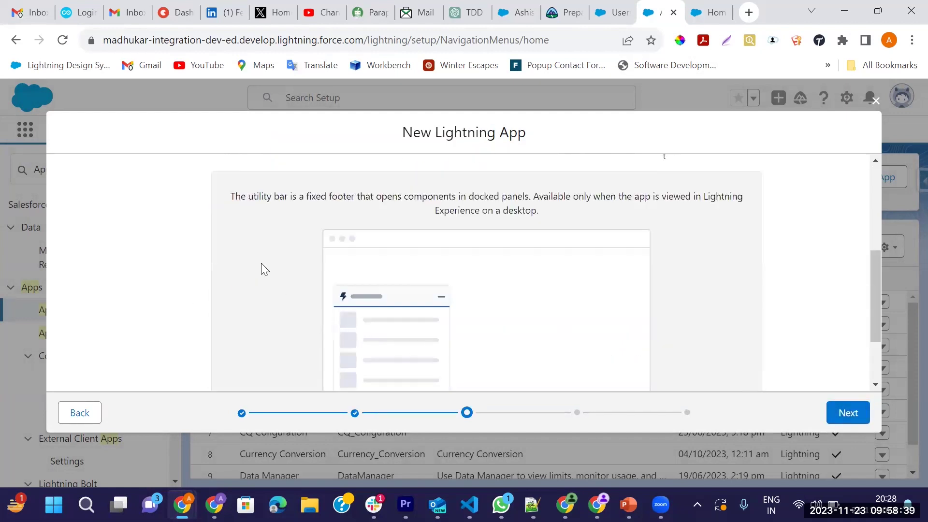
{"action": "left_click", "coordinate": [847, 412]}
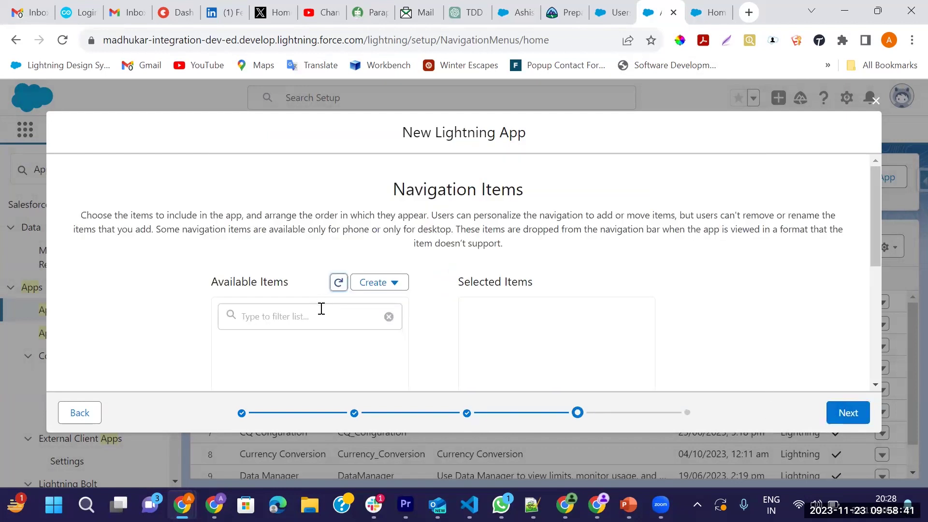
Filter navigation items for 'Emplo', then close the wizard and discard the Bank app
{"action": "scroll", "coordinate": [321, 308], "scroll_direction": "down", "scroll_amount": 2}
{"action": "left_click", "coordinate": [286, 244]}
{"action": "type", "text": "Emplo"}
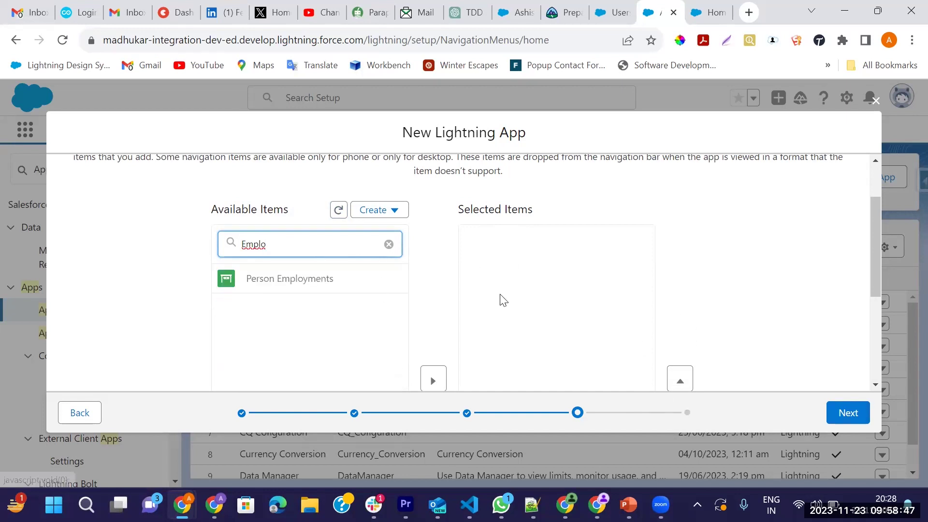
{"action": "scroll", "coordinate": [499, 298], "scroll_direction": "up", "scroll_amount": 2}
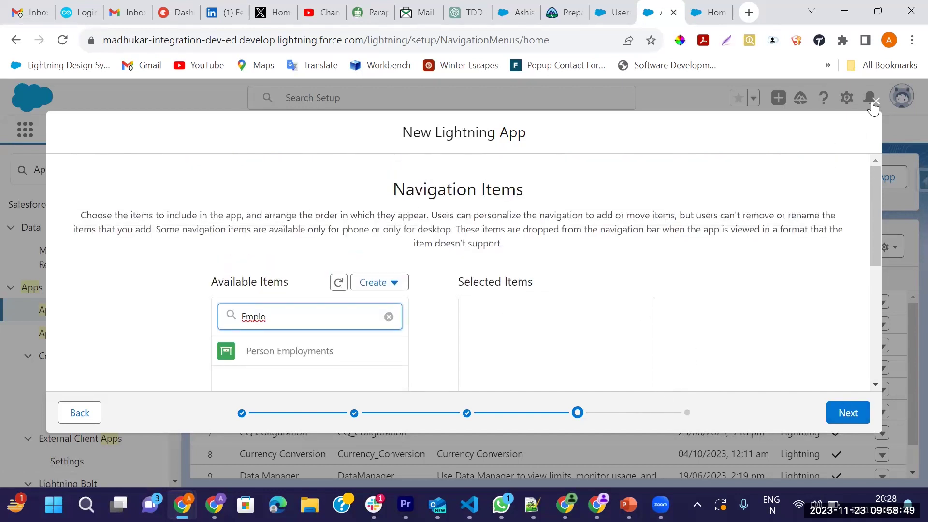
{"action": "left_click", "coordinate": [875, 101]}
{"action": "left_click", "coordinate": [600, 329]}
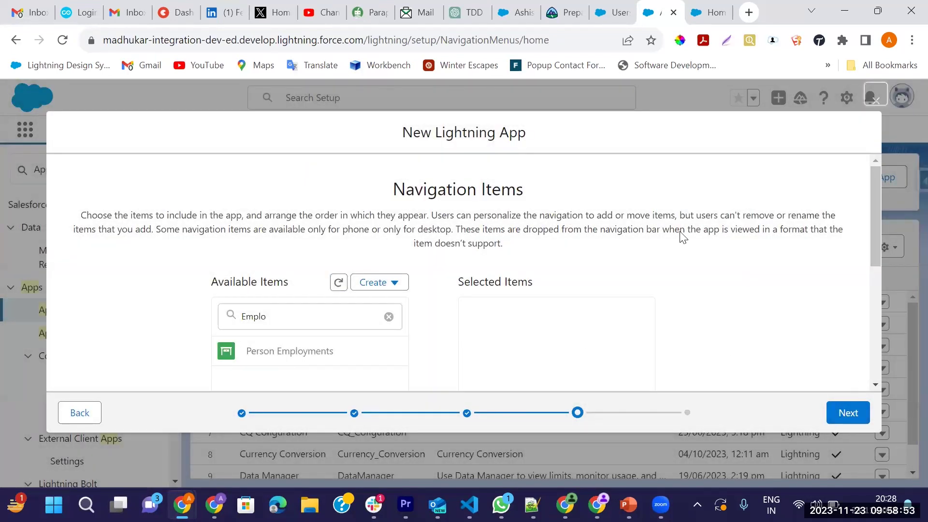
{"action": "left_click", "coordinate": [876, 102]}
{"action": "left_click", "coordinate": [652, 328]}
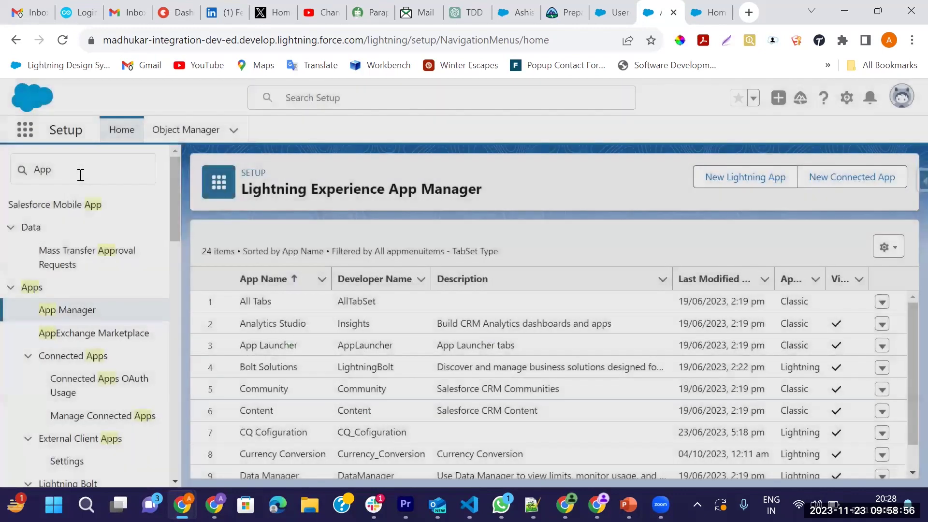
Search Quick Find for 'Tab' and start a new Custom Object Tab
{"action": "double_click", "coordinate": [81, 175]}
{"action": "type", "text": "Tab"}
{"action": "left_click", "coordinate": [48, 365]}
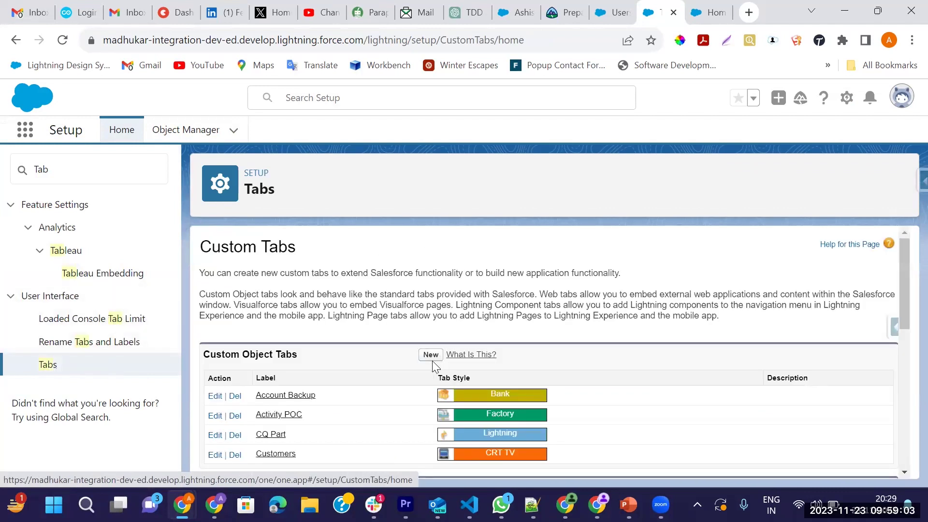
{"action": "left_click", "coordinate": [431, 358]}
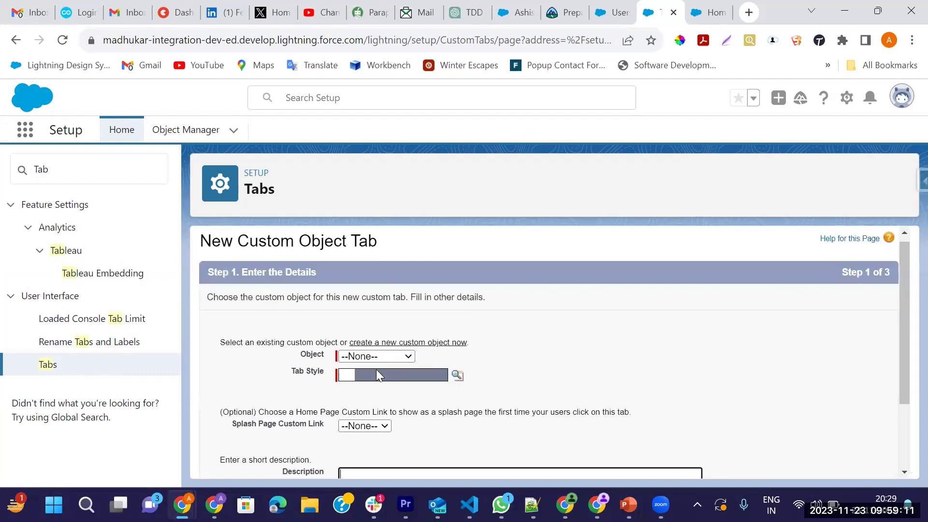
Choose Employee as the tab's object and bring up the Tab Style Selector
{"action": "left_click", "coordinate": [376, 355]}
{"action": "key", "text": "Down"}
{"action": "key", "text": "Down"}
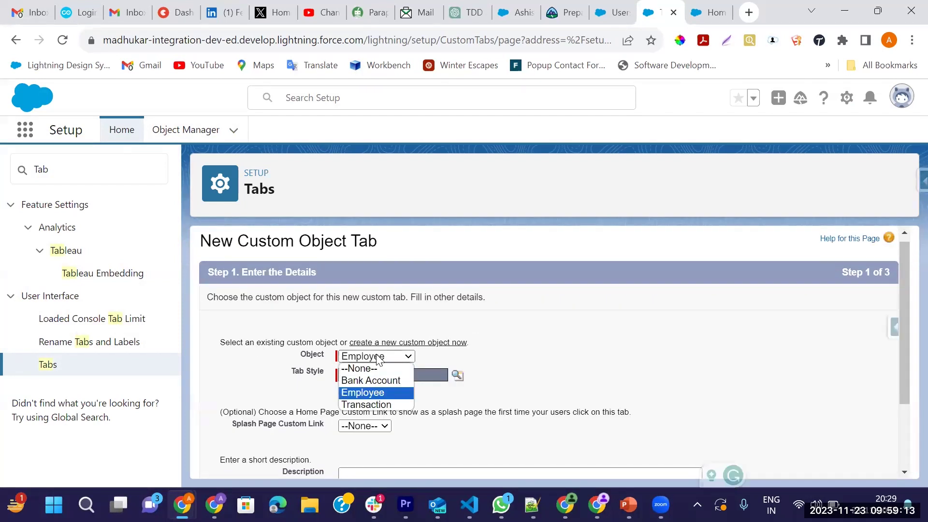
{"action": "key", "text": "Return"}
{"action": "left_click", "coordinate": [457, 375]}
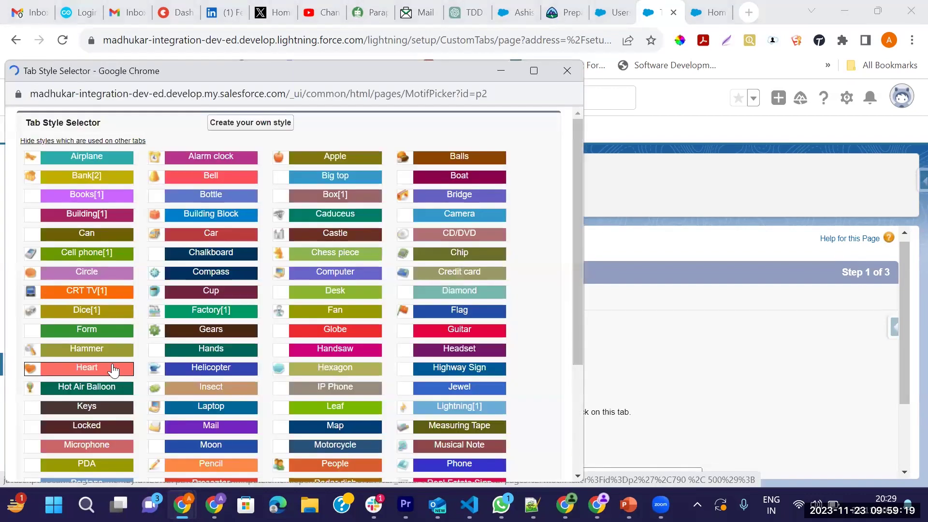
Choose the Boat style for the Employee tab and advance to Add to Profiles
{"action": "scroll", "coordinate": [111, 303], "scroll_direction": "down", "scroll_amount": 2}
{"action": "scroll", "coordinate": [107, 314], "scroll_direction": "down", "scroll_amount": 3}
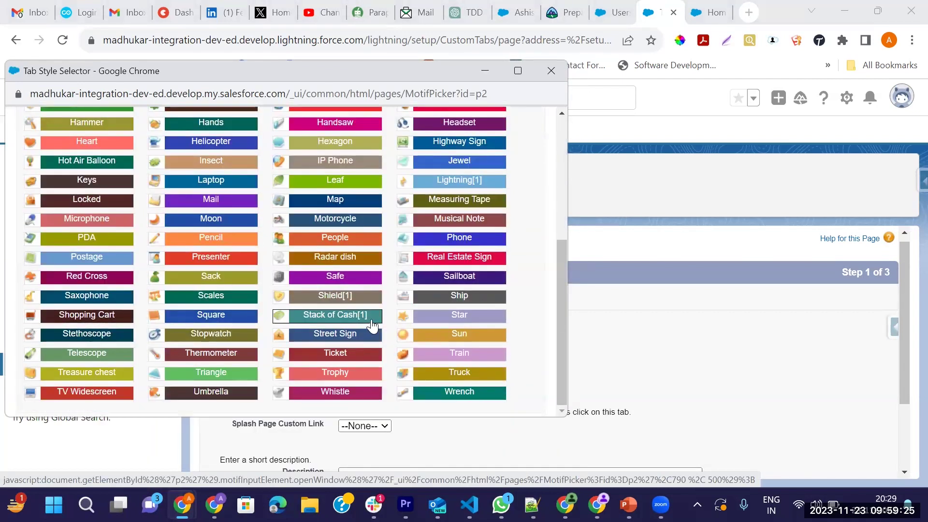
{"action": "scroll", "coordinate": [272, 298], "scroll_direction": "up", "scroll_amount": 2}
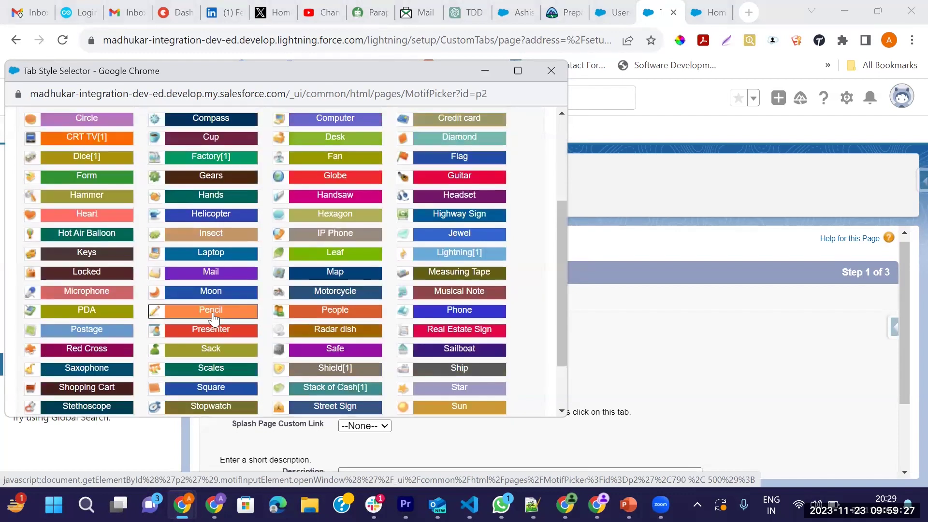
{"action": "scroll", "coordinate": [207, 303], "scroll_direction": "up", "scroll_amount": 4}
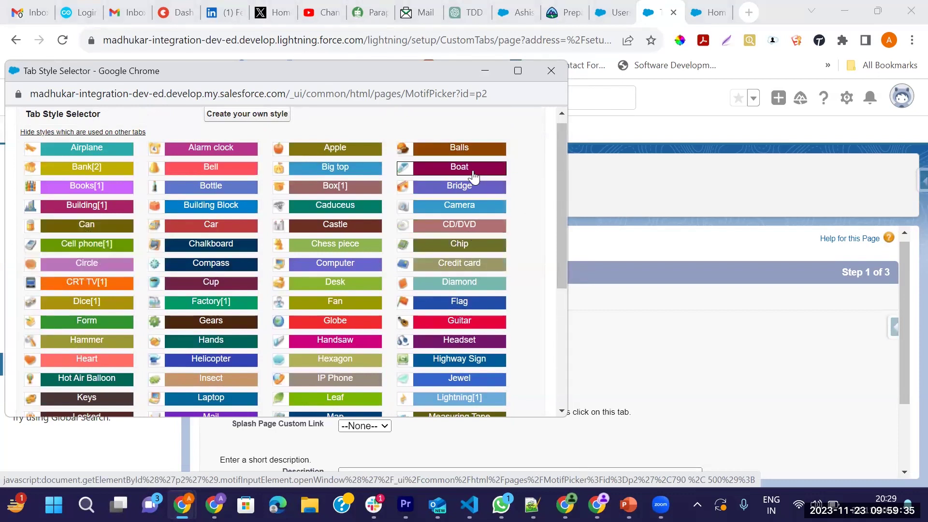
{"action": "left_click", "coordinate": [459, 166]}
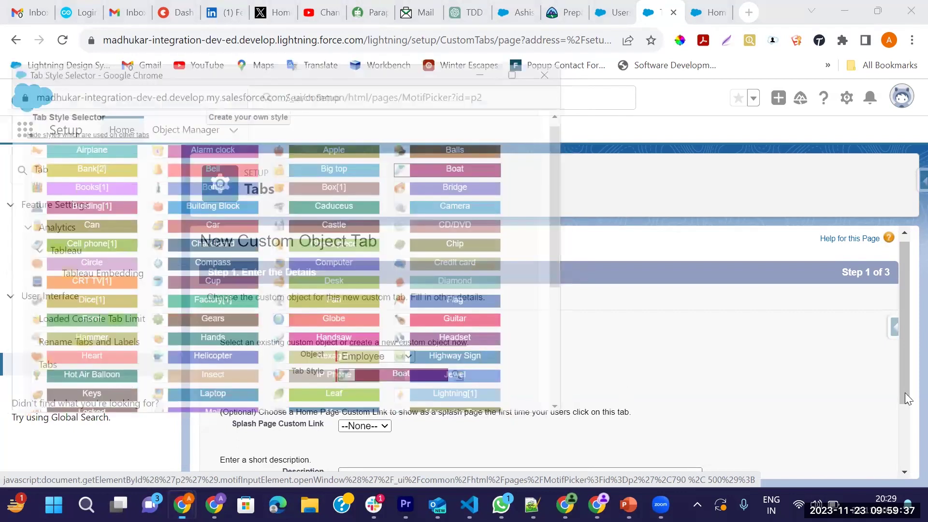
{"action": "scroll", "coordinate": [862, 458], "scroll_direction": "down", "scroll_amount": 2}
{"action": "left_click", "coordinate": [853, 462]}
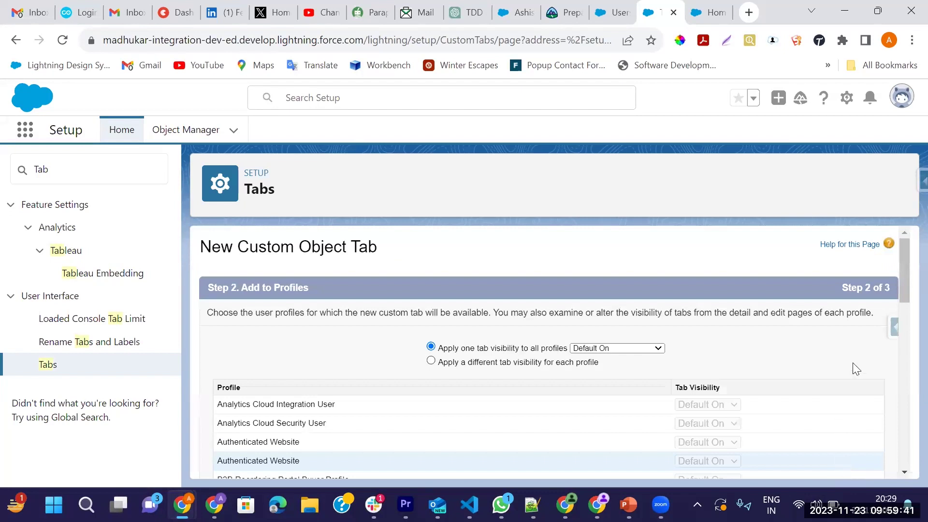
Save the Employee tab with Default On visibility for all profiles, then begin another custom object tab
{"action": "scroll", "coordinate": [829, 364], "scroll_direction": "down", "scroll_amount": 10}
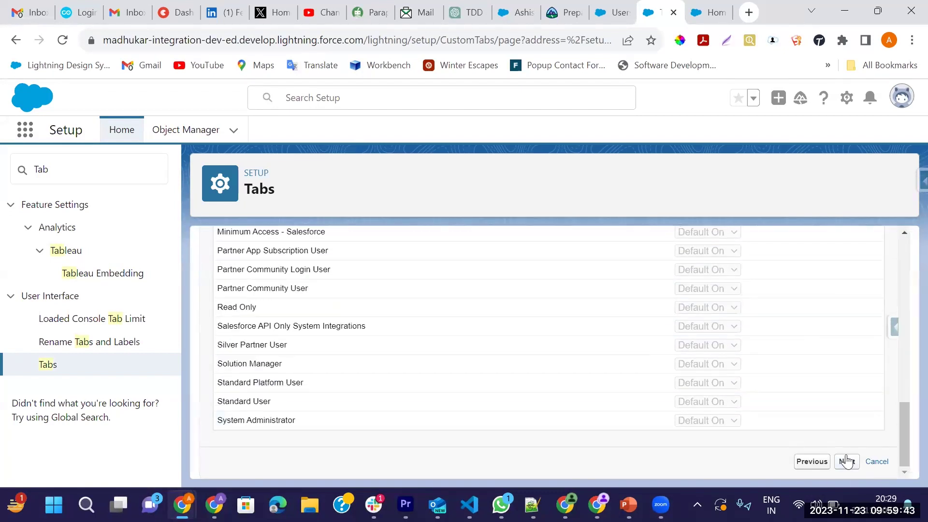
{"action": "key", "text": "Return"}
{"action": "scroll", "coordinate": [748, 366], "scroll_direction": "down", "scroll_amount": 10}
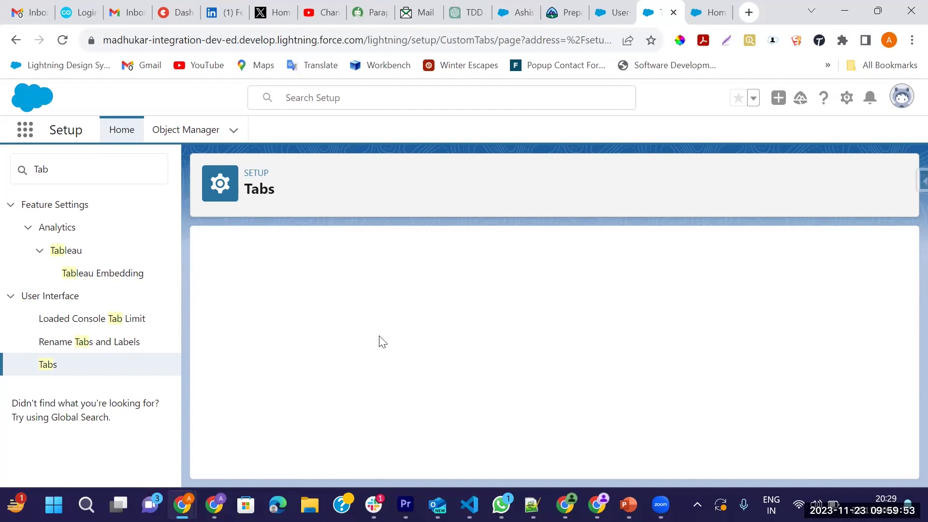
{"action": "left_click", "coordinate": [432, 356]}
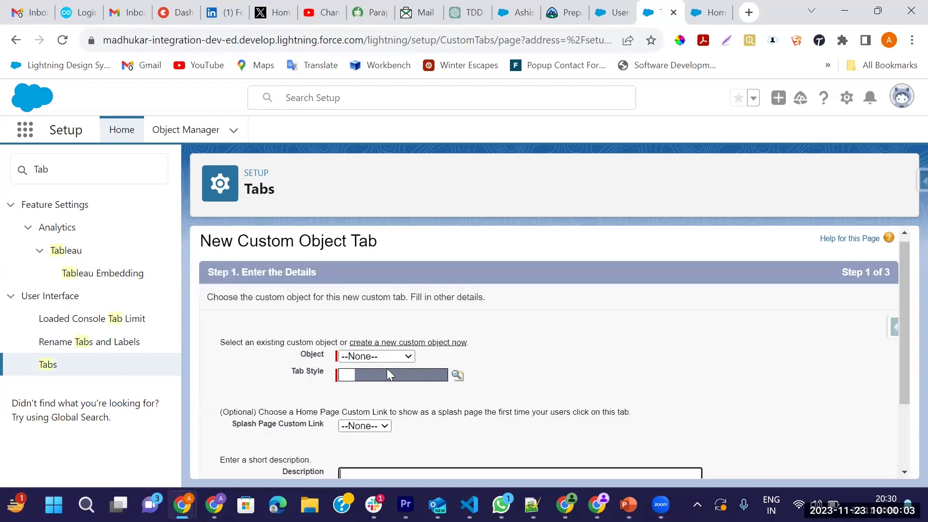
Set the new tab's object to Bank Account and give it the Bank tab style
{"action": "left_click", "coordinate": [386, 359]}
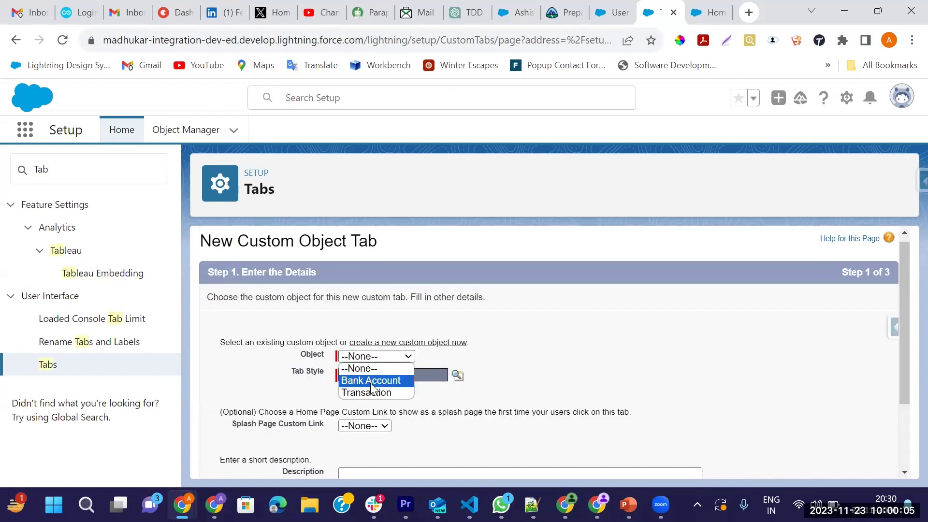
{"action": "left_click", "coordinate": [372, 380]}
{"action": "left_click", "coordinate": [457, 375]}
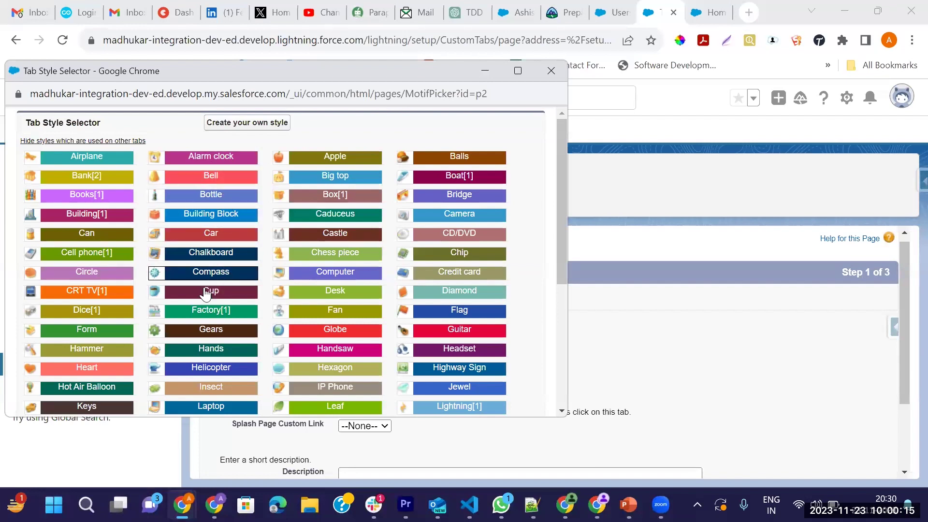
{"action": "scroll", "coordinate": [276, 259], "scroll_direction": "down", "scroll_amount": 2}
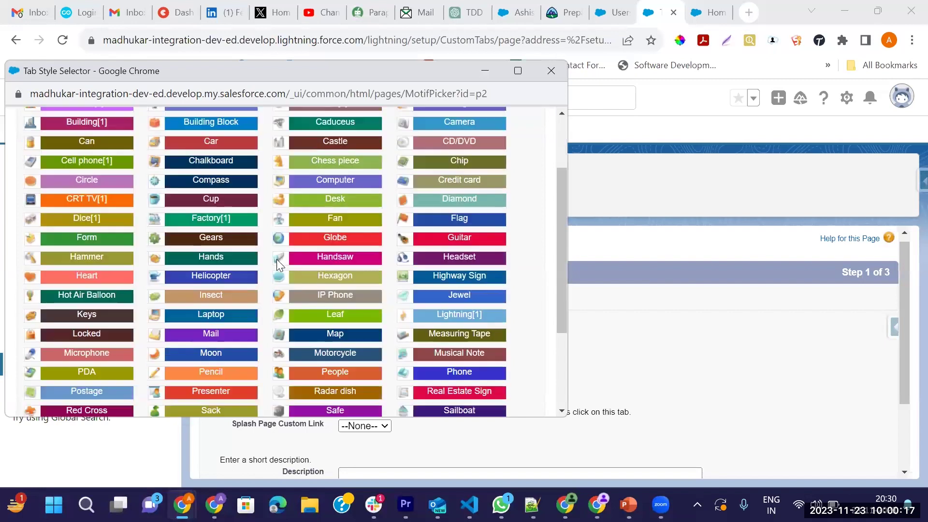
{"action": "scroll", "coordinate": [276, 259], "scroll_direction": "down", "scroll_amount": 3}
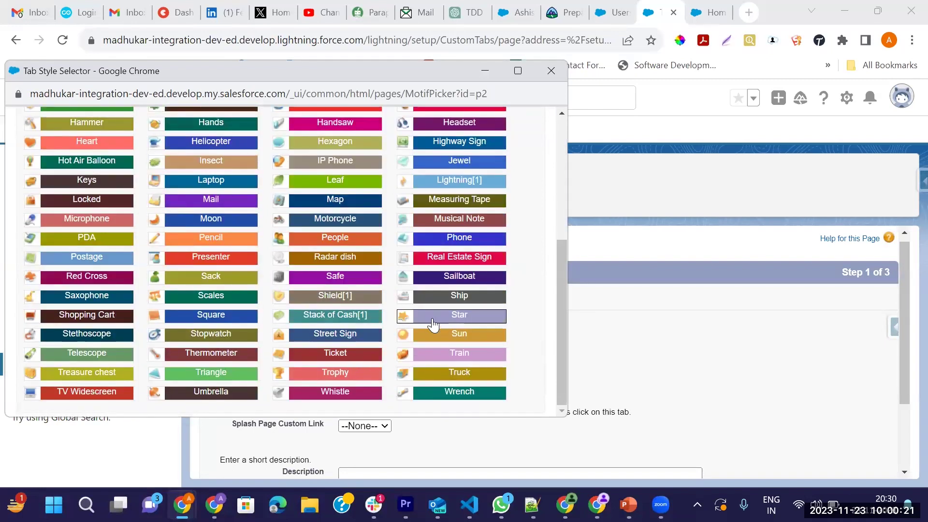
{"action": "scroll", "coordinate": [432, 324], "scroll_direction": "up", "scroll_amount": 5}
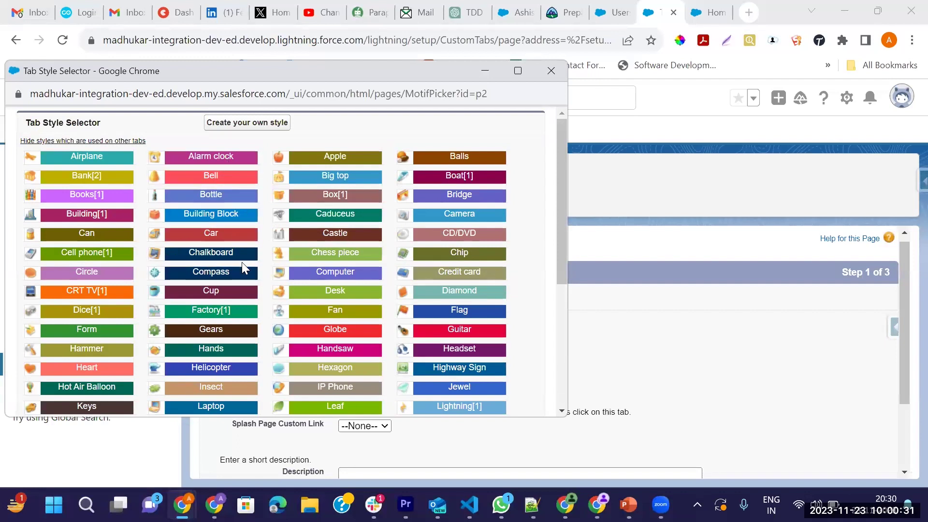
{"action": "scroll", "coordinate": [439, 299], "scroll_direction": "down", "scroll_amount": 5}
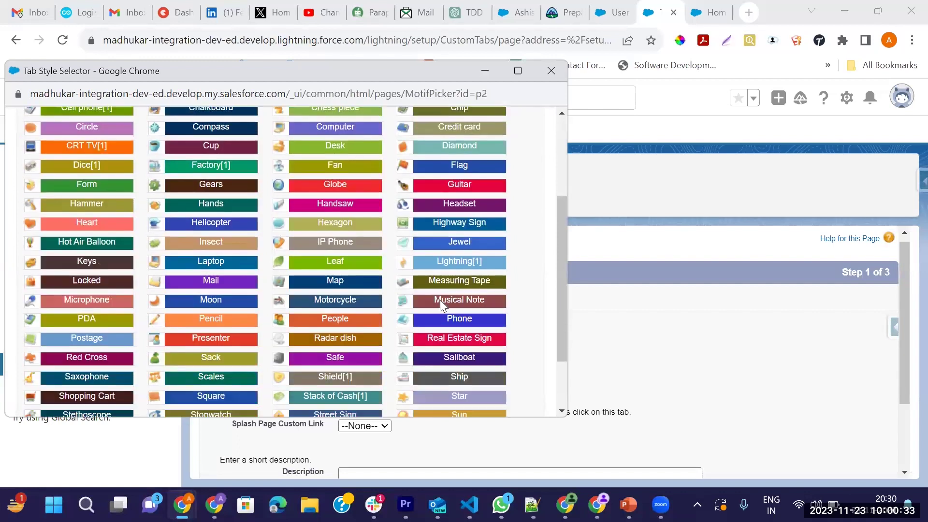
{"action": "scroll", "coordinate": [452, 341], "scroll_direction": "down", "scroll_amount": 1}
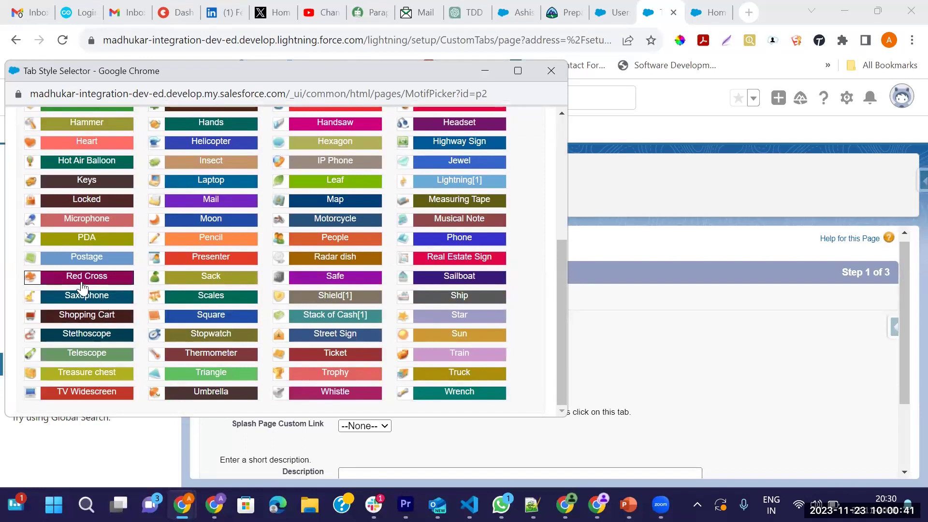
{"action": "scroll", "coordinate": [111, 312], "scroll_direction": "up", "scroll_amount": 2}
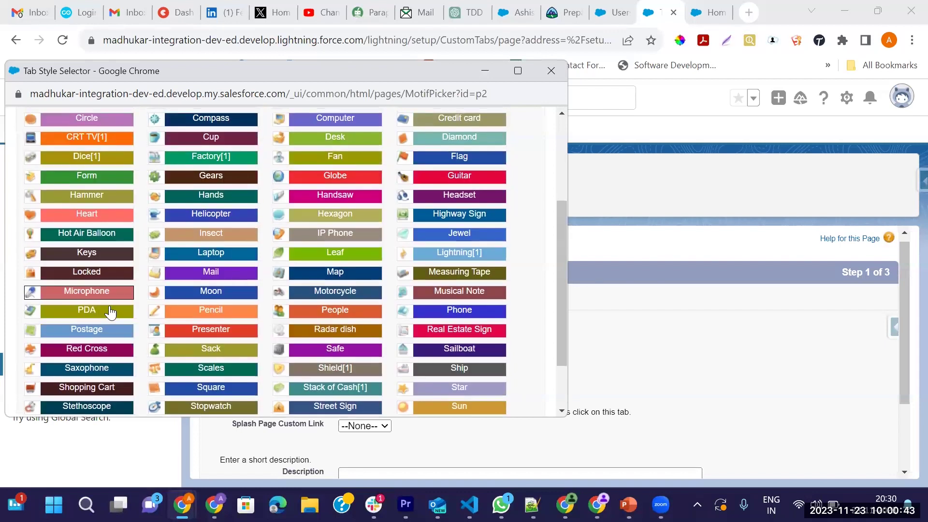
{"action": "scroll", "coordinate": [110, 311], "scroll_direction": "up", "scroll_amount": 3}
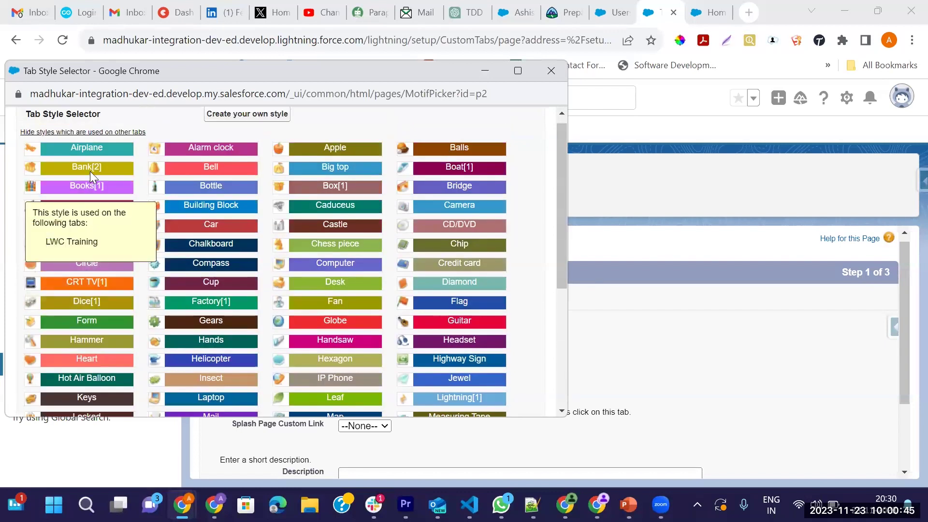
{"action": "left_click", "coordinate": [90, 169]}
{"action": "scroll", "coordinate": [872, 446], "scroll_direction": "down", "scroll_amount": 2}
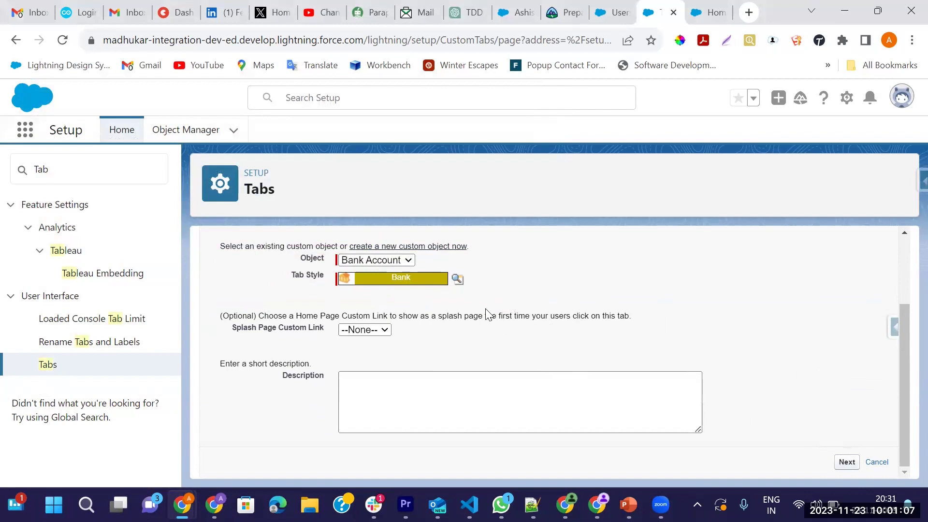
Save the Bank Account tab, then start a Quick Find search for App
{"action": "scroll", "coordinate": [783, 325], "scroll_direction": "down", "scroll_amount": 10}
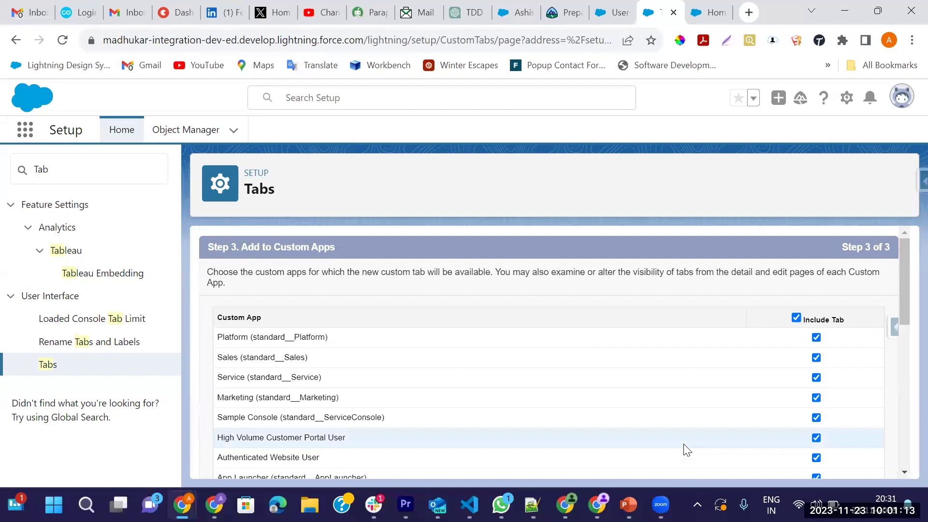
{"action": "scroll", "coordinate": [789, 420], "scroll_direction": "down", "scroll_amount": 10}
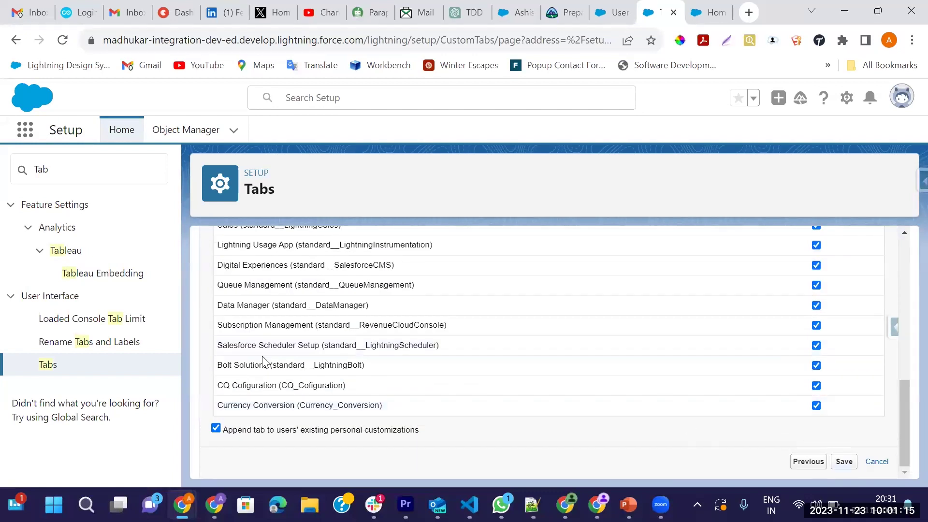
{"action": "left_click", "coordinate": [93, 173]}
{"action": "key", "text": "BackSpace"}
{"action": "key", "text": "BackSpace"}
{"action": "key", "text": "BackSpace"}
{"action": "type", "text": "App"}
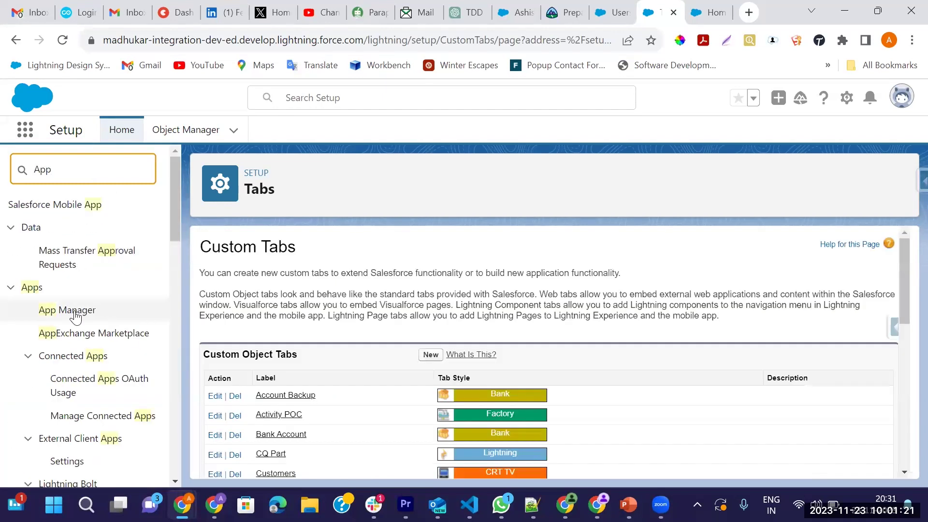
Start a new Lightning app named Bank App and advance to its navigation items
{"action": "left_click", "coordinate": [125, 311]}
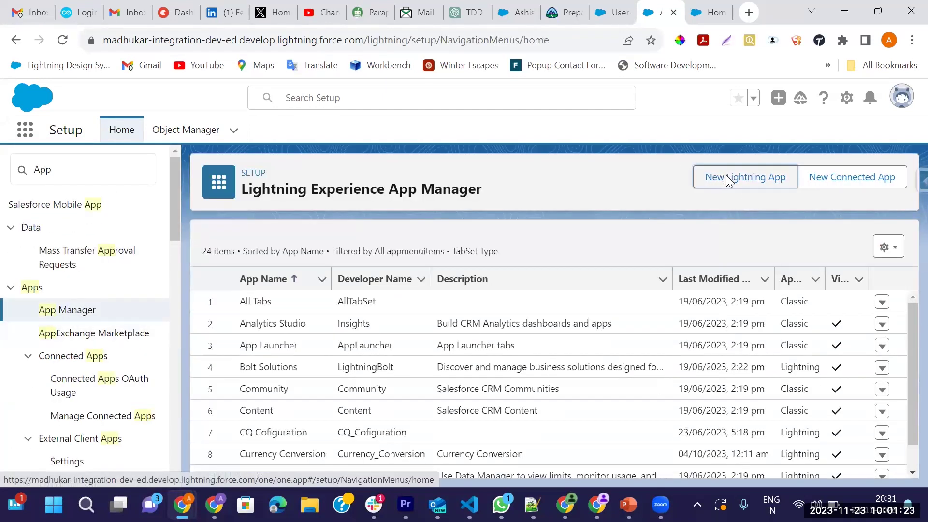
{"action": "left_click", "coordinate": [728, 177]}
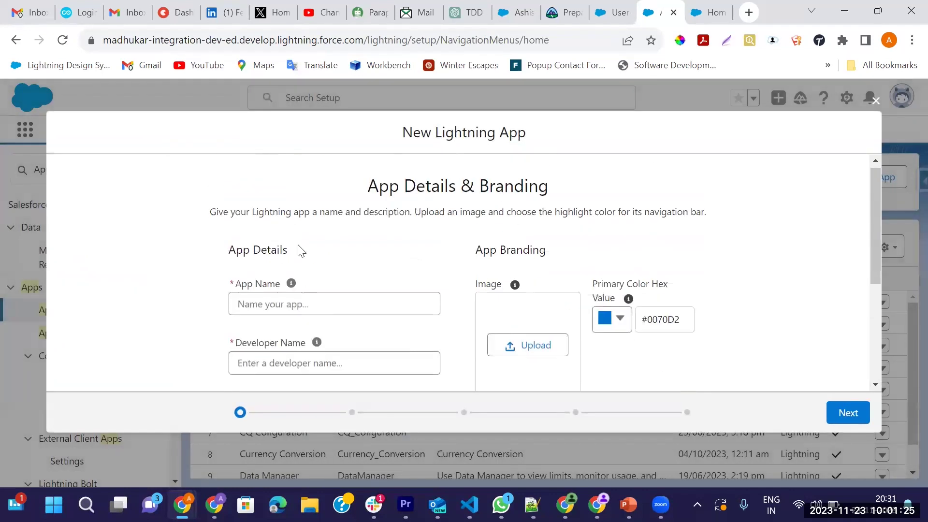
{"action": "left_click", "coordinate": [266, 306]}
{"action": "type", "text": "Bank App"}
{"action": "key", "text": "Tab"}
{"action": "left_click", "coordinate": [755, 373]}
{"action": "left_click", "coordinate": [847, 415]}
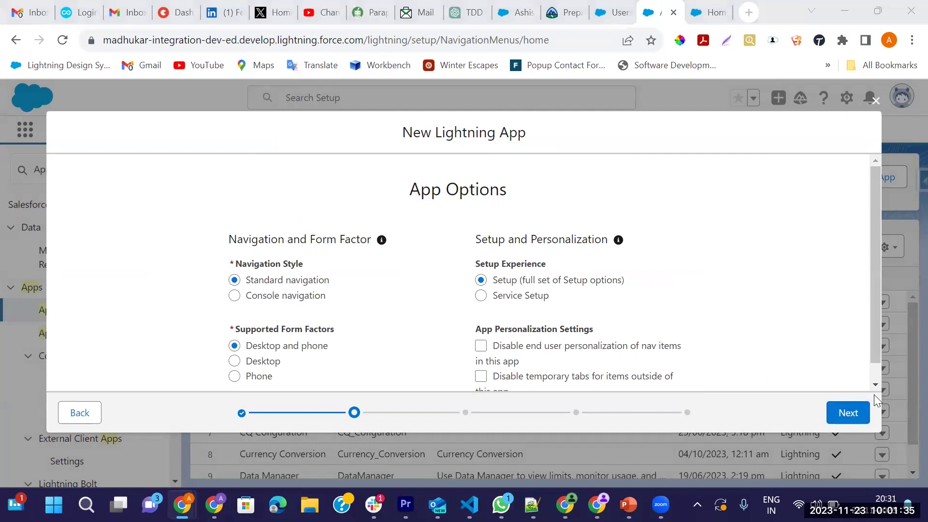
{"action": "left_click", "coordinate": [848, 413]}
{"action": "scroll", "coordinate": [406, 323], "scroll_direction": "down", "scroll_amount": 5}
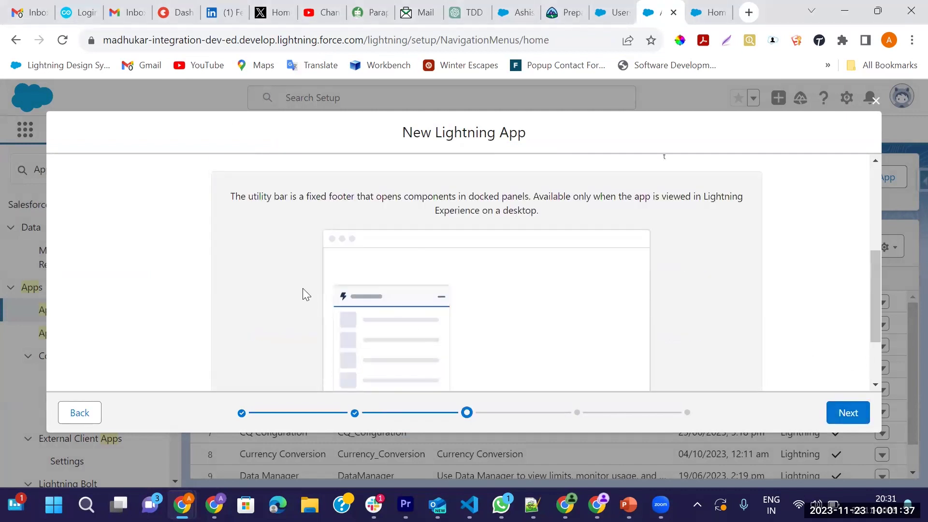
{"action": "scroll", "coordinate": [305, 294], "scroll_direction": "down", "scroll_amount": 3}
{"action": "left_click", "coordinate": [847, 412]}
Add Employee and Bank Account as Bank App's navigation items, then continue to user profiles
{"action": "left_click", "coordinate": [321, 319]}
{"action": "type", "text": "Employ"}
{"action": "scroll", "coordinate": [338, 338], "scroll_direction": "down", "scroll_amount": 3}
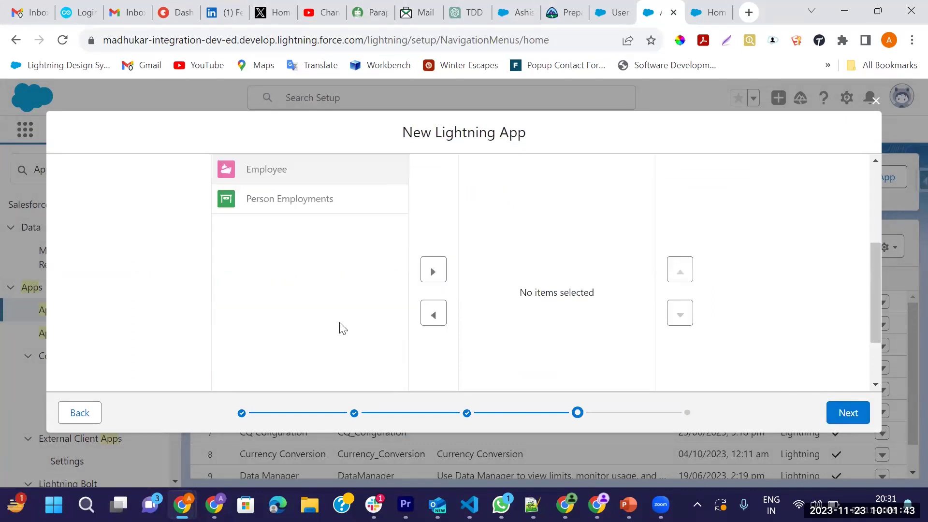
{"action": "left_click", "coordinate": [433, 270]}
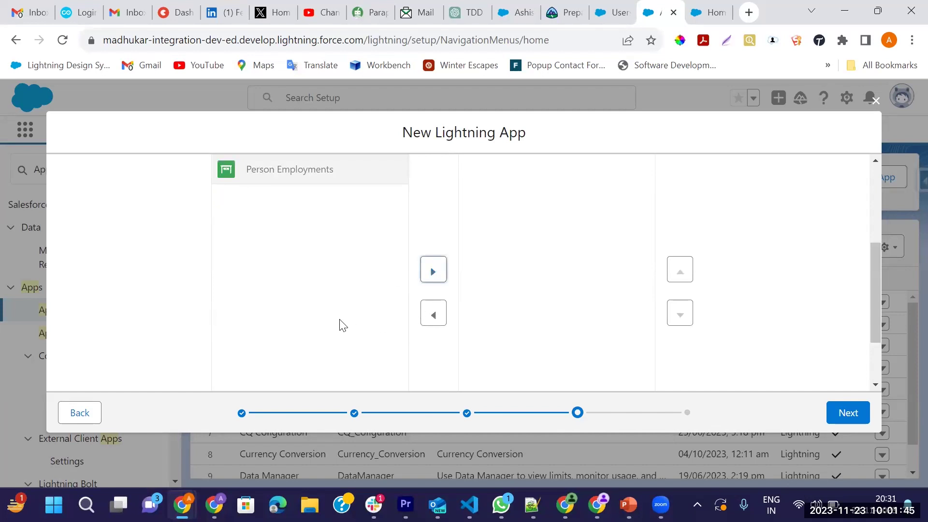
{"action": "scroll", "coordinate": [773, 261], "scroll_direction": "up", "scroll_amount": 3}
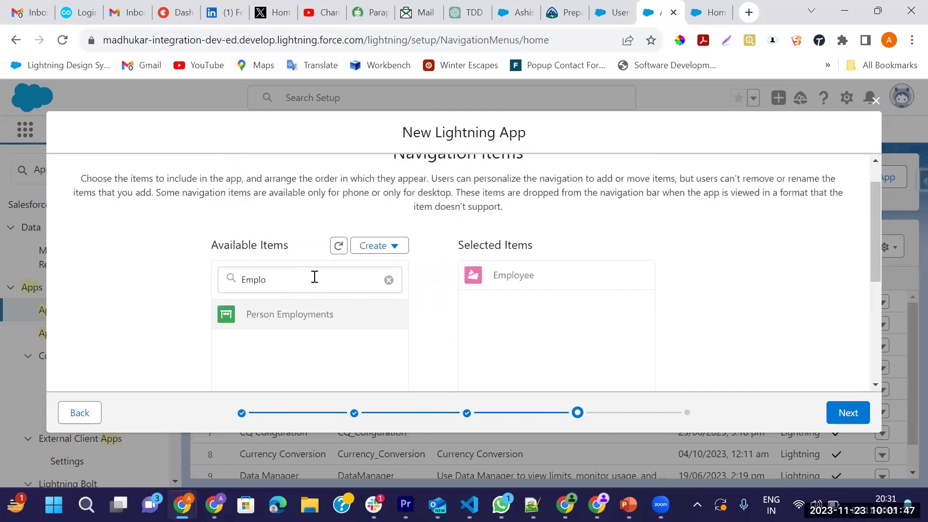
{"action": "left_click", "coordinate": [389, 280]}
{"action": "left_click", "coordinate": [317, 276]}
{"action": "type", "text": "Bank"}
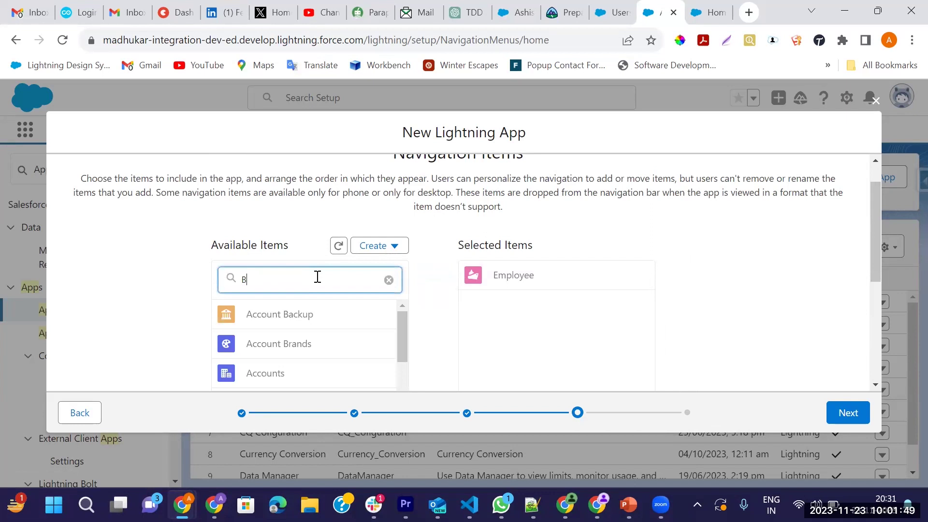
{"action": "left_click", "coordinate": [314, 316]}
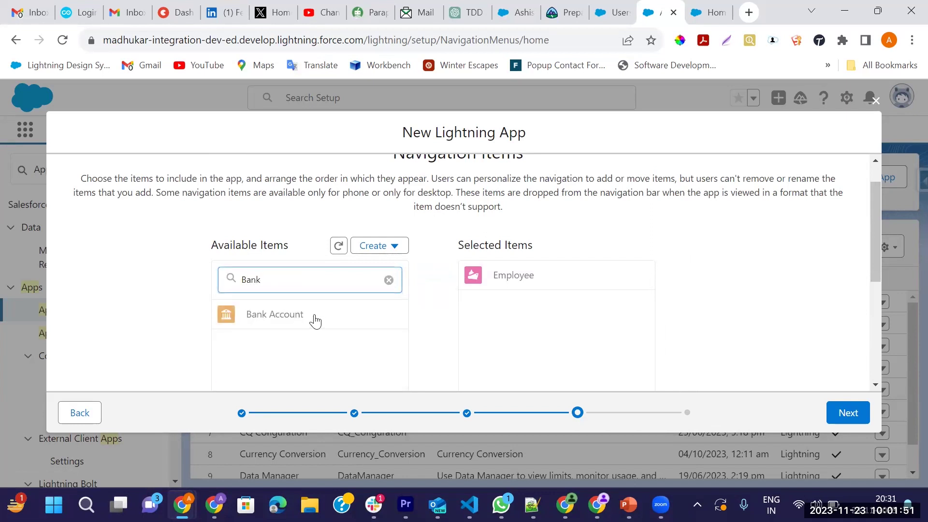
{"action": "scroll", "coordinate": [314, 318], "scroll_direction": "down", "scroll_amount": 3}
{"action": "left_click", "coordinate": [438, 277]}
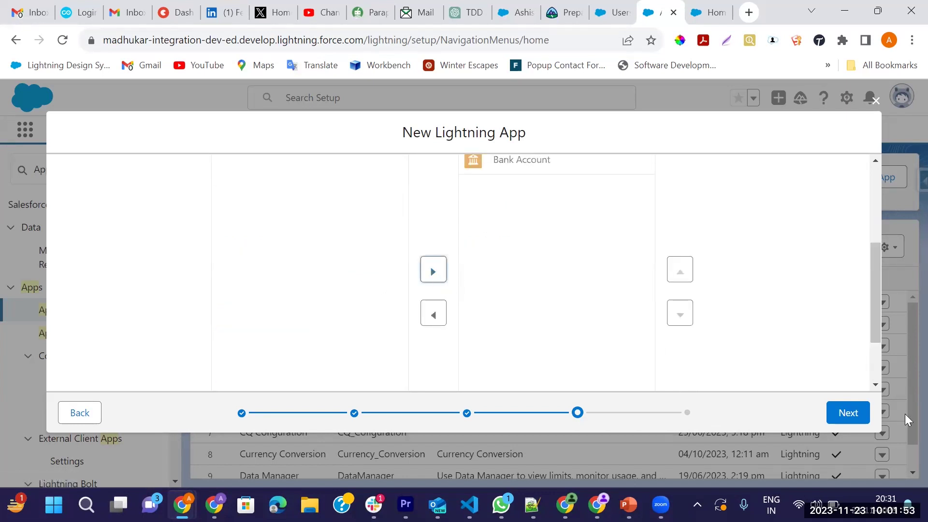
{"action": "left_click", "coordinate": [852, 423]}
Move the System Administrator profile into Bank App's Selected Profiles
{"action": "scroll", "coordinate": [352, 315], "scroll_direction": "down", "scroll_amount": 3}
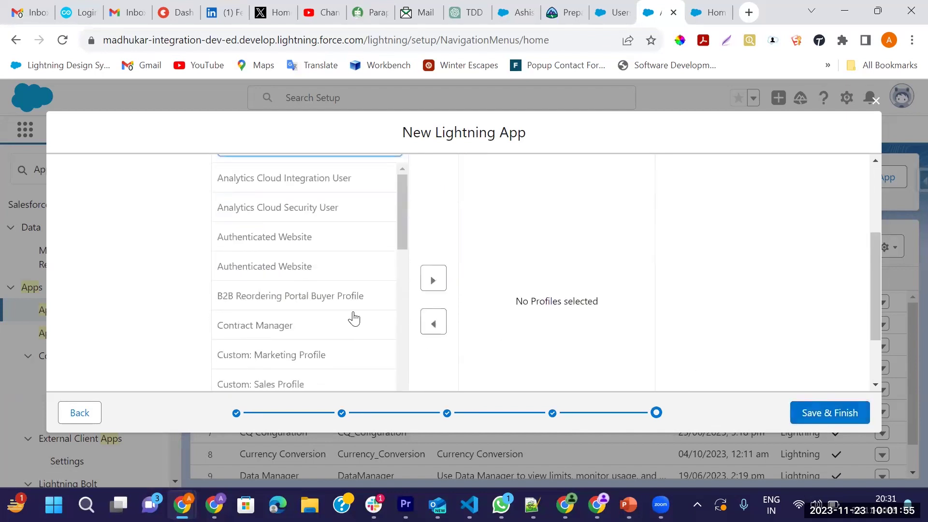
{"action": "scroll", "coordinate": [704, 307], "scroll_direction": "up", "scroll_amount": 3}
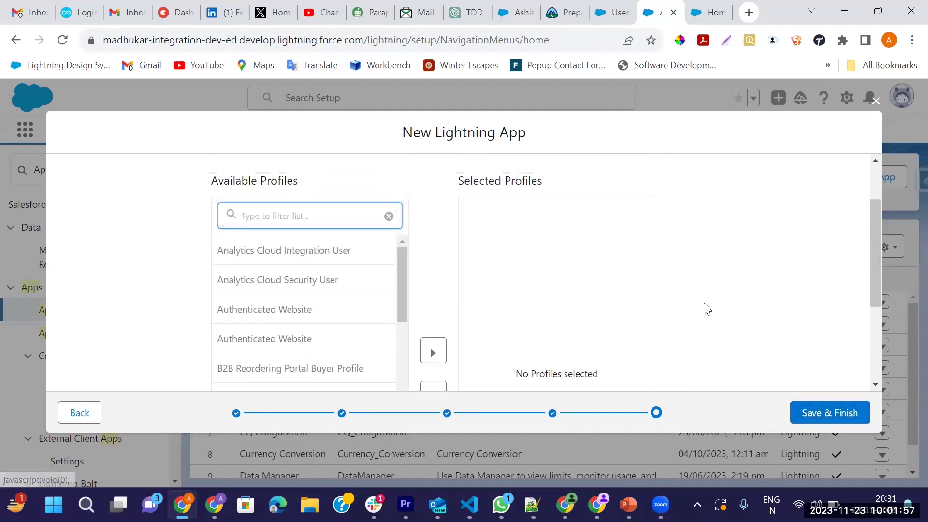
{"action": "type", "text": "Syste"}
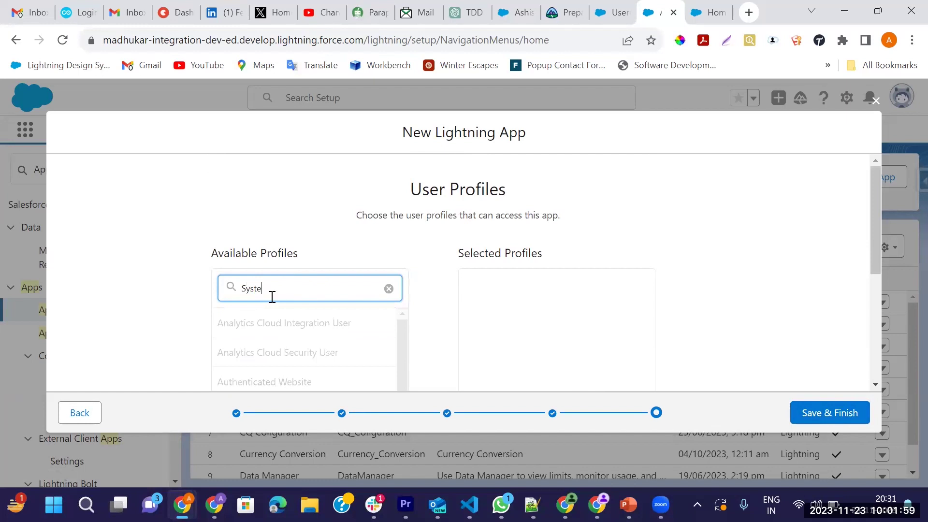
{"action": "left_click", "coordinate": [289, 353]}
{"action": "scroll", "coordinate": [292, 363], "scroll_direction": "down", "scroll_amount": 3}
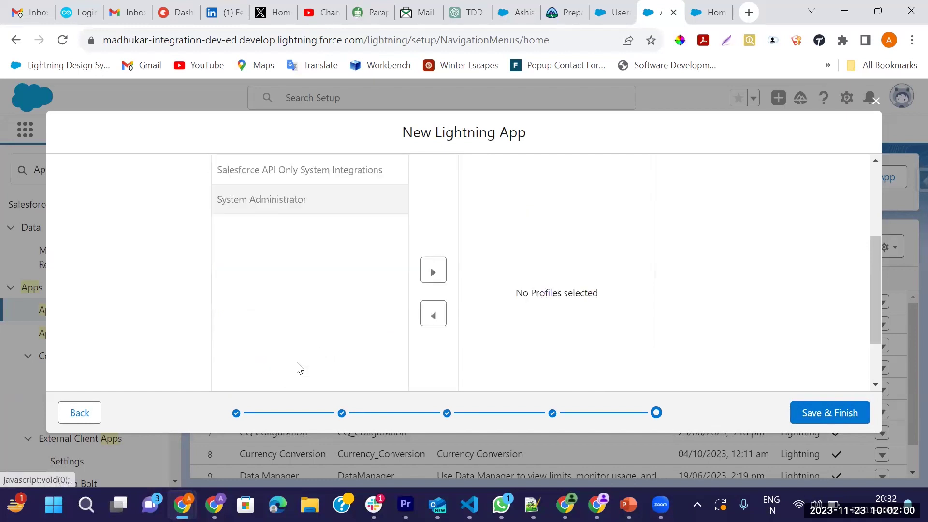
{"action": "left_click", "coordinate": [433, 272]}
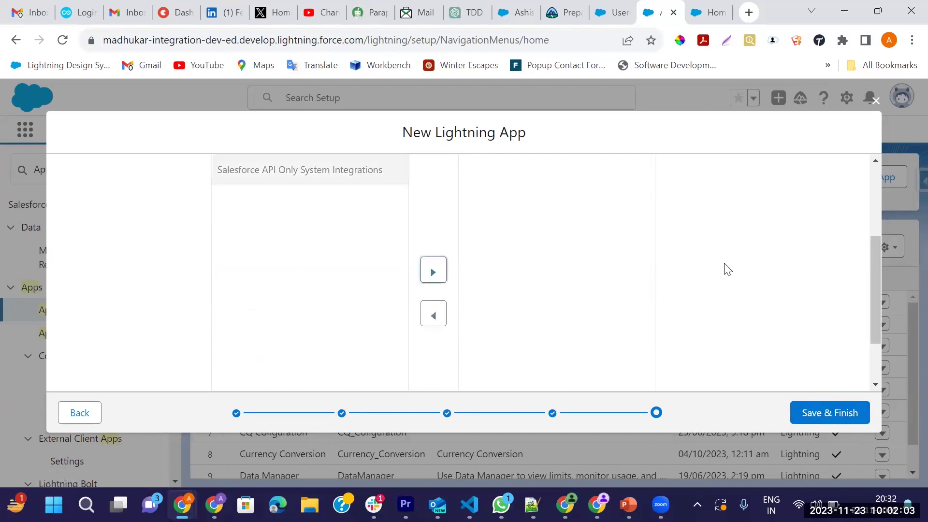
Clear the profile filter and Save & Finish the Bank App
{"action": "scroll", "coordinate": [727, 269], "scroll_direction": "up", "scroll_amount": 3}
{"action": "left_click", "coordinate": [400, 280]}
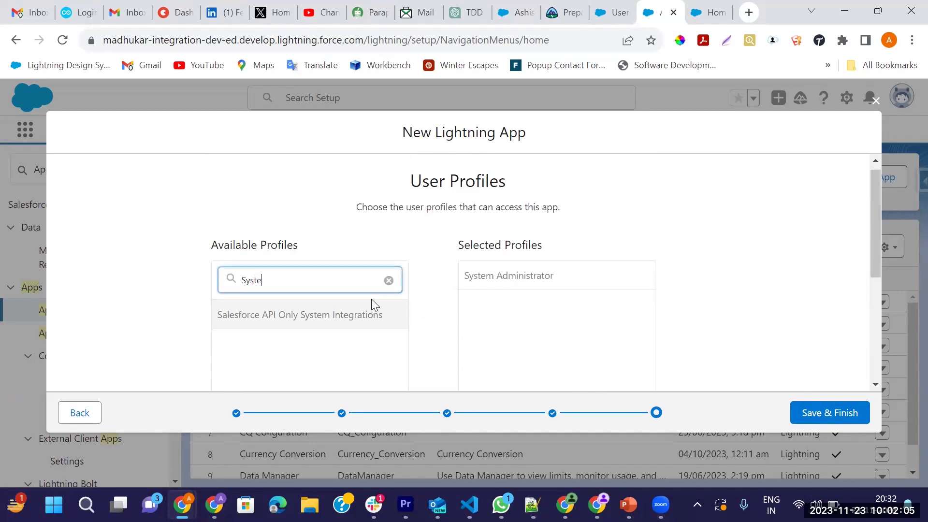
{"action": "left_click", "coordinate": [389, 280]}
{"action": "scroll", "coordinate": [309, 338], "scroll_direction": "down", "scroll_amount": 2}
{"action": "scroll", "coordinate": [313, 324], "scroll_direction": "down", "scroll_amount": 3}
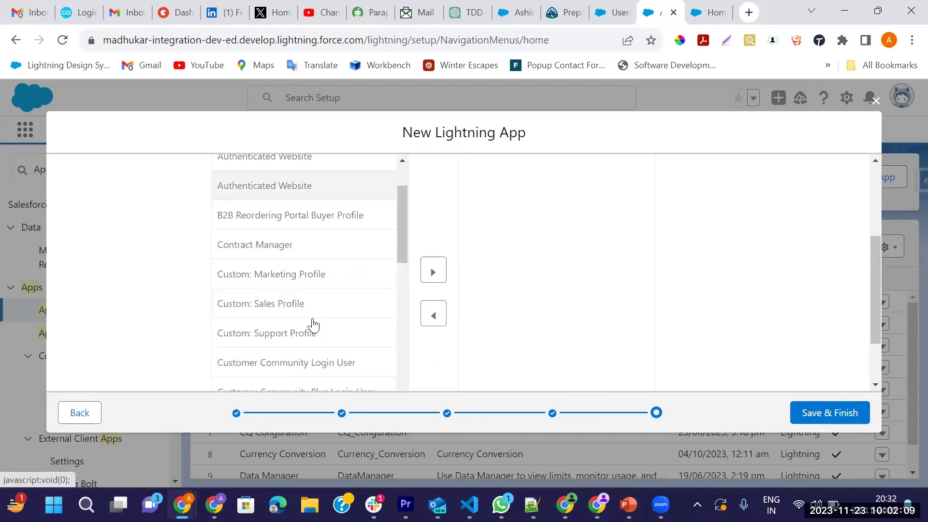
{"action": "key", "text": "ctrl+a"}
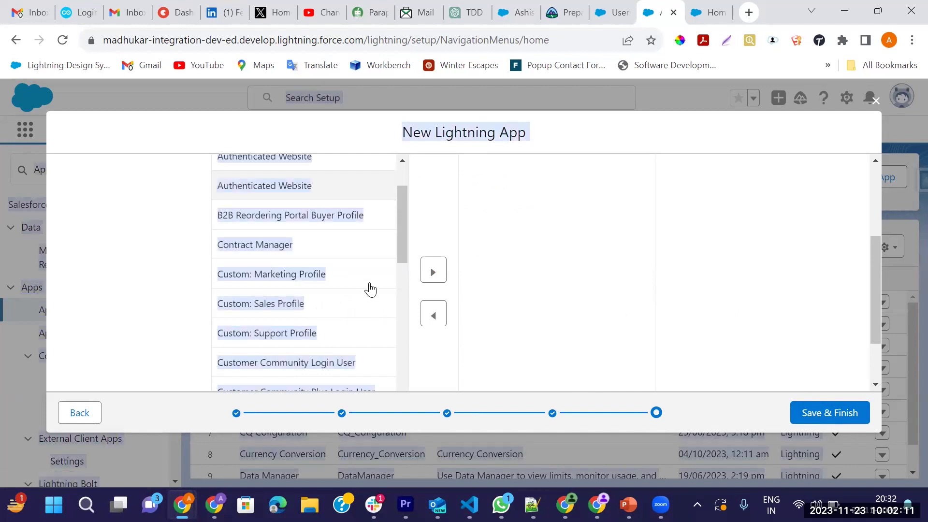
{"action": "left_click", "coordinate": [369, 275]}
{"action": "scroll", "coordinate": [265, 246], "scroll_direction": "up", "scroll_amount": 2}
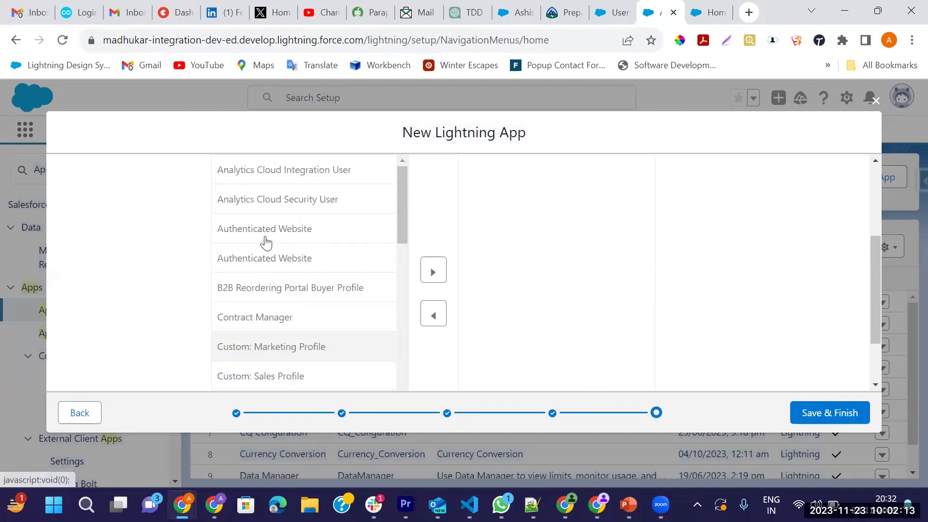
{"action": "scroll", "coordinate": [270, 288], "scroll_direction": "down", "scroll_amount": 6}
{"action": "scroll", "coordinate": [270, 285], "scroll_direction": "down", "scroll_amount": 8}
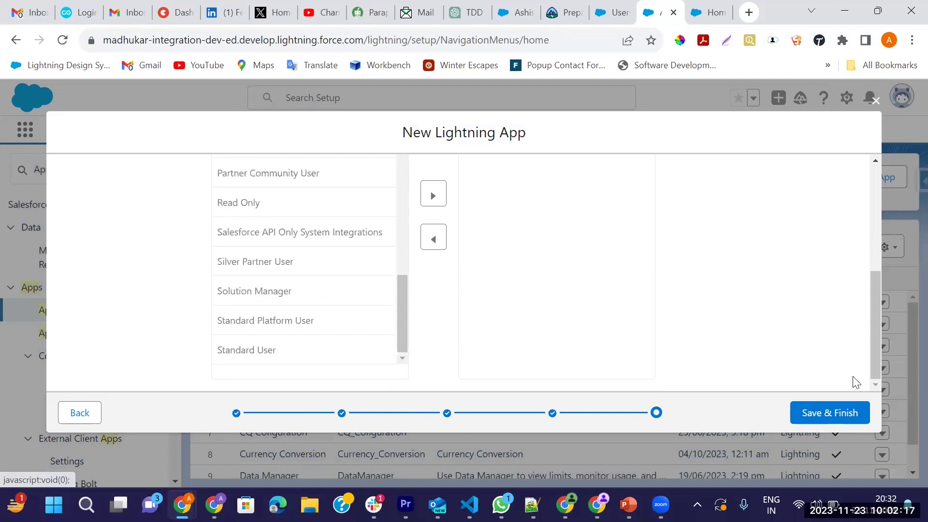
{"action": "left_click", "coordinate": [821, 412]}
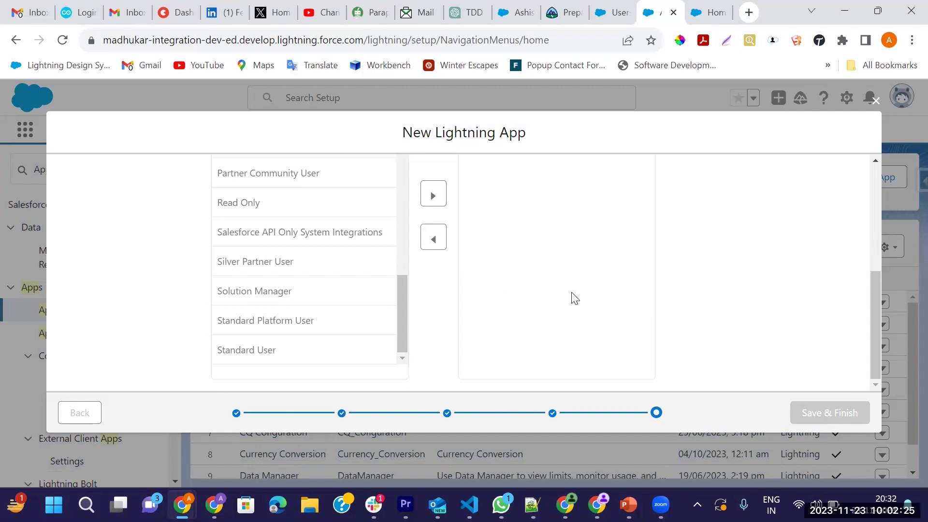
Open the new Bank App from the App Launcher
{"action": "key", "text": "Escape"}
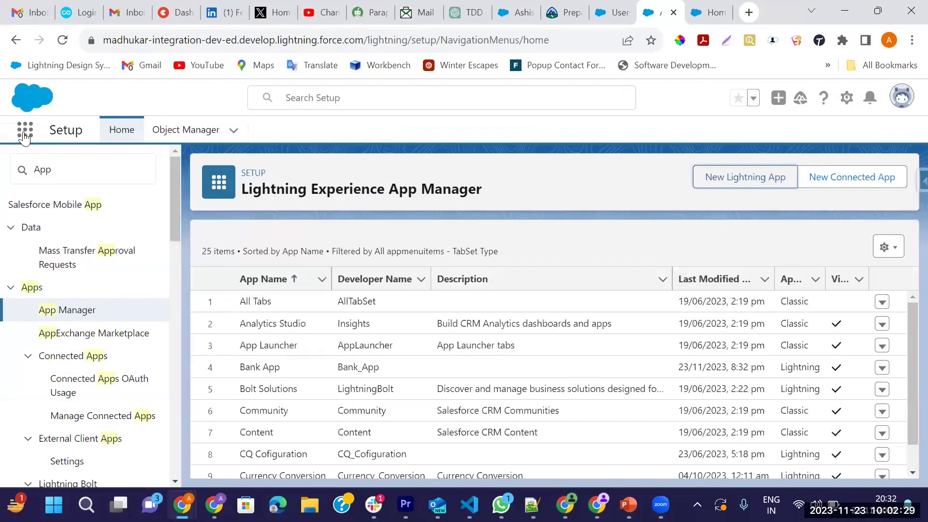
{"action": "left_click", "coordinate": [24, 135]}
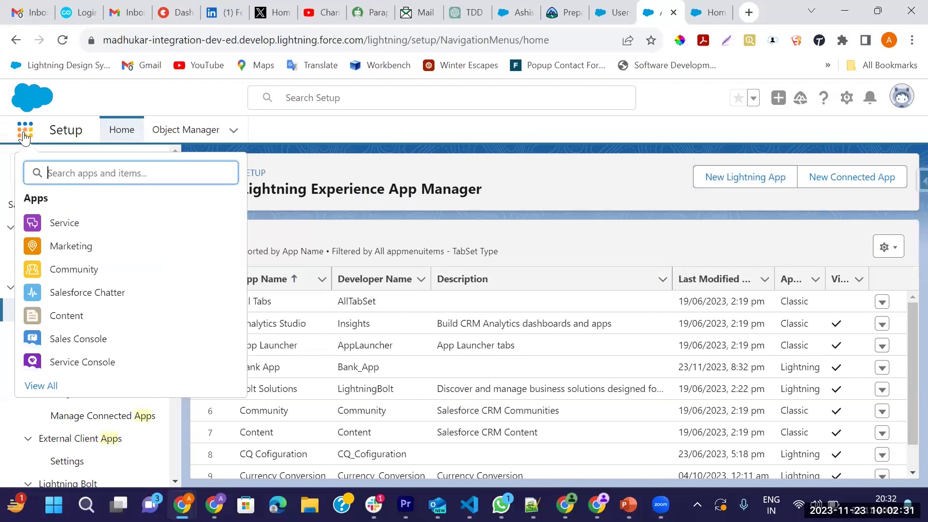
{"action": "type", "text": "Bank"}
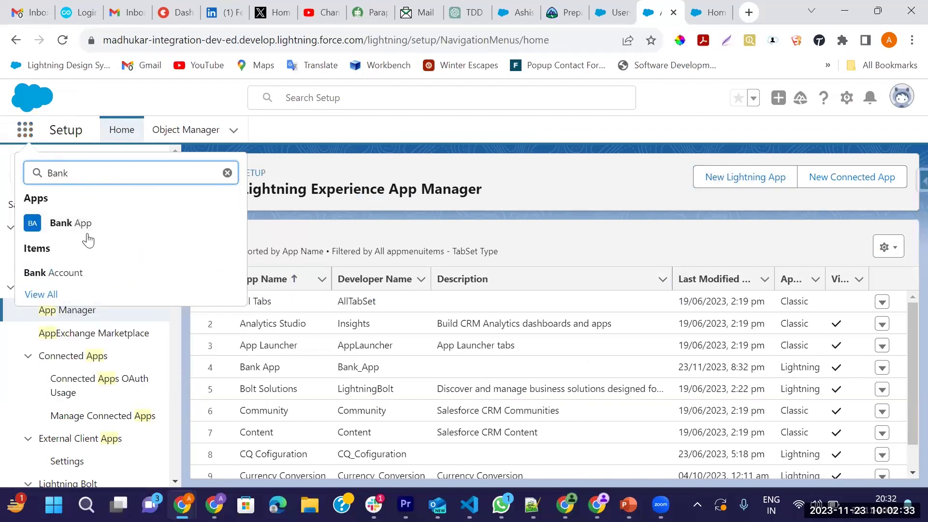
{"action": "left_click", "coordinate": [88, 239]}
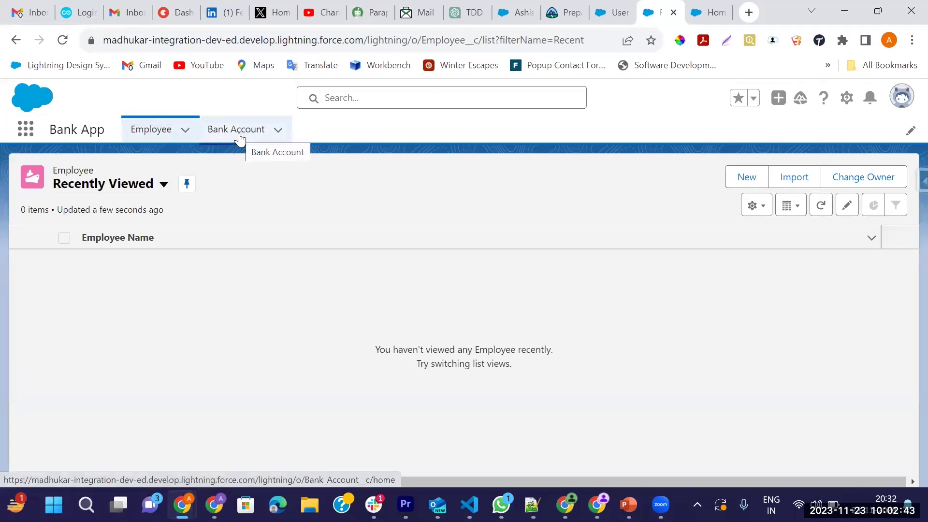
View all Employee records, check Bank Account, then return to the Setup tab
{"action": "left_click", "coordinate": [164, 185]}
{"action": "left_click", "coordinate": [128, 238]}
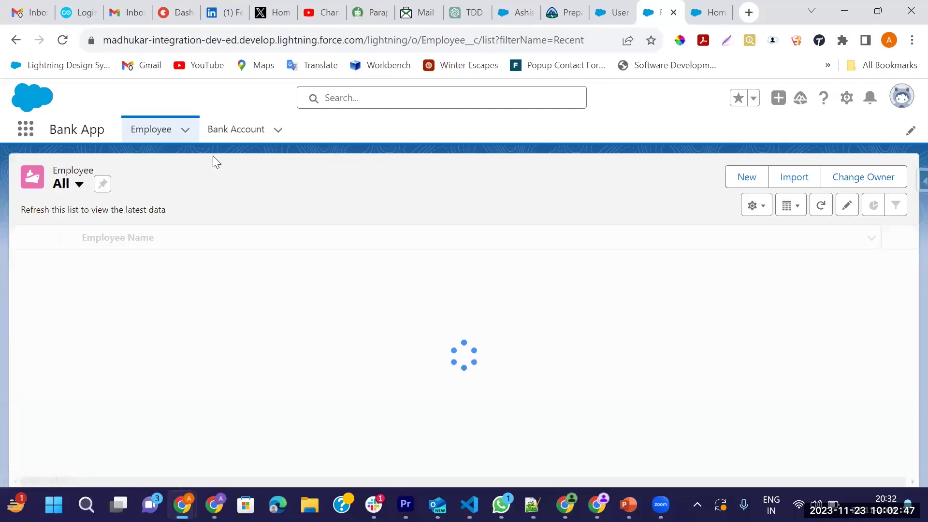
{"action": "left_click", "coordinate": [241, 140]}
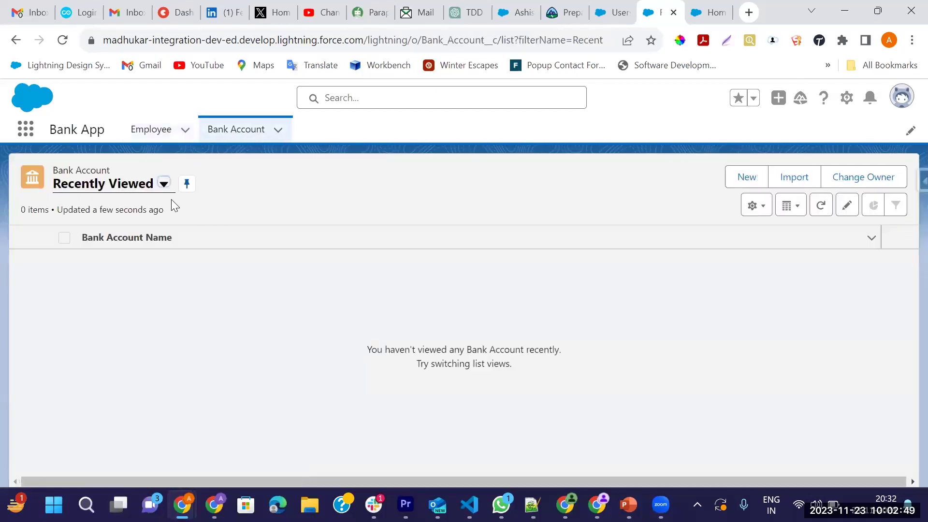
{"action": "left_click", "coordinate": [151, 138]}
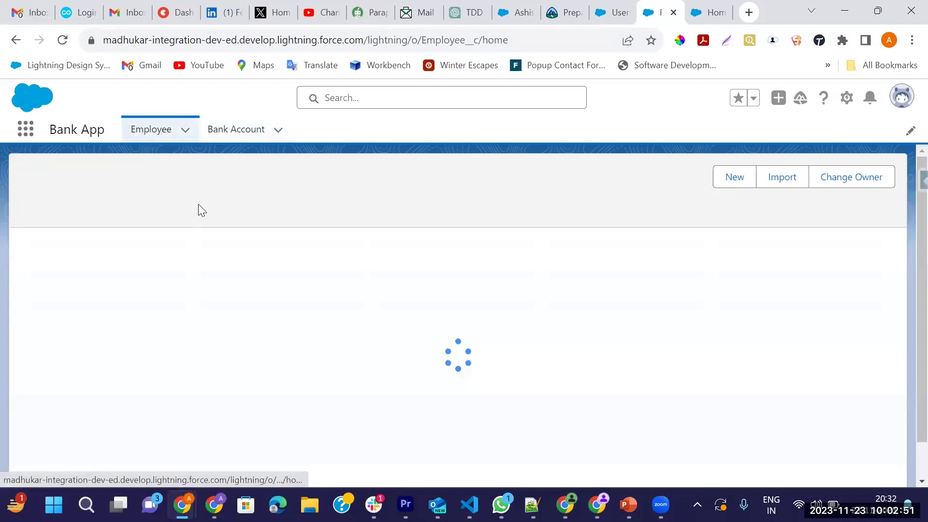
{"action": "left_click", "coordinate": [705, 13]}
{"action": "left_click", "coordinate": [103, 163]}
Find Flows via Quick Find and create a new Screen Flow
{"action": "type", "text": "Flow"}
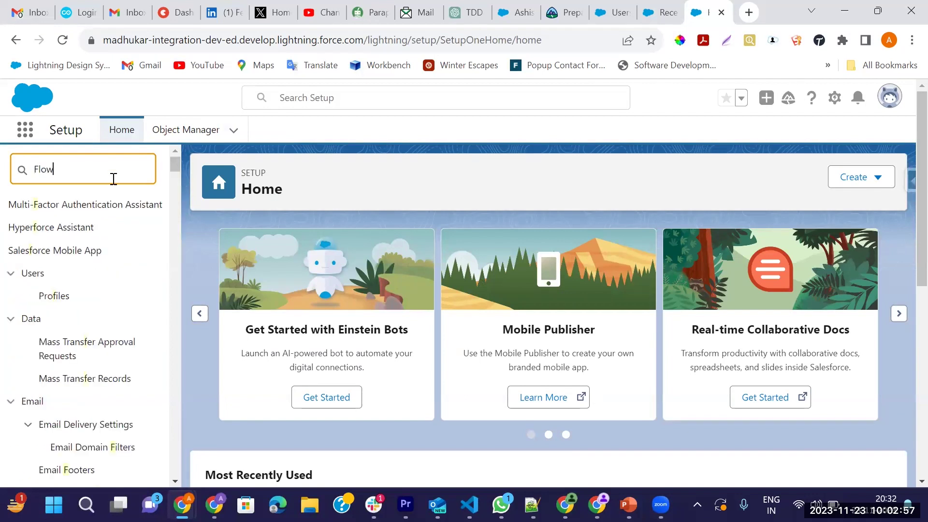
{"action": "left_click", "coordinate": [51, 320]}
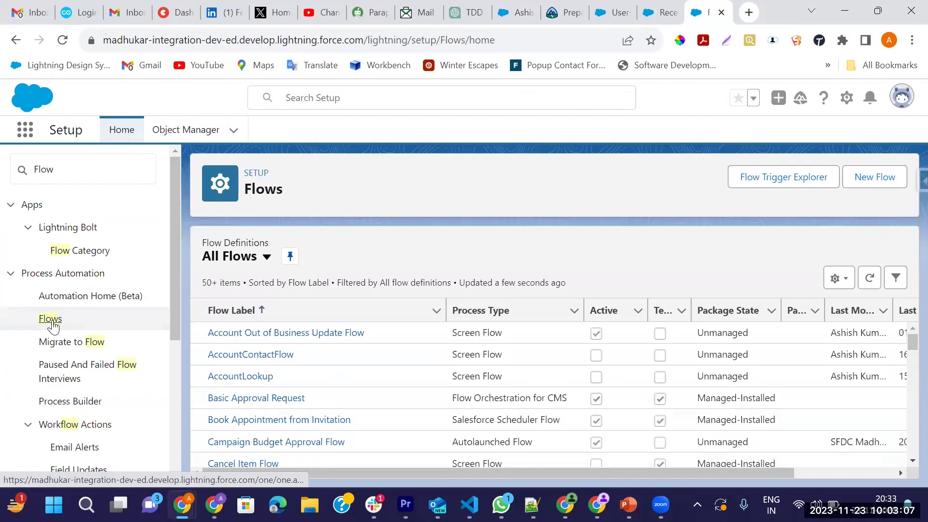
{"action": "left_click", "coordinate": [874, 180]}
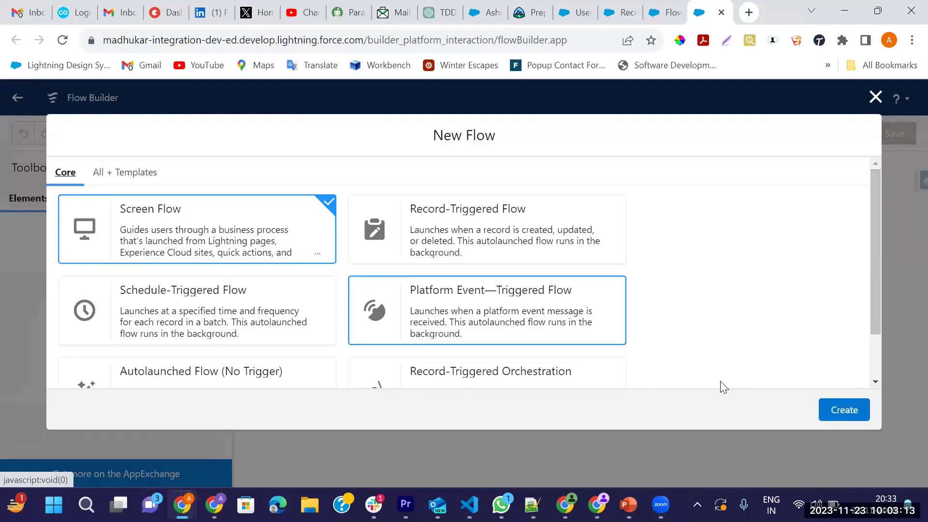
{"action": "left_click", "coordinate": [841, 412]}
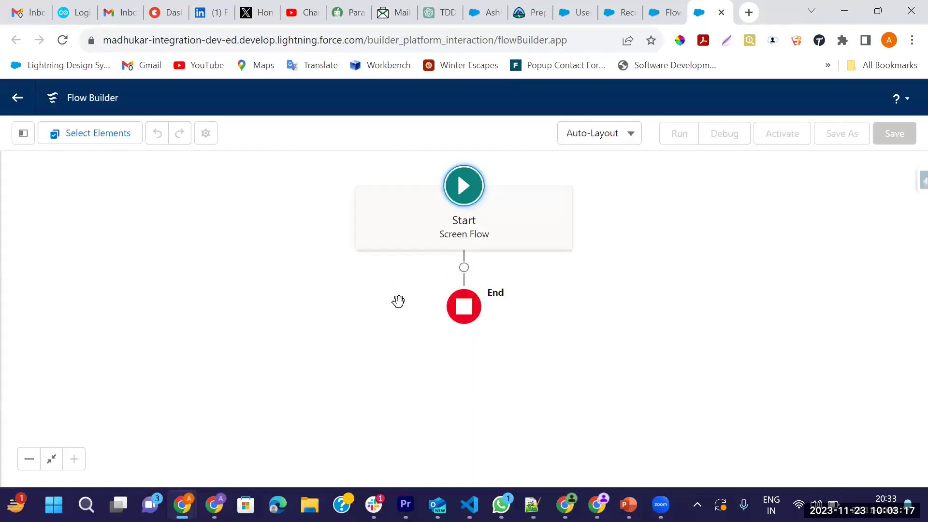
Add a Screen element after Start labelled Transaction Screen
{"action": "left_click", "coordinate": [464, 267]}
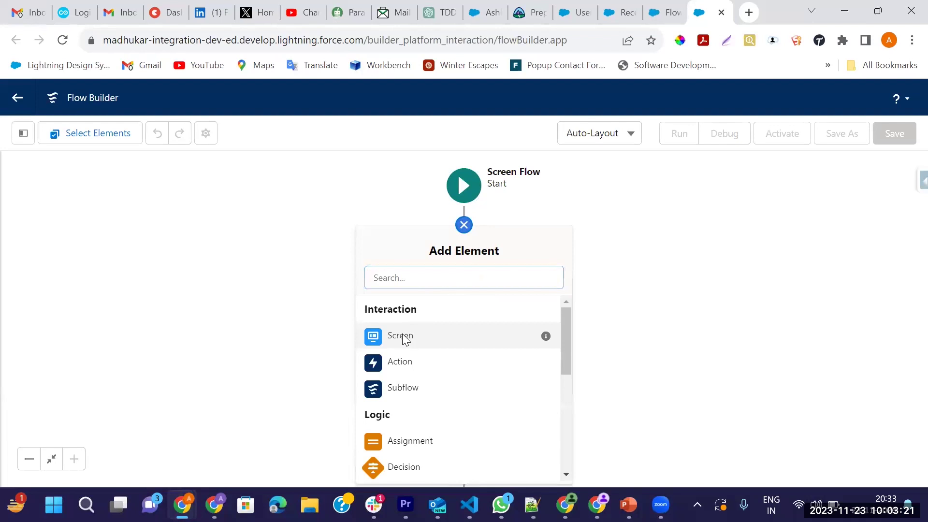
{"action": "left_click", "coordinate": [402, 335]}
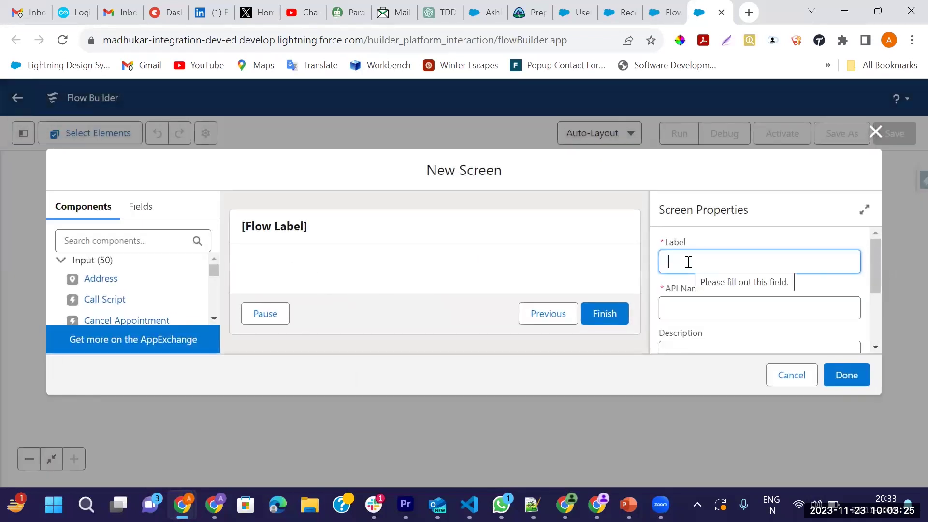
{"action": "type", "text": "B"}
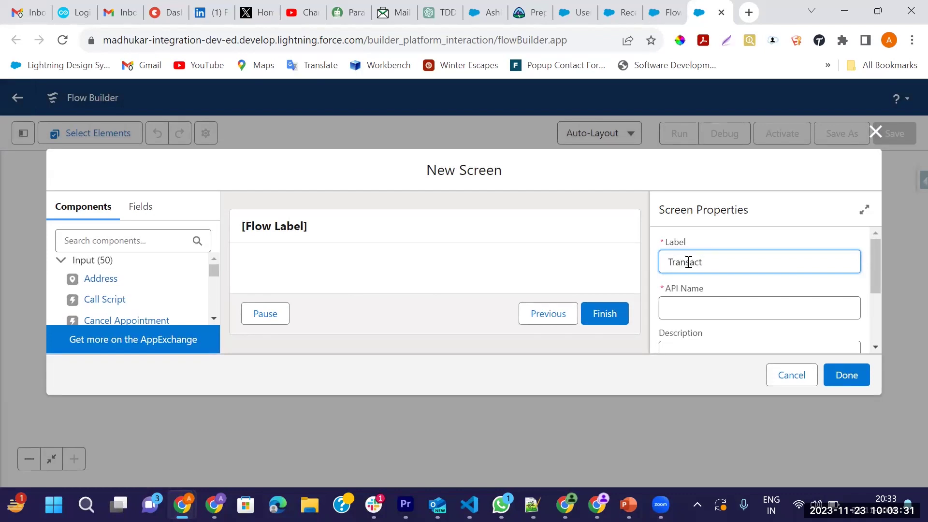
{"action": "left_click", "coordinate": [735, 293]}
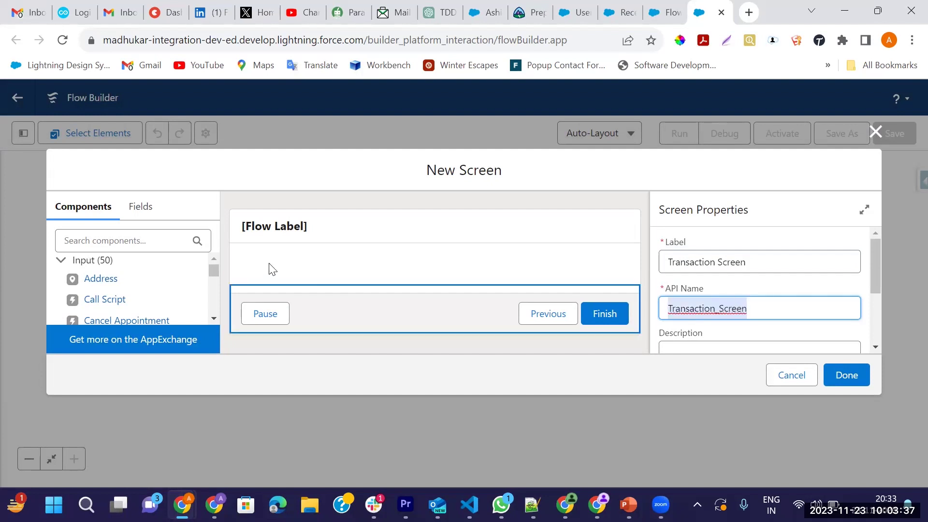
Place a Currency field labelled Amount on the screen
{"action": "left_click", "coordinate": [143, 244]}
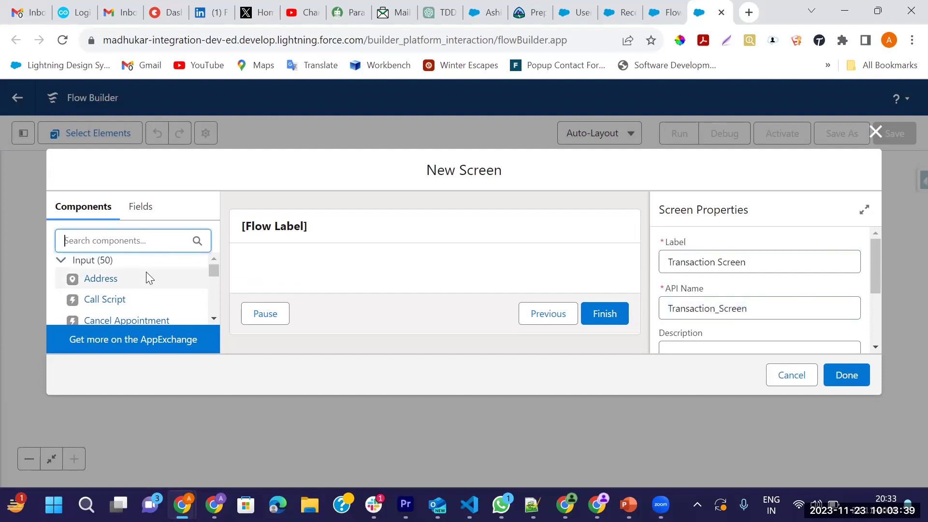
{"action": "type", "text": "Cure"}
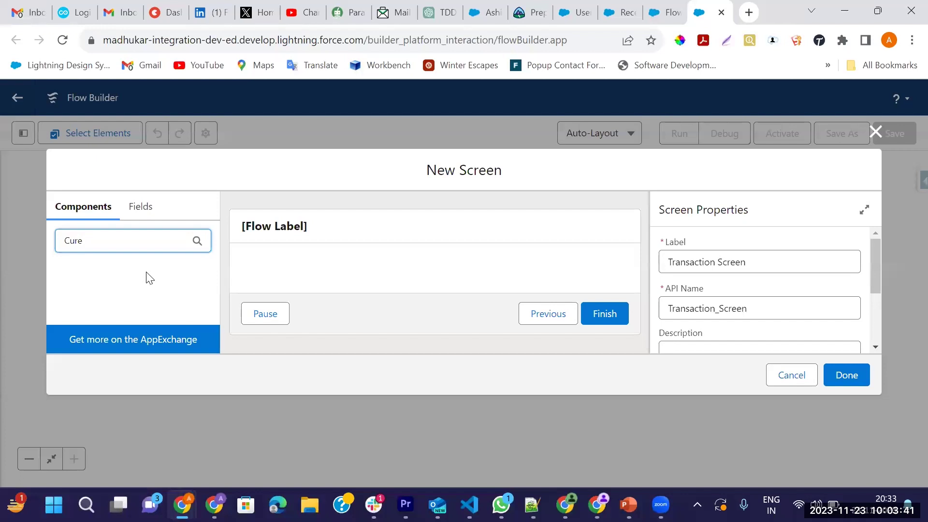
{"action": "key", "text": "BackSpace"}
{"action": "left_click_drag", "start_coordinate": [106, 282], "coordinate": [269, 270]}
{"action": "left_click", "coordinate": [721, 262]}
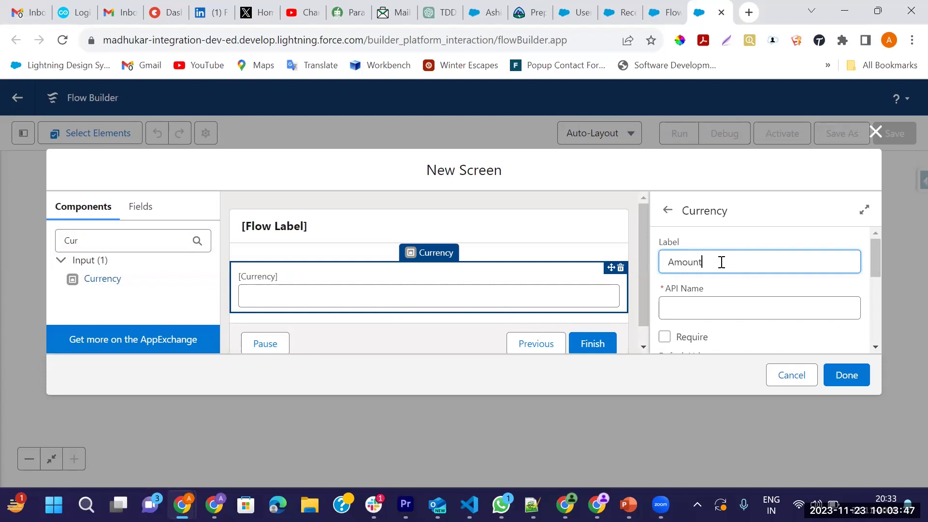
{"action": "left_click", "coordinate": [440, 325]}
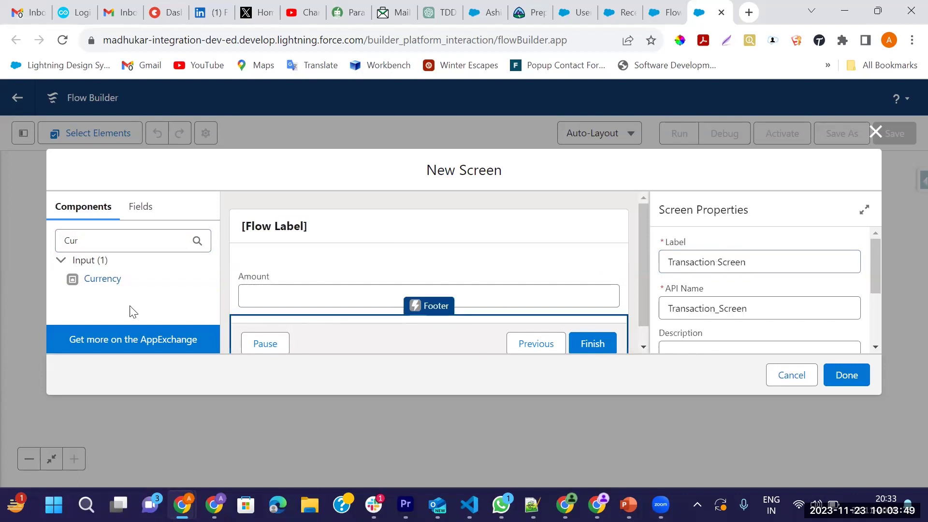
Add a Date field labelled Transaction Date below Amount and finish the screen
{"action": "left_click", "coordinate": [145, 246]}
{"action": "key", "text": "BackSpace"}
{"action": "key", "text": "BackSpace"}
{"action": "key", "text": "BackSpace"}
{"action": "type", "text": "Date"}
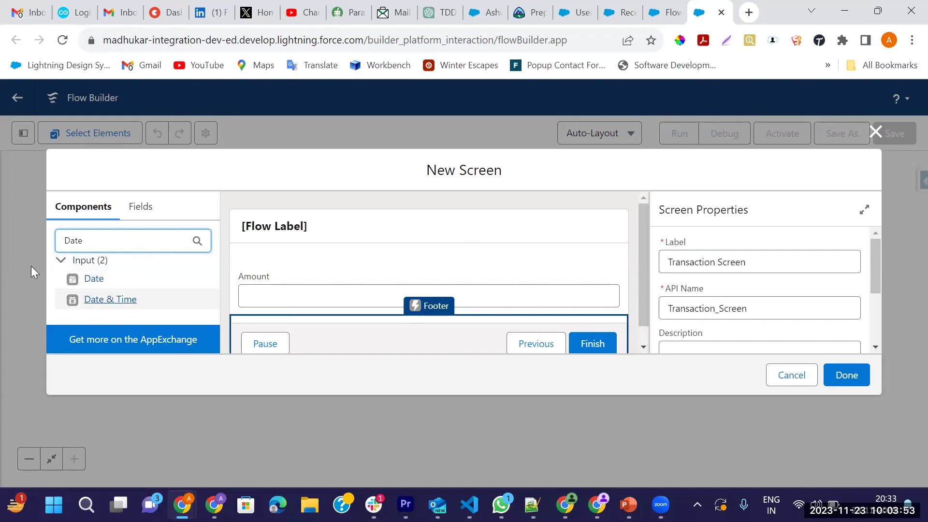
{"action": "left_click_drag", "start_coordinate": [94, 280], "coordinate": [280, 304]}
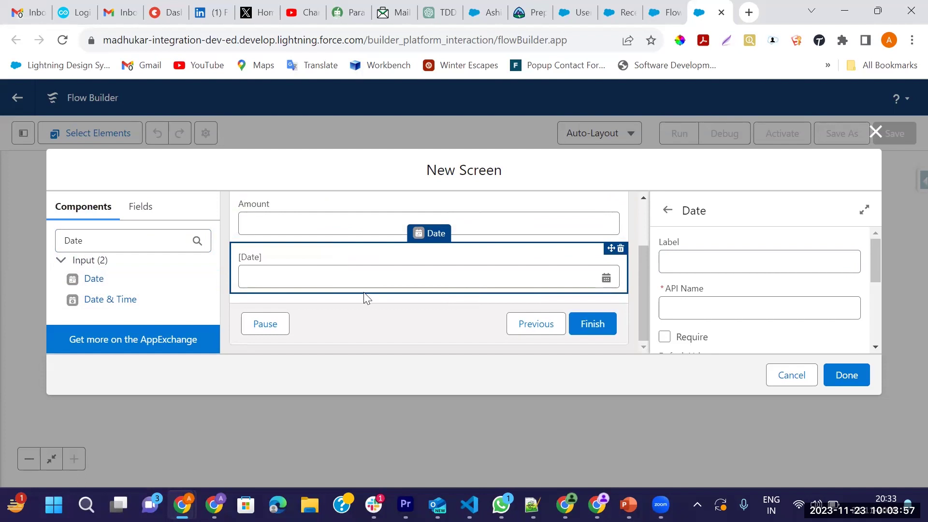
{"action": "left_click", "coordinate": [696, 259]}
{"action": "type", "text": "Tr"}
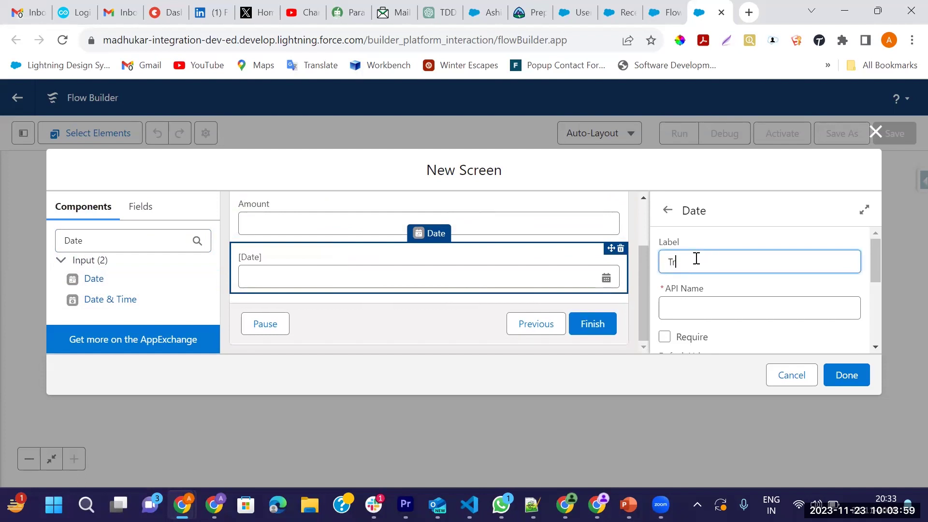
{"action": "type", "text": "ansaction Date"}
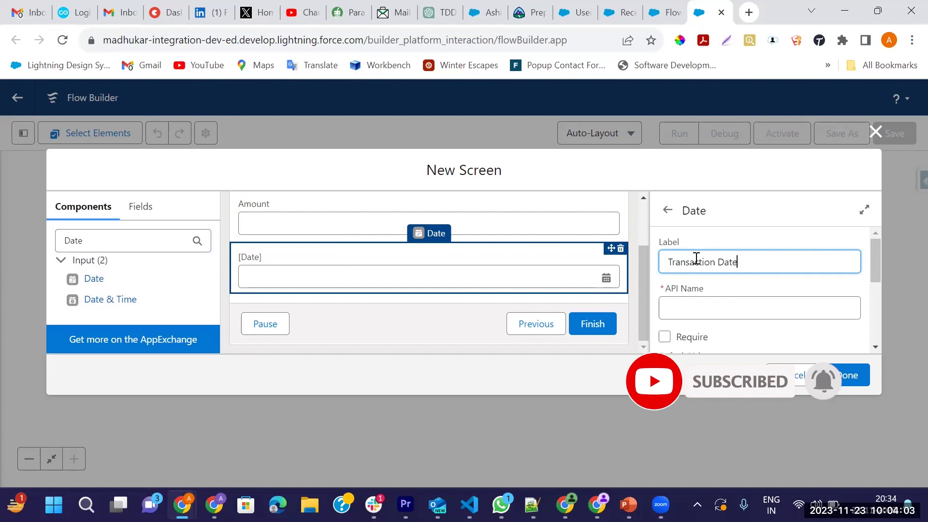
{"action": "scroll", "coordinate": [741, 325], "scroll_direction": "down", "scroll_amount": 3}
{"action": "scroll", "coordinate": [739, 314], "scroll_direction": "up", "scroll_amount": 3}
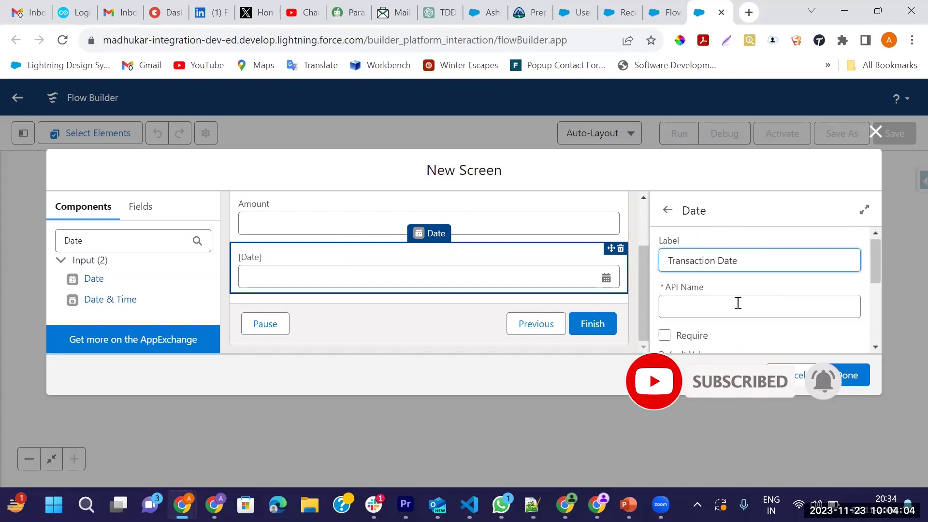
{"action": "left_click", "coordinate": [487, 236]}
{"action": "scroll", "coordinate": [411, 288], "scroll_direction": "up", "scroll_amount": 2}
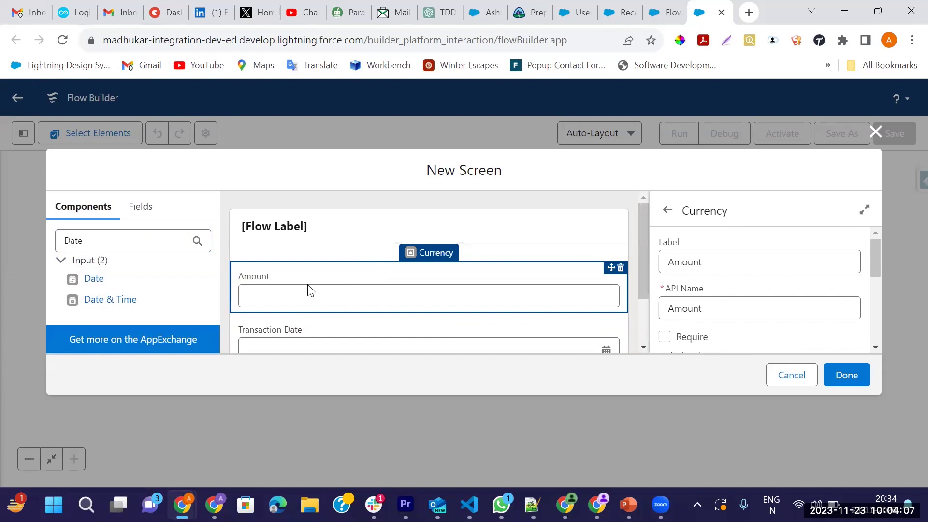
{"action": "scroll", "coordinate": [309, 290], "scroll_direction": "down", "scroll_amount": 3}
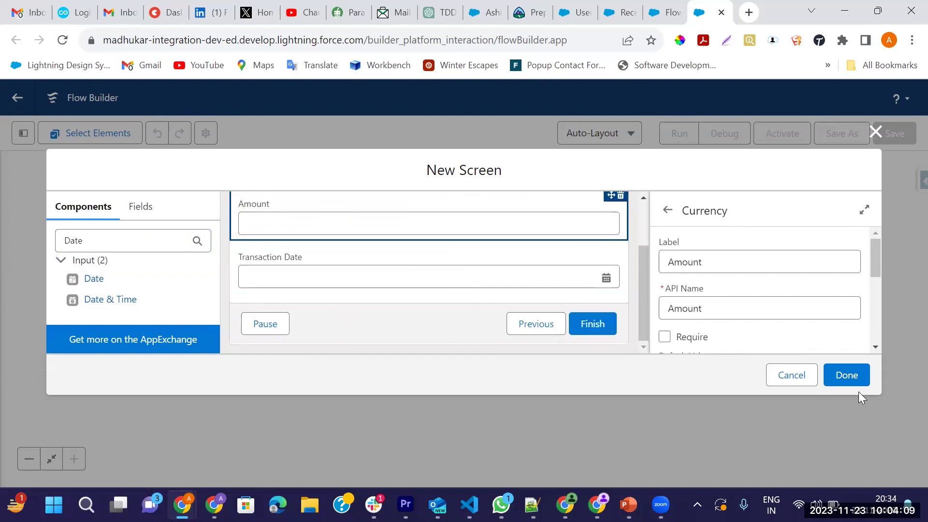
{"action": "left_click", "coordinate": [853, 373]}
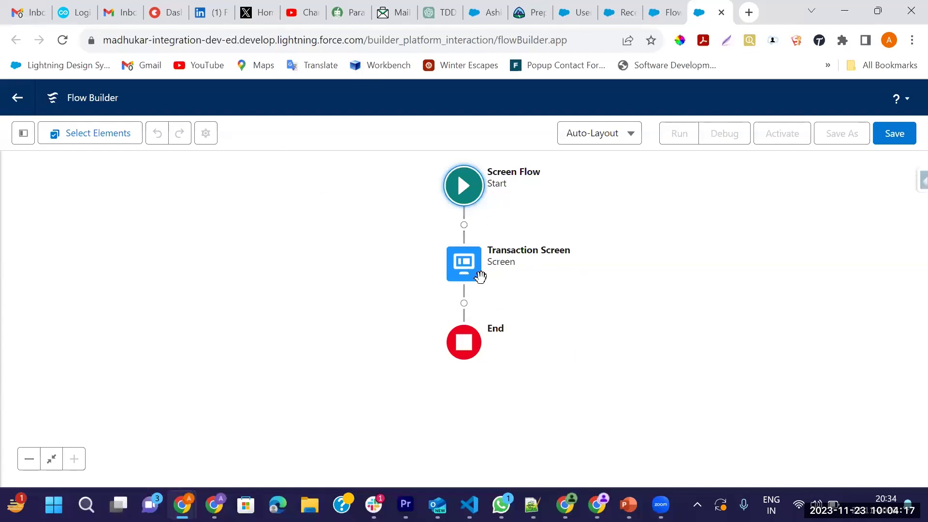
Create a new Variable resource named BankAccountId
{"action": "left_click", "coordinate": [18, 140]}
{"action": "left_click", "coordinate": [65, 271]}
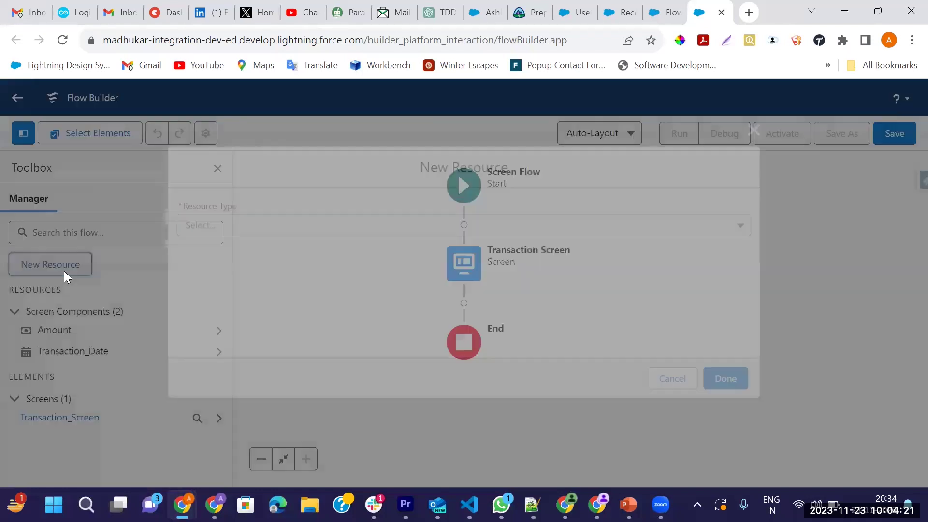
{"action": "left_click", "coordinate": [216, 231]}
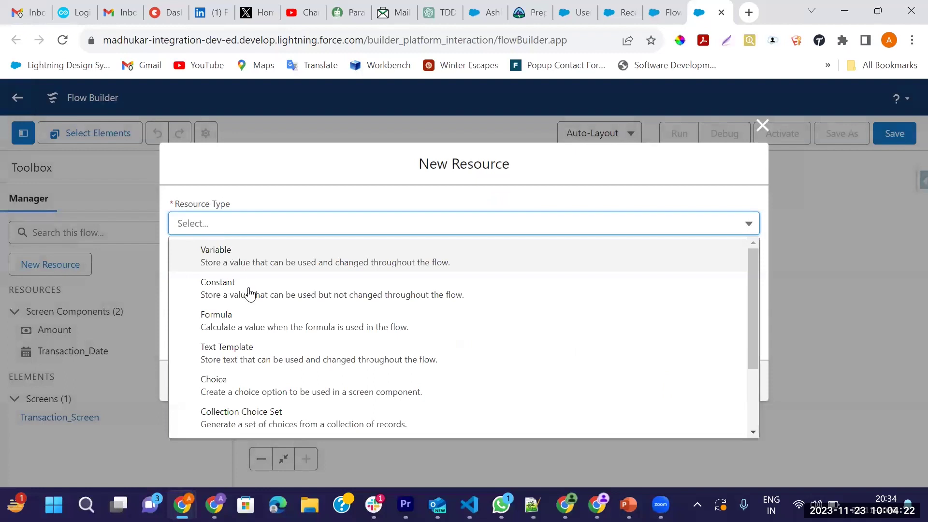
{"action": "left_click", "coordinate": [225, 271]}
{"action": "left_click", "coordinate": [217, 248]}
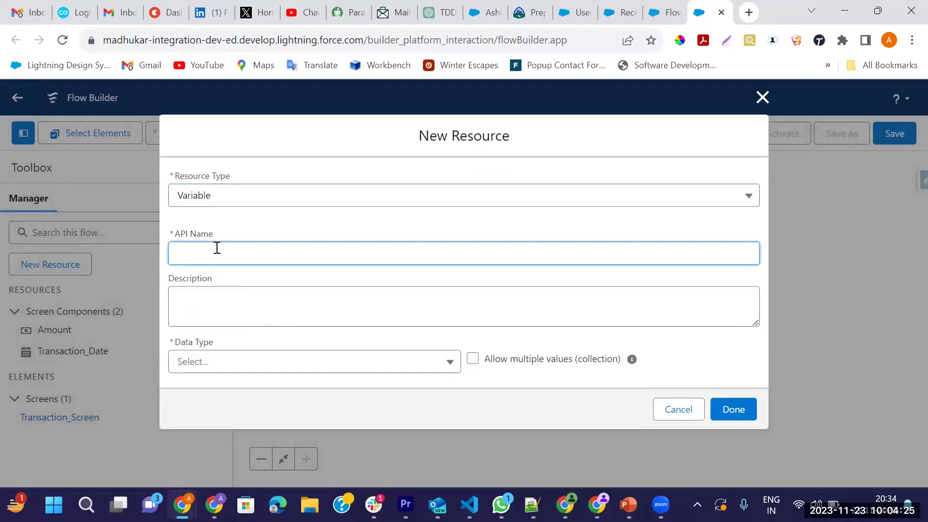
{"action": "type", "text": "ban"}
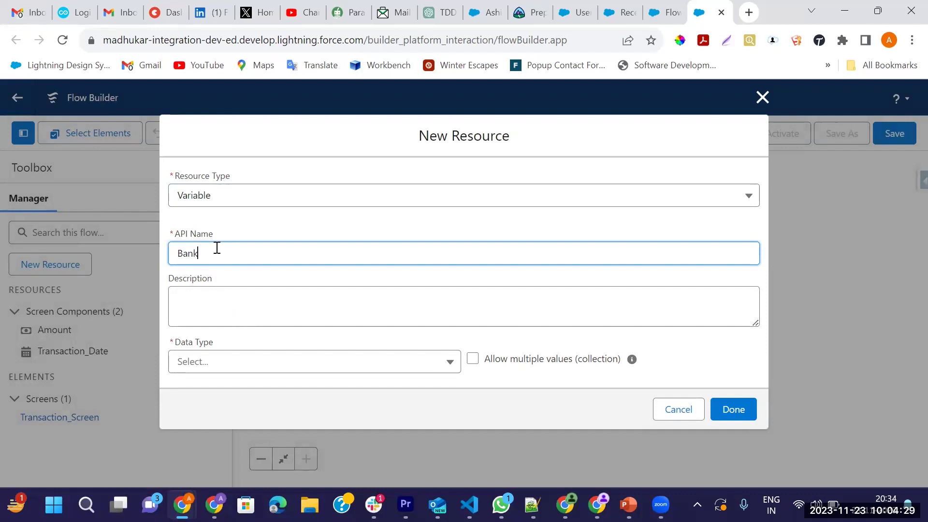
{"action": "key", "text": "BackSpace"}
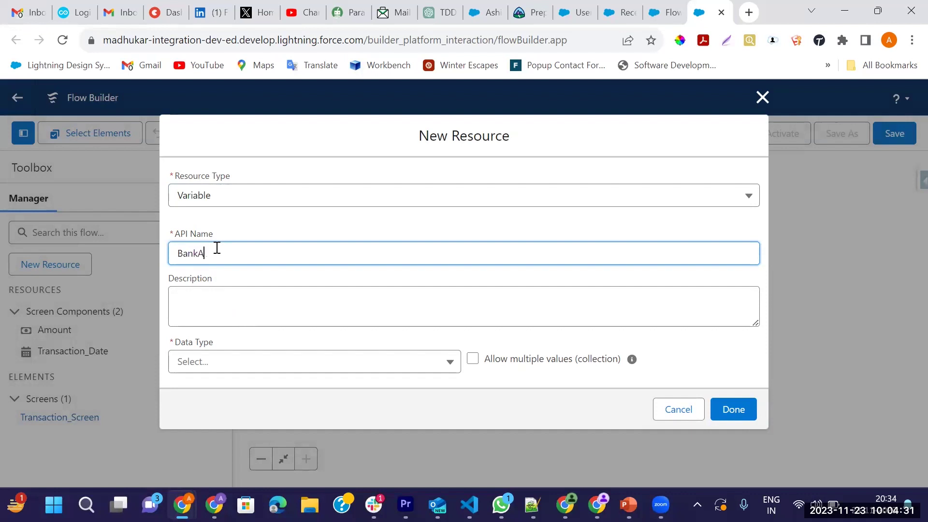
{"action": "key", "text": "Tab"}
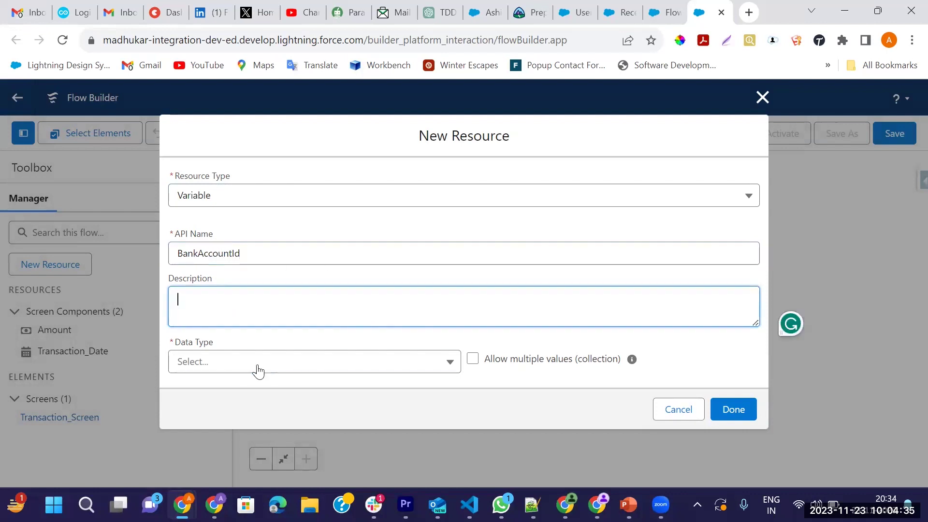
Make BankAccountId a Text variable available for input and output, and save it
{"action": "left_click", "coordinate": [260, 370]}
{"action": "left_click", "coordinate": [206, 164]}
{"action": "scroll", "coordinate": [309, 290], "scroll_direction": "down", "scroll_amount": 2}
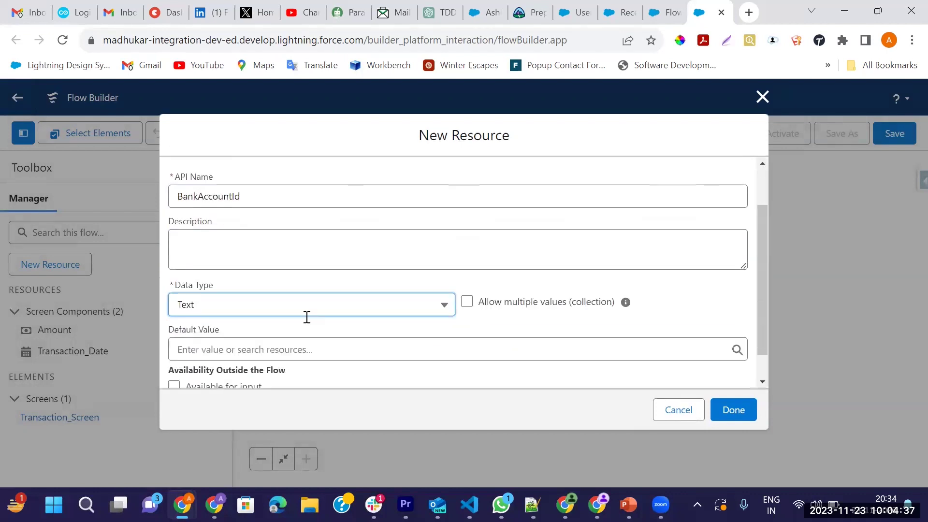
{"action": "left_click", "coordinate": [174, 354]}
{"action": "left_click", "coordinate": [174, 369]}
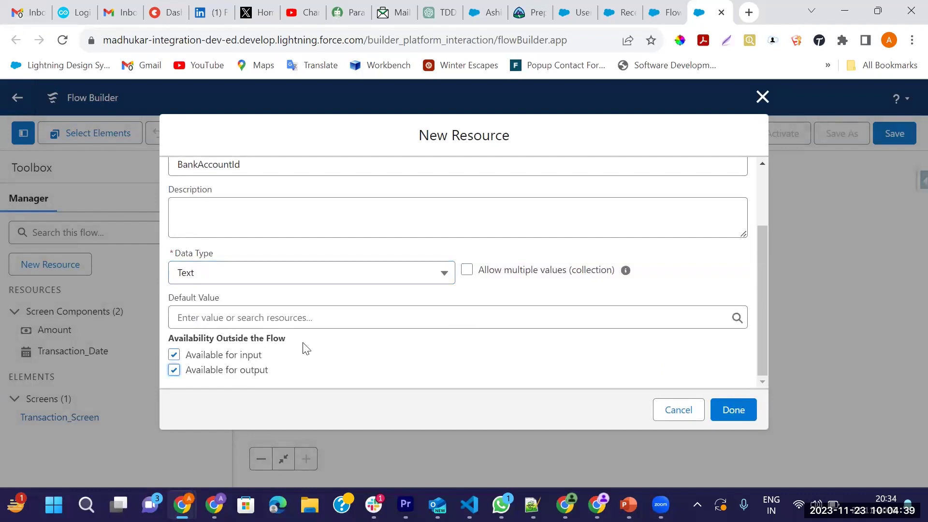
{"action": "left_click", "coordinate": [747, 406]}
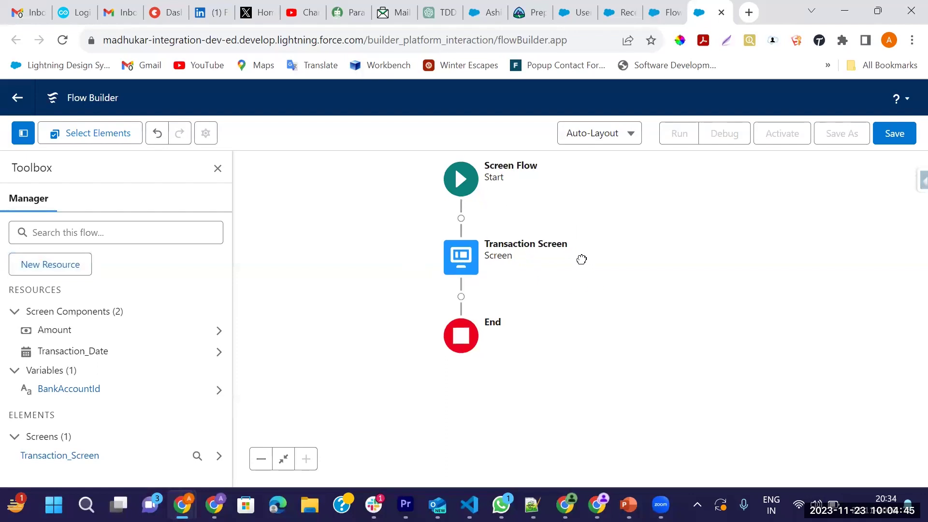
{"action": "scroll", "coordinate": [531, 266], "scroll_direction": "down", "scroll_amount": 1}
Add a Create Records step after the Transaction Screen, labelled 'Transaction Creation' with API name Transaction_Creation
{"action": "left_click", "coordinate": [447, 276]}
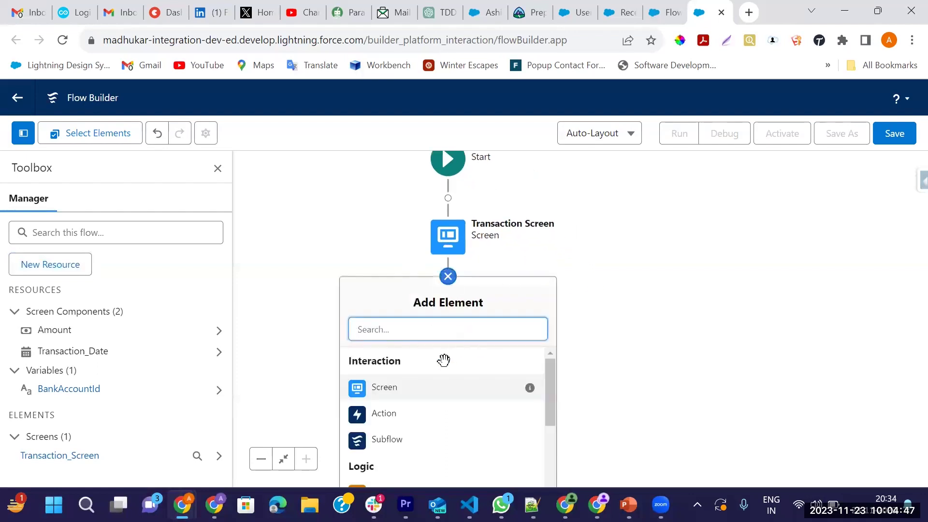
{"action": "type", "text": "Creat"}
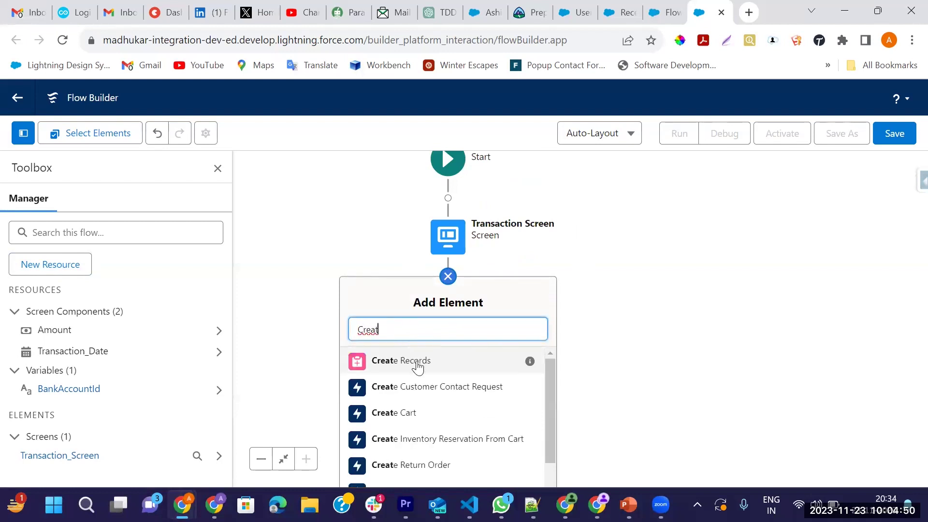
{"action": "left_click", "coordinate": [413, 360]}
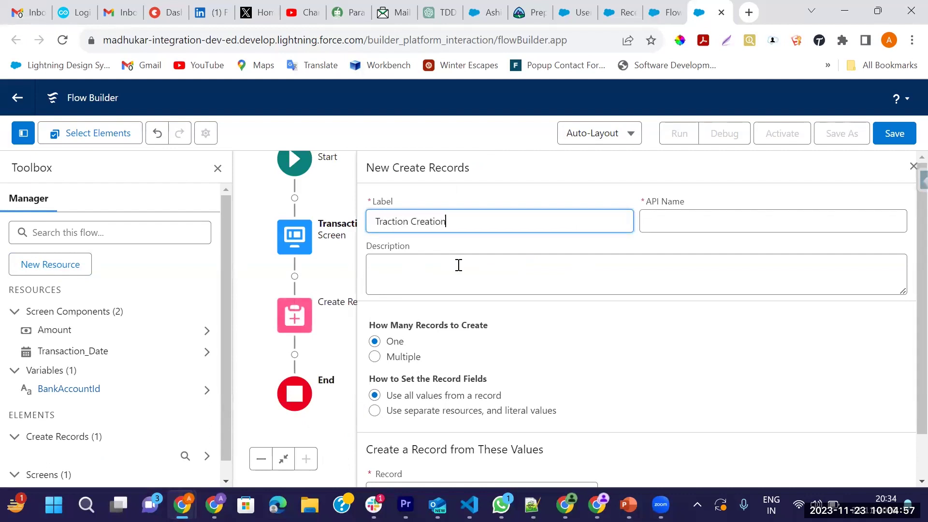
{"action": "key", "text": "Tab"}
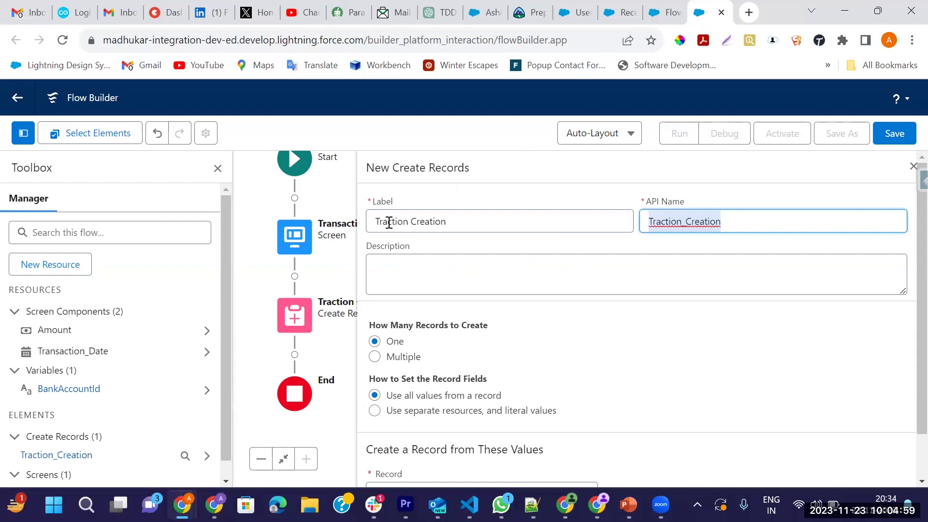
{"action": "left_click", "coordinate": [389, 222]}
{"action": "type", "text": "sa"}
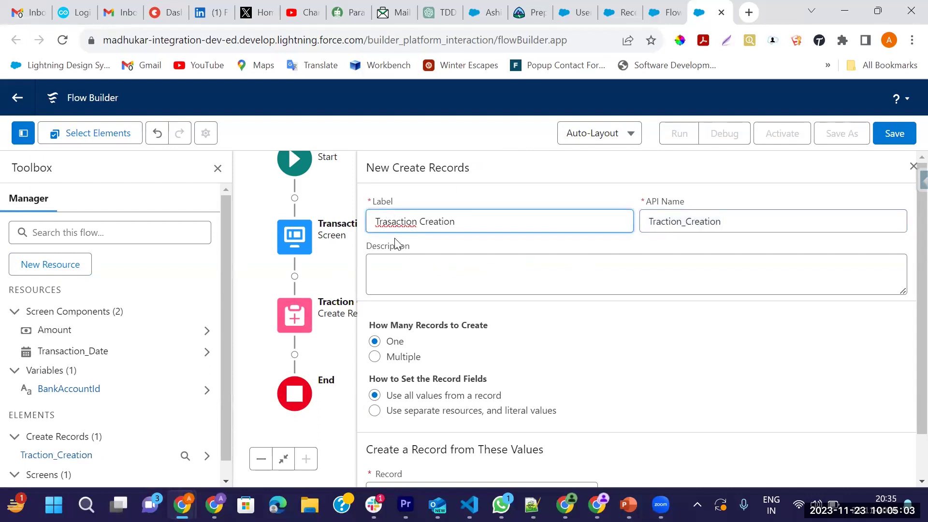
{"action": "type", "text": "m"}
{"action": "key", "text": "BackSpace"}
{"action": "type", "text": "n"}
{"action": "left_click_drag", "start_coordinate": [737, 226], "coordinate": [645, 232]}
{"action": "key", "text": "BackSpace"}
{"action": "left_click", "coordinate": [536, 220]}
{"action": "key", "text": "Tab"}
Set the step to use separate resources and create one Transaction record
{"action": "scroll", "coordinate": [497, 321], "scroll_direction": "down", "scroll_amount": 1}
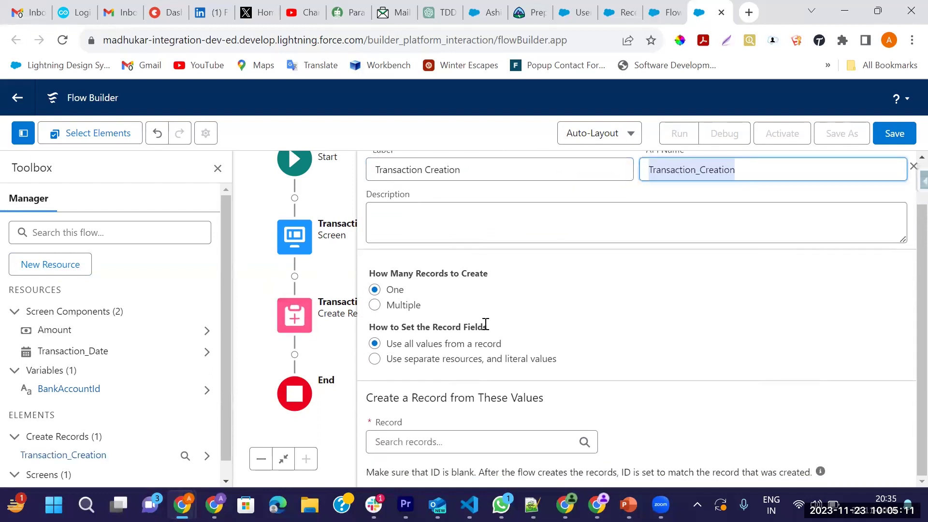
{"action": "left_click", "coordinate": [375, 359]}
{"action": "left_click", "coordinate": [464, 465]}
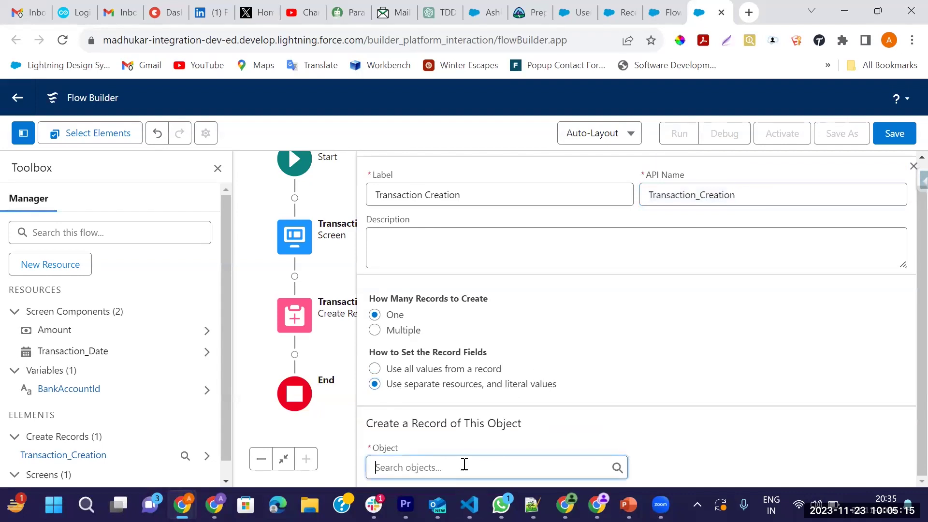
{"action": "type", "text": "tra"}
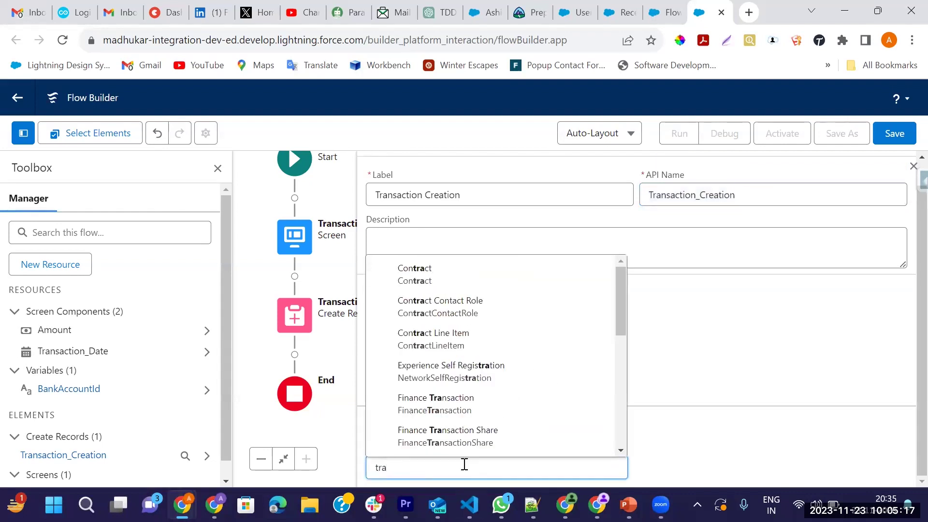
{"action": "type", "text": "nsa"}
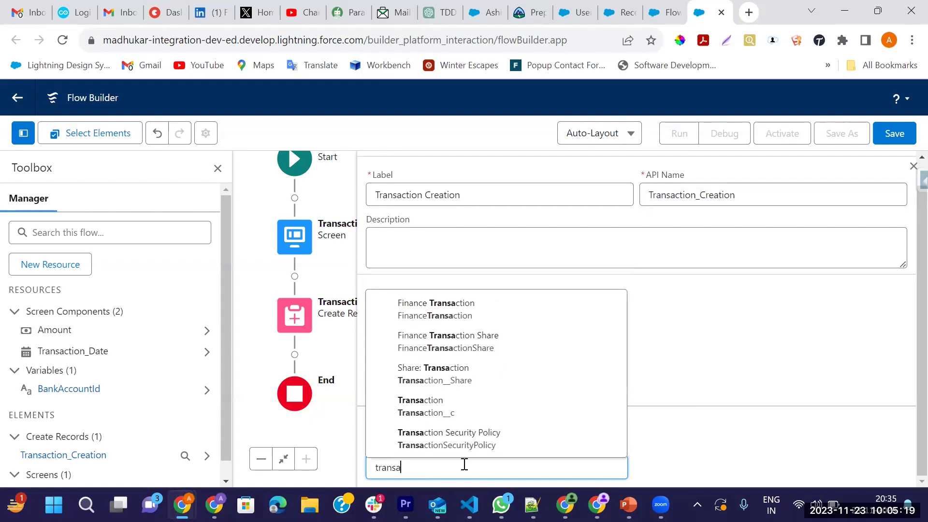
{"action": "left_click", "coordinate": [400, 408]}
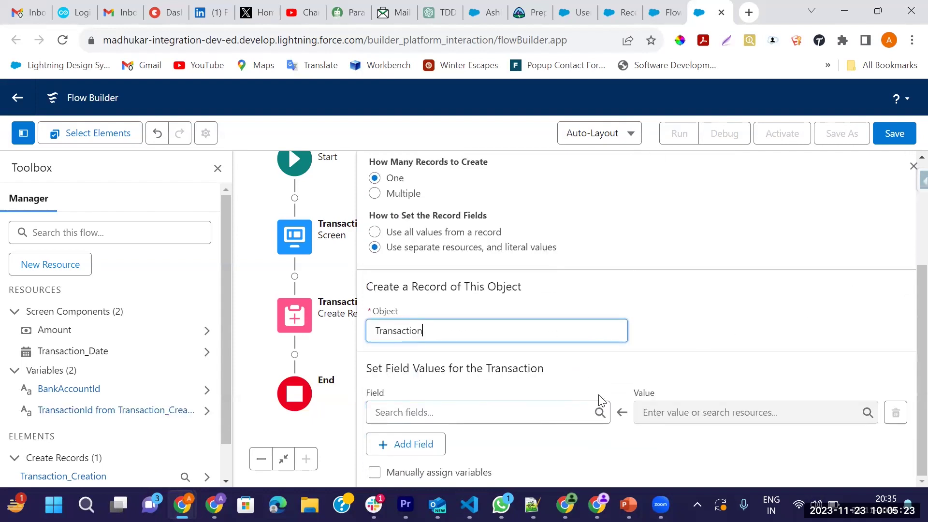
Map the Transaction's Bank_Account__c field to BankAccountId
{"action": "left_click", "coordinate": [495, 415]}
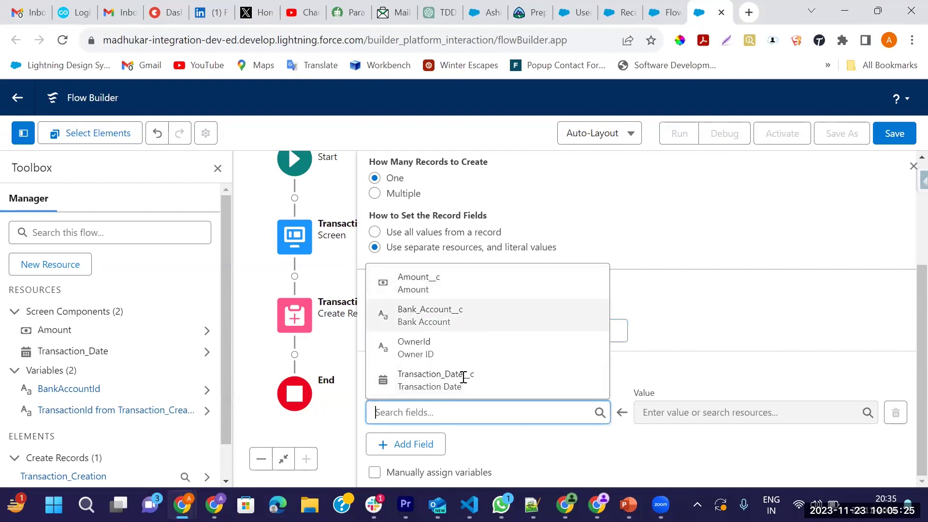
{"action": "left_click", "coordinate": [423, 319]}
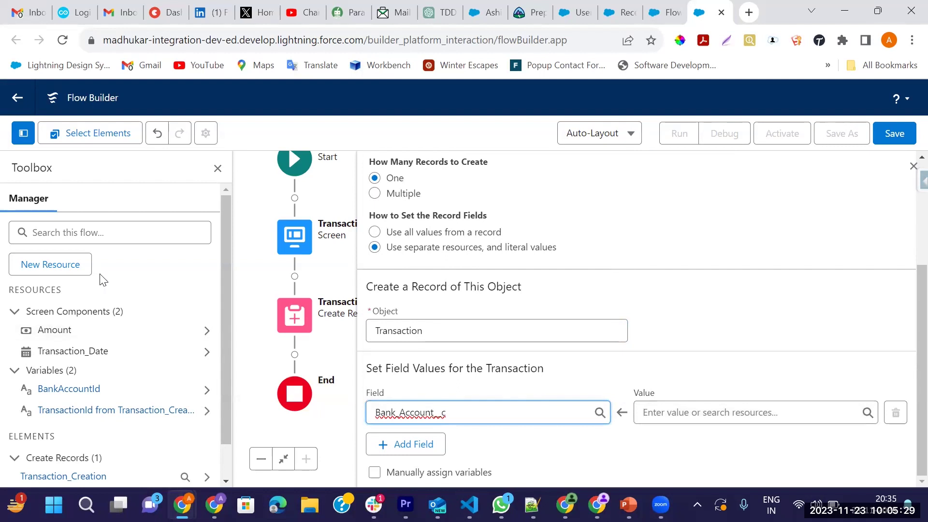
{"action": "left_click", "coordinate": [672, 413]}
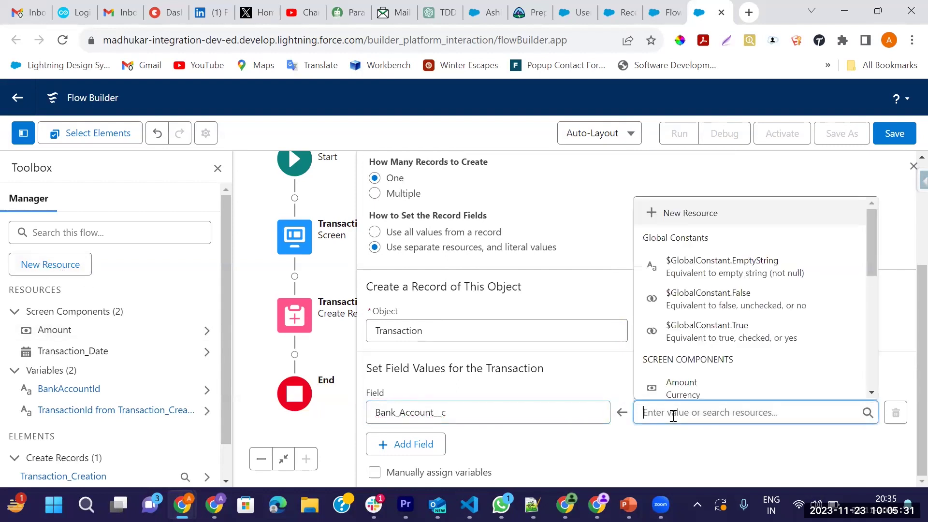
{"action": "scroll", "coordinate": [756, 372], "scroll_direction": "down", "scroll_amount": 3}
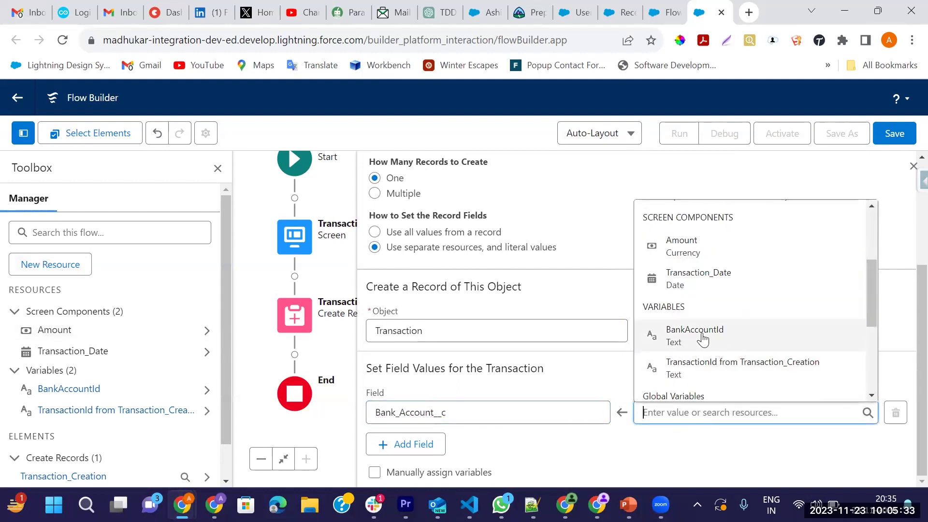
{"action": "left_click", "coordinate": [707, 337]}
Add a field assignment mapping Amount__c to the Amount input
{"action": "left_click", "coordinate": [414, 444]}
{"action": "scroll", "coordinate": [442, 411], "scroll_direction": "down", "scroll_amount": 1}
{"action": "left_click", "coordinate": [442, 411]}
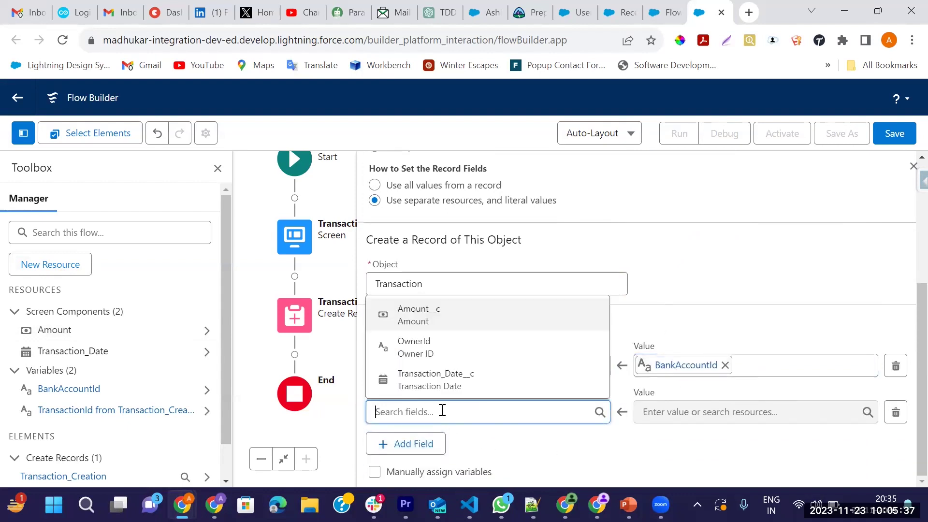
{"action": "left_click", "coordinate": [426, 313]}
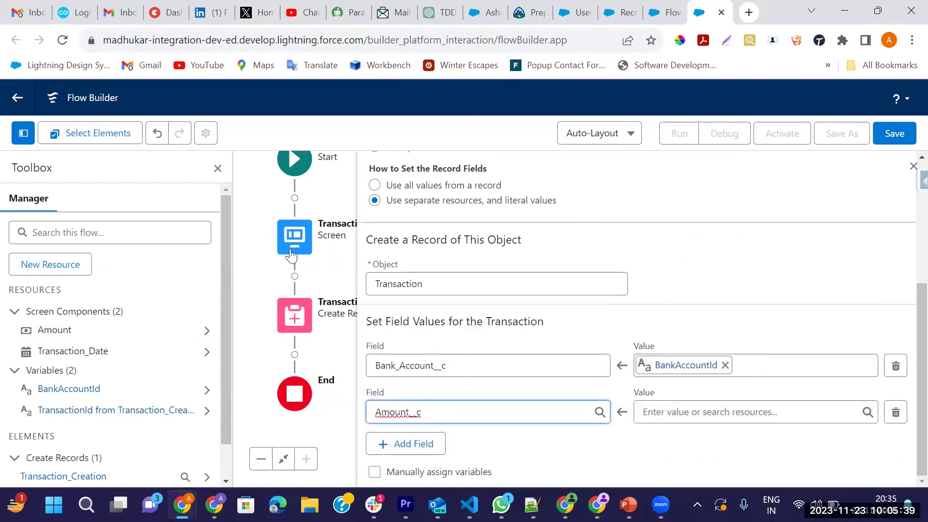
{"action": "left_click", "coordinate": [682, 412]}
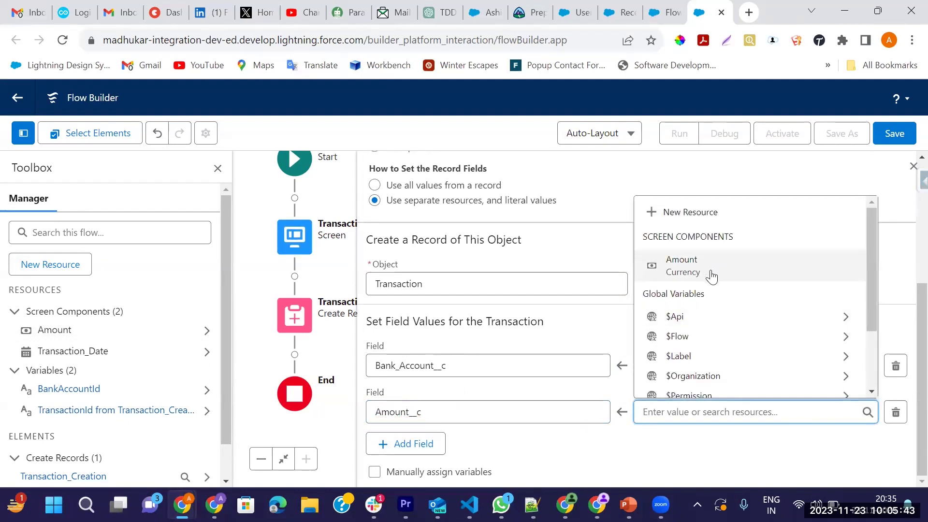
{"action": "scroll", "coordinate": [714, 276], "scroll_direction": "down", "scroll_amount": 4}
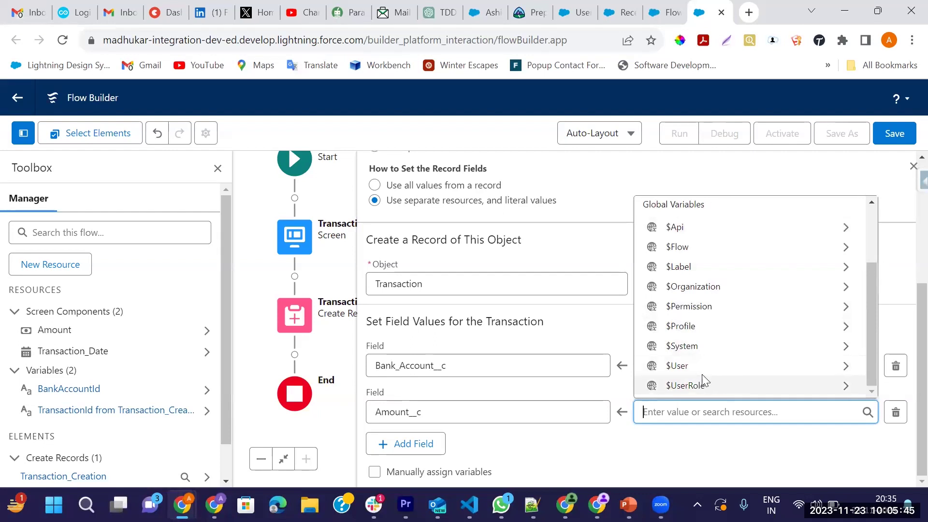
{"action": "scroll", "coordinate": [703, 381], "scroll_direction": "up", "scroll_amount": 3}
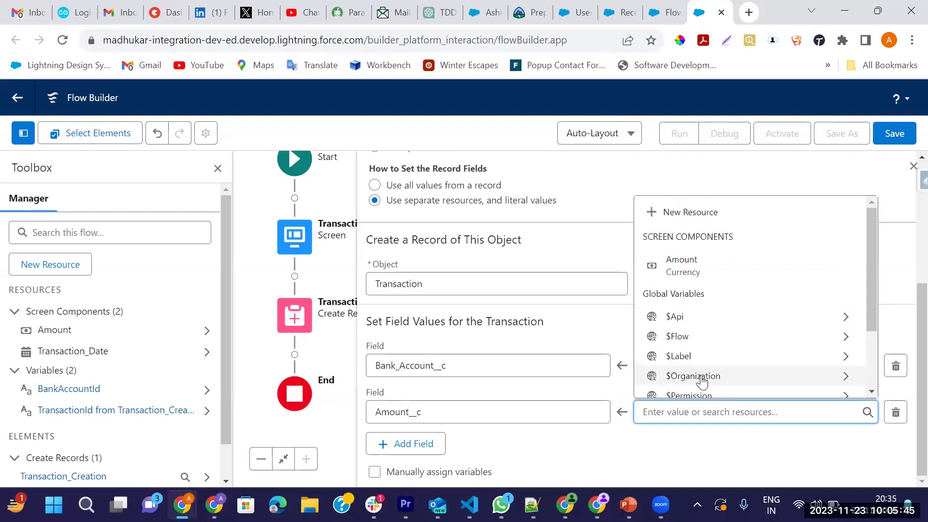
{"action": "left_click", "coordinate": [703, 269]}
Map Transaction_Date__c to the Transaction_Date input and close the Create Records panel
{"action": "left_click", "coordinate": [407, 442]}
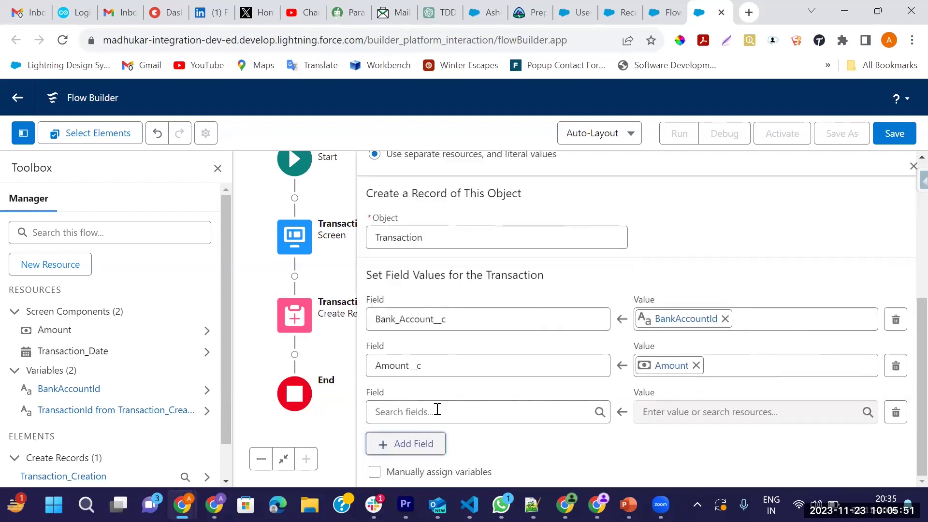
{"action": "left_click", "coordinate": [437, 409]}
{"action": "left_click", "coordinate": [420, 384]}
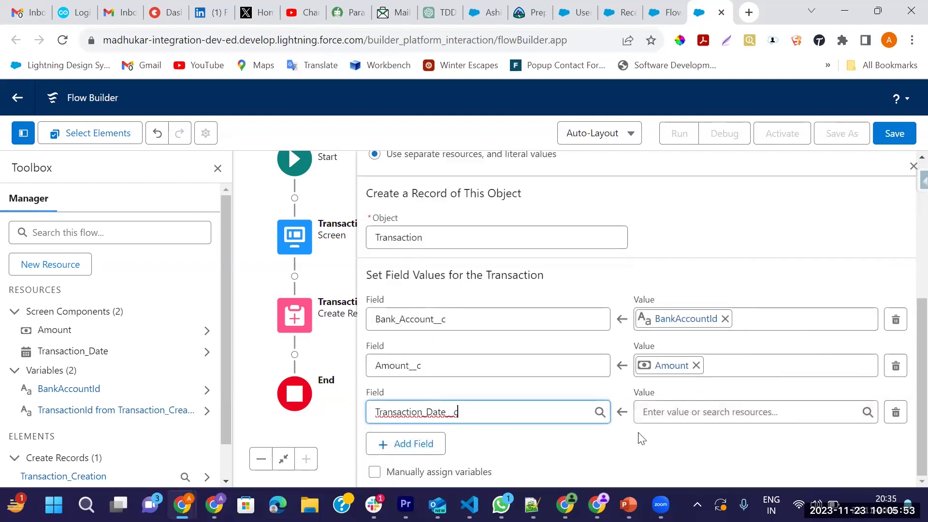
{"action": "left_click", "coordinate": [669, 410]}
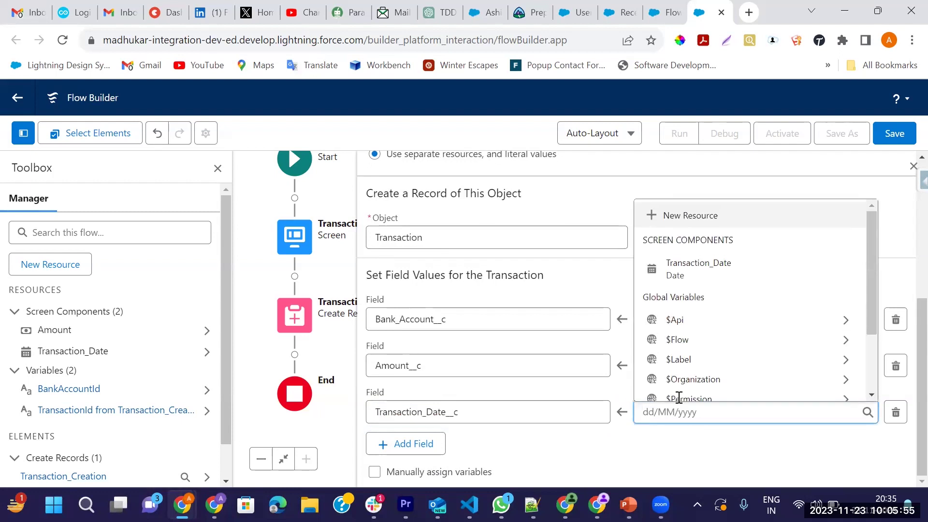
{"action": "left_click", "coordinate": [698, 276]}
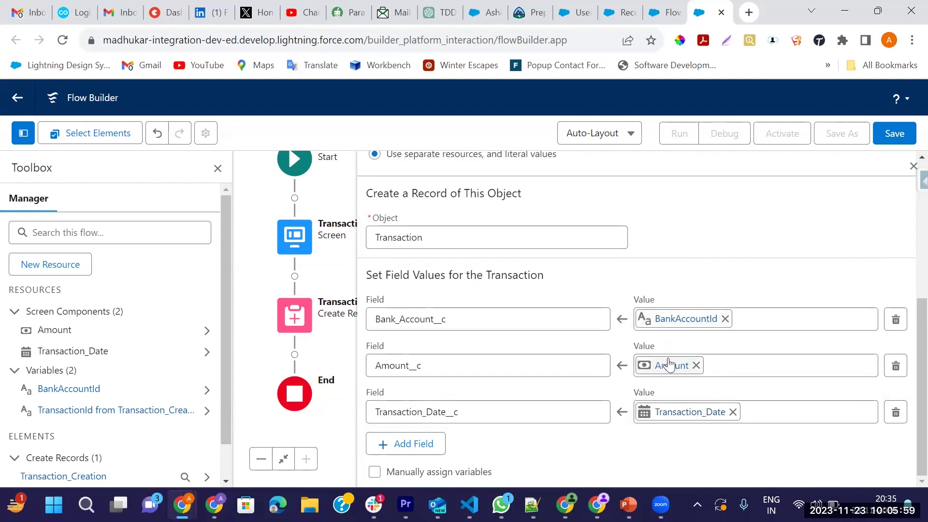
{"action": "left_click", "coordinate": [912, 168]}
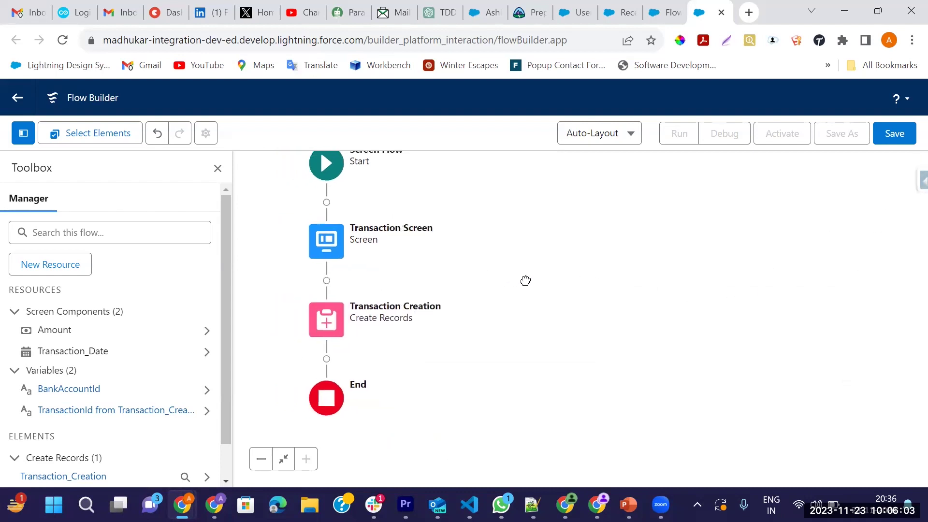
Save the flow as 'Transaction Screen Flow' (API name Transaction_Screen_Flow) and activate Version 1
{"action": "left_click", "coordinate": [894, 133]}
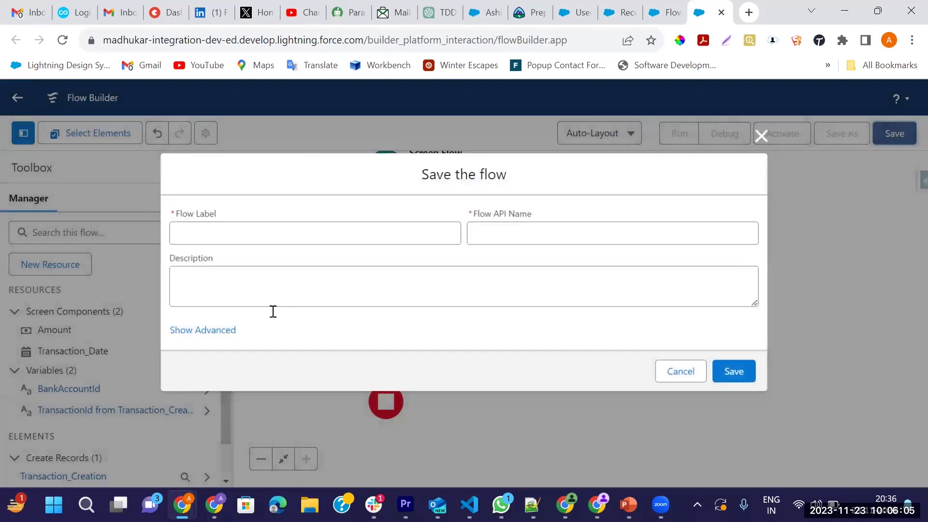
{"action": "left_click", "coordinate": [239, 236]}
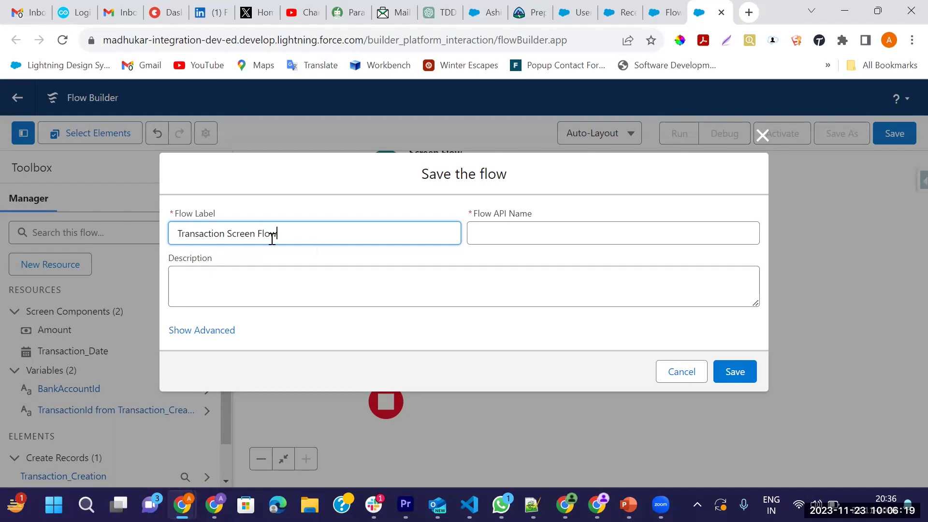
{"action": "key", "text": "Tab"}
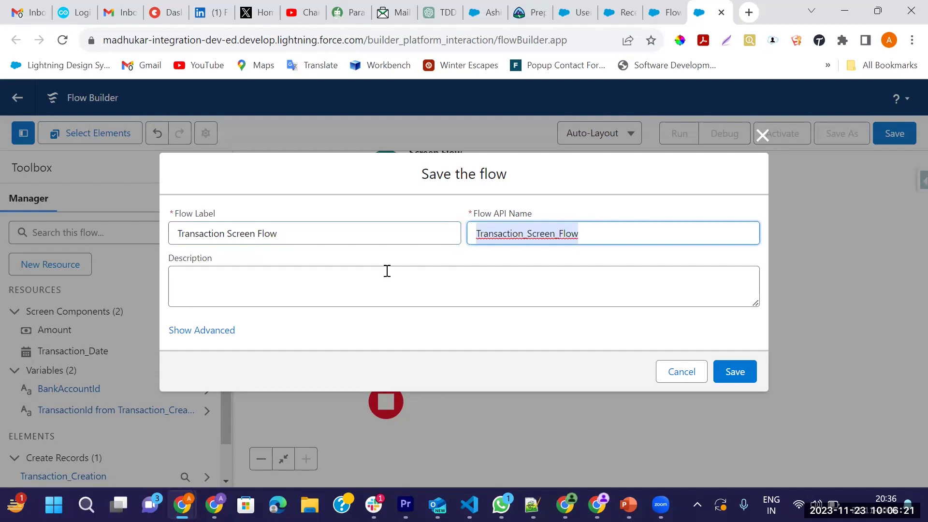
{"action": "left_click", "coordinate": [733, 374]}
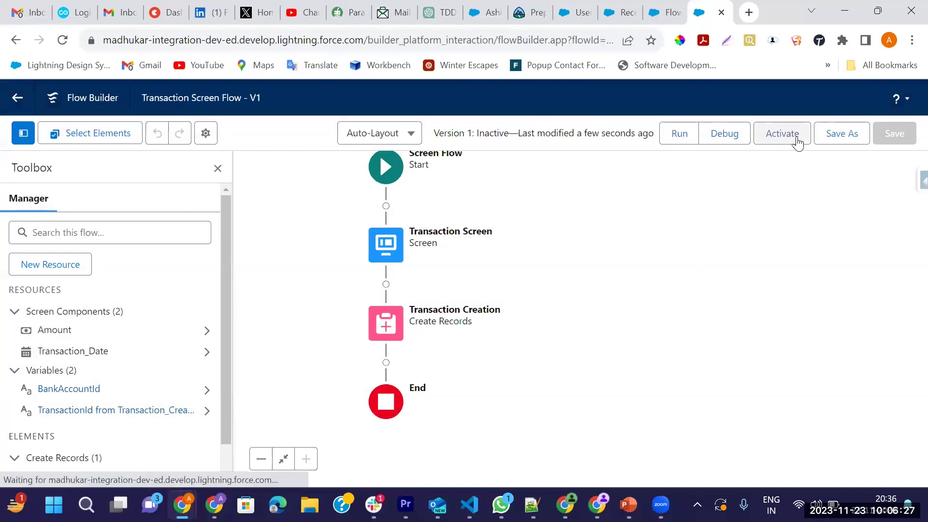
{"action": "left_click", "coordinate": [778, 140]}
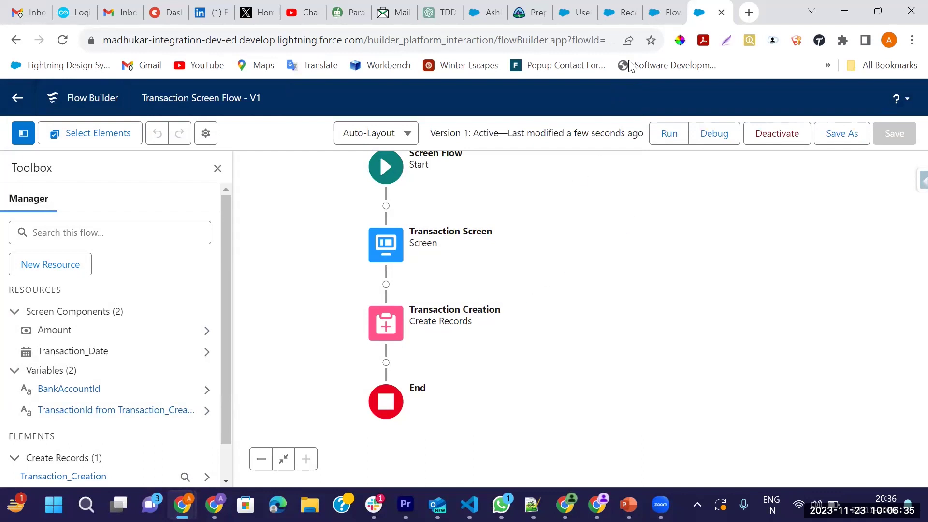
From the Setup flows list, create a new flow of type Record-Triggered Orchestration
{"action": "left_click", "coordinate": [663, 14]}
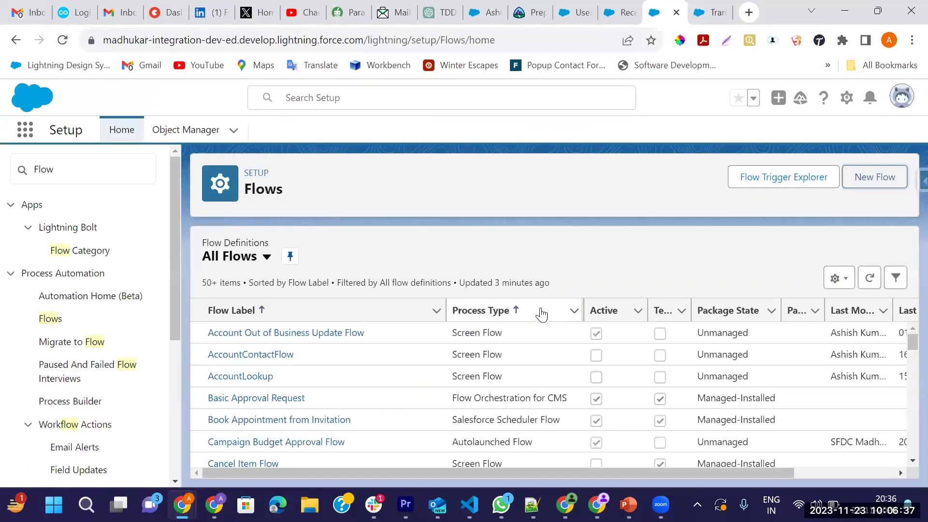
{"action": "left_click", "coordinate": [709, 12]}
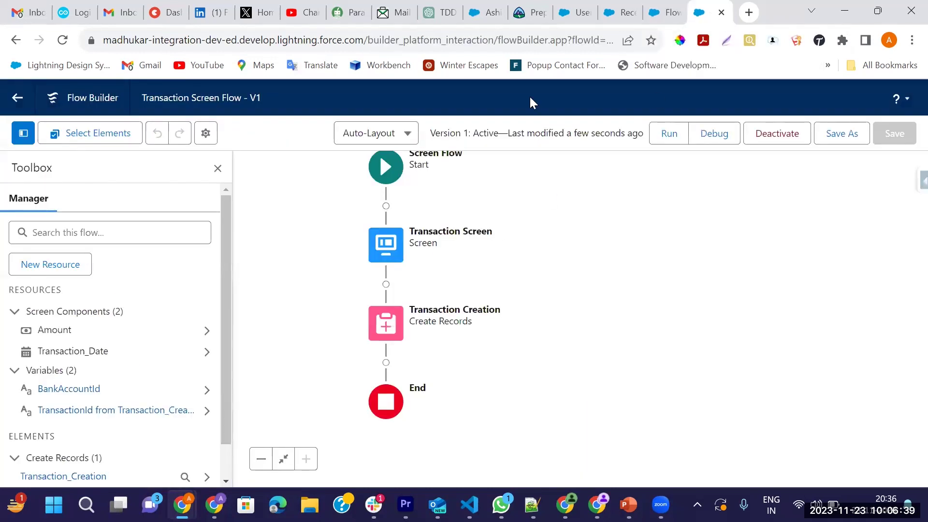
{"action": "left_click", "coordinate": [648, 11]}
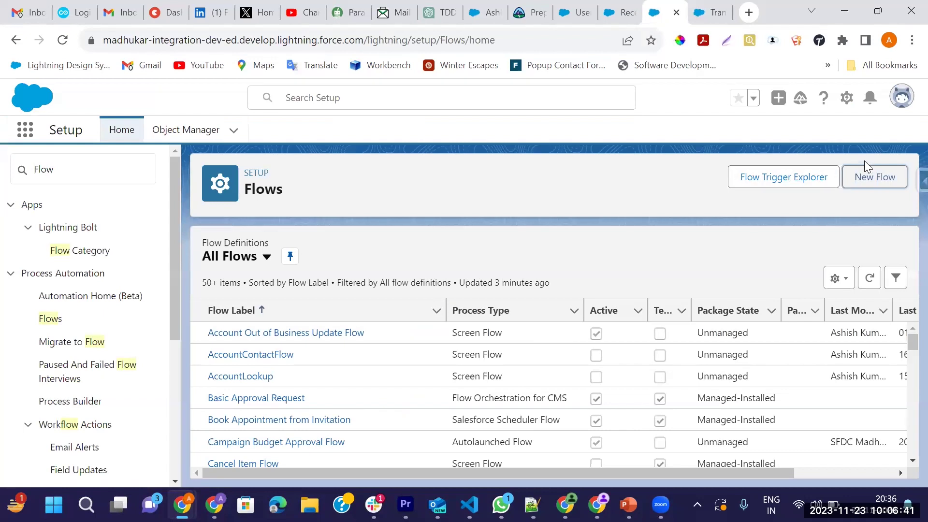
{"action": "left_click", "coordinate": [863, 178]}
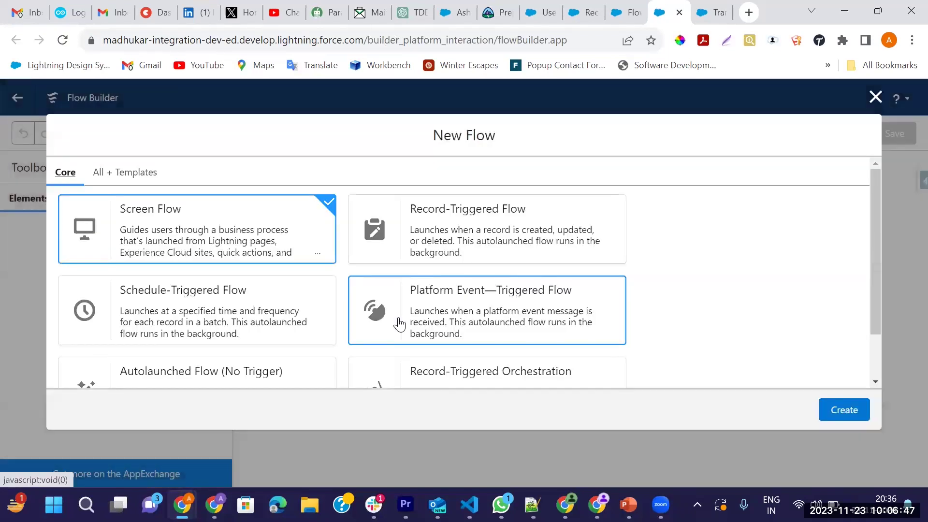
{"action": "scroll", "coordinate": [239, 318], "scroll_direction": "down", "scroll_amount": 2}
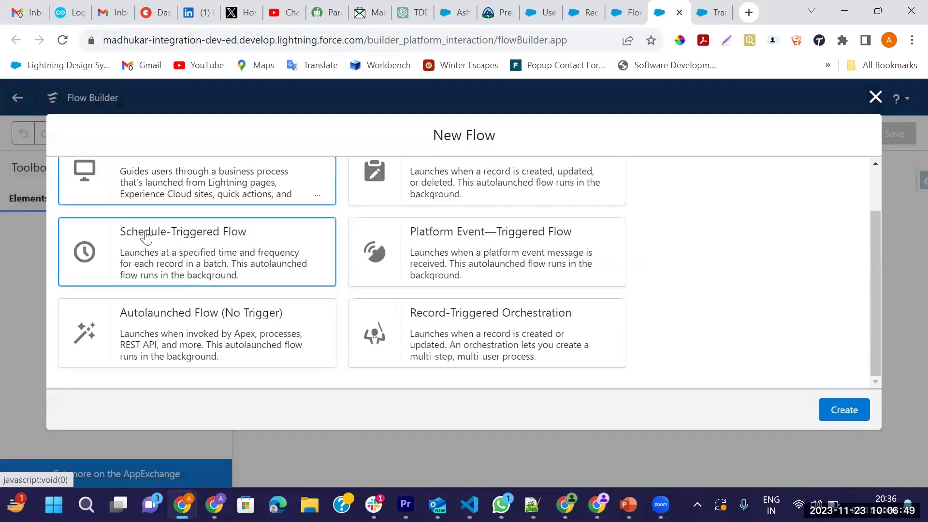
{"action": "scroll", "coordinate": [149, 314], "scroll_direction": "up", "scroll_amount": 2}
{"action": "scroll", "coordinate": [274, 310], "scroll_direction": "down", "scroll_amount": 3}
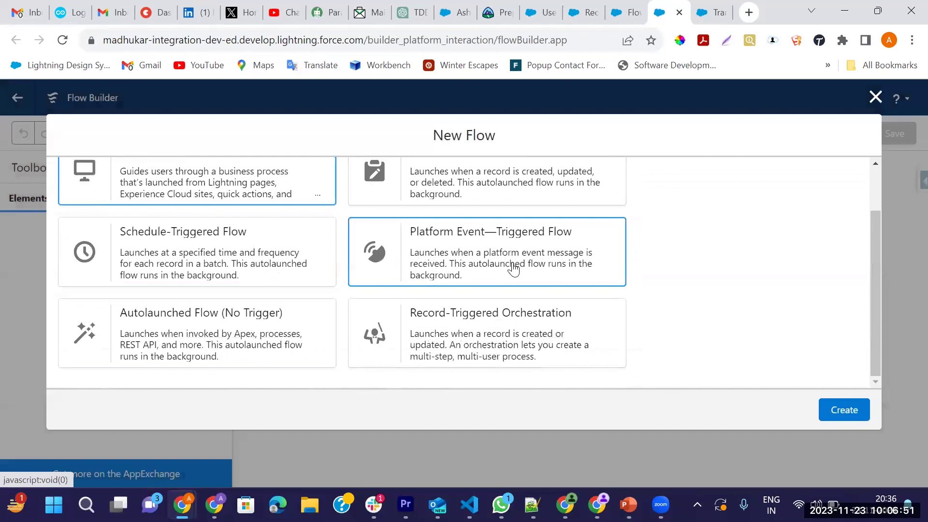
{"action": "left_click", "coordinate": [432, 332]}
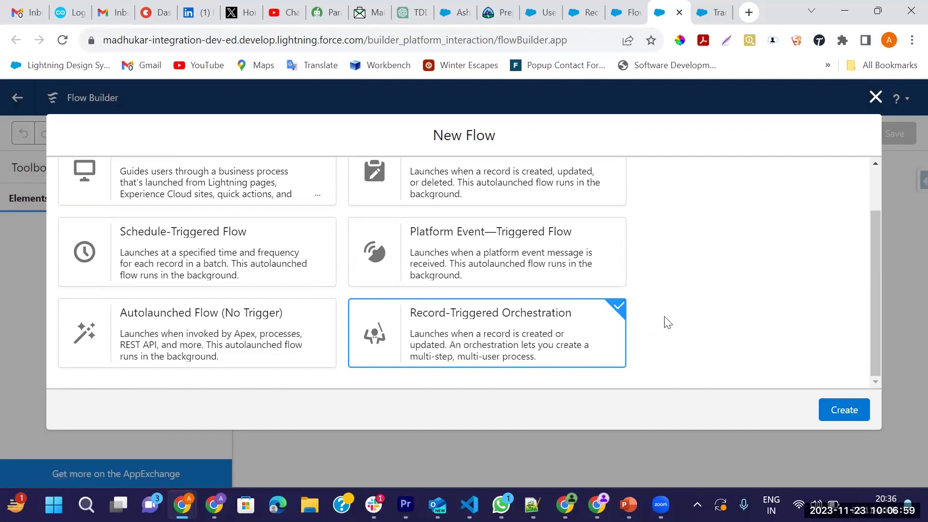
{"action": "left_click", "coordinate": [836, 410]}
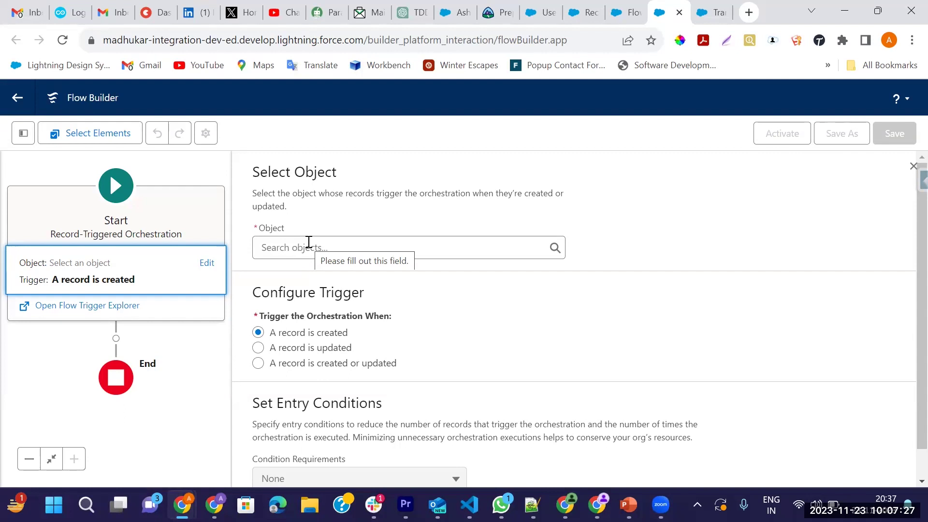
Set the orchestration's Start object to Bank Account, triggering when a record is created
{"action": "left_click", "coordinate": [309, 241]}
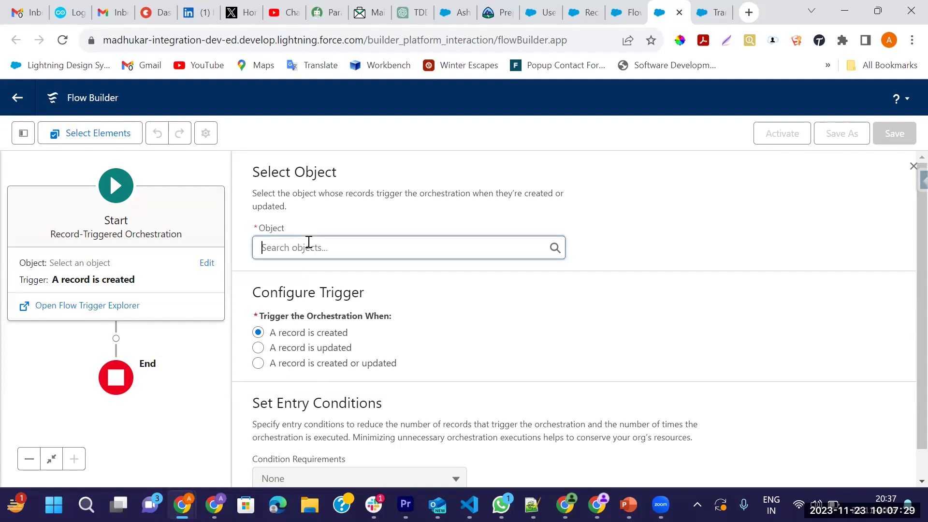
{"action": "type", "text": "Bank"}
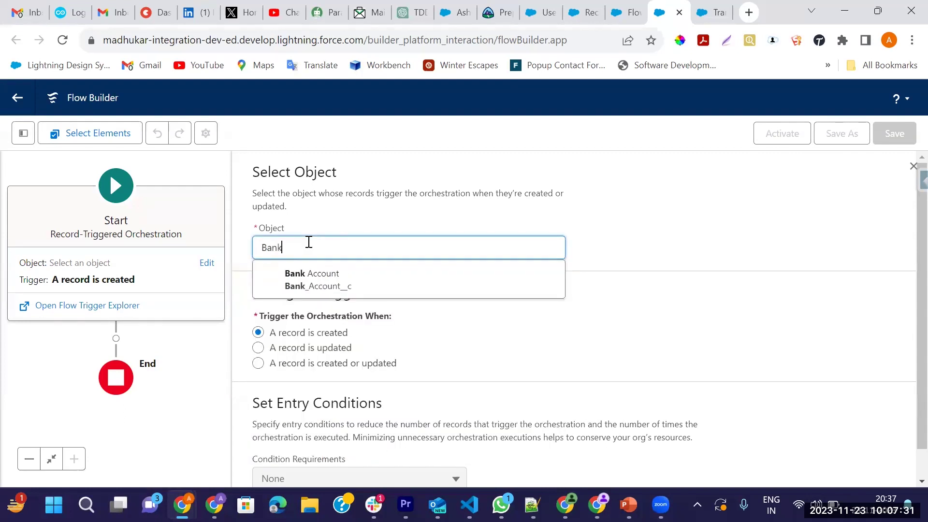
{"action": "left_click", "coordinate": [315, 285]}
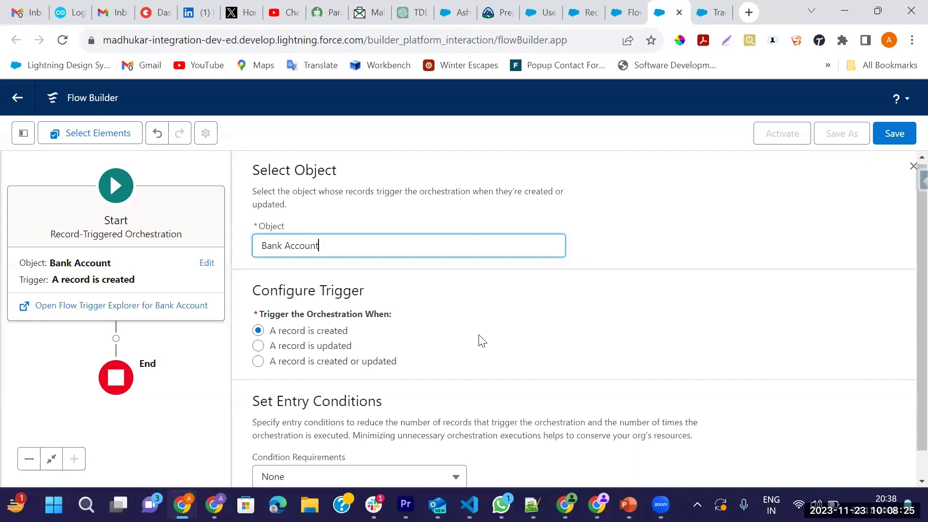
{"action": "scroll", "coordinate": [478, 339], "scroll_direction": "down", "scroll_amount": 1}
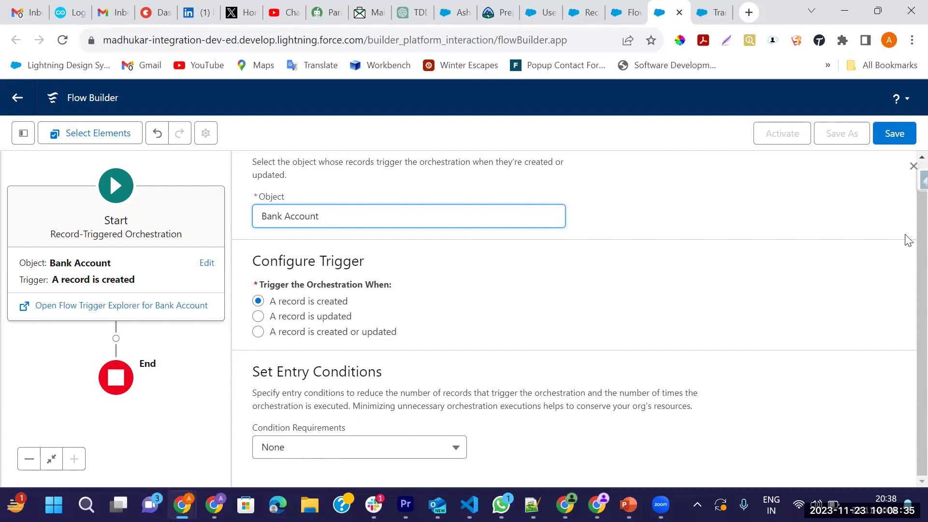
{"action": "left_click", "coordinate": [912, 167]}
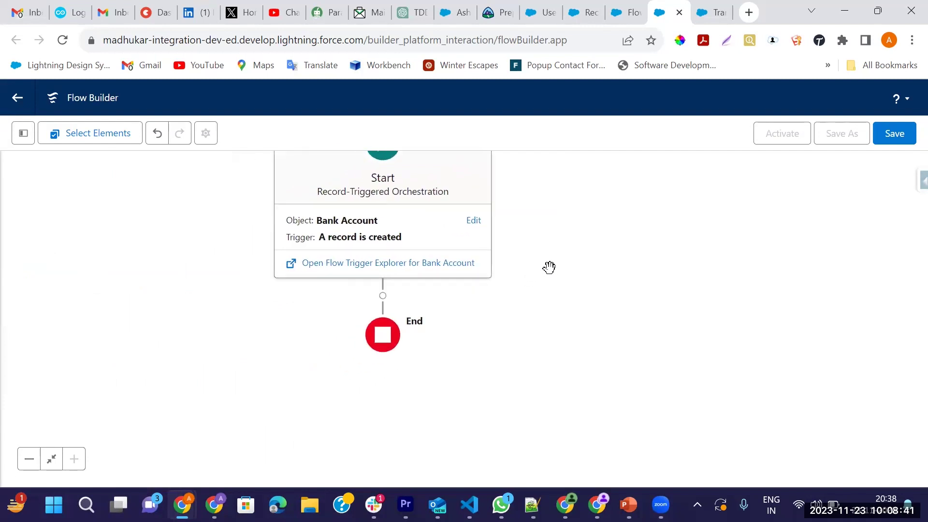
Delete the Decision added between Start and End and insert a Stage there instead
{"action": "left_click", "coordinate": [383, 295]}
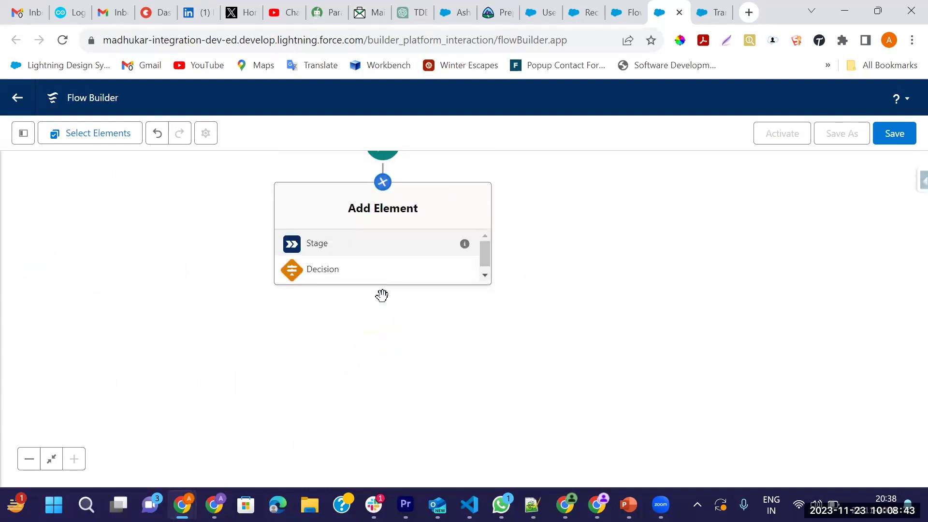
{"action": "left_click", "coordinate": [336, 272]}
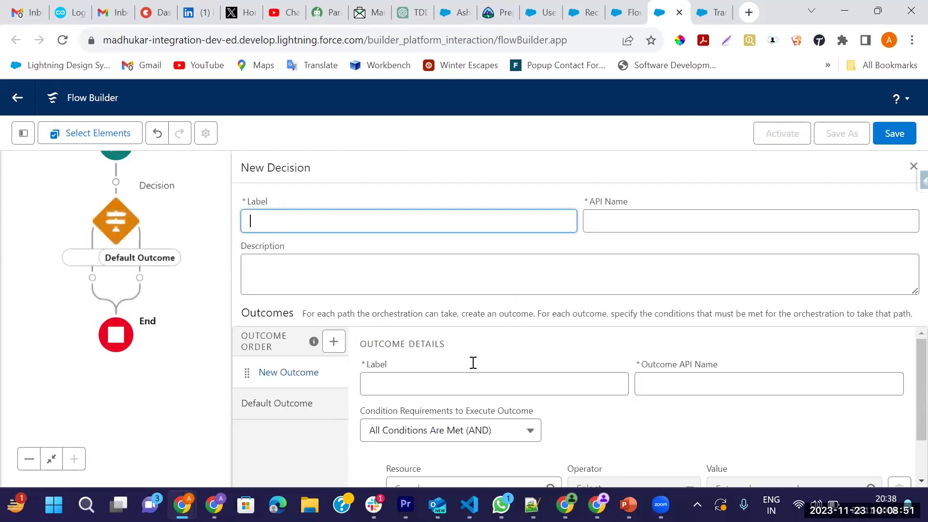
{"action": "left_click", "coordinate": [912, 167]}
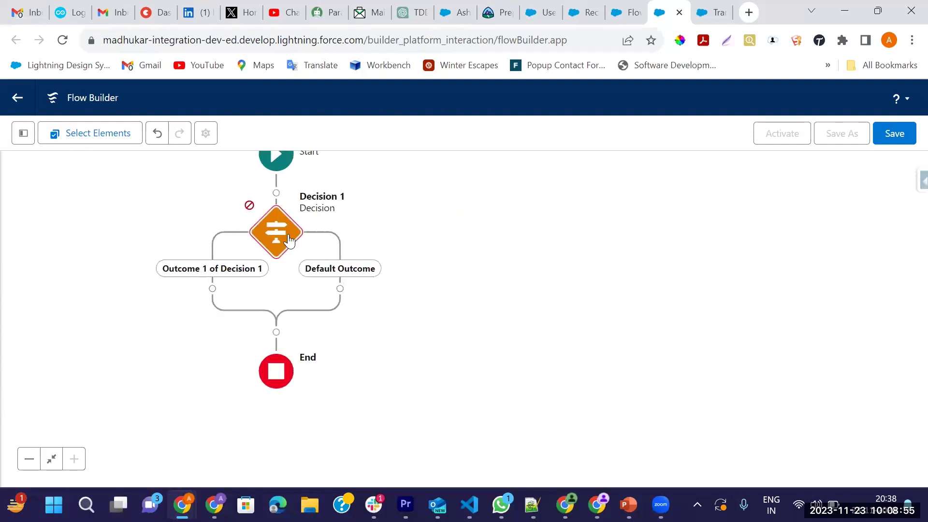
{"action": "left_click", "coordinate": [289, 240]}
{"action": "left_click", "coordinate": [218, 343]}
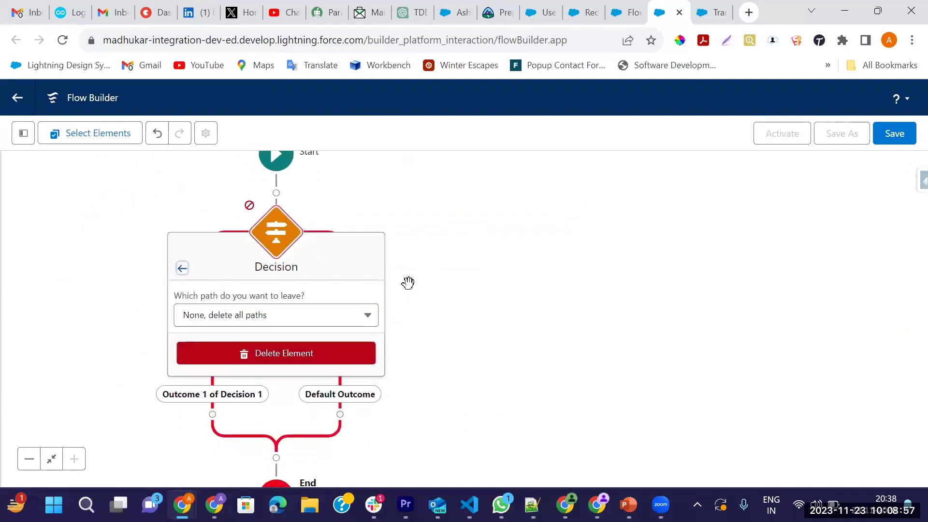
{"action": "left_click", "coordinate": [307, 355]}
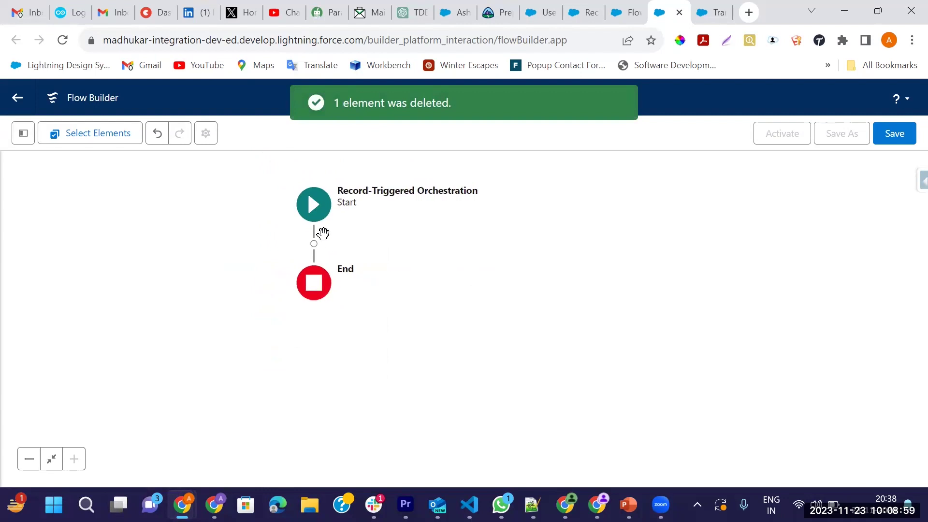
{"action": "left_click", "coordinate": [314, 243]}
{"action": "left_click", "coordinate": [248, 305]}
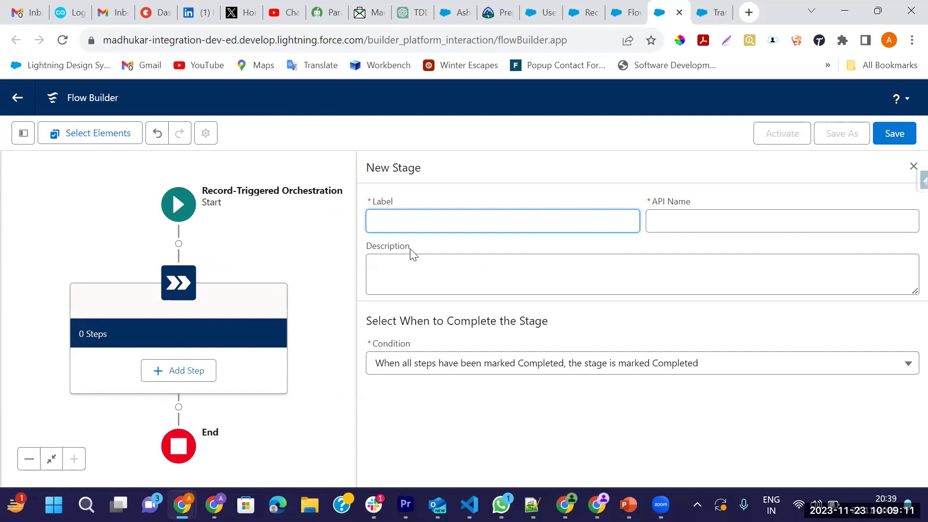
Label the stage 'Transaction Fill up' (API name Transaction_Fill_up), keeping the all-steps-completed condition
{"action": "type", "text": "Transaction Fill up"}
{"action": "key", "text": "Tab"}
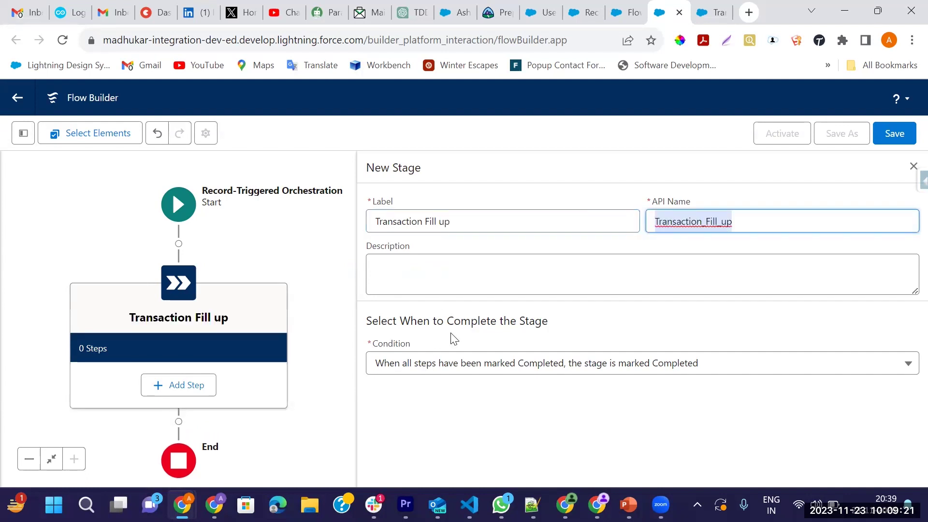
{"action": "left_click", "coordinate": [417, 274]}
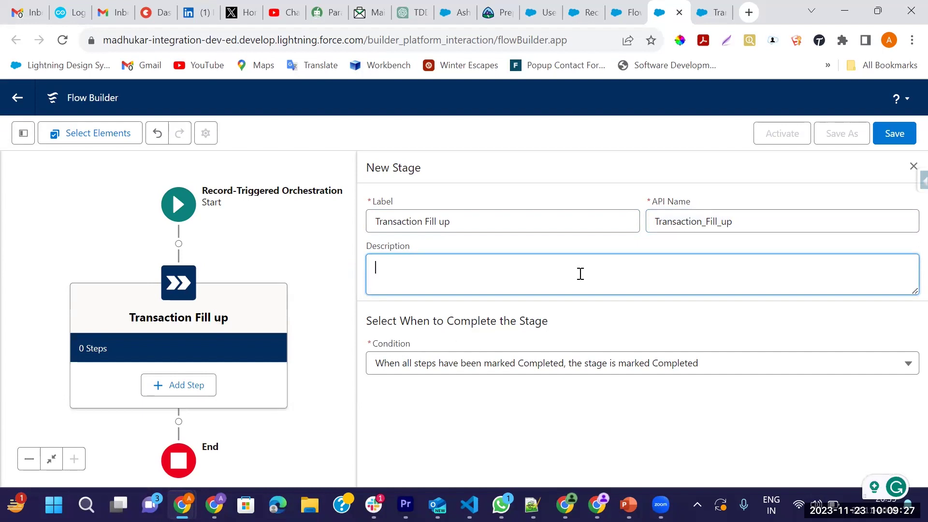
{"action": "left_click", "coordinate": [483, 367]}
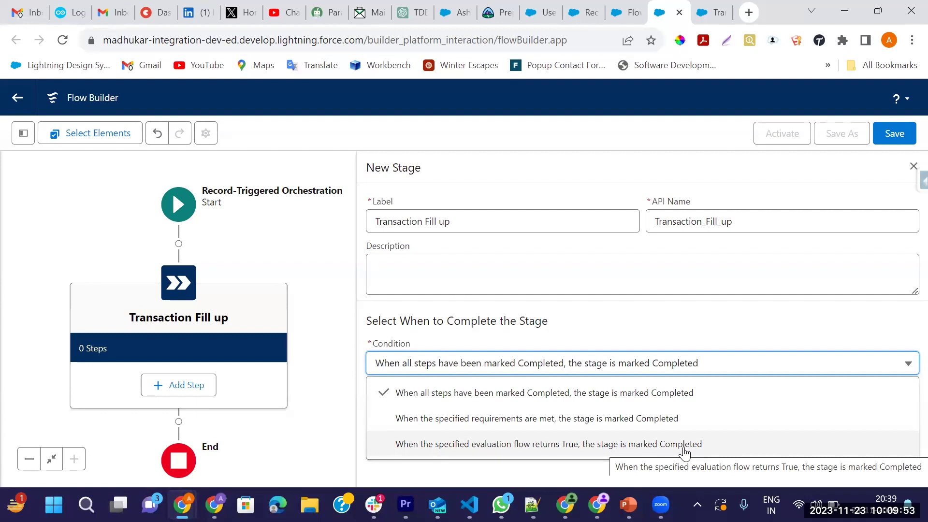
{"action": "left_click", "coordinate": [599, 403]}
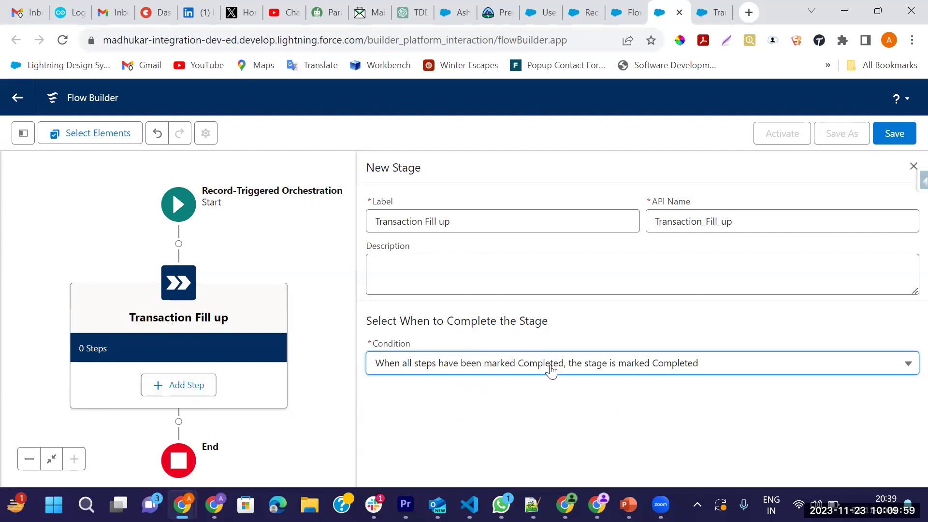
{"action": "left_click", "coordinate": [913, 166]}
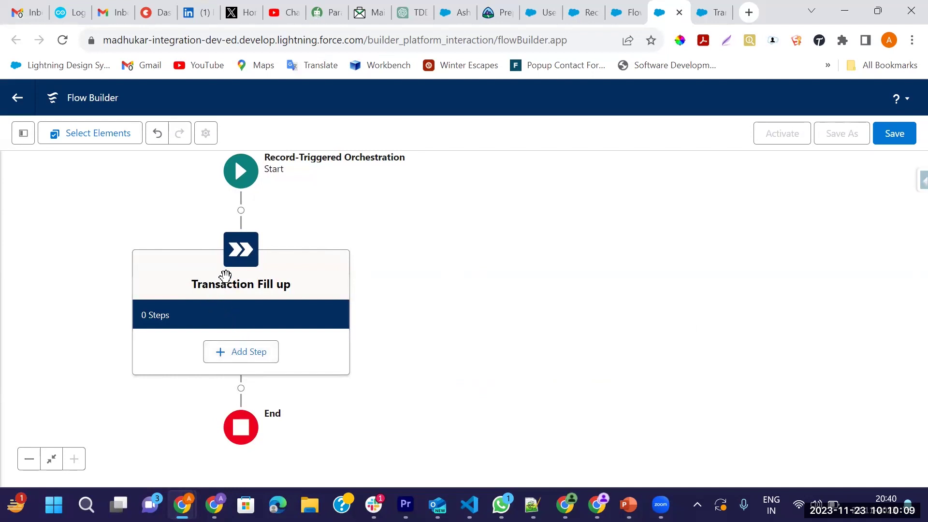
Rename the stage to 'Bank Account Opening' (API name Bank_Account_Opening) and begin adding a step
{"action": "left_click", "coordinate": [240, 251]}
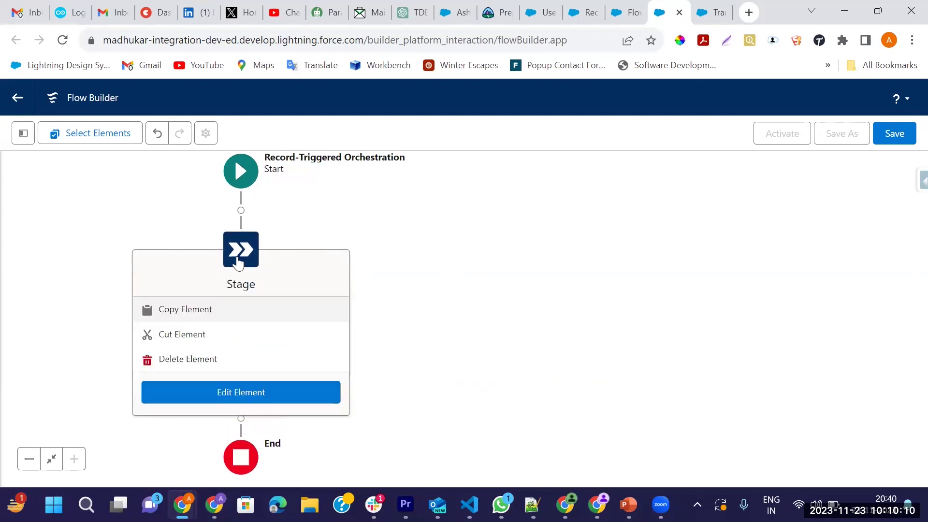
{"action": "left_click", "coordinate": [194, 392]}
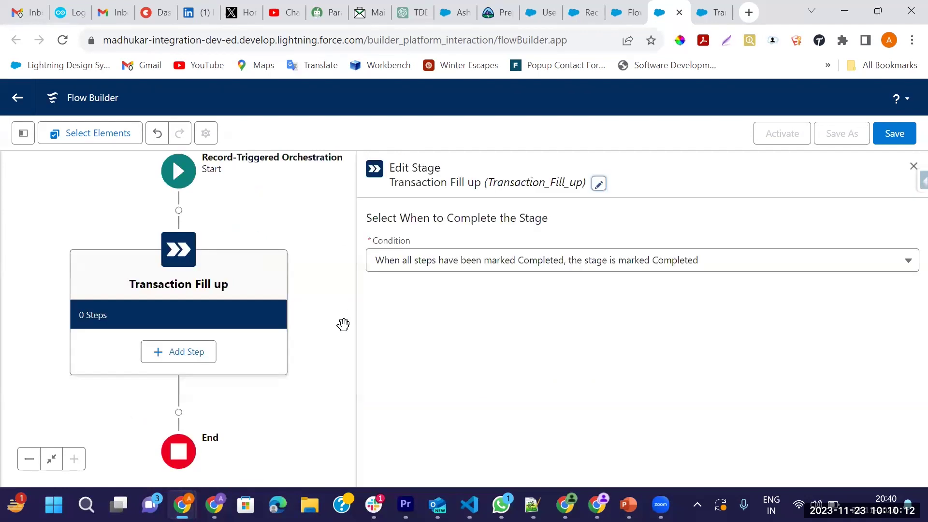
{"action": "left_click", "coordinate": [598, 183]}
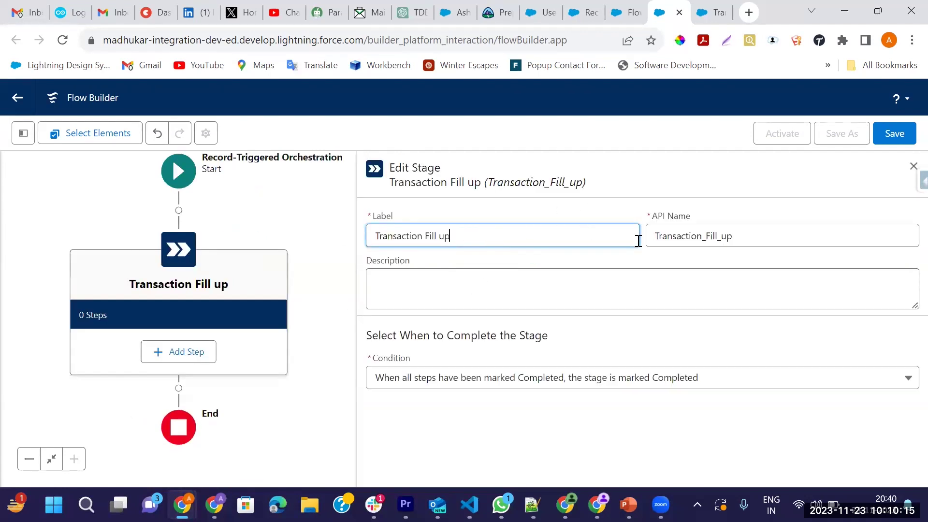
{"action": "double_click", "coordinate": [685, 237]}
{"action": "key", "text": "BackSpace"}
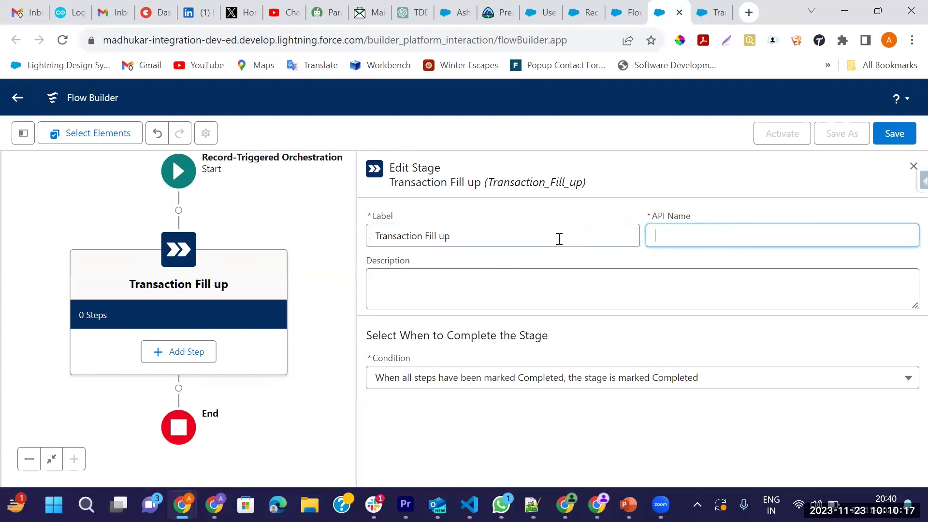
{"action": "triple_click", "coordinate": [393, 236]}
{"action": "key", "text": "BackSpace"}
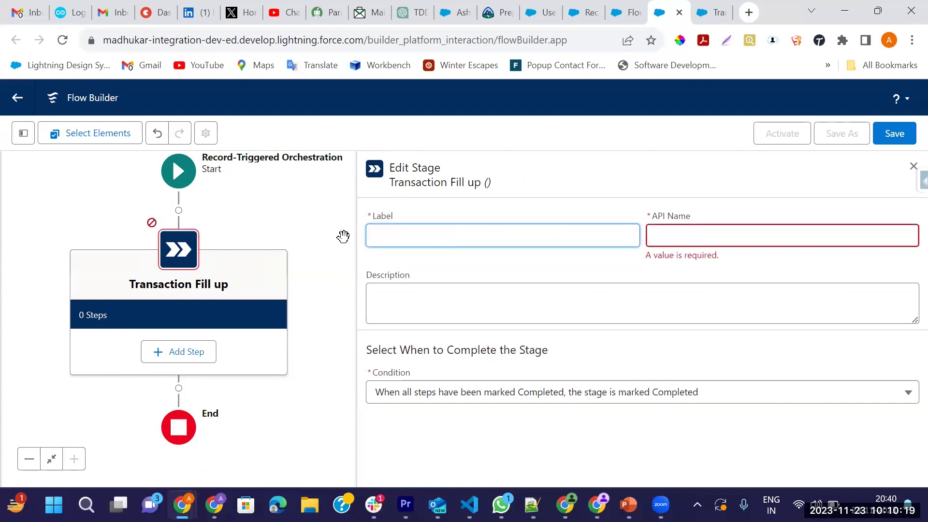
{"action": "type", "text": "Bank Account Opening"}
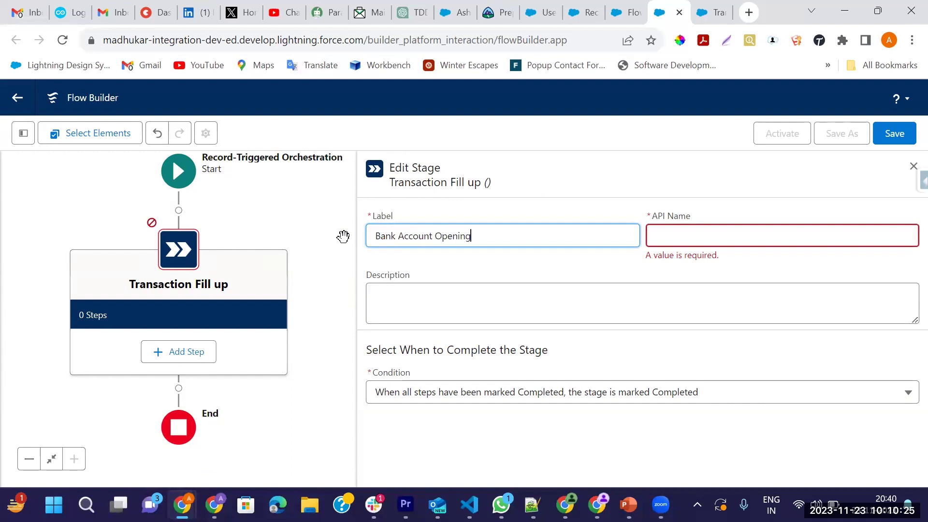
{"action": "key", "text": "Tab"}
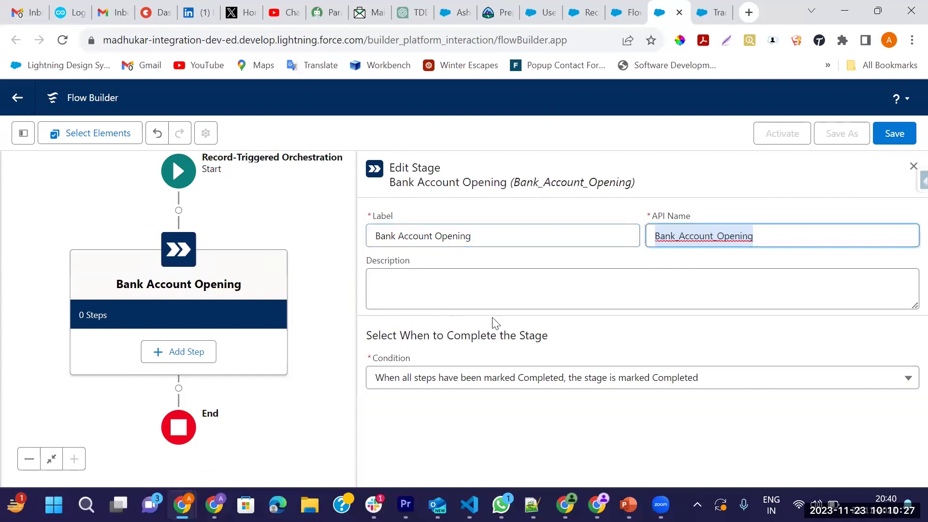
{"action": "left_click", "coordinate": [912, 166]}
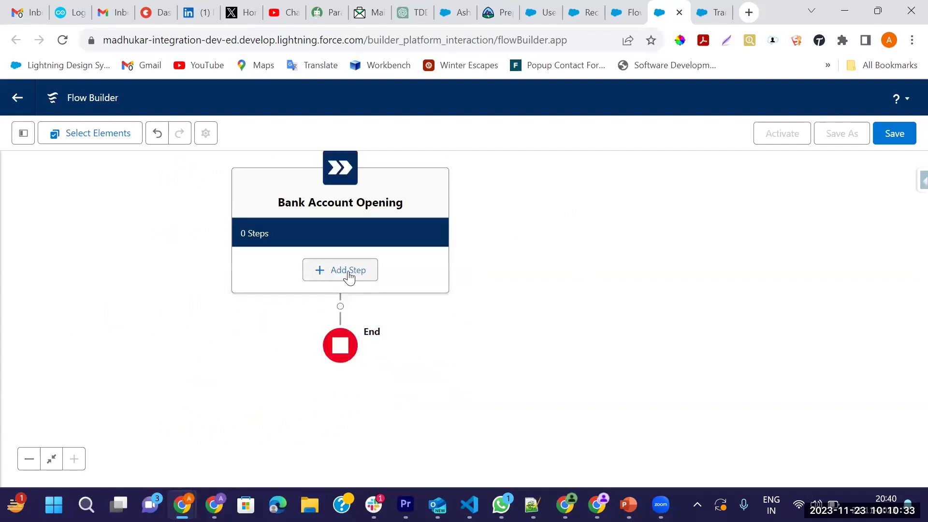
{"action": "left_click", "coordinate": [347, 272]}
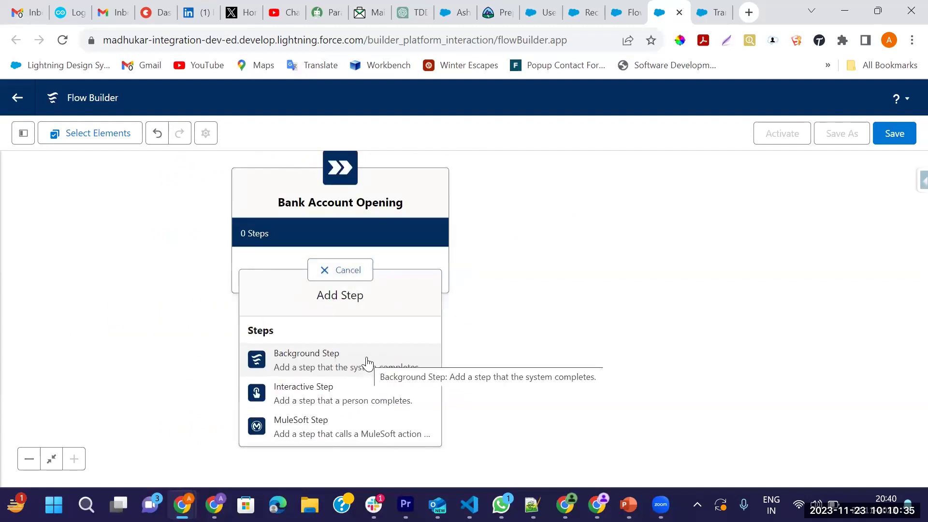
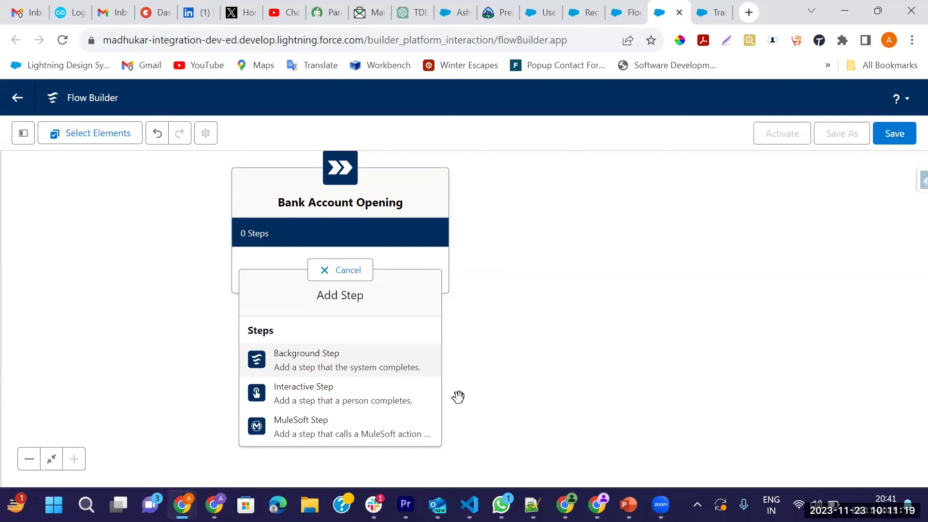
Add an interactive step labelled 'Transaction fill up' (API name Transaction_fill_up) to the stage
{"action": "left_click", "coordinate": [296, 399]}
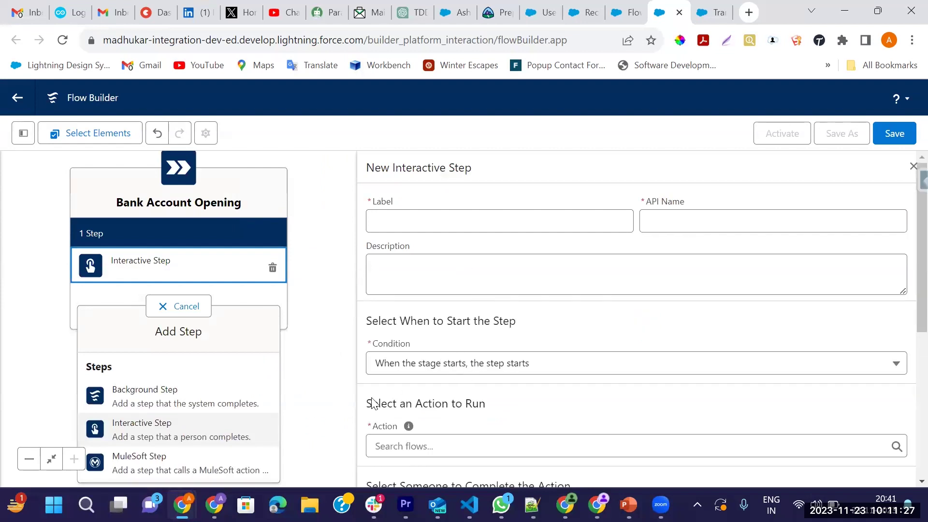
{"action": "left_click", "coordinate": [400, 218]}
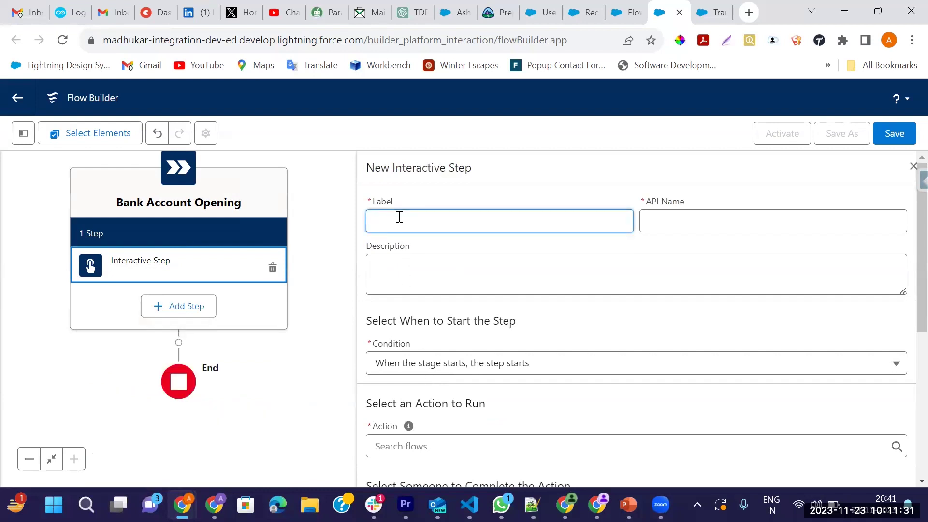
{"action": "type", "text": "Transaction fill up"}
{"action": "key", "text": "Tab"}
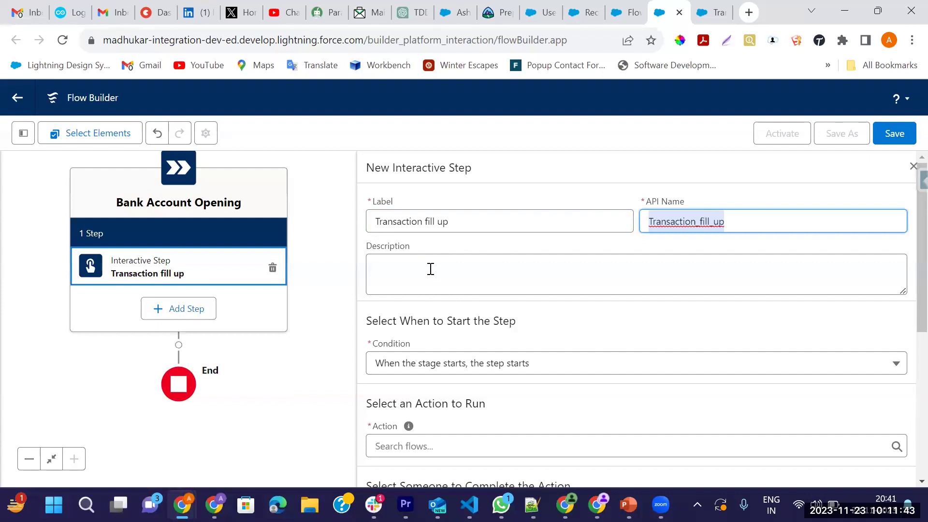
{"action": "left_click", "coordinate": [428, 269]}
{"action": "scroll", "coordinate": [555, 293], "scroll_direction": "down", "scroll_amount": 3}
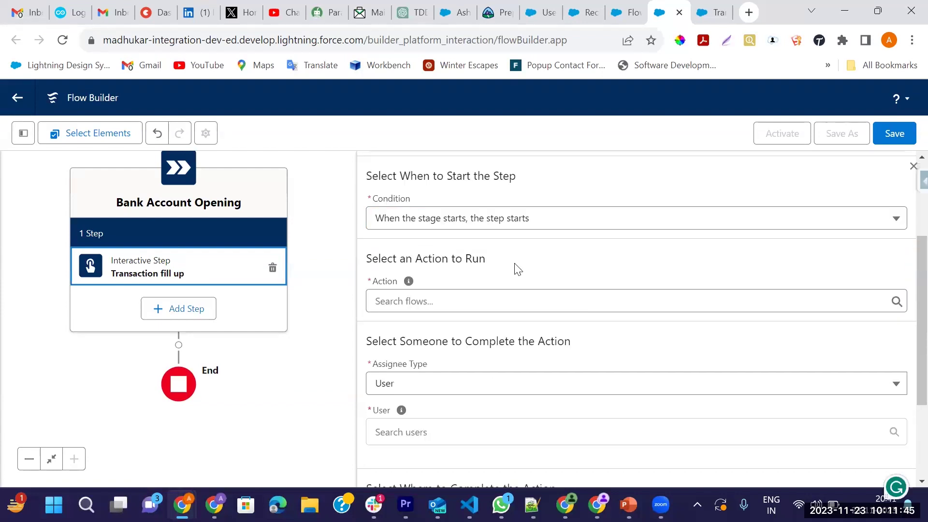
Keep the step's default start condition
{"action": "left_click", "coordinate": [475, 226]}
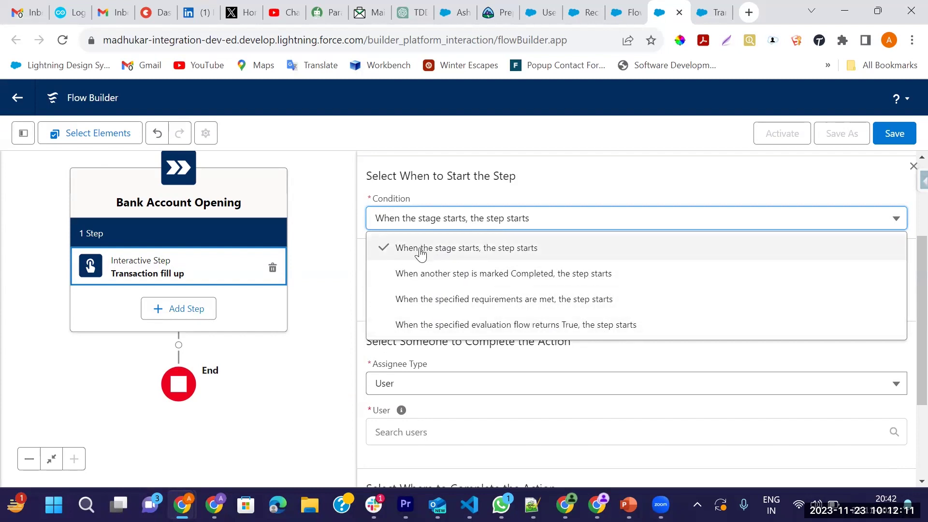
{"action": "left_click", "coordinate": [558, 187]}
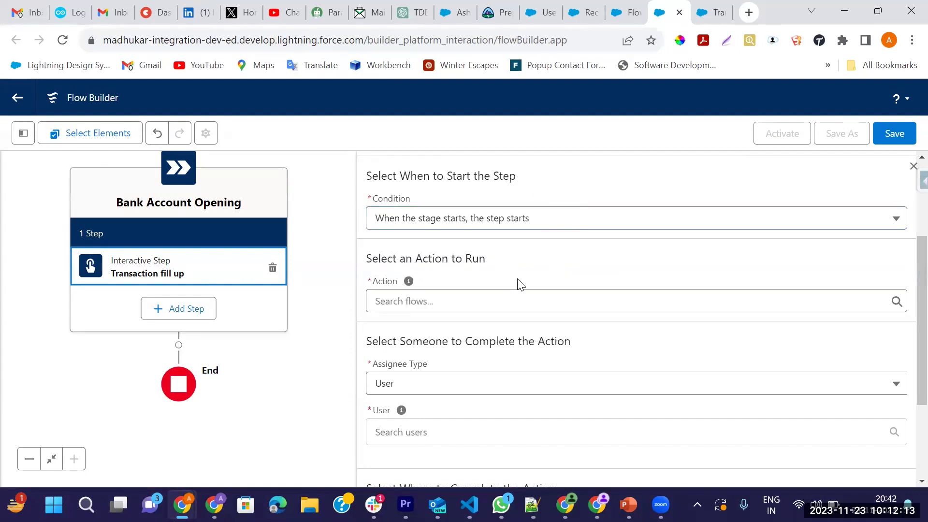
{"action": "scroll", "coordinate": [503, 269], "scroll_direction": "down", "scroll_amount": 2}
{"action": "scroll", "coordinate": [412, 238], "scroll_direction": "up", "scroll_amount": 2}
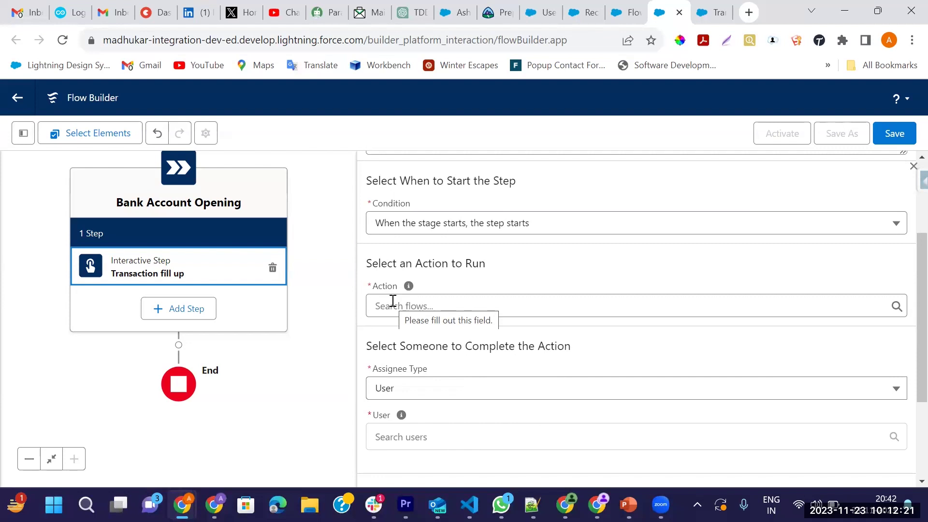
Browse the flows available as the step's action, then switch to the Flows setup tab
{"action": "left_click", "coordinate": [393, 304]}
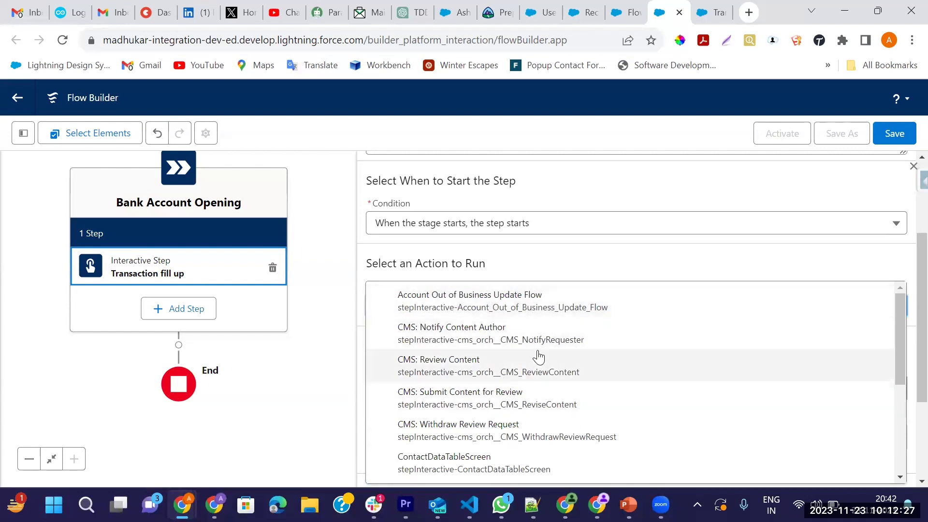
{"action": "scroll", "coordinate": [488, 396], "scroll_direction": "down", "scroll_amount": 5}
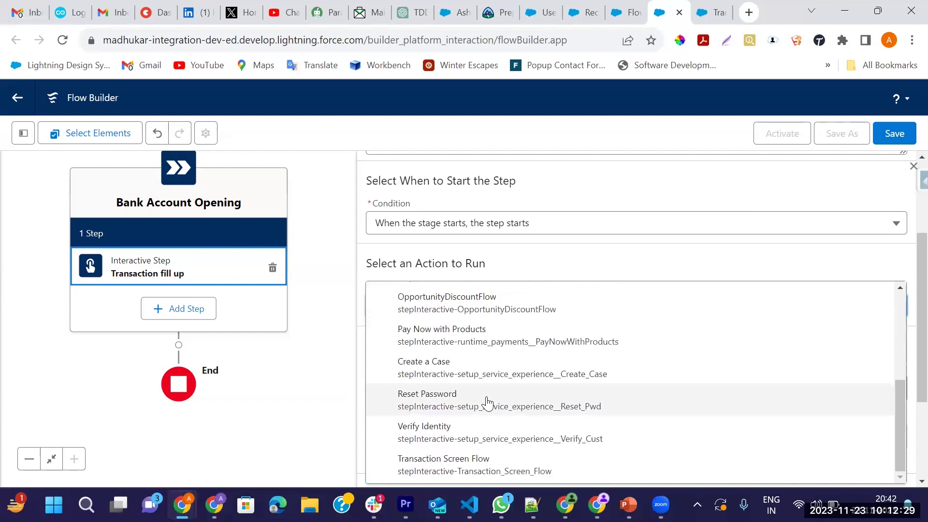
{"action": "scroll", "coordinate": [531, 362], "scroll_direction": "up", "scroll_amount": 5}
{"action": "left_click", "coordinate": [621, 14]}
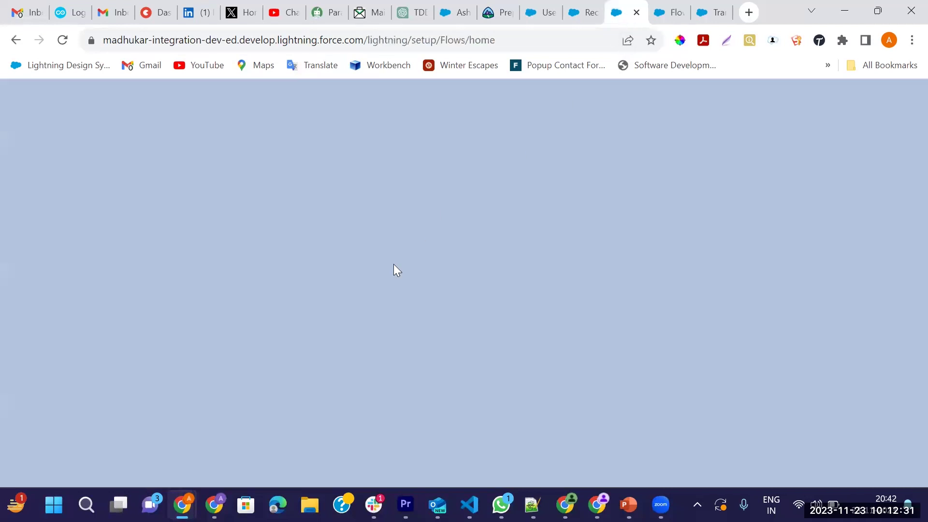
Check the Transaction Screen Flow in its browser tab and return to the orchestration
{"action": "left_click", "coordinate": [579, 19]}
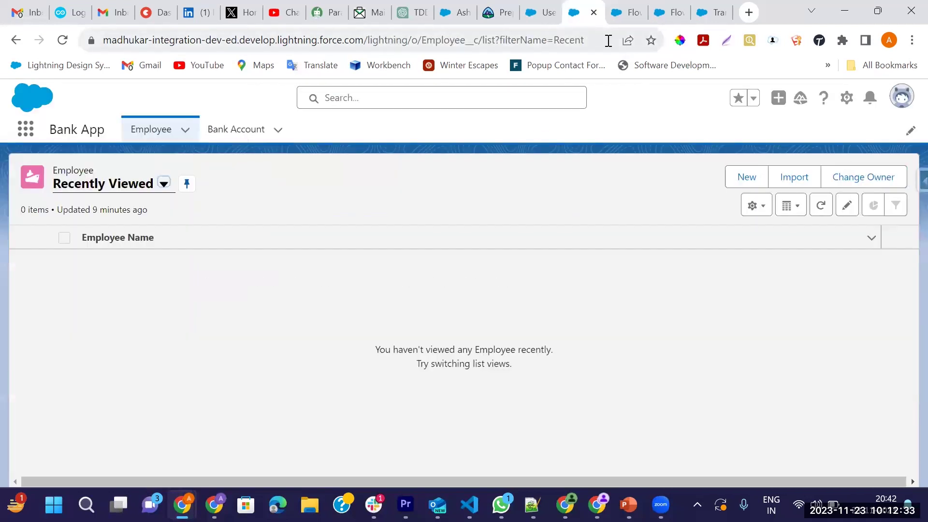
{"action": "left_click", "coordinate": [618, 15]}
{"action": "left_click", "coordinate": [667, 13]}
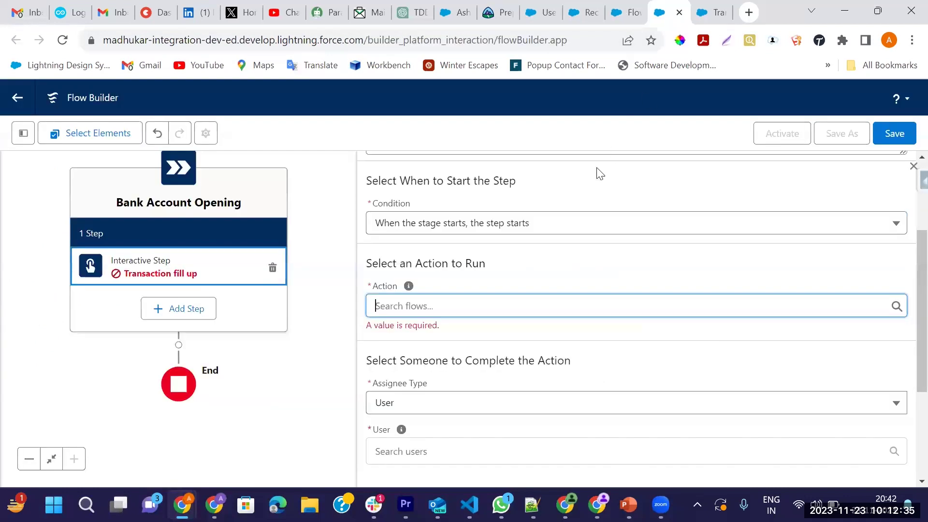
{"action": "left_click", "coordinate": [710, 12]}
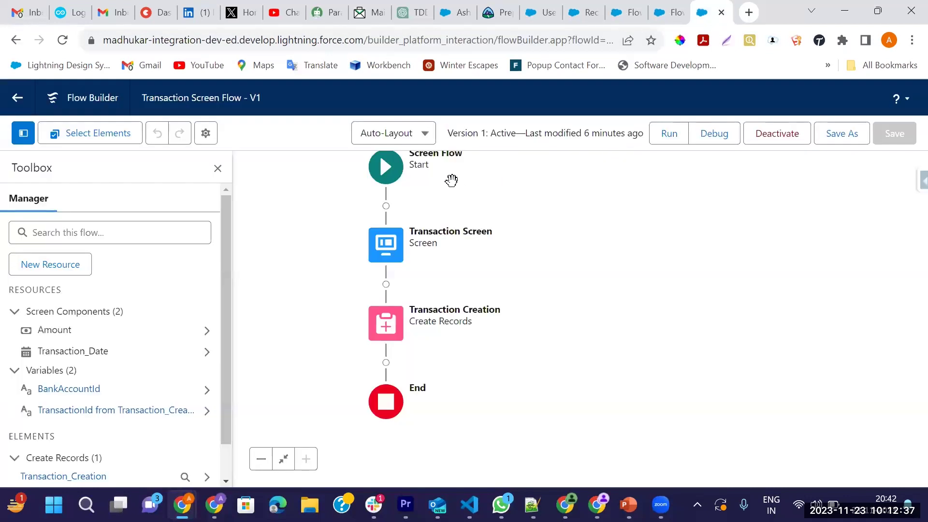
{"action": "left_click", "coordinate": [667, 13]}
Set the step's action to Transaction Screen Flow, comparing against the flow's elements
{"action": "type", "text": "Tra"}
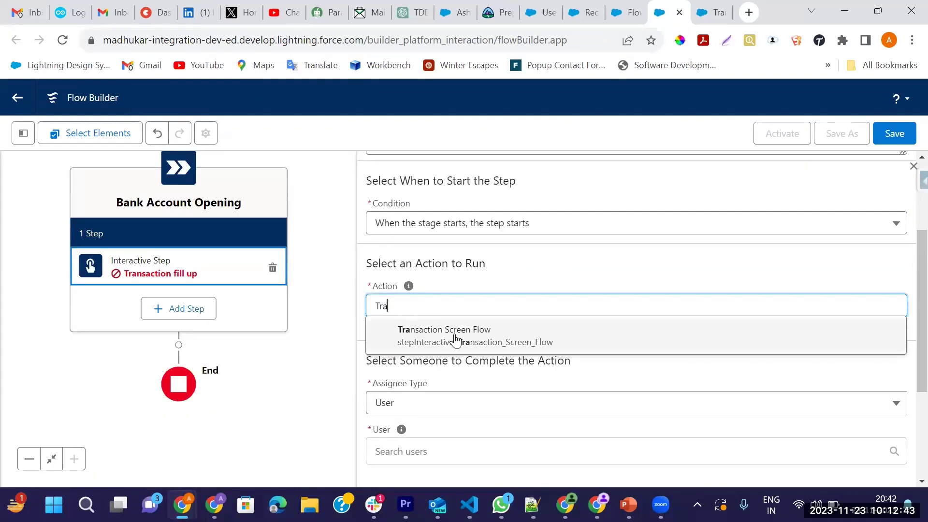
{"action": "left_click", "coordinate": [427, 336]}
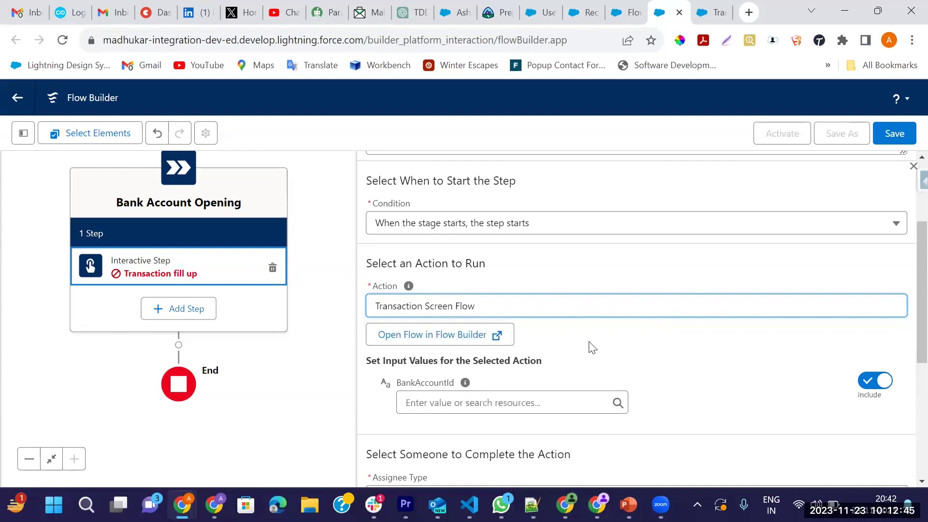
{"action": "scroll", "coordinate": [550, 350], "scroll_direction": "down", "scroll_amount": 2}
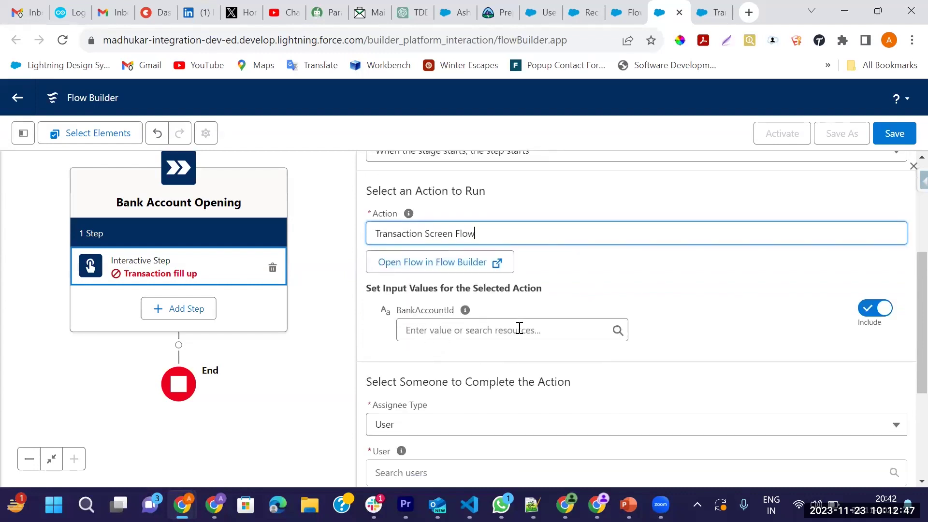
{"action": "left_click", "coordinate": [712, 12]}
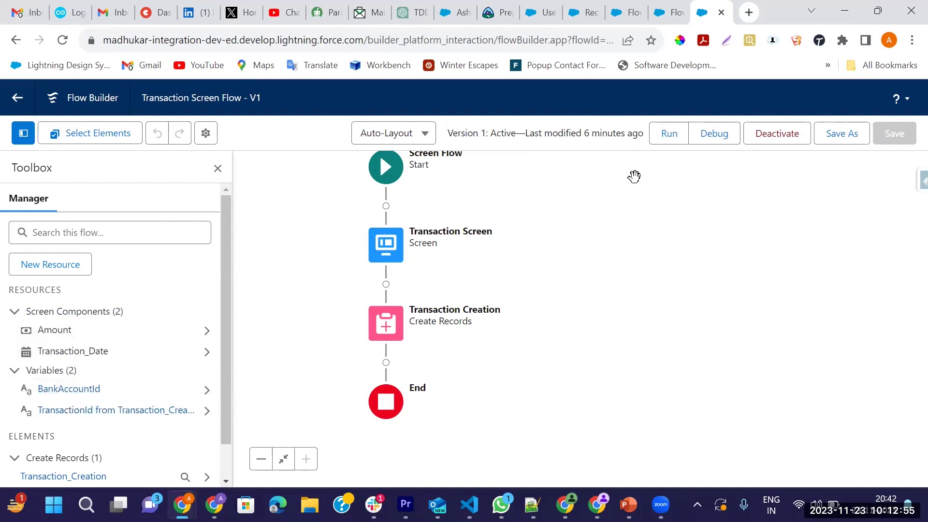
{"action": "left_click", "coordinate": [672, 12]}
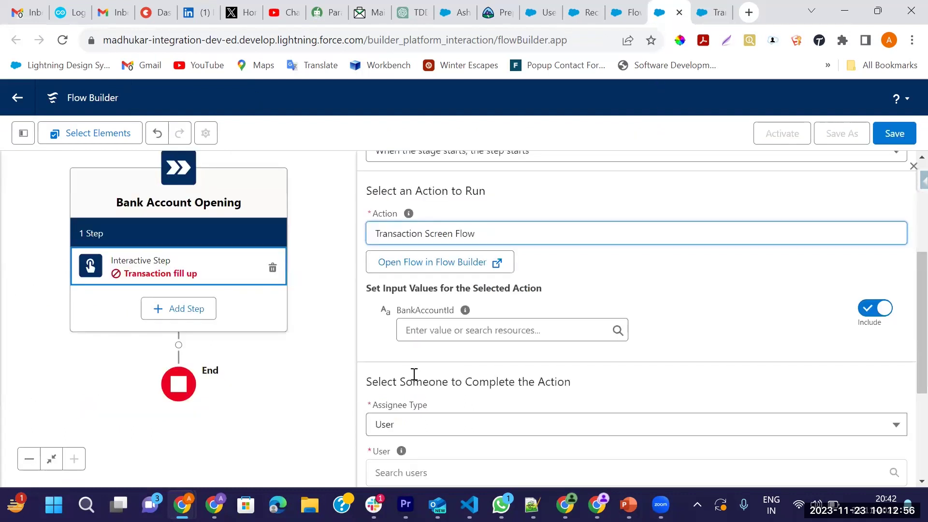
Open the resource picker for the BankAccountId input value
{"action": "left_click", "coordinate": [429, 329]}
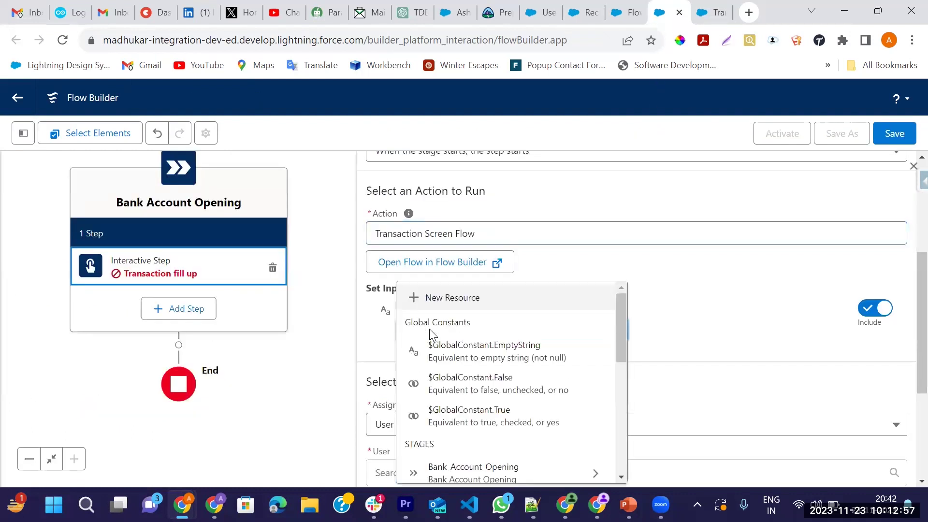
{"action": "left_click", "coordinate": [661, 299]}
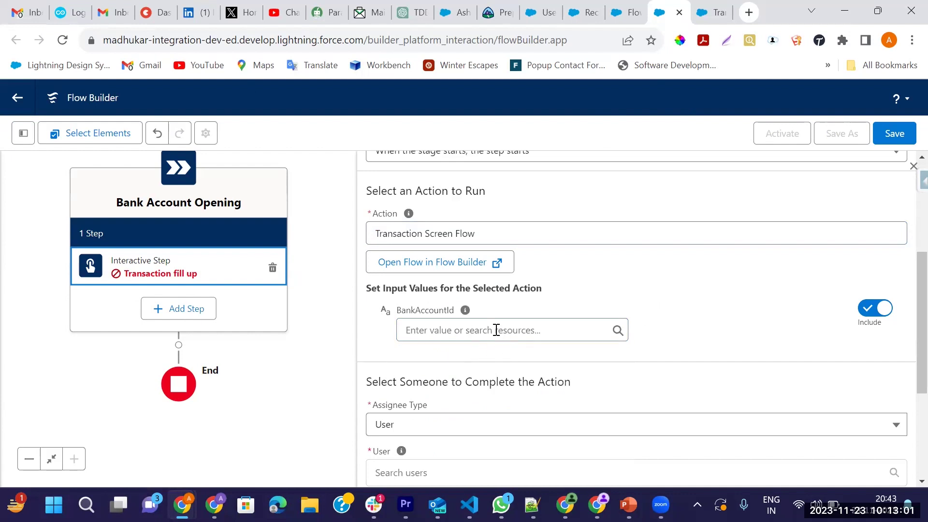
{"action": "left_click", "coordinate": [493, 329]}
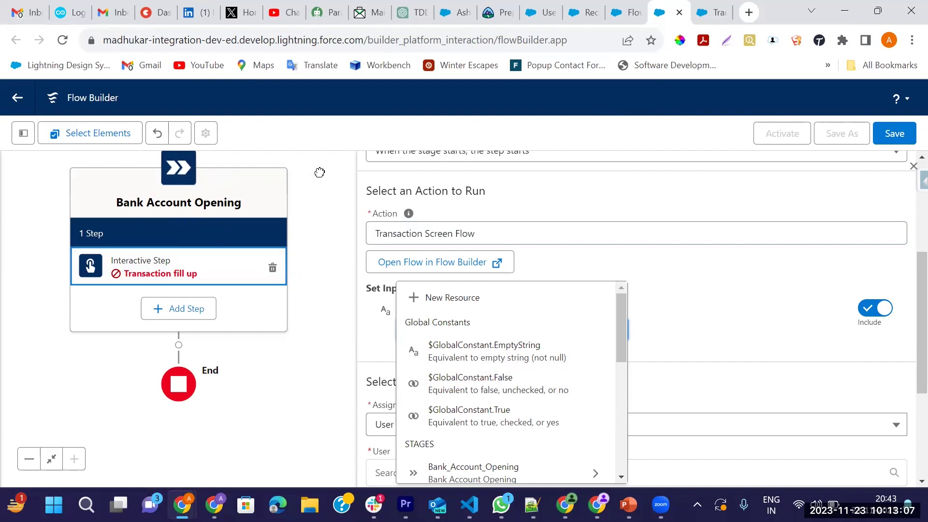
{"action": "left_click_drag", "start_coordinate": [319, 172], "coordinate": [312, 192]}
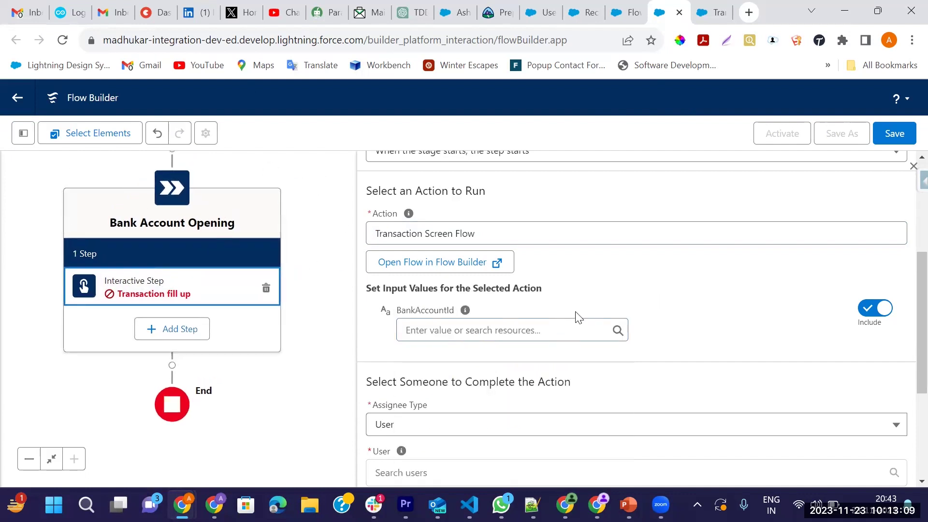
{"action": "scroll", "coordinate": [496, 267], "scroll_direction": "down", "scroll_amount": 1}
Set BankAccountId to {!$Record.Id} using the $Record variable's Id field
{"action": "left_click", "coordinate": [492, 263]}
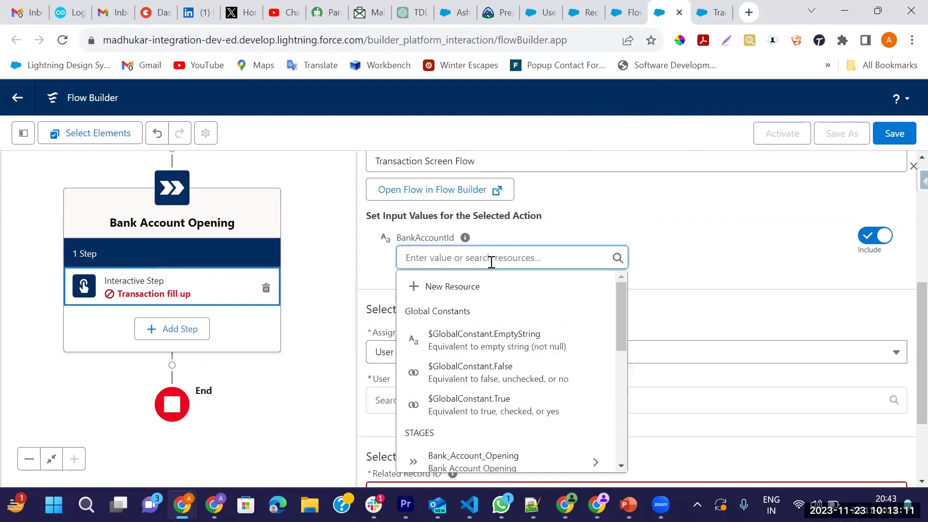
{"action": "type", "text": "reco"}
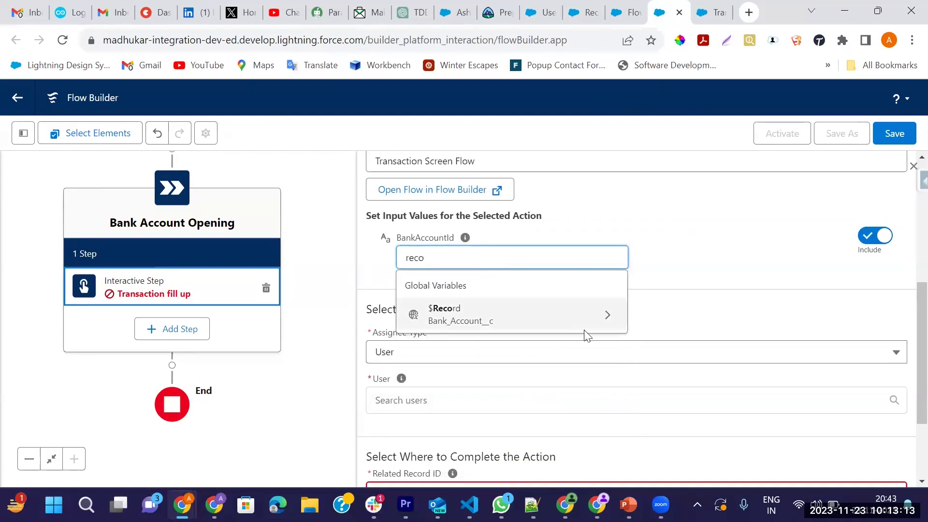
{"action": "left_click", "coordinate": [603, 311]}
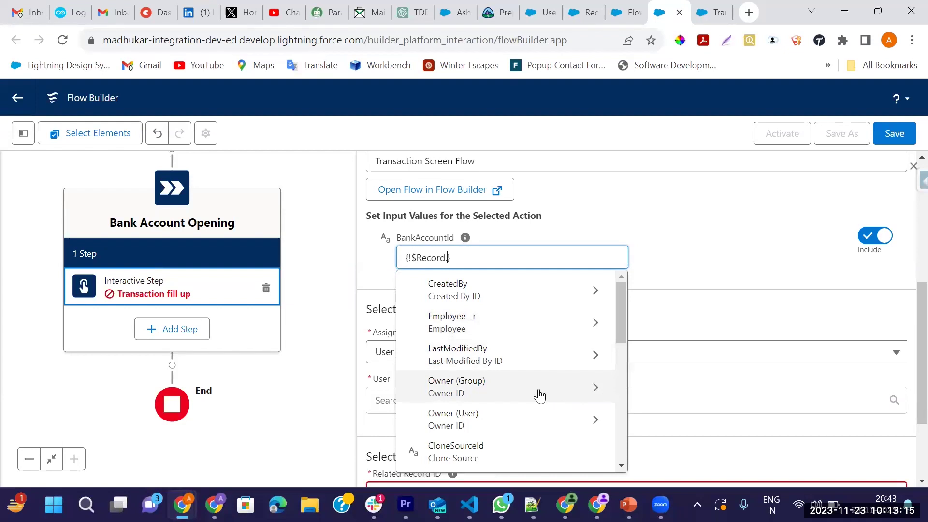
{"action": "type", "text": ".Id"}
{"action": "scroll", "coordinate": [534, 397], "scroll_direction": "down", "scroll_amount": 2}
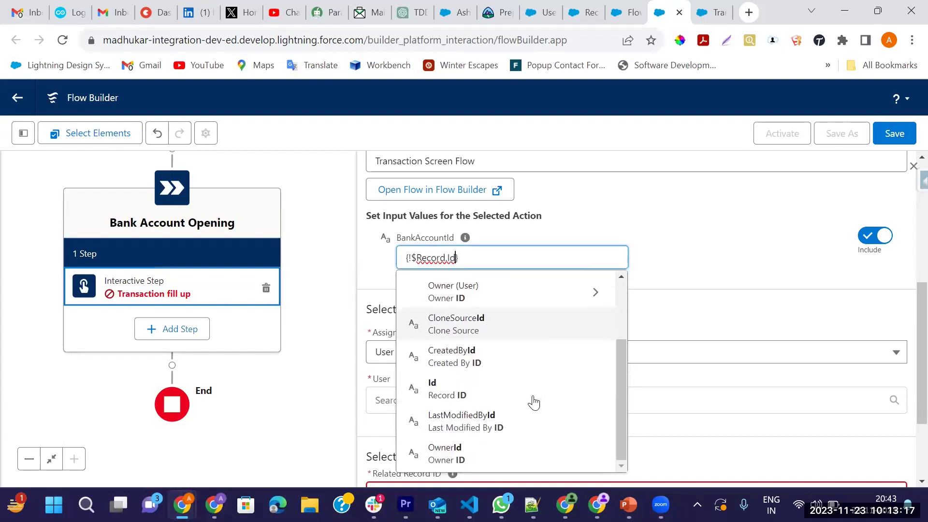
{"action": "left_click", "coordinate": [471, 392]}
{"action": "left_click", "coordinate": [534, 307]}
{"action": "scroll", "coordinate": [507, 307], "scroll_direction": "down", "scroll_amount": 2}
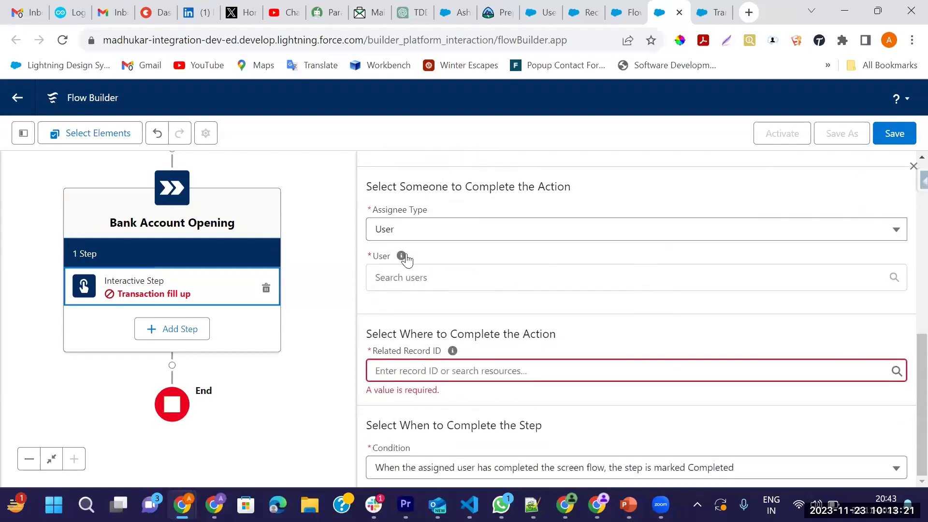
Set Assignee Type to User and select the specific user who completes the step
{"action": "left_click", "coordinate": [400, 229]}
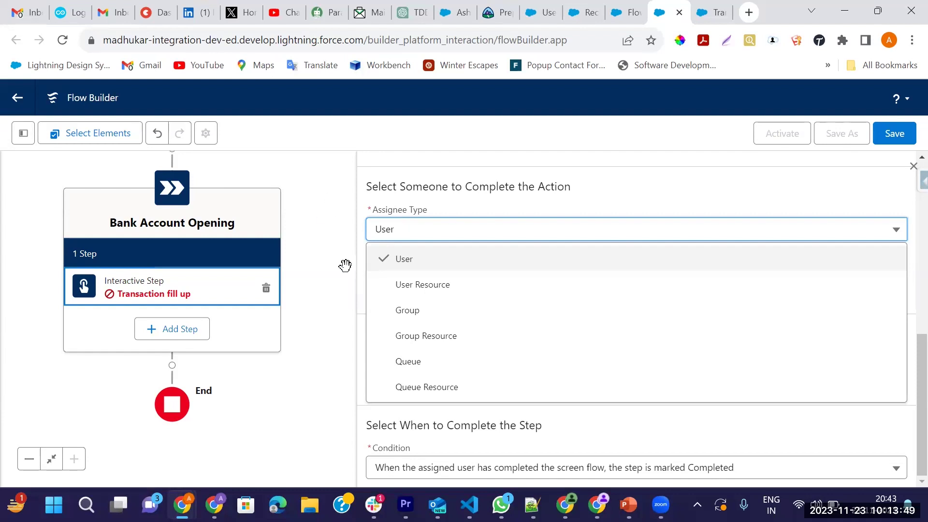
{"action": "left_click", "coordinate": [423, 285]}
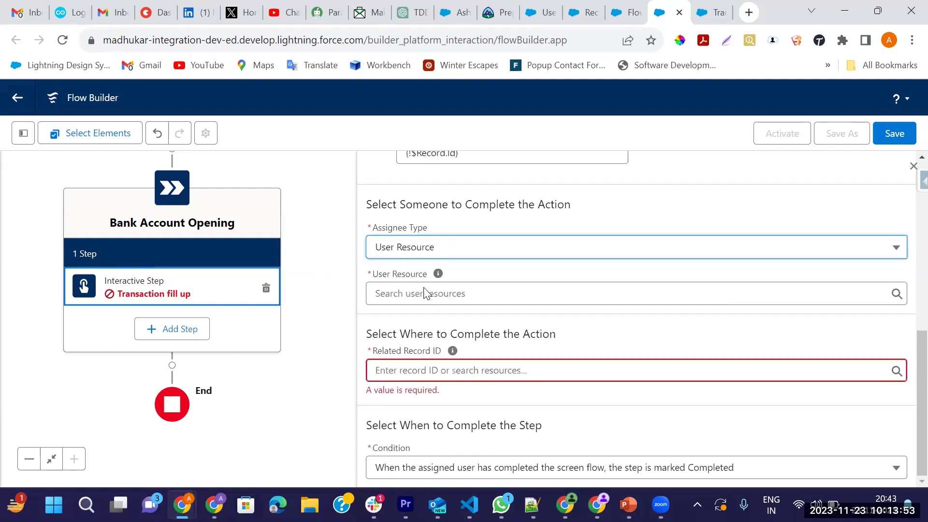
{"action": "left_click", "coordinate": [398, 295]}
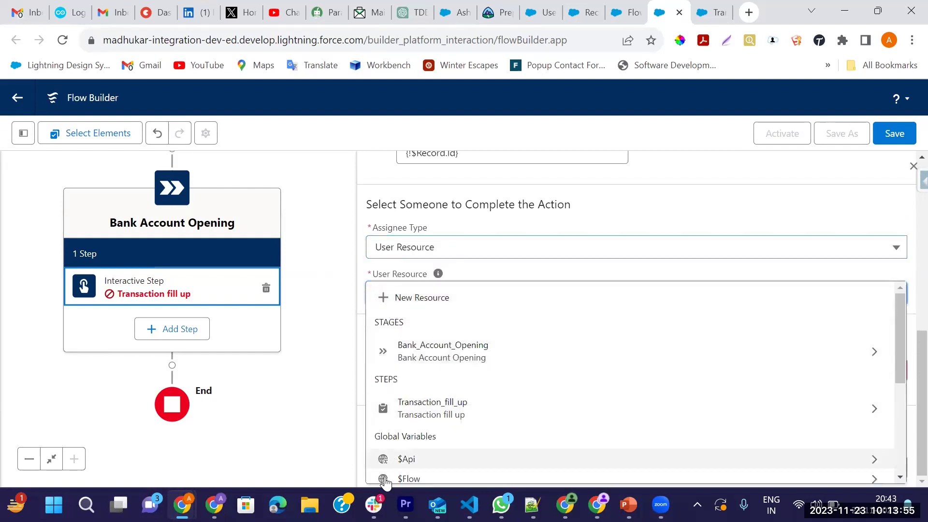
{"action": "left_click", "coordinate": [451, 249]}
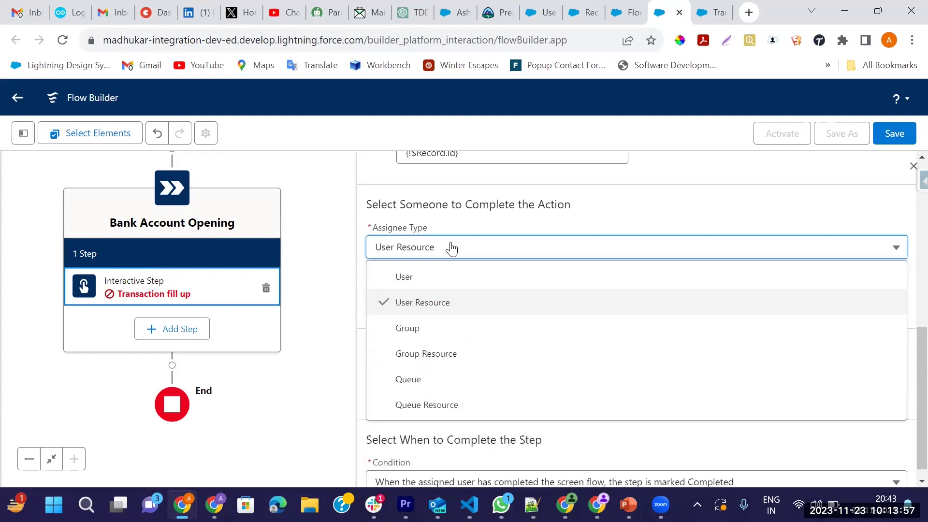
{"action": "left_click", "coordinate": [408, 275]}
{"action": "left_click", "coordinate": [431, 296]}
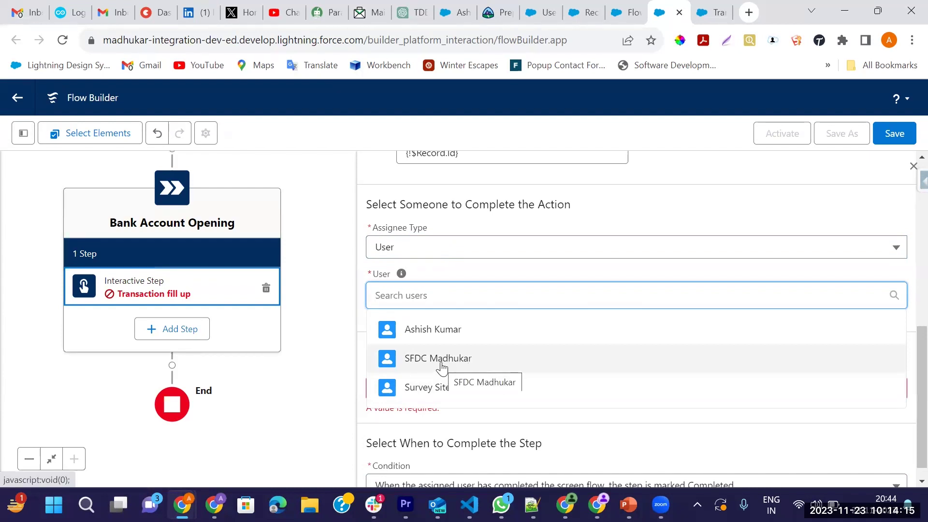
{"action": "left_click", "coordinate": [441, 368]}
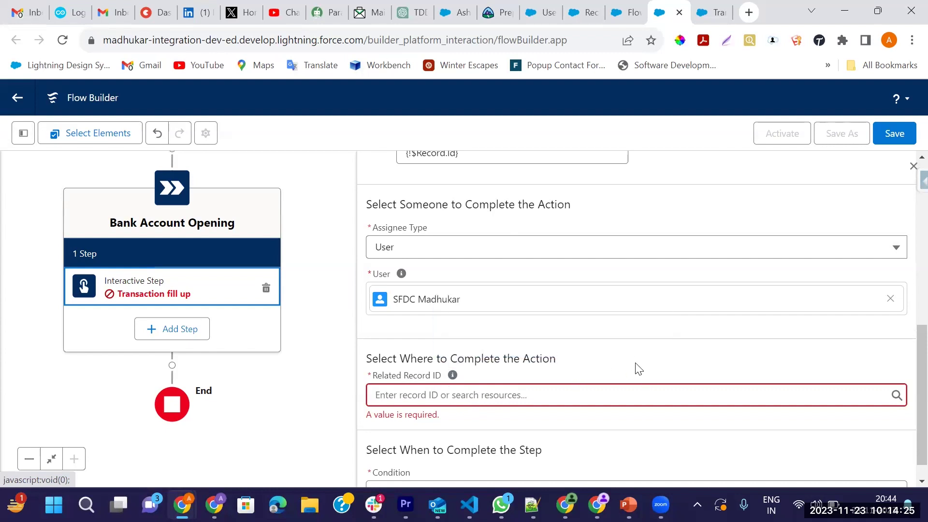
{"action": "scroll", "coordinate": [636, 369], "scroll_direction": "down", "scroll_amount": 1}
Set the Related Record ID to the $Record variable's Id field
{"action": "left_click", "coordinate": [408, 370]}
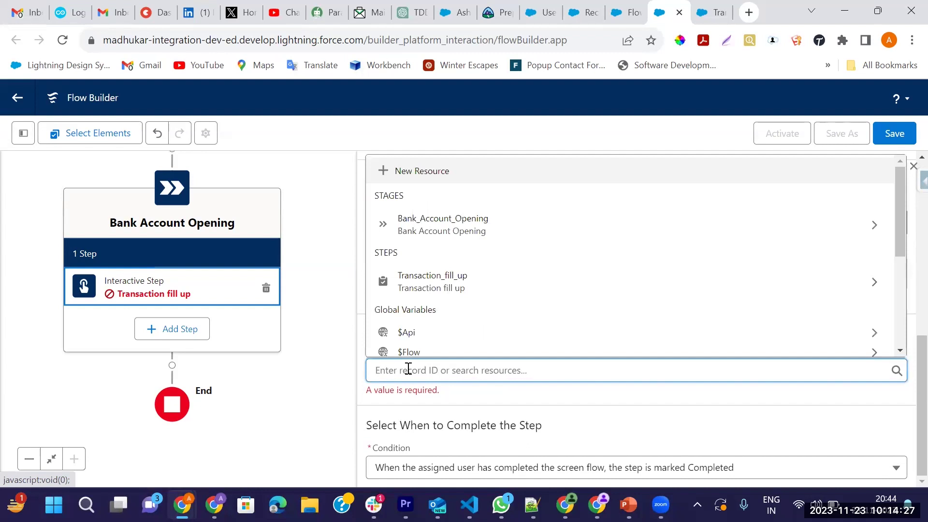
{"action": "type", "text": "Reco"}
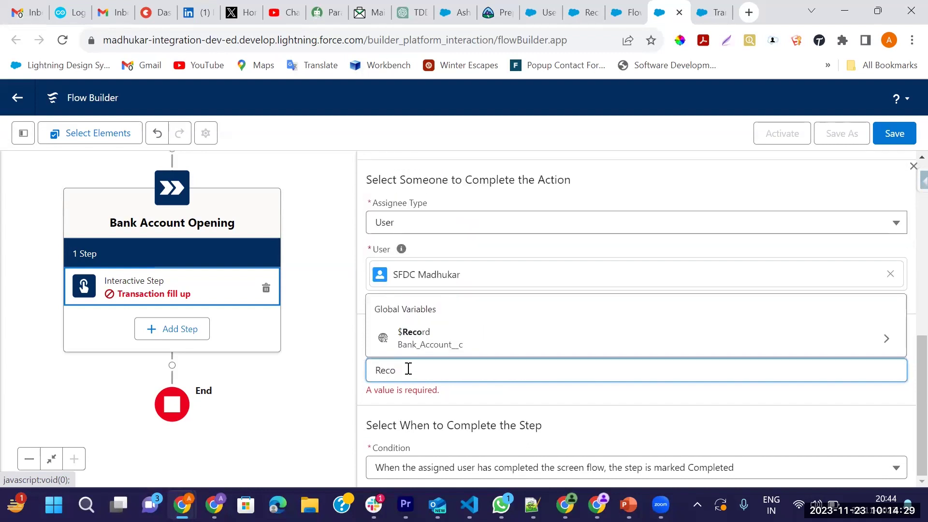
{"action": "left_click", "coordinate": [877, 339]}
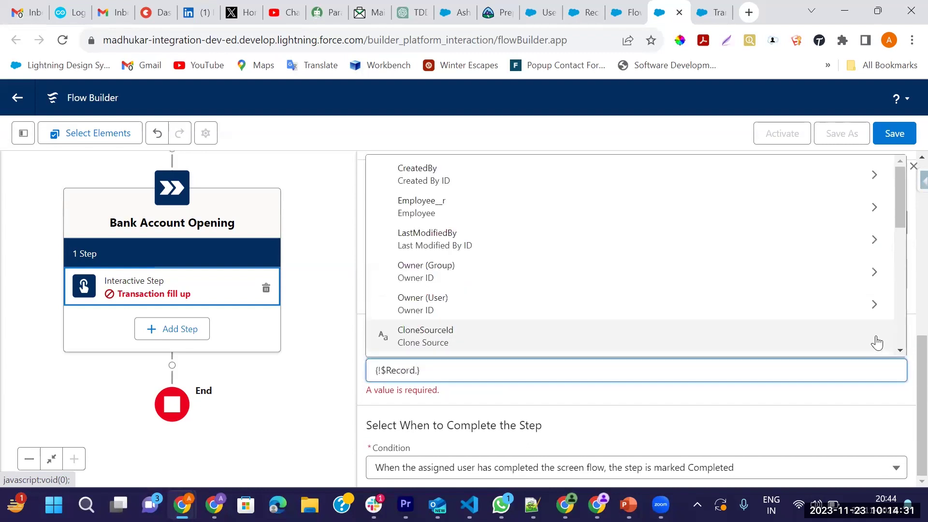
{"action": "type", "text": "Id"}
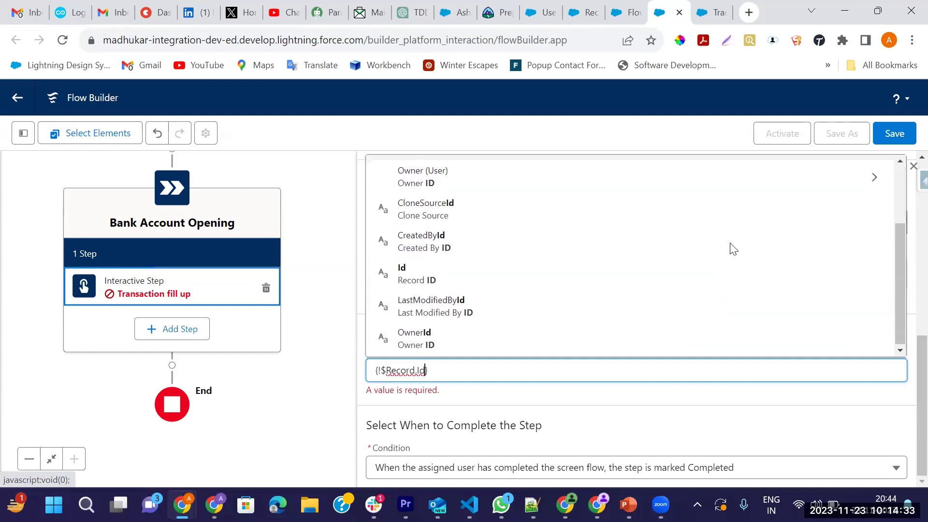
{"action": "left_click", "coordinate": [459, 274]}
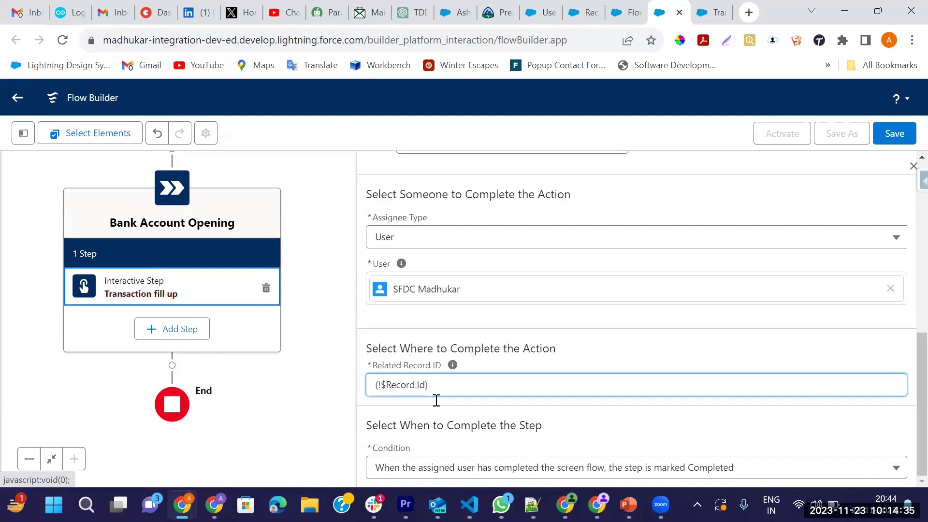
{"action": "left_click", "coordinate": [571, 413]}
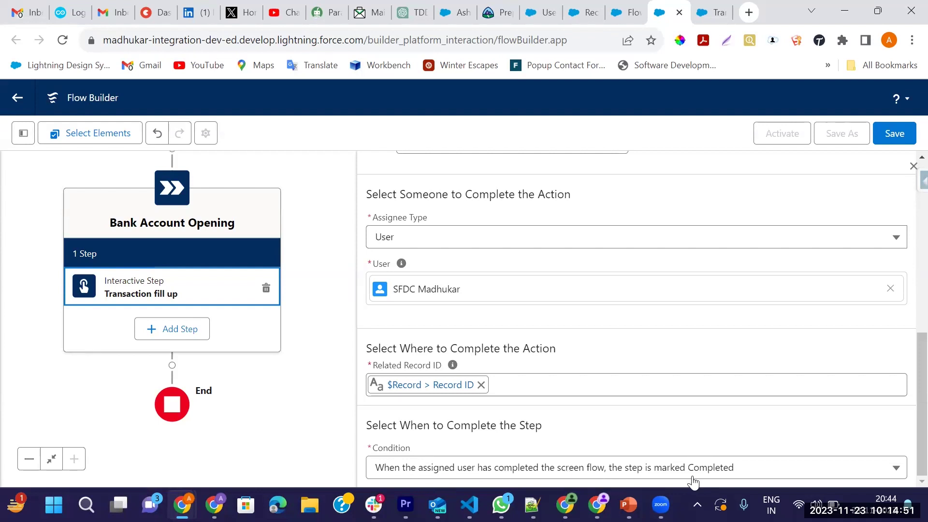
Review the step's completion condition options
{"action": "left_click", "coordinate": [724, 471]}
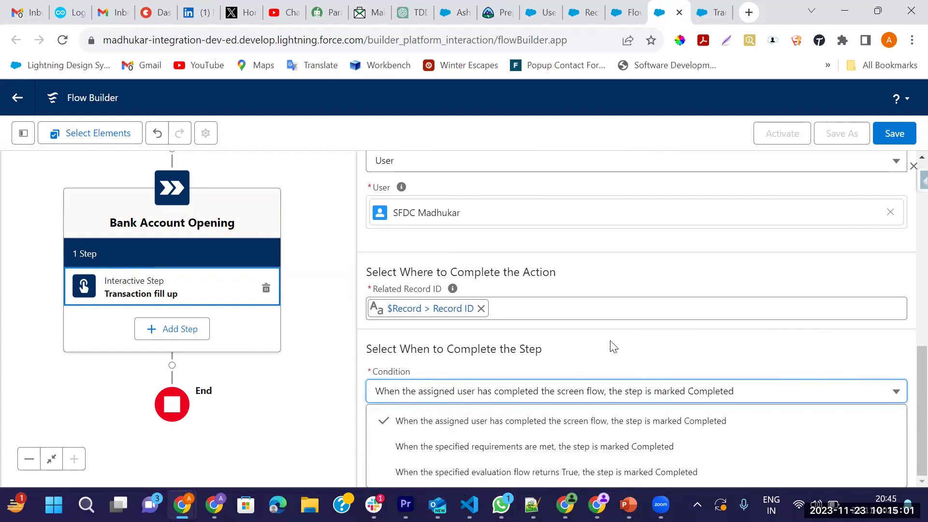
{"action": "scroll", "coordinate": [614, 347], "scroll_direction": "up", "scroll_amount": 2}
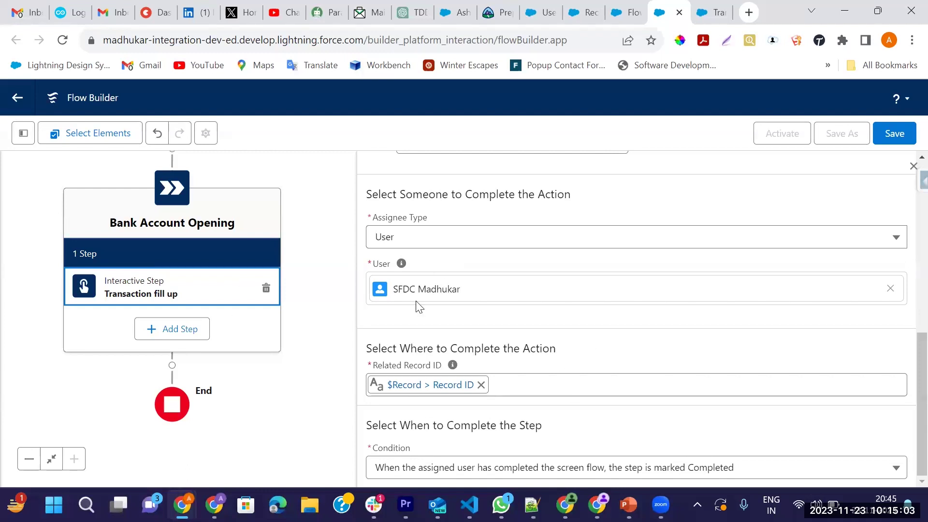
{"action": "scroll", "coordinate": [715, 307], "scroll_direction": "up", "scroll_amount": 4}
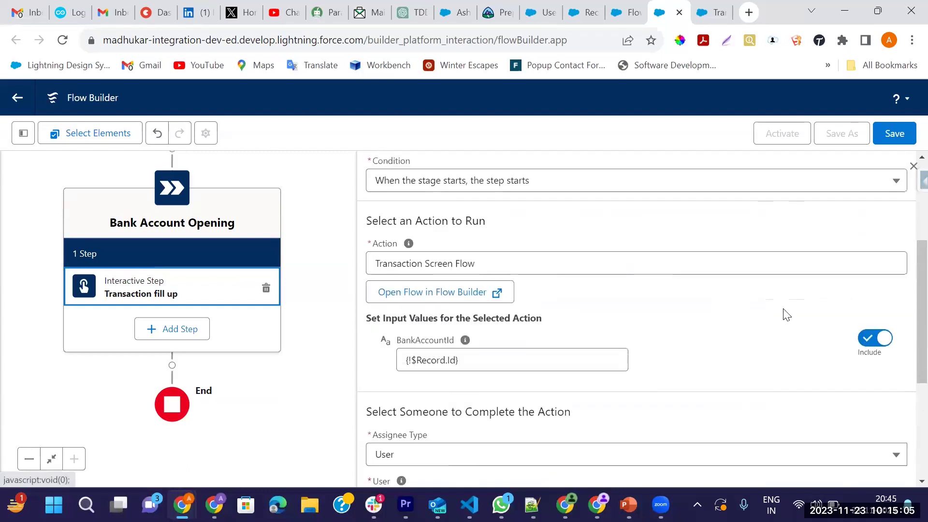
Close the step properties panel and reposition the flow diagram on the canvas
{"action": "left_click", "coordinate": [912, 166]}
{"action": "left_click_drag", "start_coordinate": [346, 234], "coordinate": [476, 284]}
{"action": "left_click_drag", "start_coordinate": [556, 324], "coordinate": [572, 280]}
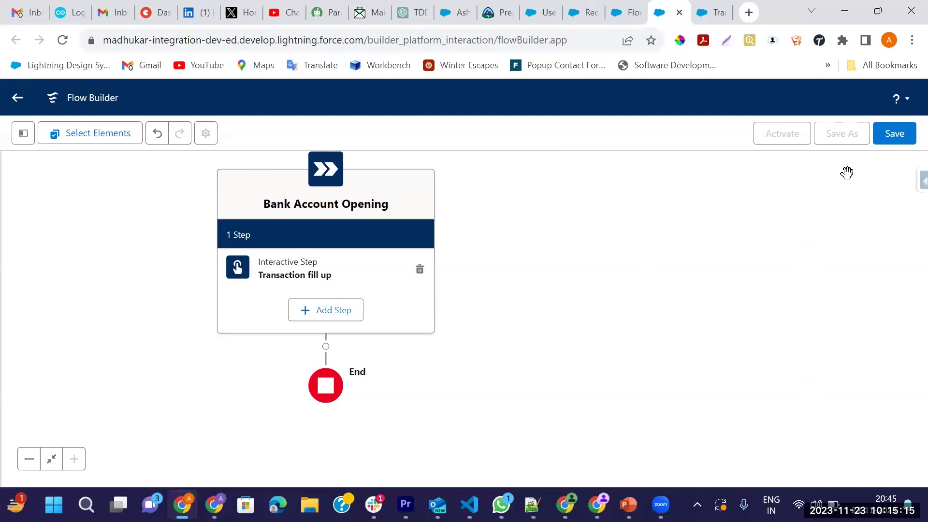
Save the orchestration as 'Bank Account Opening Flow', dismiss the warnings and activate it
{"action": "left_click", "coordinate": [892, 140]}
{"action": "left_click", "coordinate": [320, 227]}
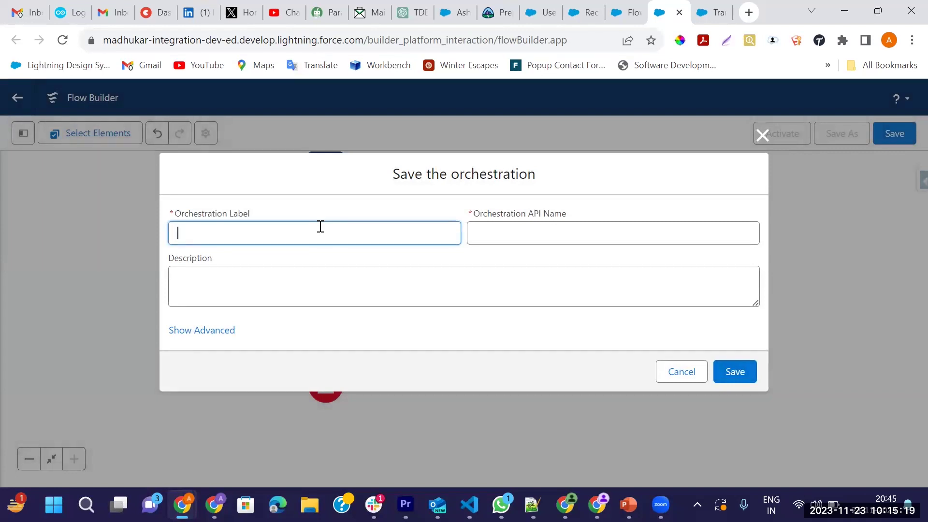
{"action": "type", "text": "Bank Account Opening"}
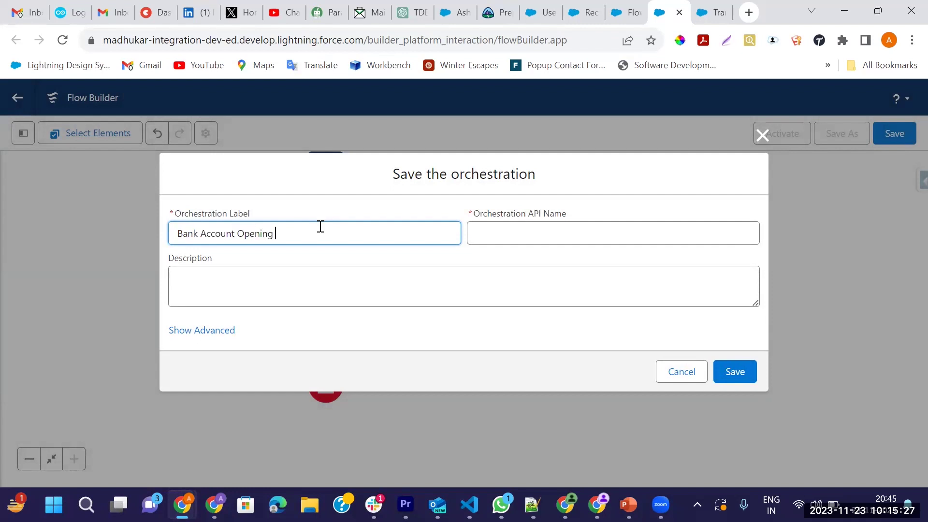
{"action": "key", "text": "BackSpace"}
{"action": "key", "text": "BackSpace"}
{"action": "type", "text": "Flow"}
{"action": "key", "text": "Tab"}
{"action": "left_click", "coordinate": [749, 382]}
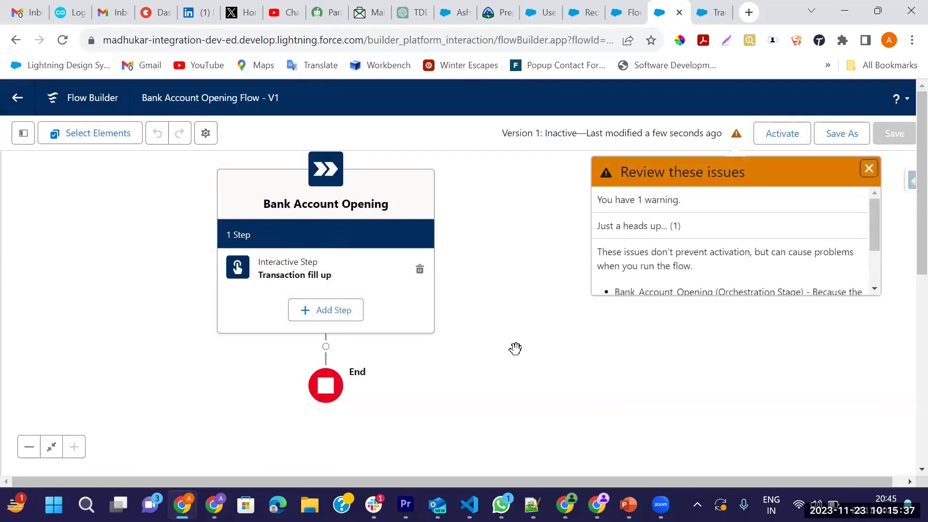
{"action": "left_click", "coordinate": [868, 168]}
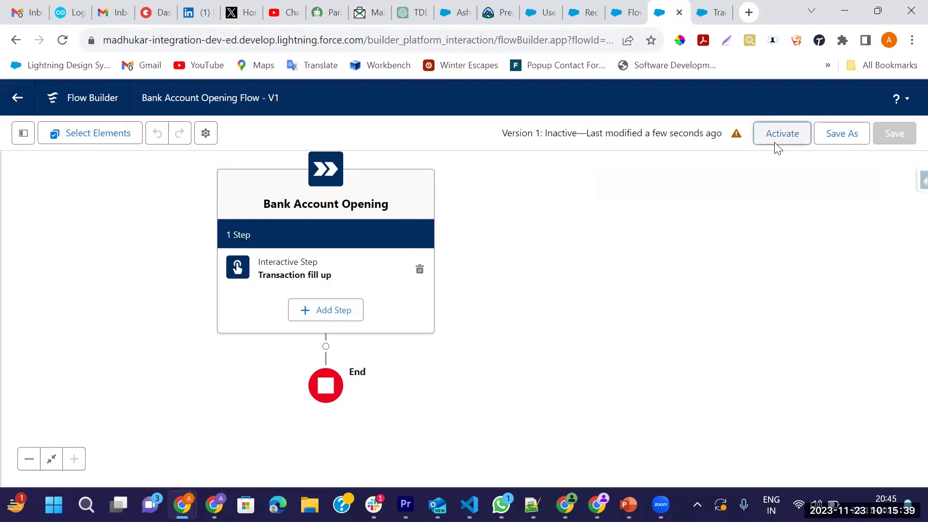
{"action": "left_click", "coordinate": [774, 144]}
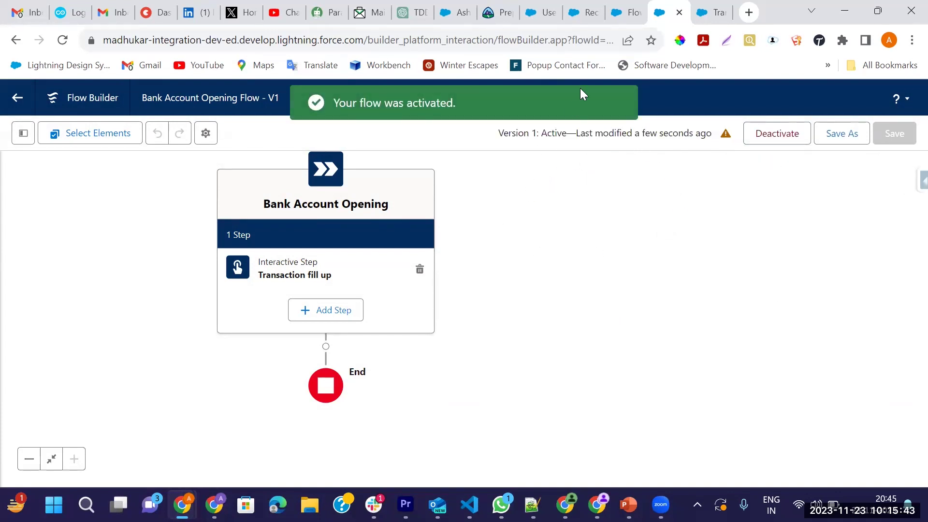
In the Bank App, create and save a new Employee record with the employee's name
{"action": "key", "text": "ctrl+Page_Up"}
{"action": "key", "text": "ctrl+Page_Up"}
{"action": "key", "text": "ctrl+Page_Up"}
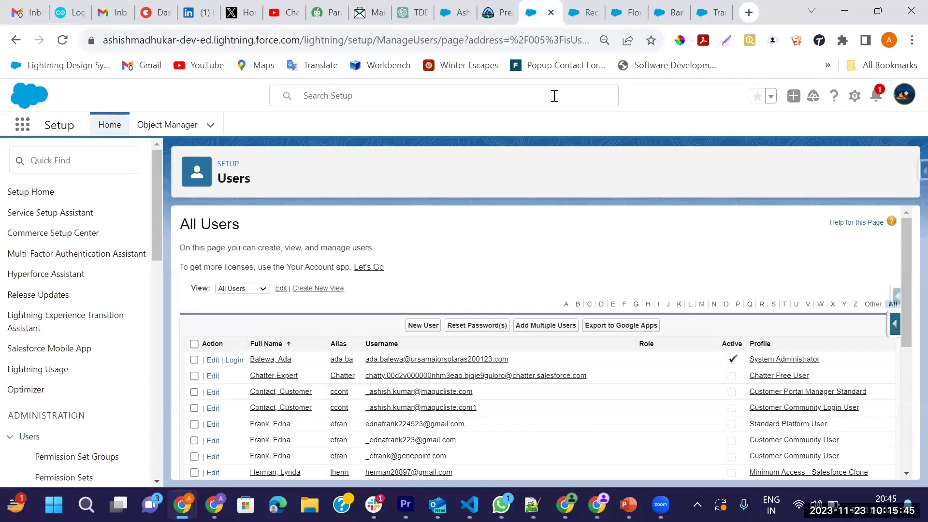
{"action": "left_click", "coordinate": [590, 16]}
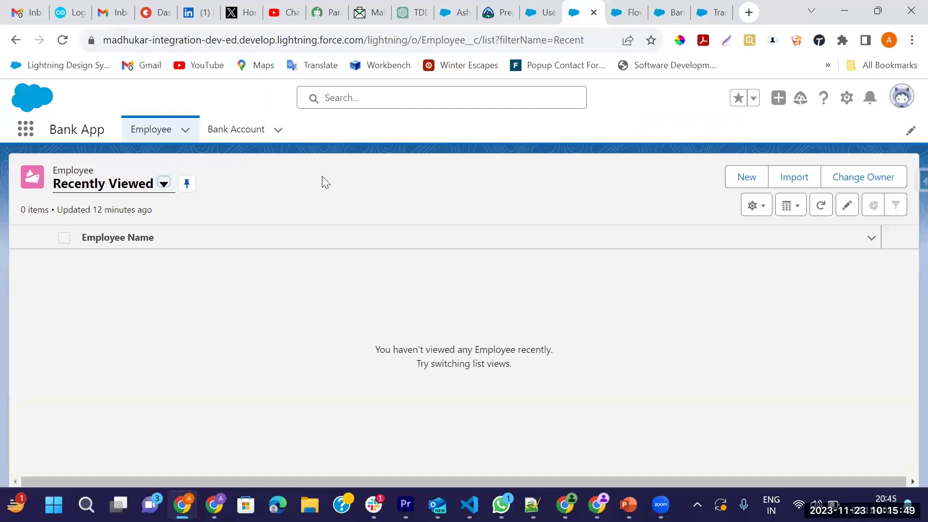
{"action": "left_click", "coordinate": [737, 185]}
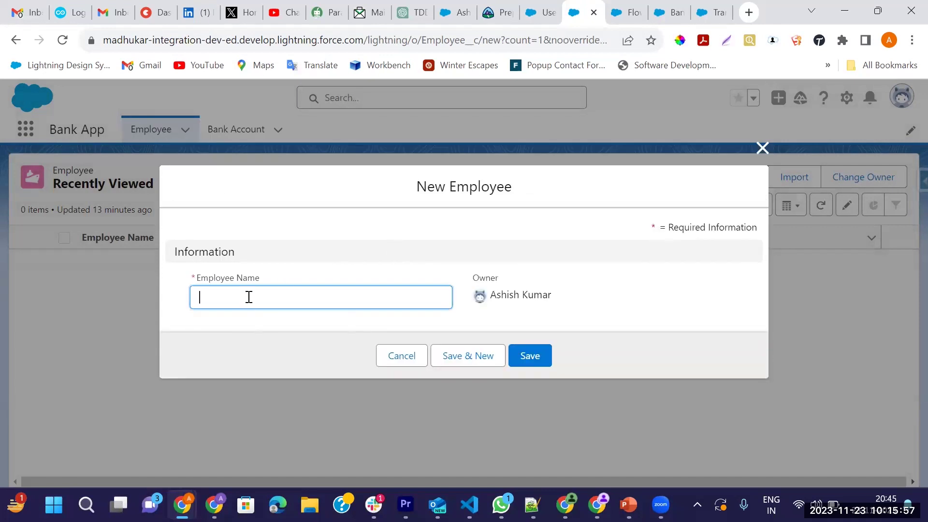
{"action": "type", "text": "Ram"}
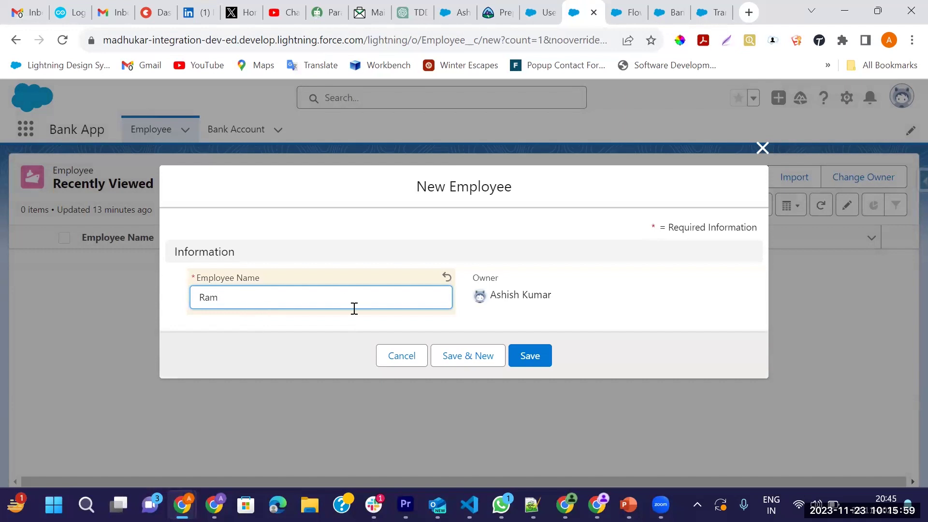
{"action": "left_click", "coordinate": [515, 354]}
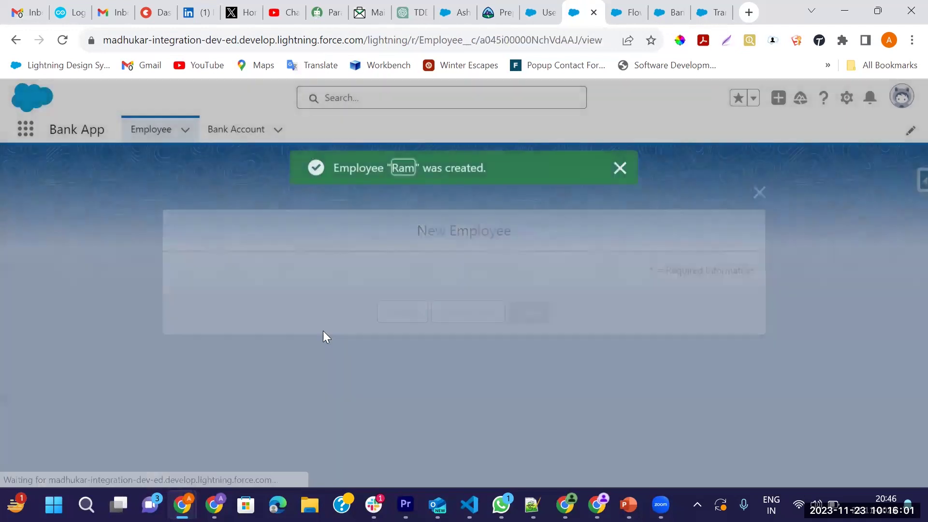
Show the new employee's related Bank Account list
{"action": "left_click", "coordinate": [619, 168]}
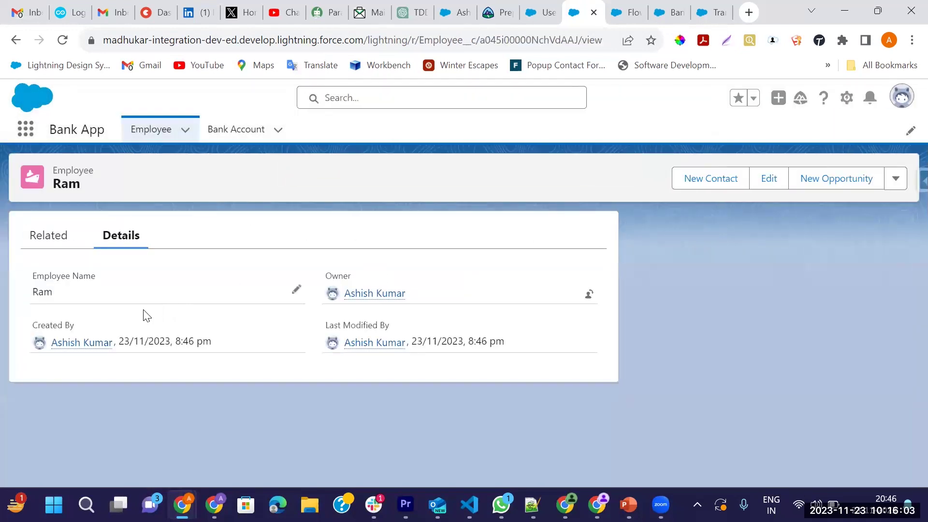
{"action": "left_click", "coordinate": [31, 242]}
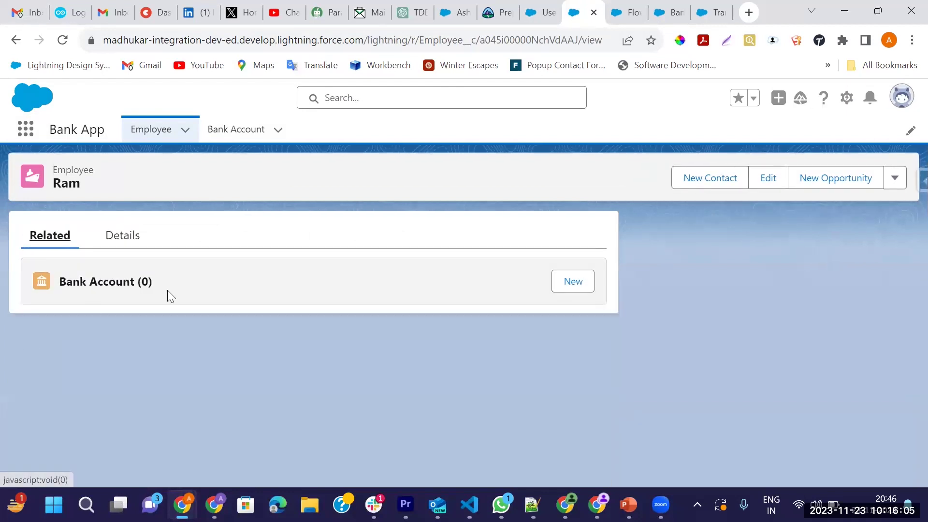
{"action": "left_click", "coordinate": [226, 133]}
Create and save a Bank Account named Axis linked to the new employee
{"action": "left_click", "coordinate": [737, 177]}
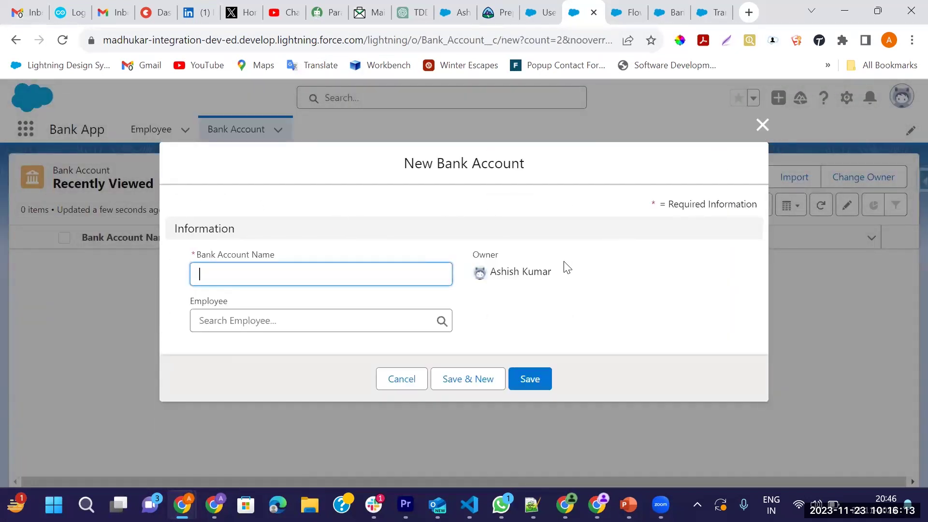
{"action": "left_click", "coordinate": [224, 270]}
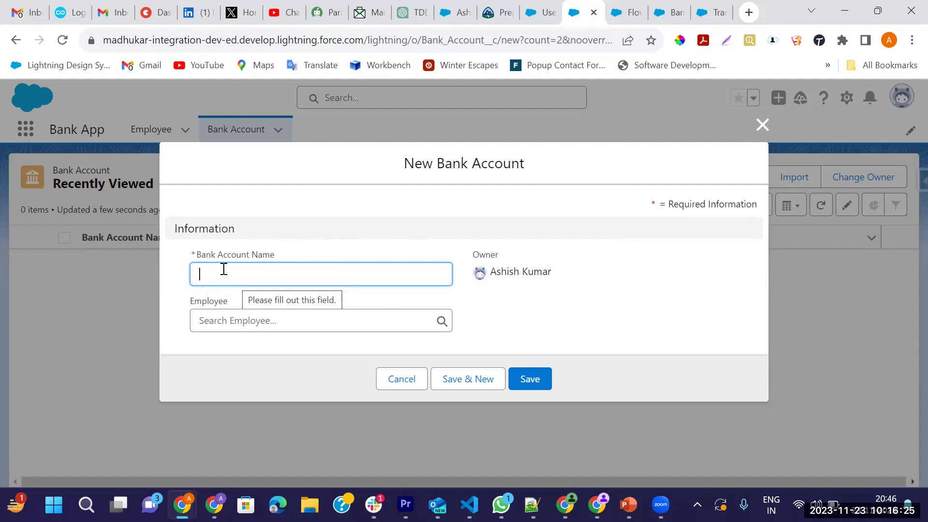
{"action": "type", "text": "Axis"}
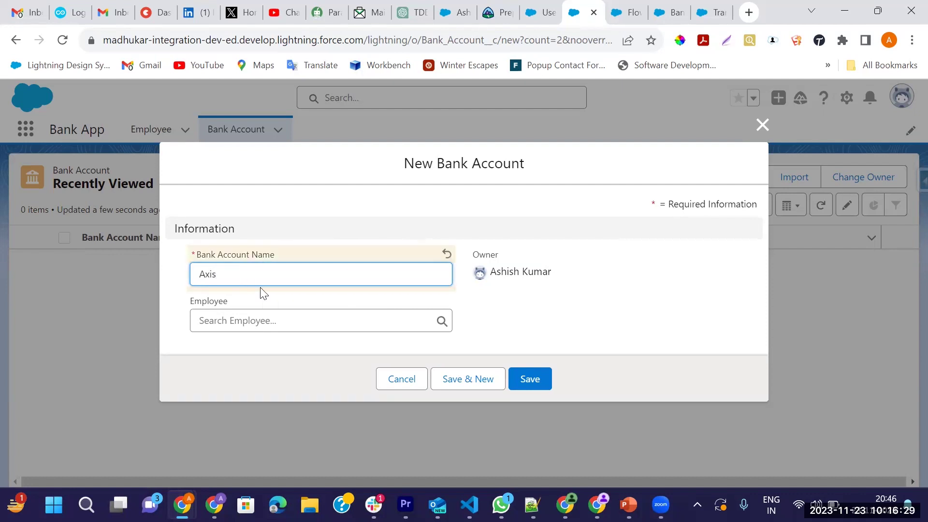
{"action": "left_click", "coordinate": [240, 321]}
{"action": "left_click", "coordinate": [239, 375]}
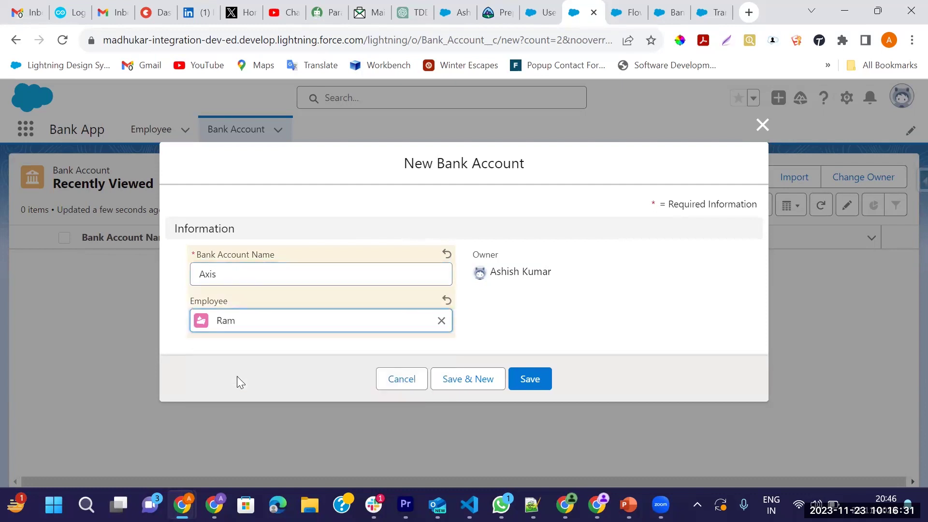
{"action": "left_click", "coordinate": [533, 383]}
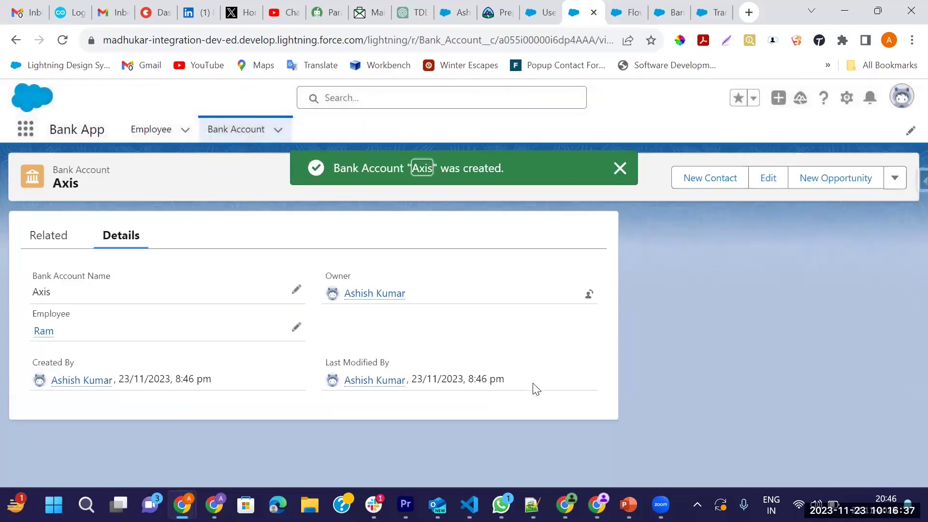
{"action": "left_click", "coordinate": [620, 169]}
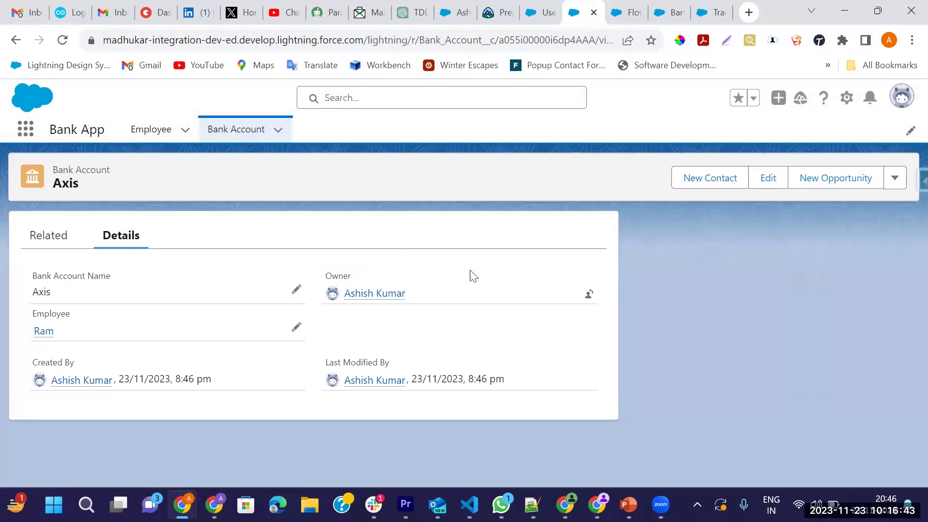
{"action": "left_click", "coordinate": [847, 100]}
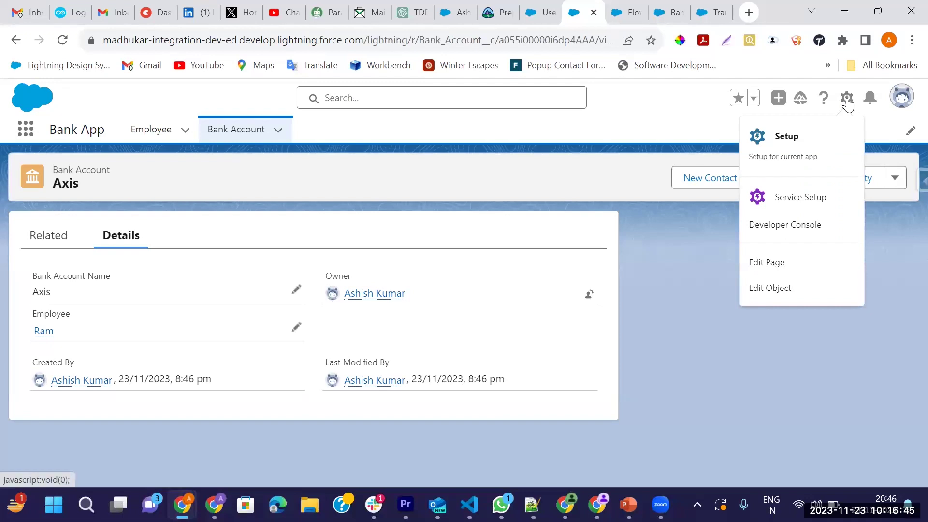
Edit the Bank Account record page and place the Flow Orchestration Work Guide in the right sidebar
{"action": "left_click", "coordinate": [766, 263]}
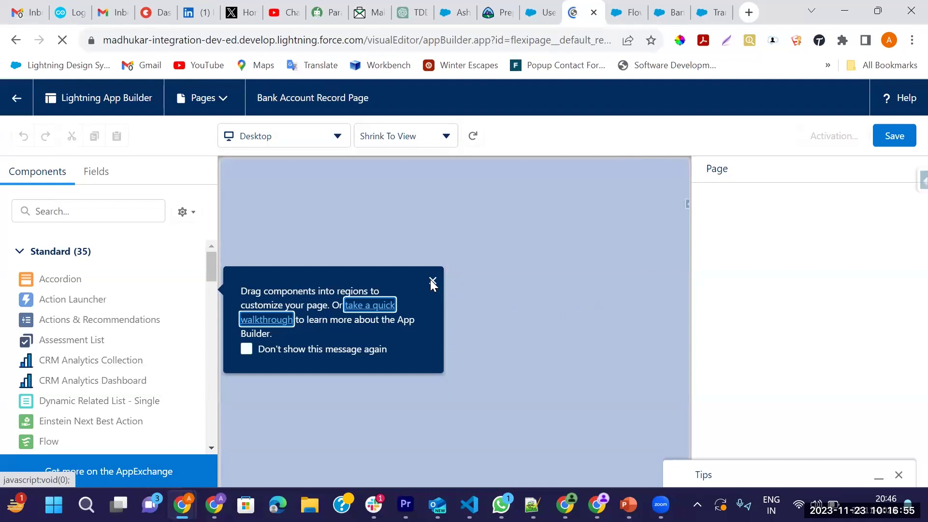
{"action": "left_click", "coordinate": [431, 281]}
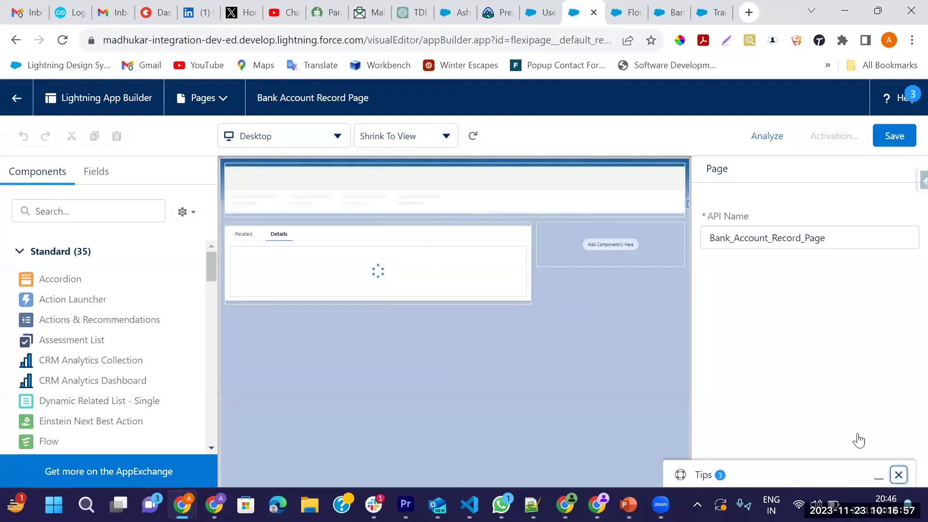
{"action": "left_click", "coordinate": [898, 474]}
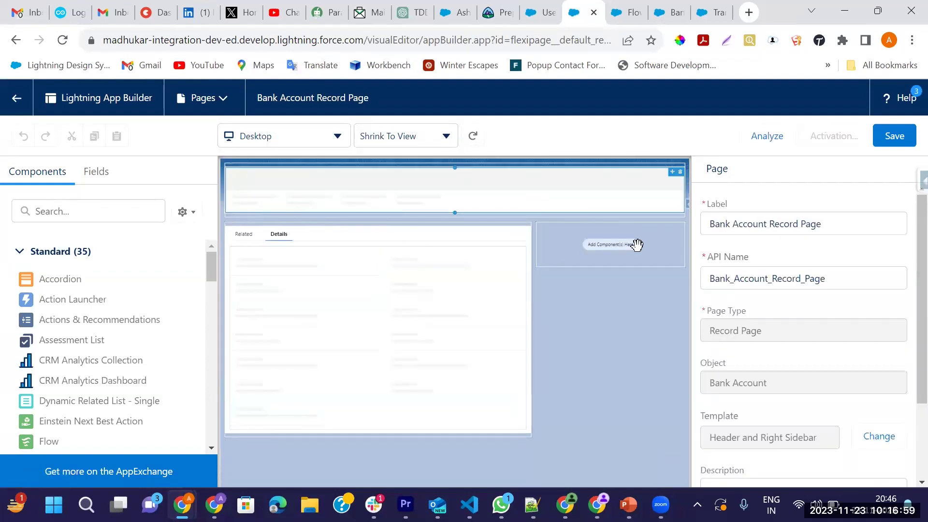
{"action": "left_click", "coordinate": [141, 208]}
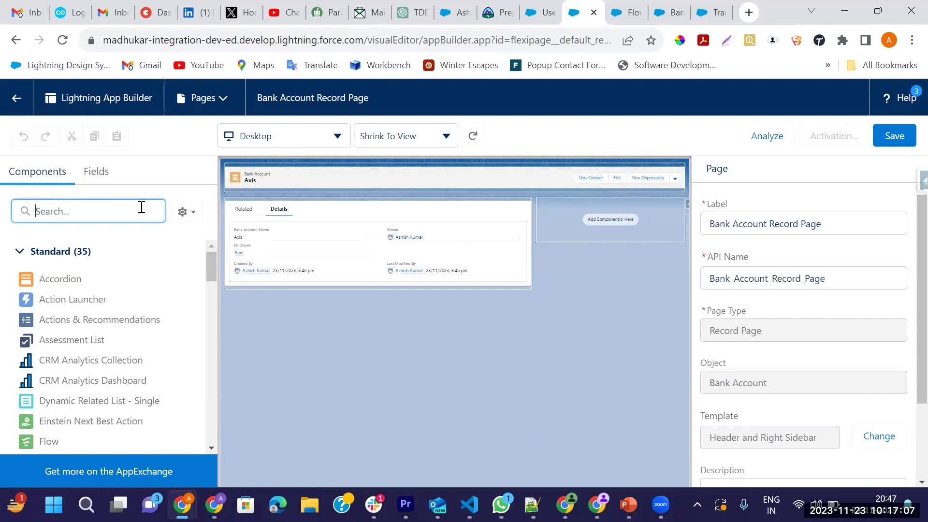
{"action": "type", "text": "Orch"}
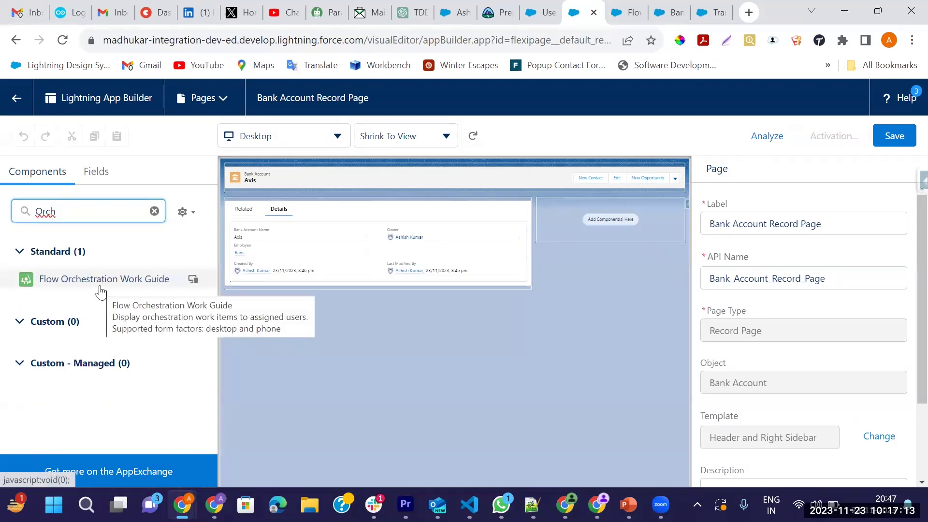
{"action": "left_click_drag", "start_coordinate": [93, 286], "coordinate": [545, 219]}
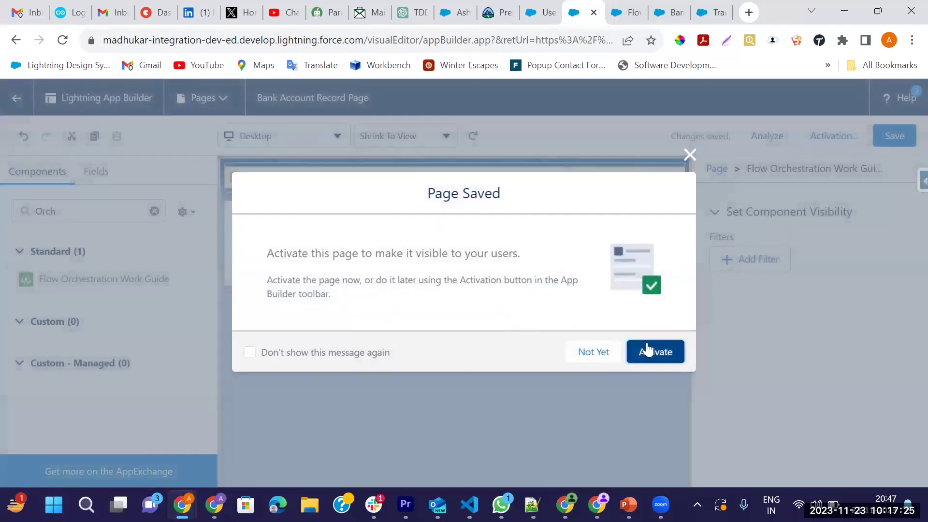
Activate the page as org default for desktop and phone, then save and return to the record
{"action": "left_click", "coordinate": [662, 353]}
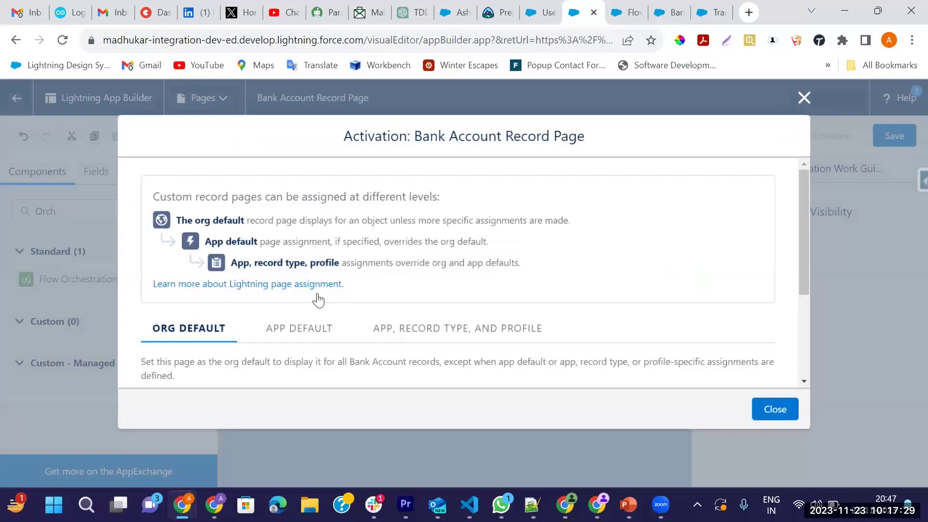
{"action": "scroll", "coordinate": [318, 299], "scroll_direction": "down", "scroll_amount": 3}
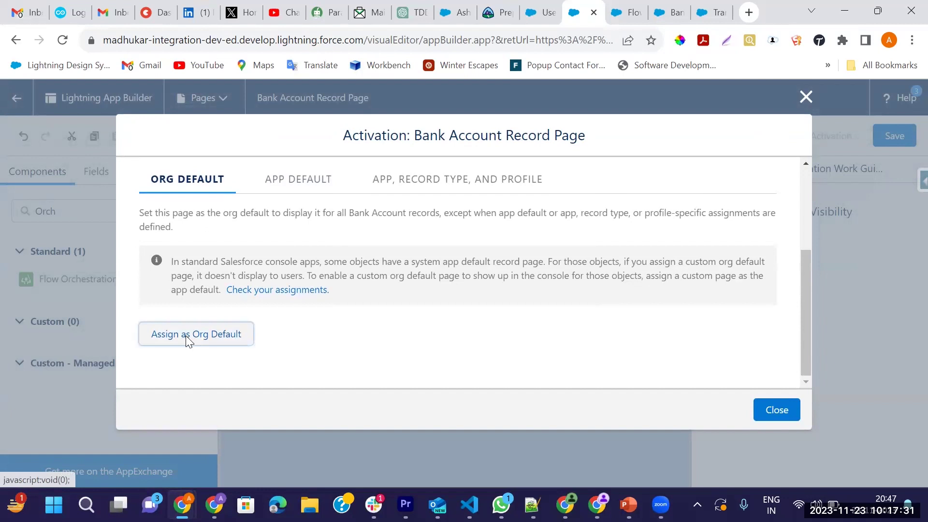
{"action": "left_click", "coordinate": [188, 340]}
{"action": "left_click", "coordinate": [283, 307]}
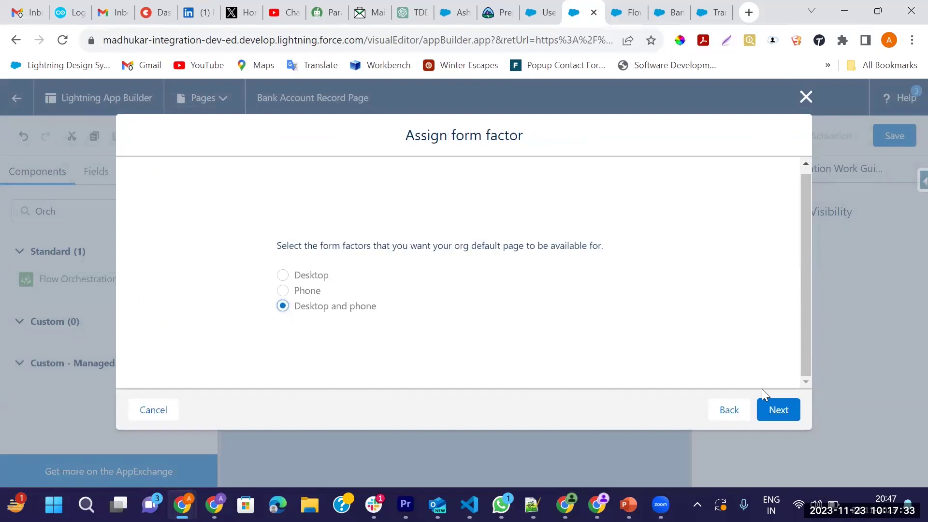
{"action": "left_click", "coordinate": [779, 410]}
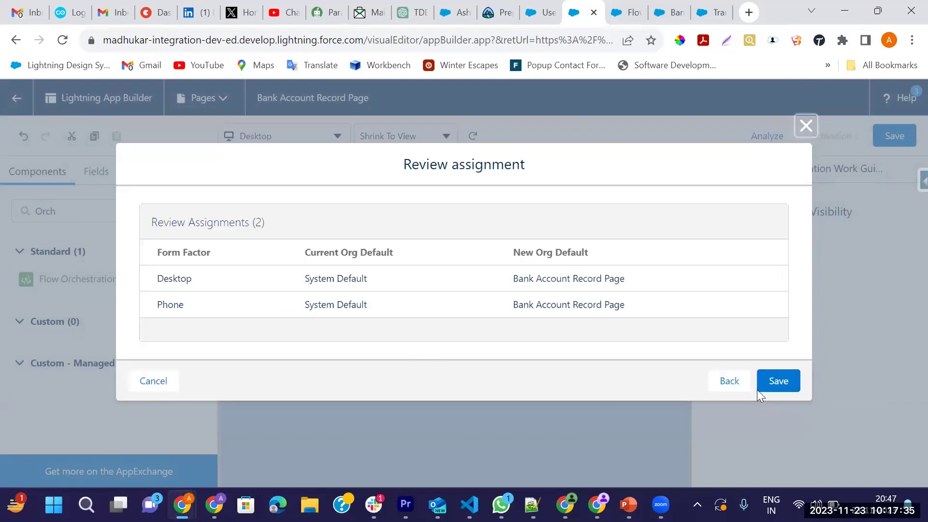
{"action": "left_click", "coordinate": [758, 389]}
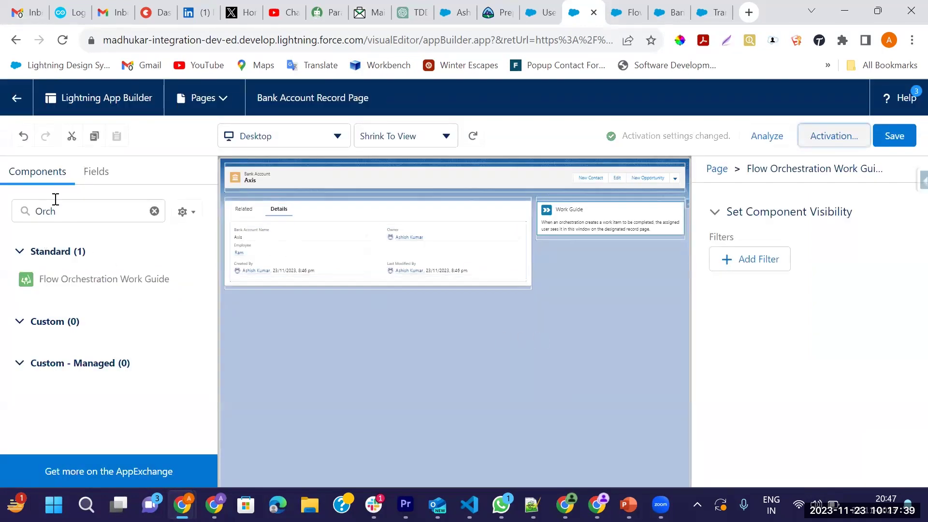
{"action": "left_click", "coordinate": [894, 136]}
{"action": "left_click", "coordinate": [16, 98]}
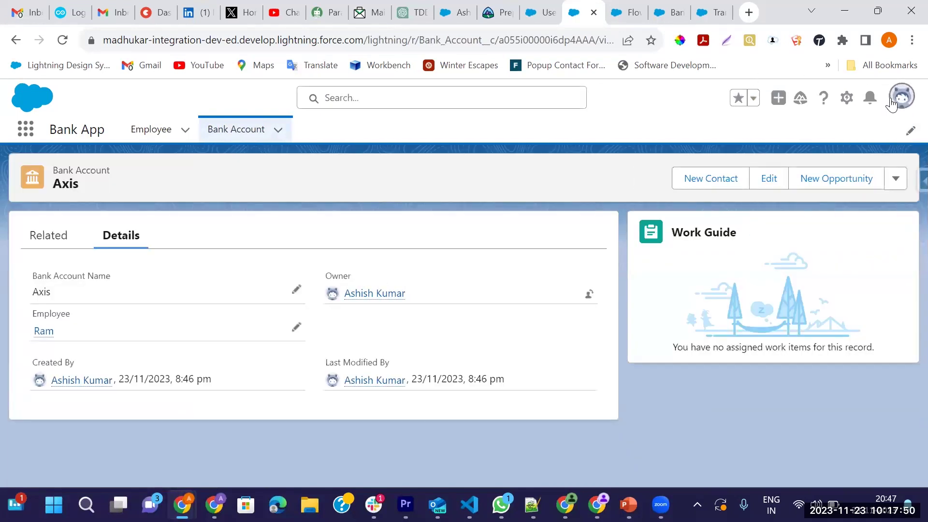
Confirm the Work Guide shows no work items, then view the account's related transactions
{"action": "left_click", "coordinate": [891, 101]}
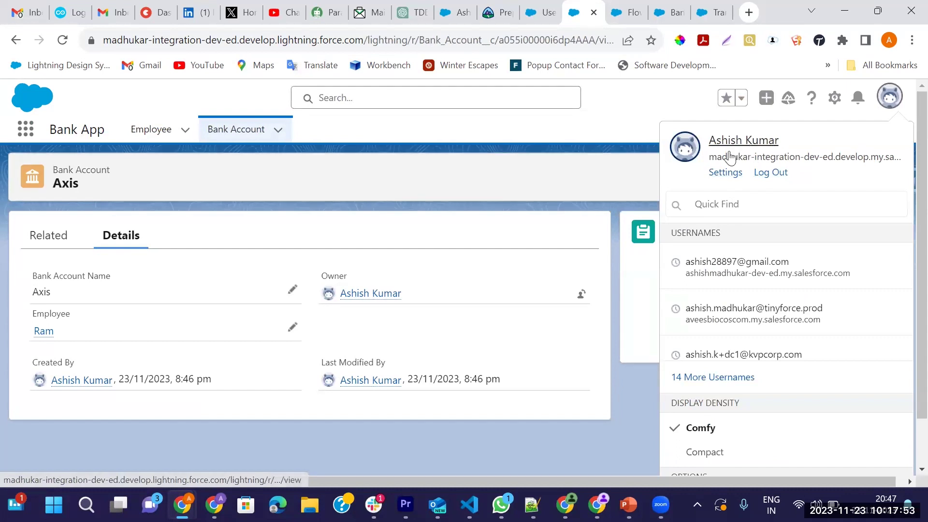
{"action": "left_click", "coordinate": [534, 157]}
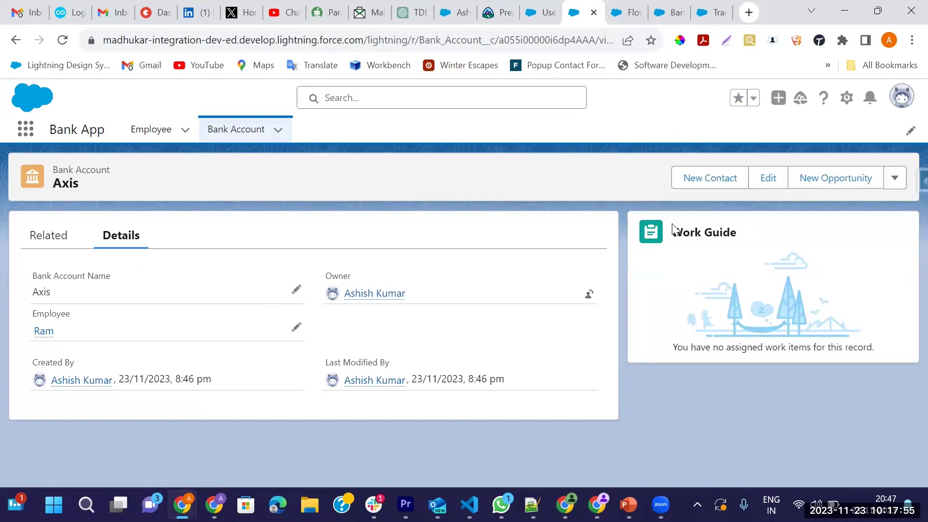
{"action": "left_click_drag", "start_coordinate": [676, 232], "coordinate": [747, 237]}
{"action": "double_click", "coordinate": [676, 347]}
{"action": "left_click_drag", "start_coordinate": [723, 351], "coordinate": [867, 350]}
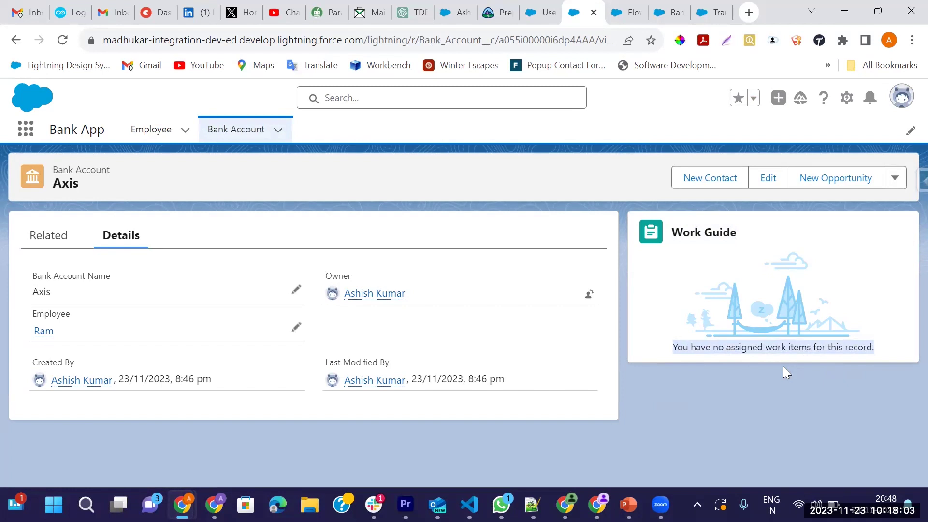
{"action": "left_click", "coordinate": [38, 238]}
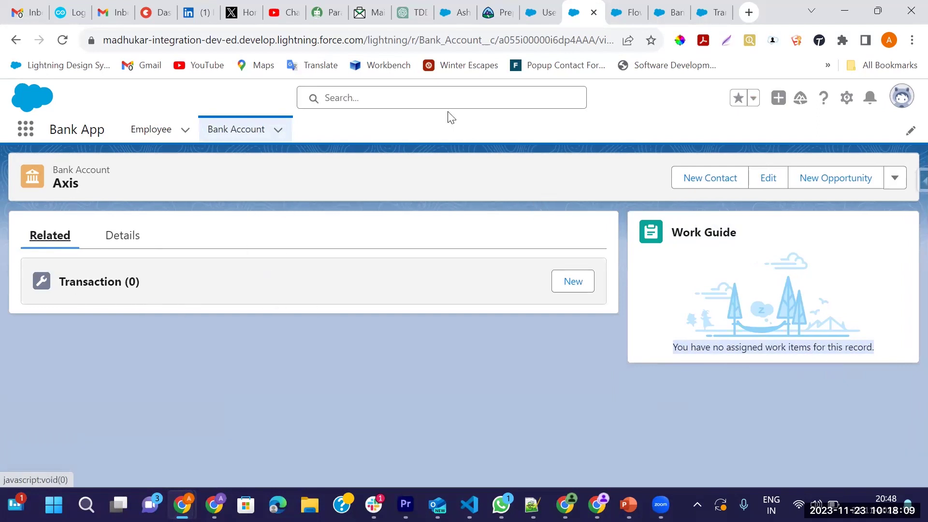
Find the other test user in global search and open their user detail page
{"action": "left_click", "coordinate": [443, 99]}
{"action": "type", "text": "sfdc madhu"}
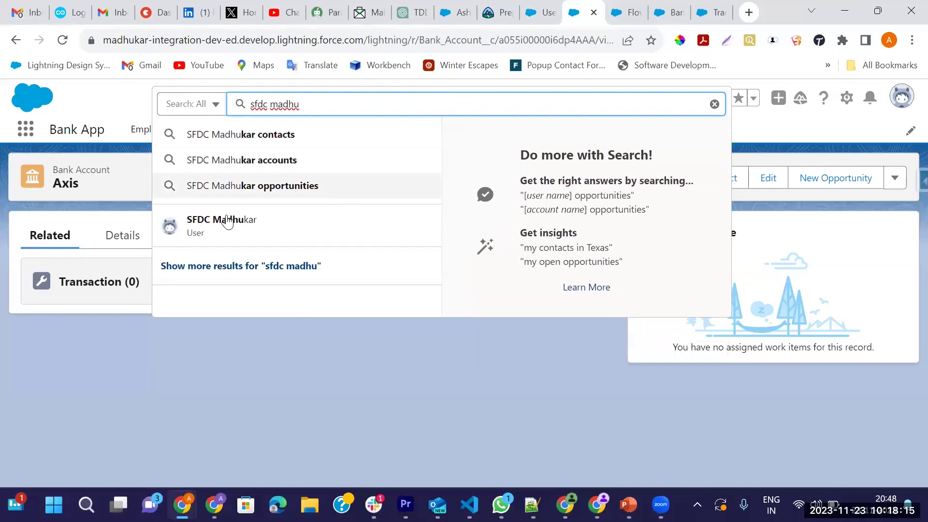
{"action": "left_click", "coordinate": [227, 222]}
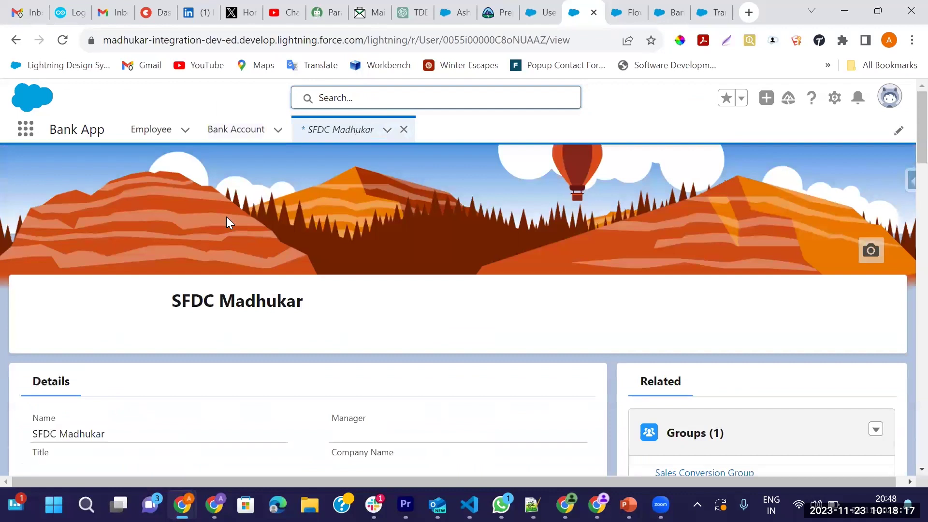
{"action": "left_click", "coordinate": [843, 302]}
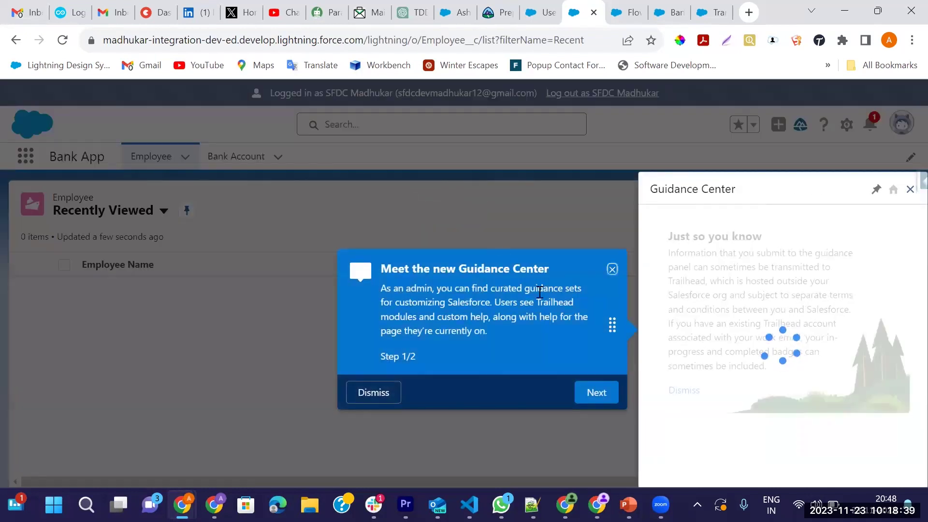
Dismiss the Guidance Center, then open Axis from the All bank accounts list view
{"action": "left_click", "coordinate": [611, 269]}
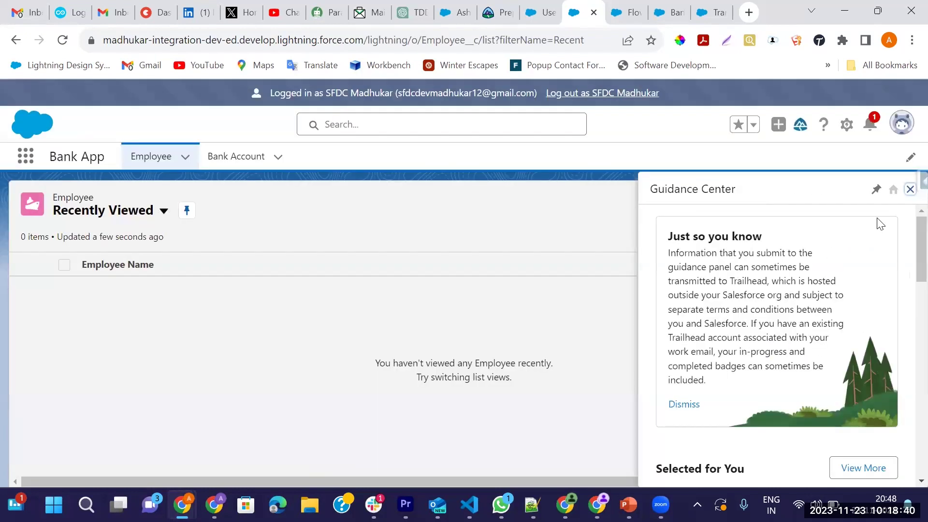
{"action": "left_click", "coordinate": [909, 191]}
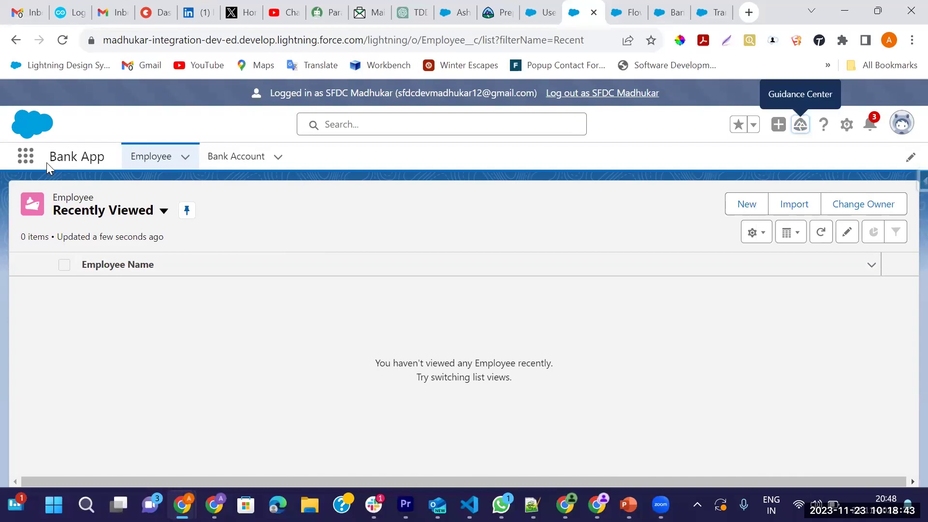
{"action": "left_click", "coordinate": [232, 163]}
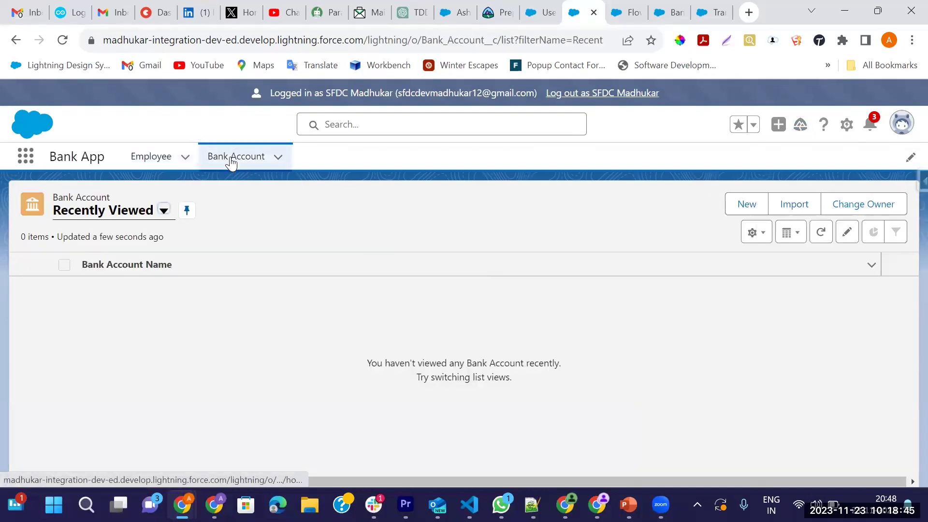
{"action": "left_click", "coordinate": [164, 210]}
{"action": "left_click", "coordinate": [88, 261]}
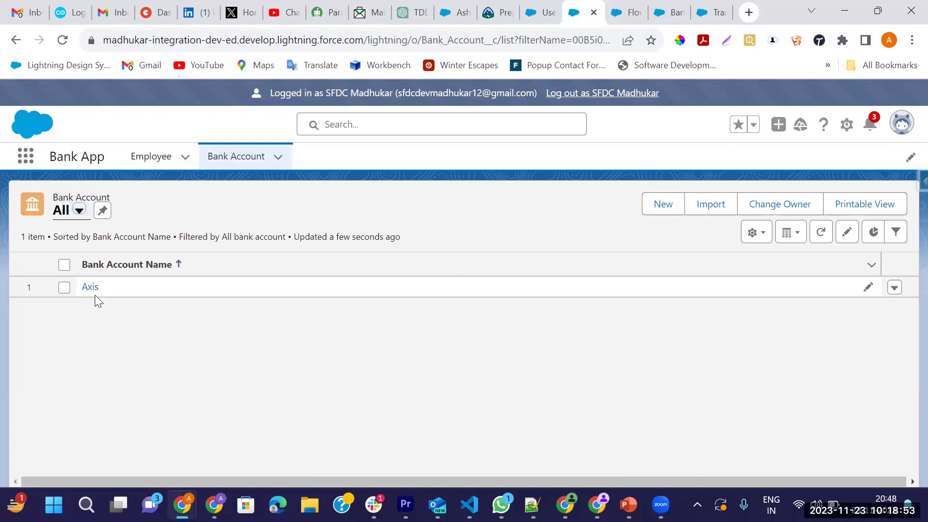
{"action": "left_click", "coordinate": [92, 290]}
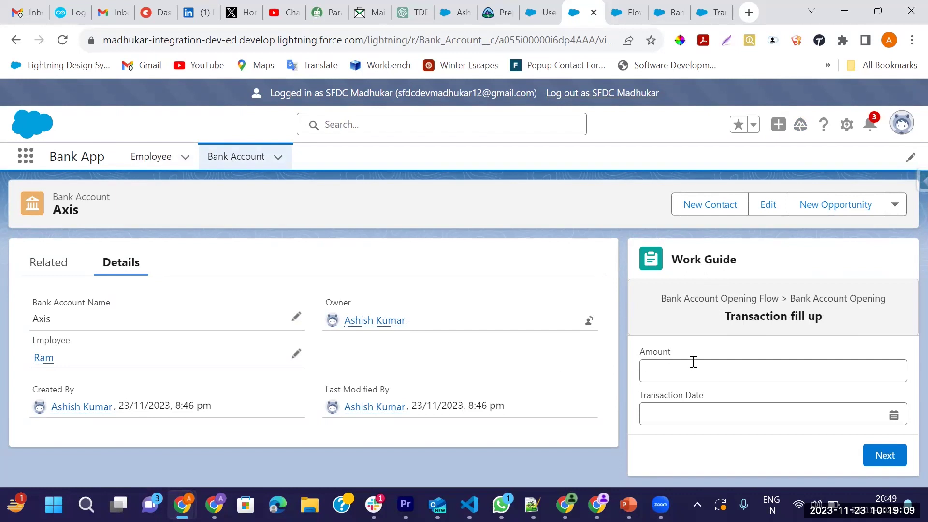
Enter amount 800 (₹8,000) and transaction date 23 November 2023, then submit the work item
{"action": "left_click", "coordinate": [658, 368]}
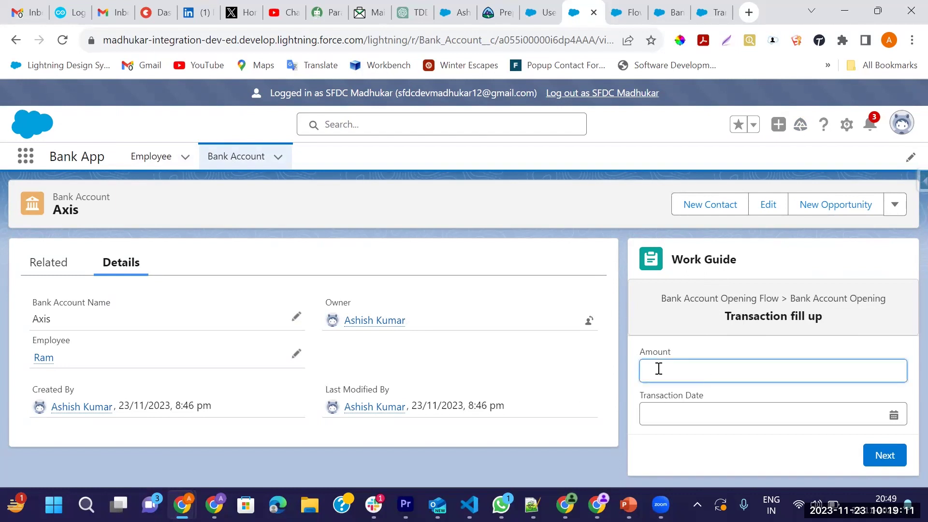
{"action": "type", "text": "8000"}
{"action": "left_click", "coordinate": [894, 413]}
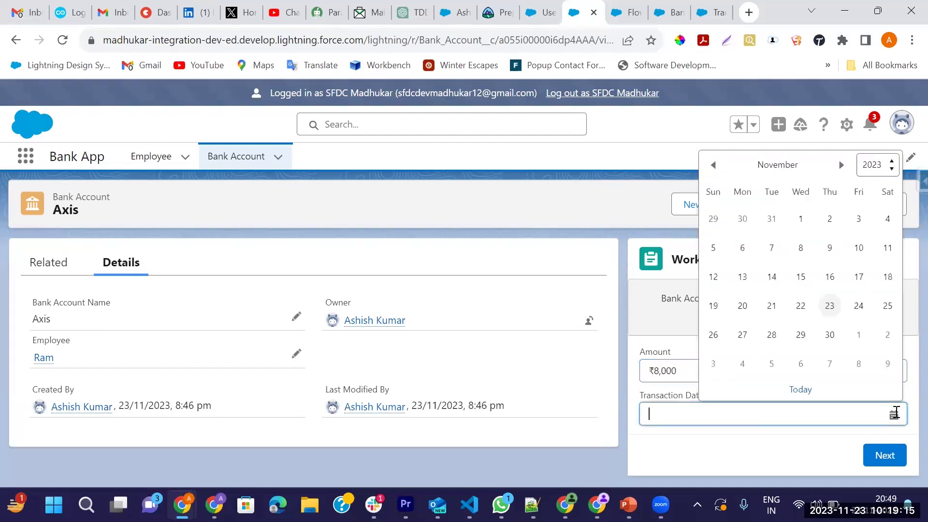
{"action": "left_click", "coordinate": [830, 306]}
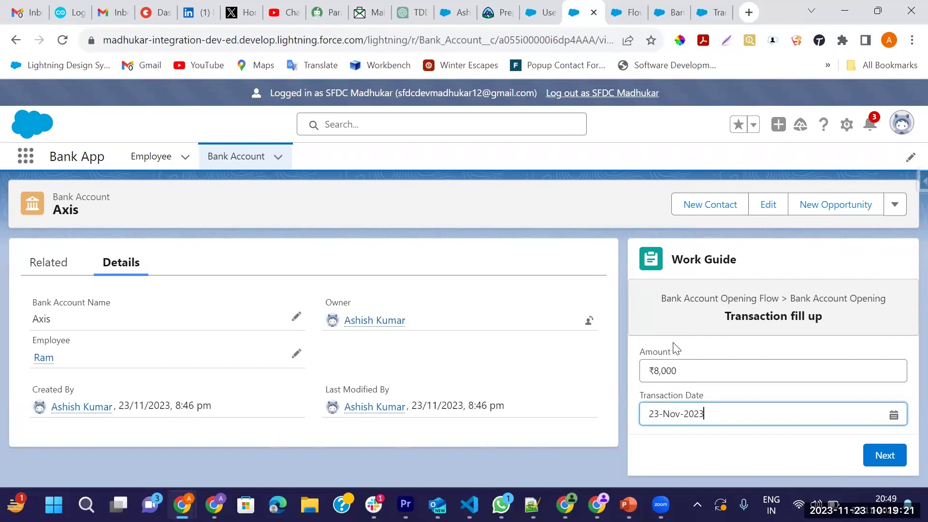
{"action": "left_click", "coordinate": [884, 456]}
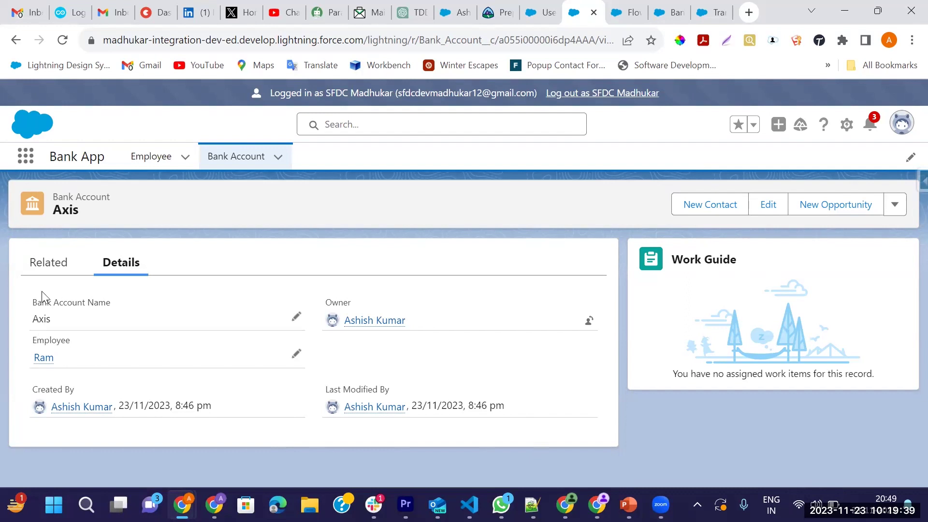
Open TR-00001 from the related Transactions and verify Axis, ₹8,000 and 23/11/2023
{"action": "left_click", "coordinate": [47, 276]}
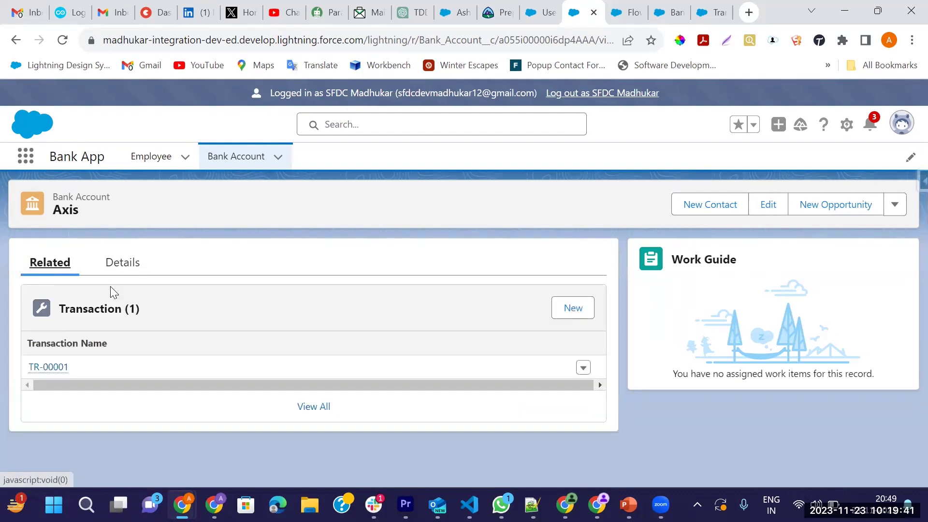
{"action": "left_click", "coordinate": [46, 367]}
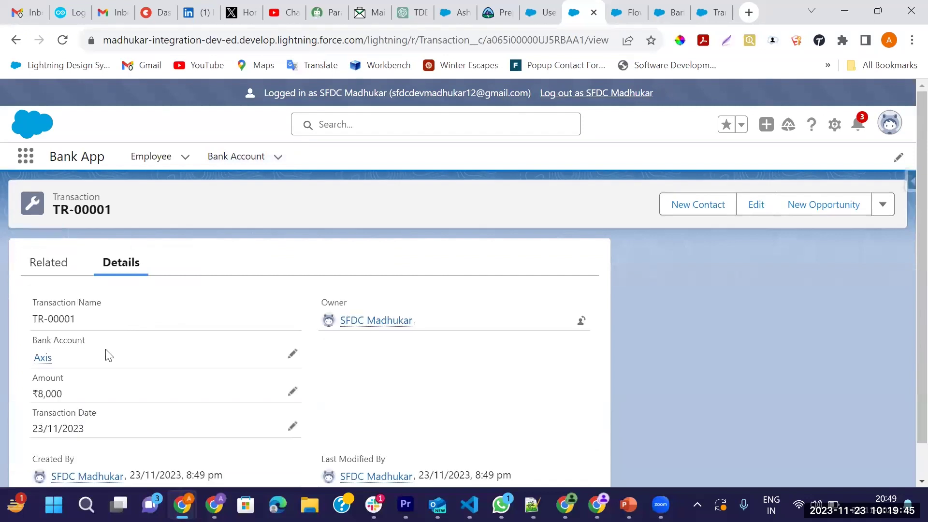
{"action": "scroll", "coordinate": [45, 298], "scroll_direction": "down", "scroll_amount": 1}
{"action": "left_click_drag", "start_coordinate": [36, 283], "coordinate": [97, 284]}
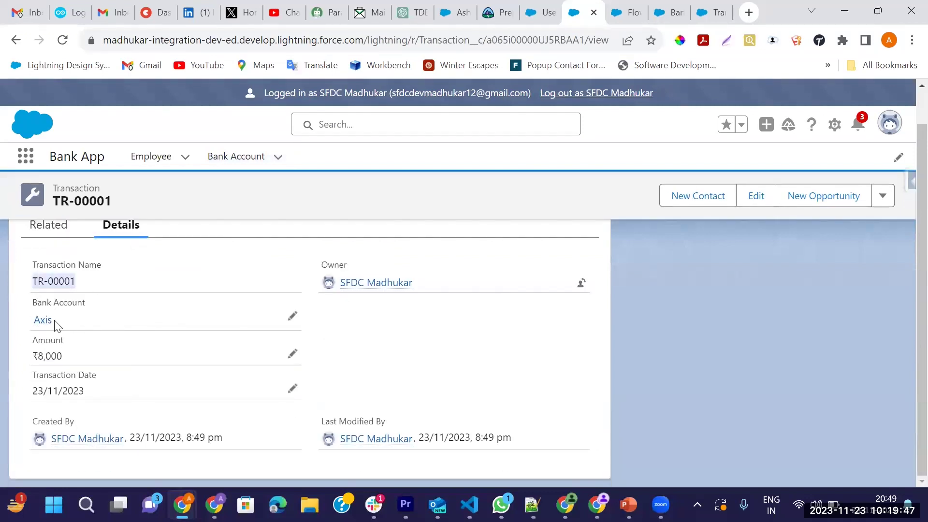
{"action": "left_click", "coordinate": [49, 321]}
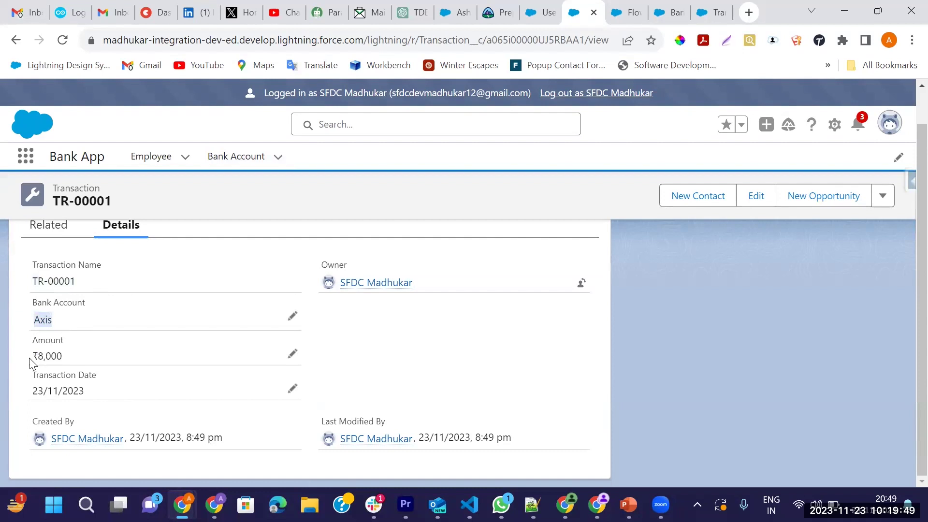
{"action": "left_click_drag", "start_coordinate": [31, 356], "coordinate": [94, 358]}
{"action": "left_click_drag", "start_coordinate": [29, 388], "coordinate": [113, 396]}
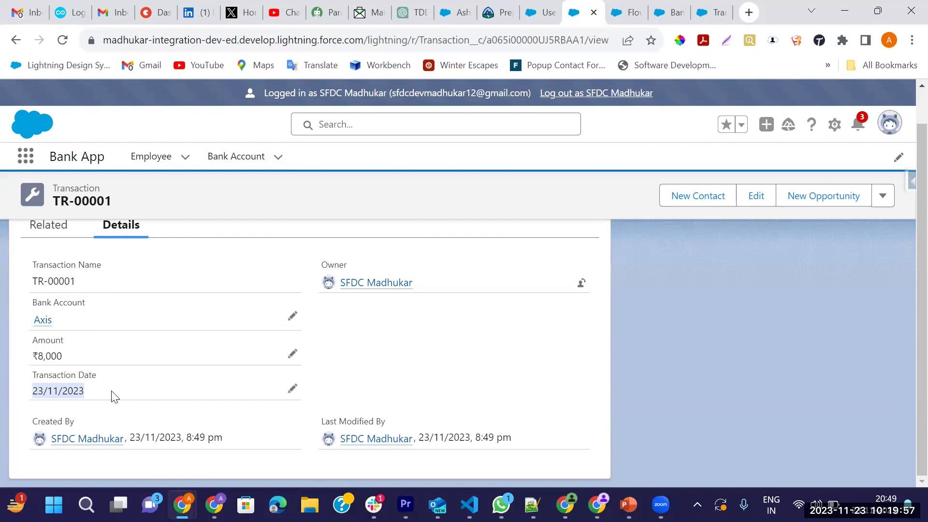
{"action": "scroll", "coordinate": [89, 357], "scroll_direction": "up", "scroll_amount": 1}
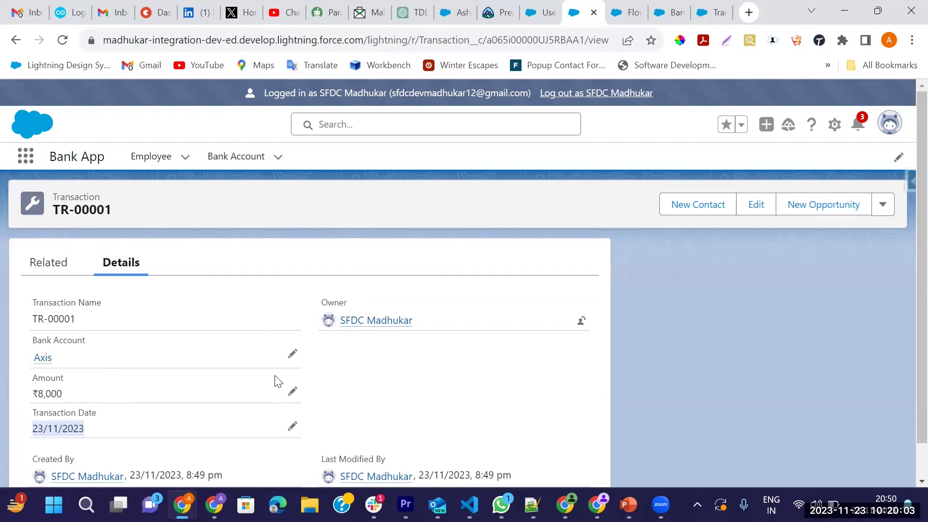
Log out of the impersonated user and log in with the saved username
{"action": "left_click", "coordinate": [612, 93]}
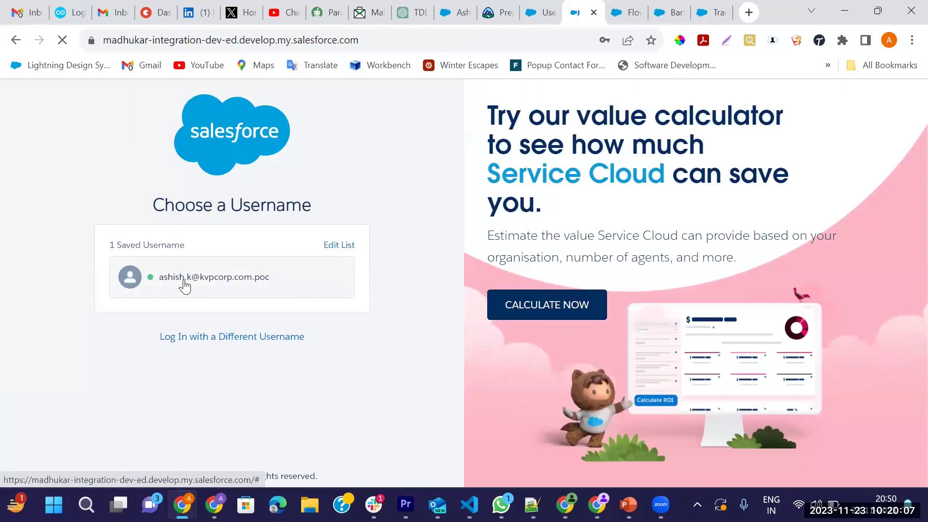
{"action": "left_click", "coordinate": [184, 281]}
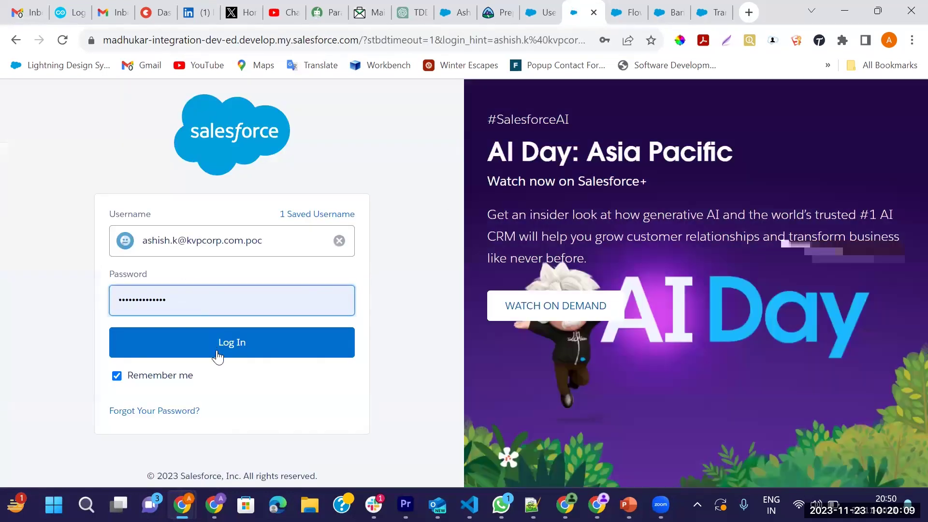
{"action": "left_click", "coordinate": [217, 355]}
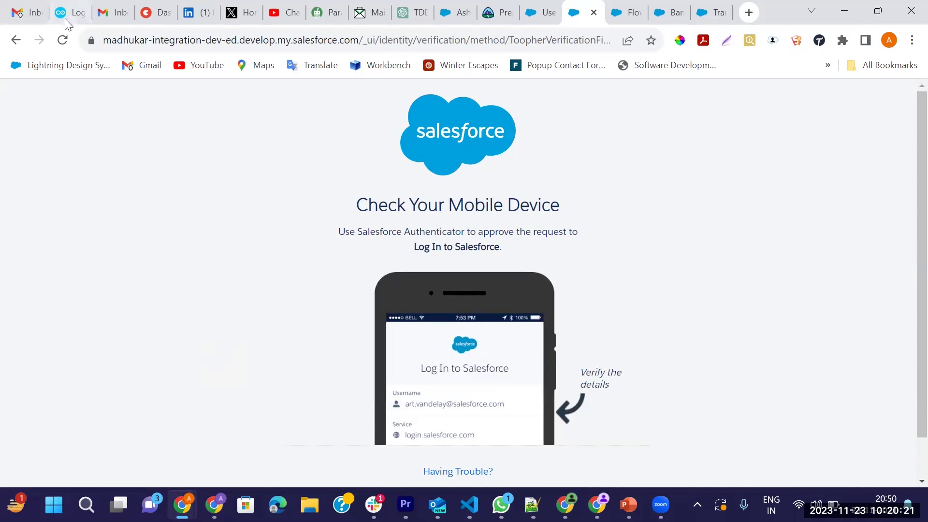
{"action": "left_click", "coordinate": [63, 38]}
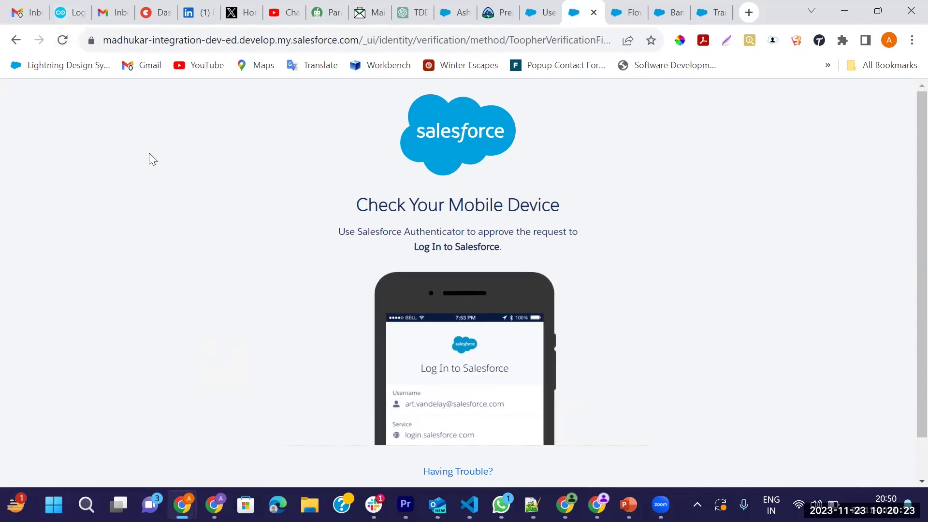
Reopen login.salesforce.com in a new tab and sign in as the administrator
{"action": "left_click", "coordinate": [594, 12]}
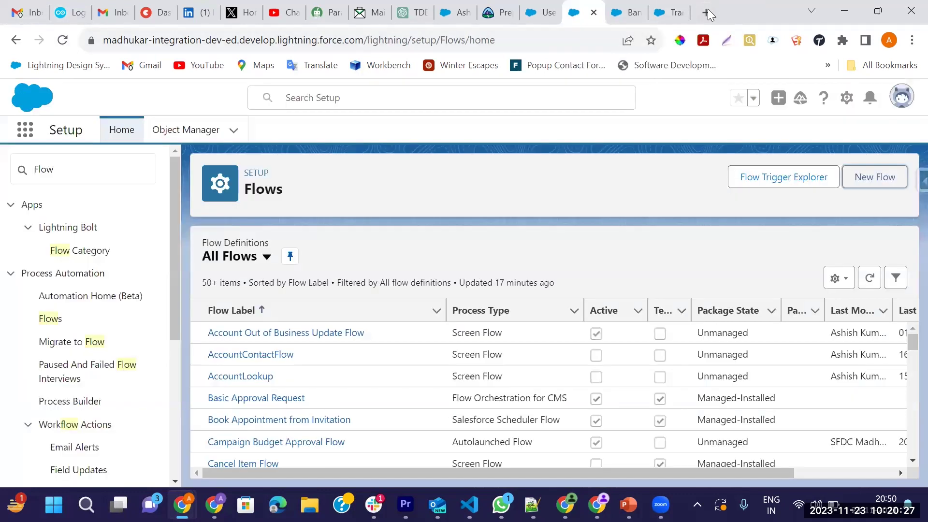
{"action": "left_click", "coordinate": [706, 13]}
{"action": "type", "text": "lo"}
{"action": "key", "text": "Return"}
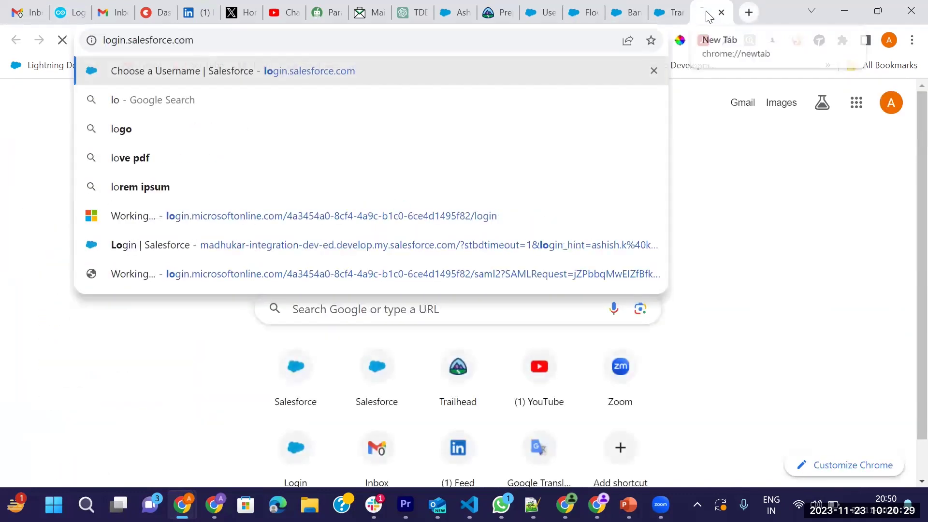
{"action": "left_click", "coordinate": [205, 279]}
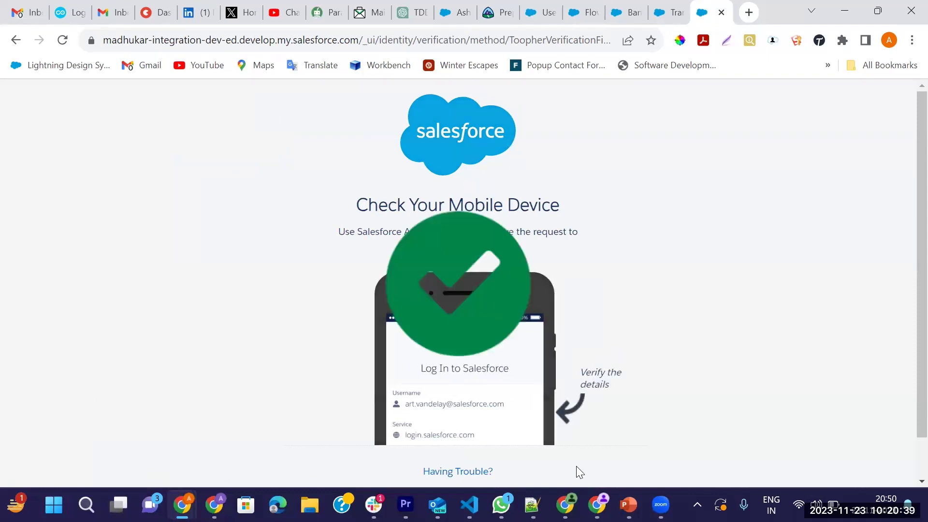
{"action": "mouse_move", "coordinate": [480, 489]}
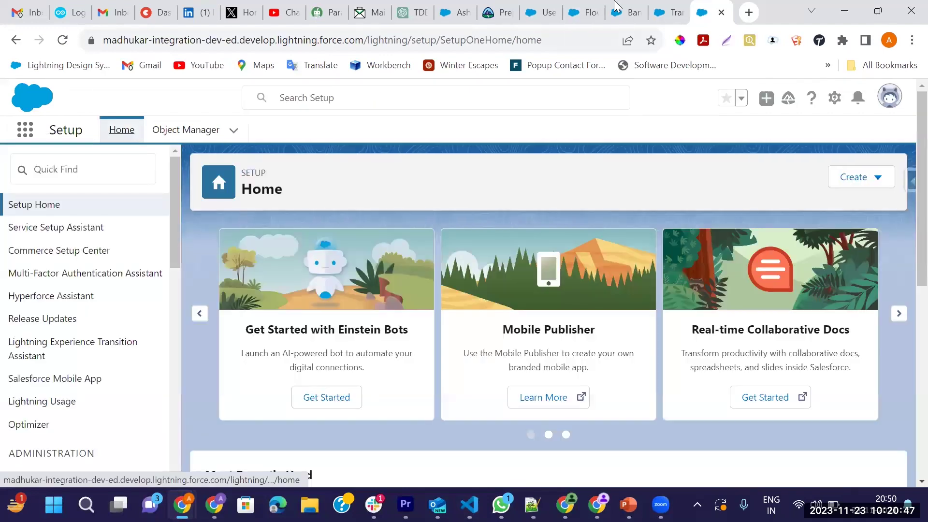
Browse the open tabs and try an App Launcher search for 'Barb', which finds nothing
{"action": "left_click", "coordinate": [618, 11]}
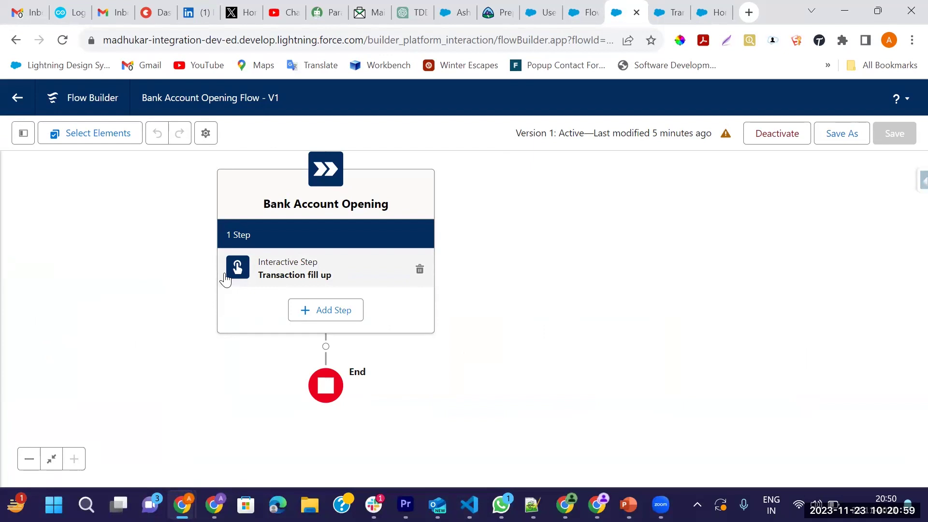
{"action": "left_click", "coordinate": [544, 18]}
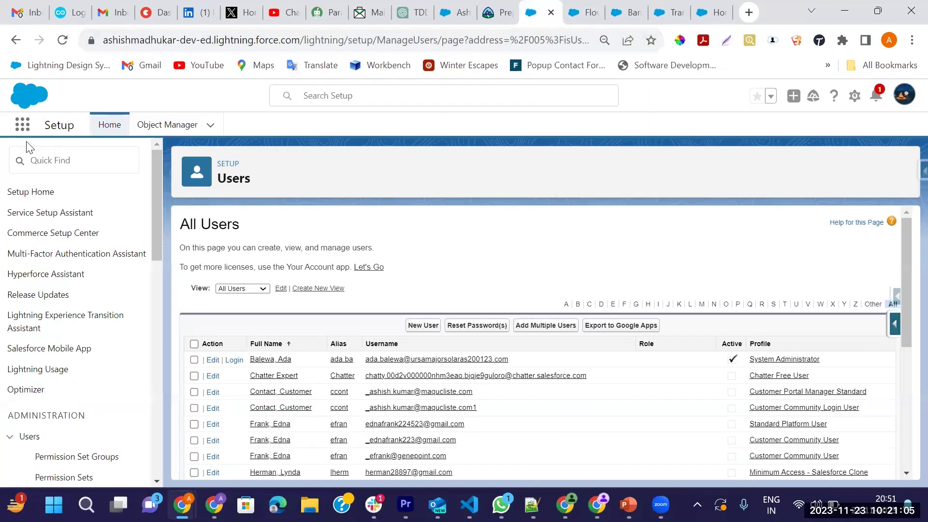
{"action": "left_click", "coordinate": [22, 127]}
{"action": "type", "text": "Barb"}
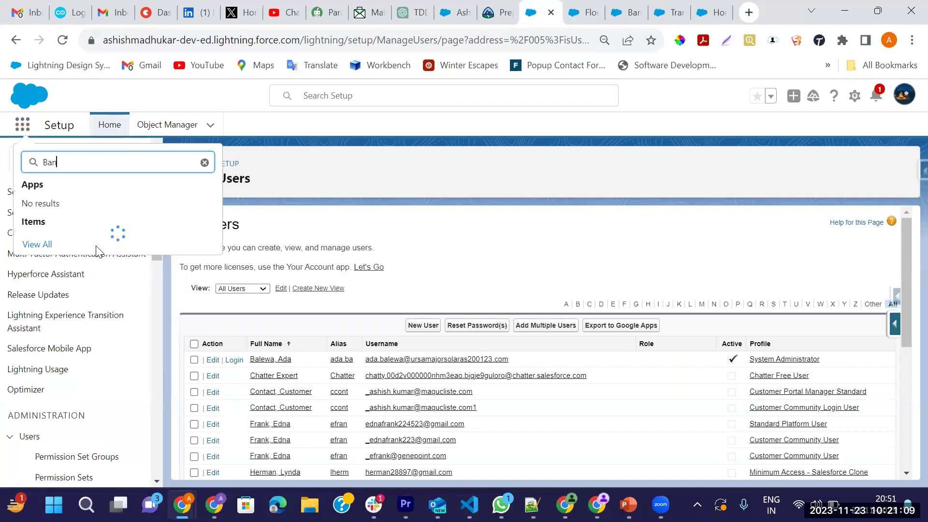
{"action": "left_click", "coordinate": [356, 180]}
From Setup Home, search the App Launcher for 'Bank' and open the Bank App
{"action": "key", "text": "ctrl+Tab"}
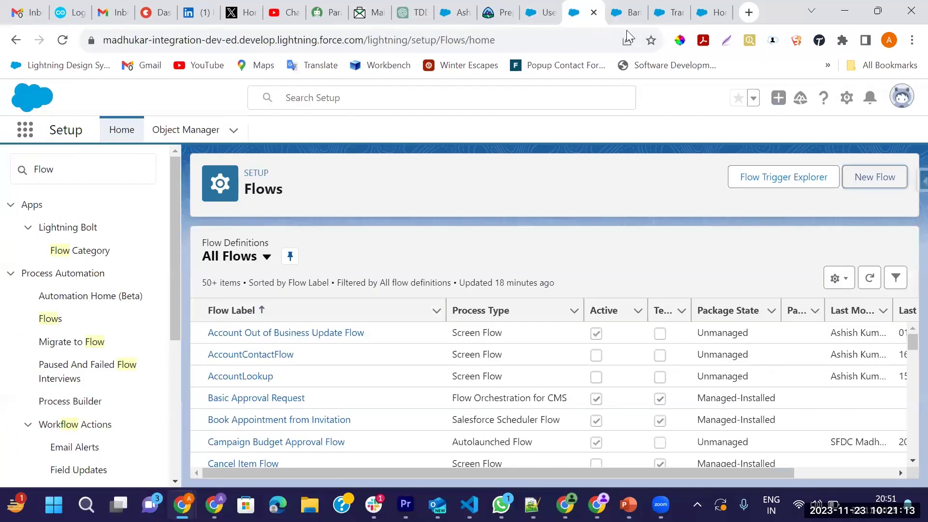
{"action": "left_click", "coordinate": [628, 13]}
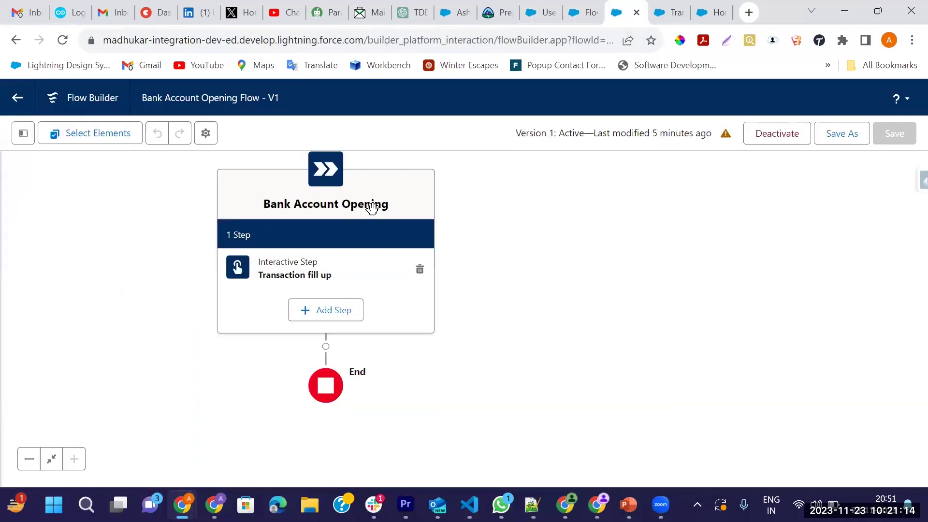
{"action": "left_click", "coordinate": [680, 11]}
{"action": "left_click", "coordinate": [726, 7]}
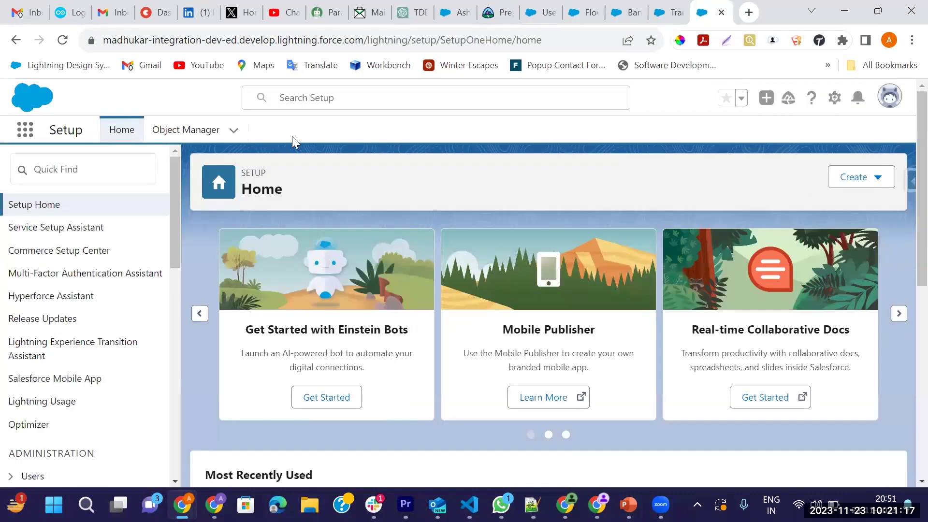
{"action": "left_click", "coordinate": [24, 131]}
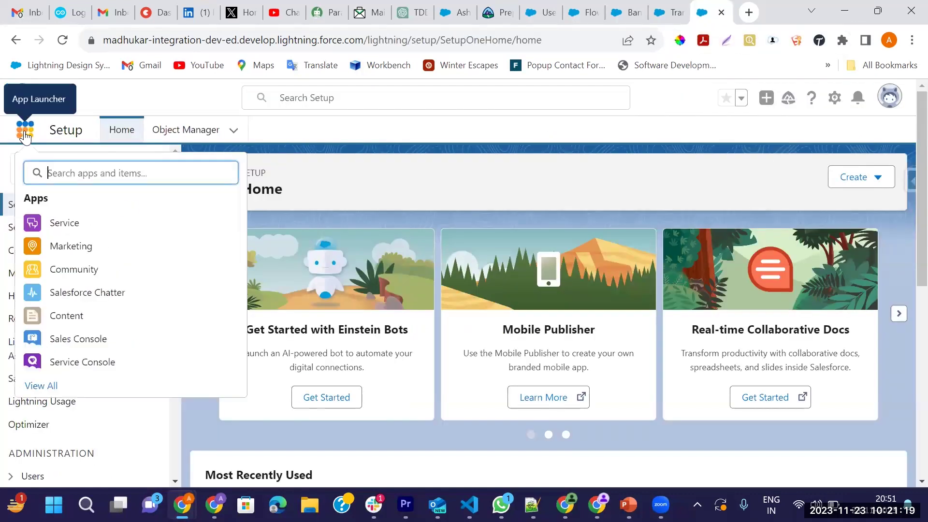
{"action": "type", "text": "Bank"}
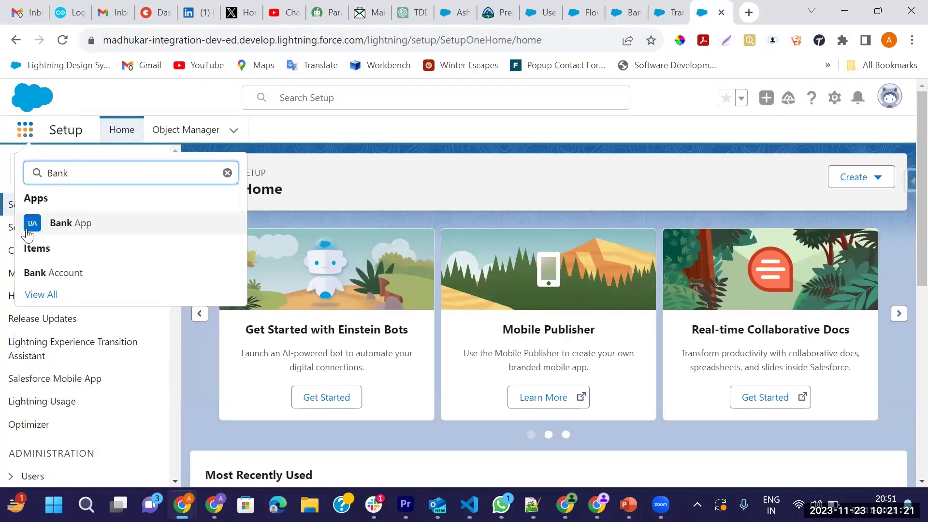
{"action": "left_click", "coordinate": [77, 233]}
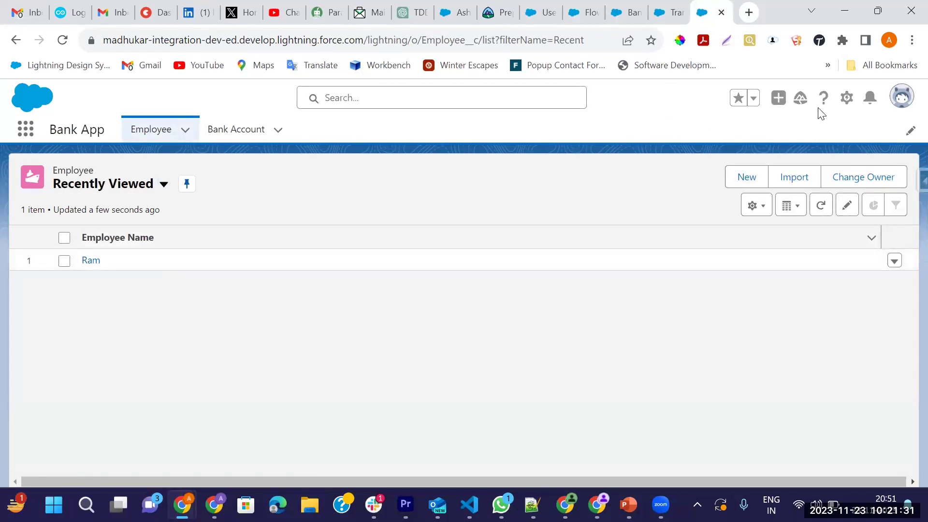
{"action": "left_click", "coordinate": [845, 104]}
Start a new custom field on the Employee object with data type Email
{"action": "left_click", "coordinate": [778, 265]}
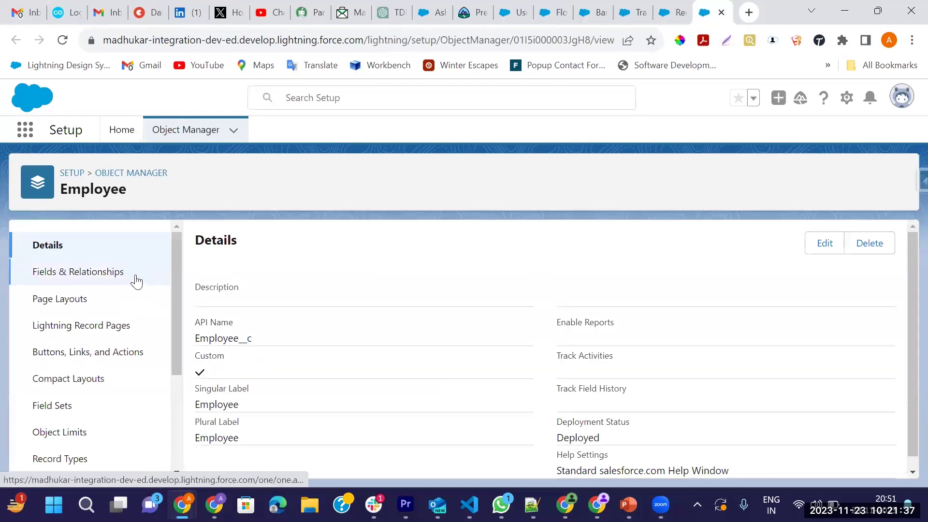
{"action": "left_click", "coordinate": [74, 281]}
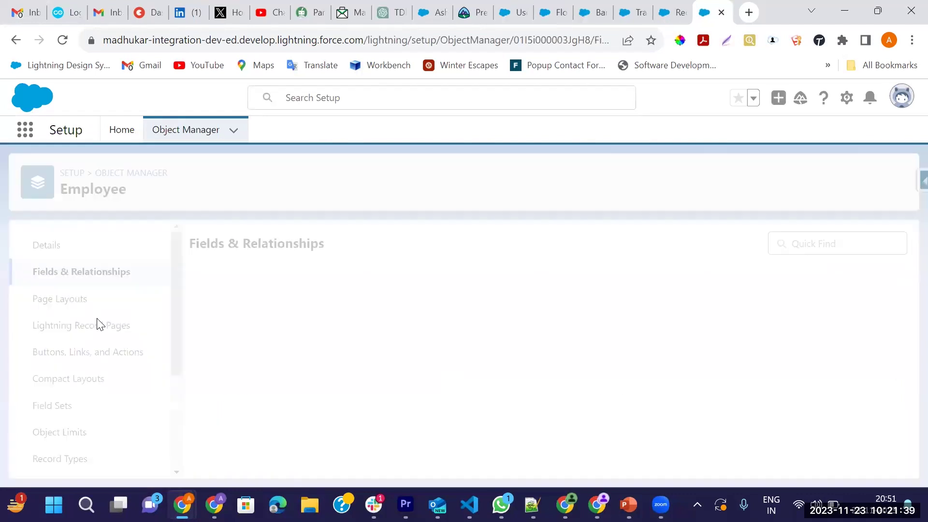
{"action": "left_click", "coordinate": [595, 248]}
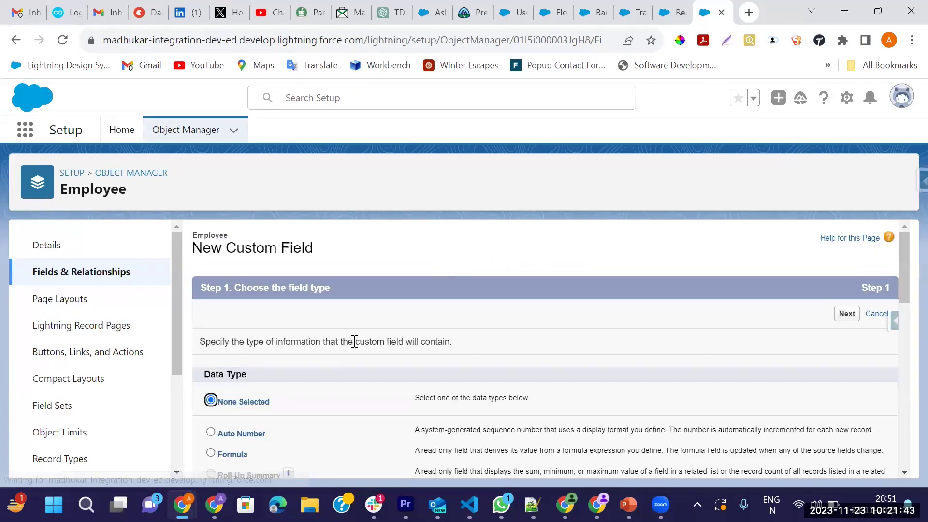
{"action": "scroll", "coordinate": [328, 365], "scroll_direction": "down", "scroll_amount": 3}
{"action": "scroll", "coordinate": [328, 364], "scroll_direction": "down", "scroll_amount": 7}
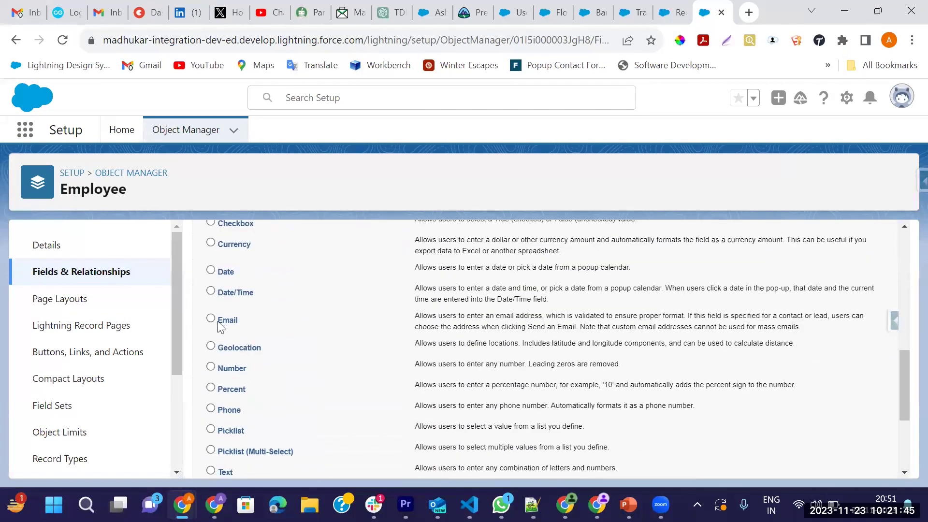
{"action": "left_click", "coordinate": [211, 318]}
{"action": "scroll", "coordinate": [430, 337], "scroll_direction": "down", "scroll_amount": 4}
{"action": "left_click", "coordinate": [847, 463]}
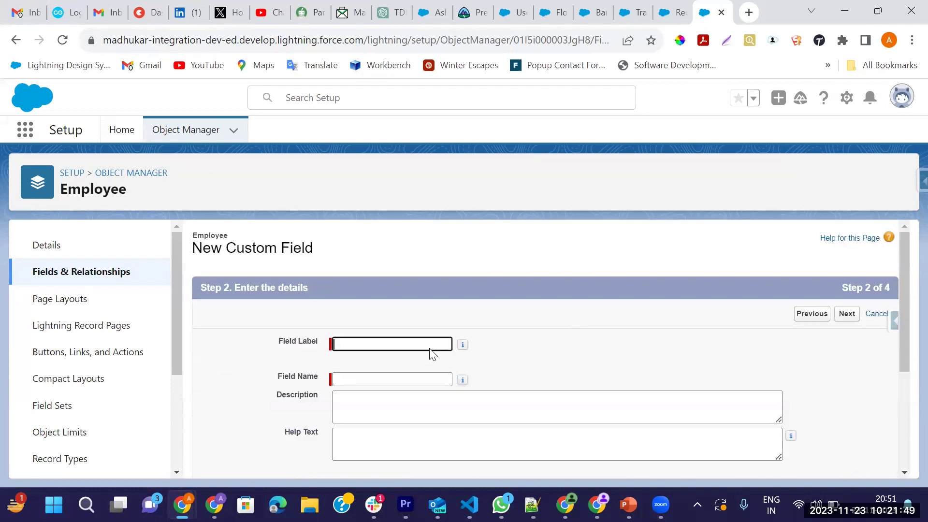
Label the field 'Email', keep the default security and layouts, and save it
{"action": "type", "text": "Email"}
{"action": "key", "text": "Tab"}
{"action": "left_click", "coordinate": [849, 318]}
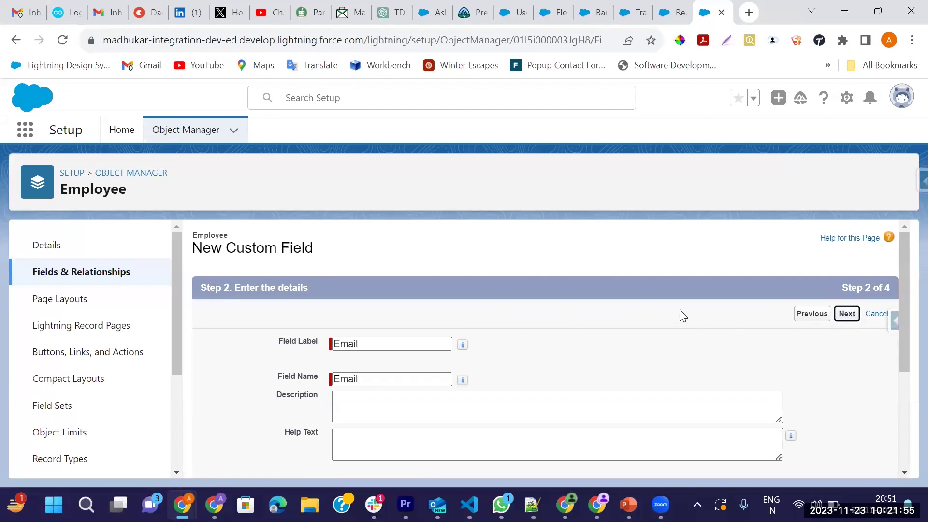
{"action": "left_click", "coordinate": [843, 317]}
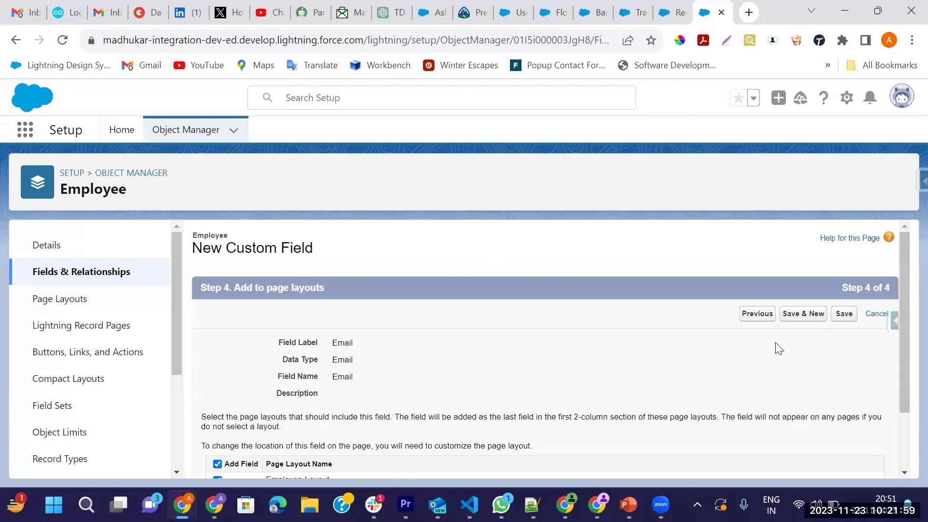
{"action": "left_click", "coordinate": [843, 313]}
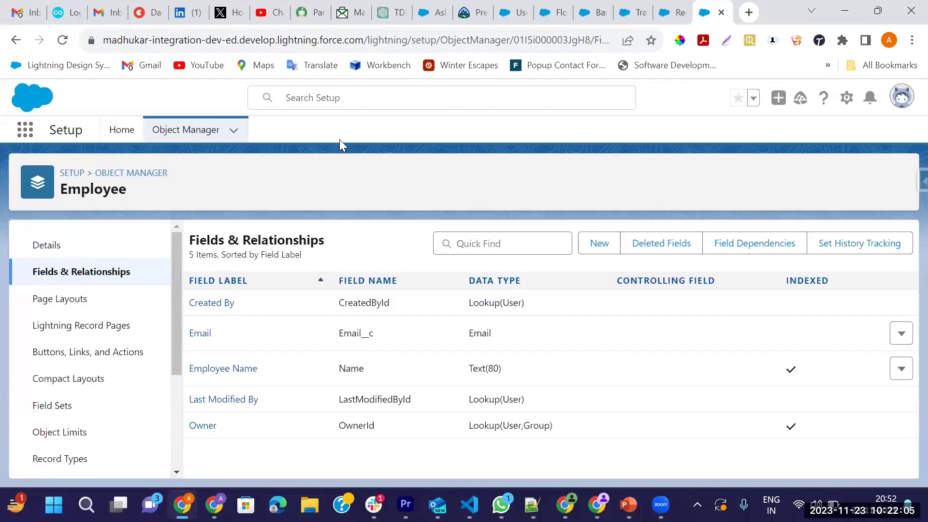
{"action": "left_click", "coordinate": [677, 23]}
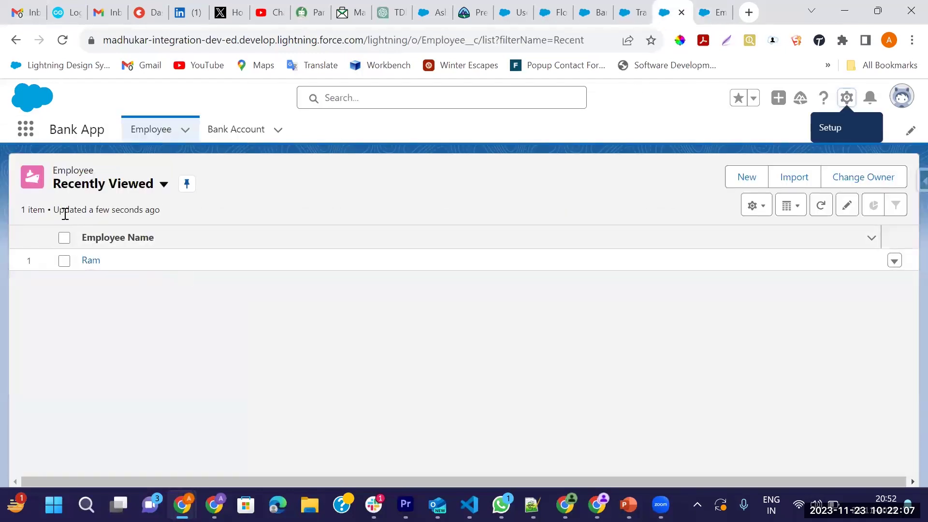
Open the single employee record and save an e-mail address in its Email field
{"action": "left_click", "coordinate": [97, 261]}
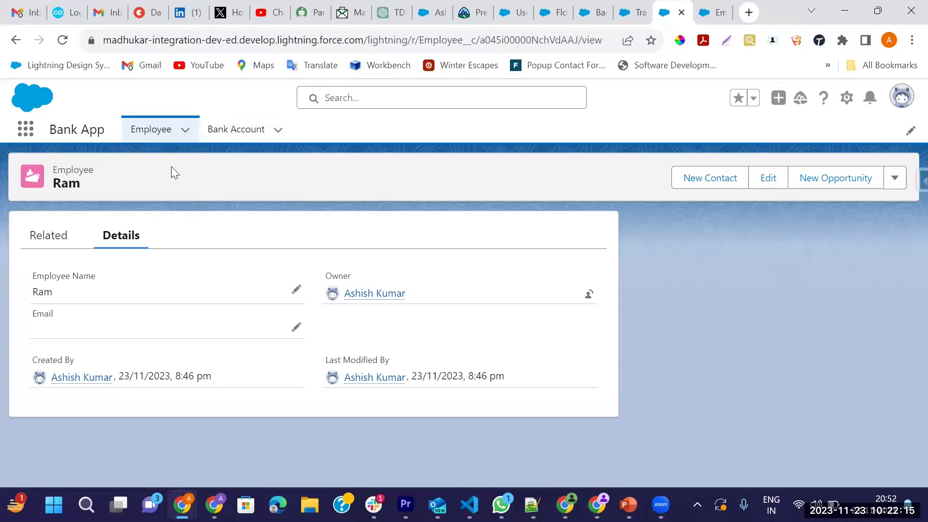
{"action": "left_click", "coordinate": [294, 333]}
{"action": "type", "text": "as"}
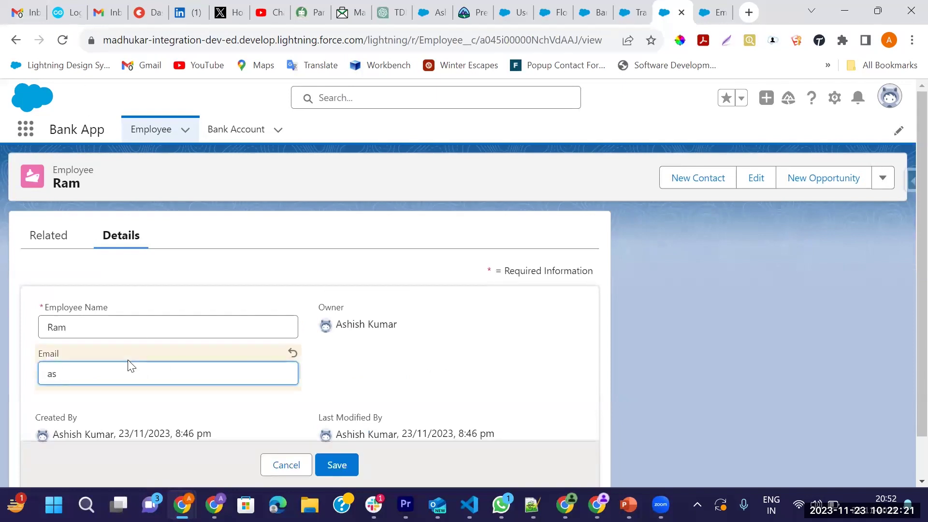
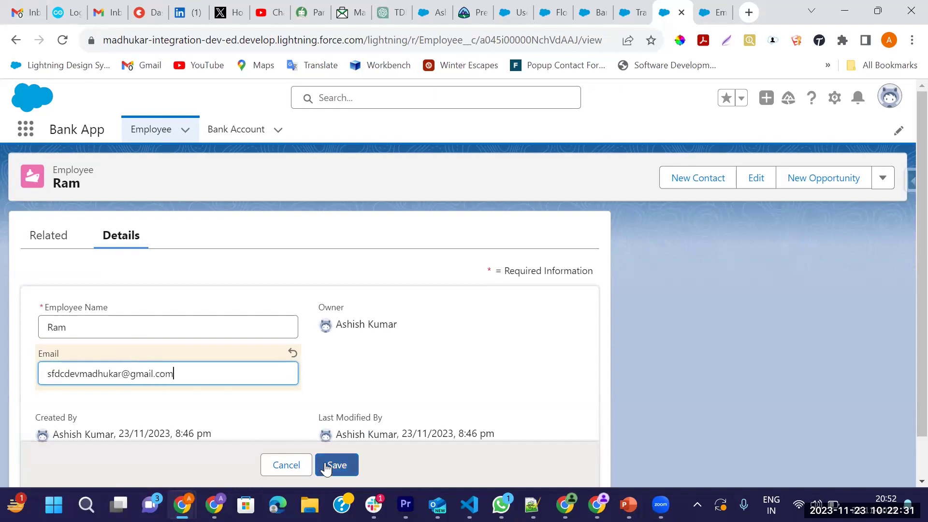
{"action": "left_click", "coordinate": [327, 465]}
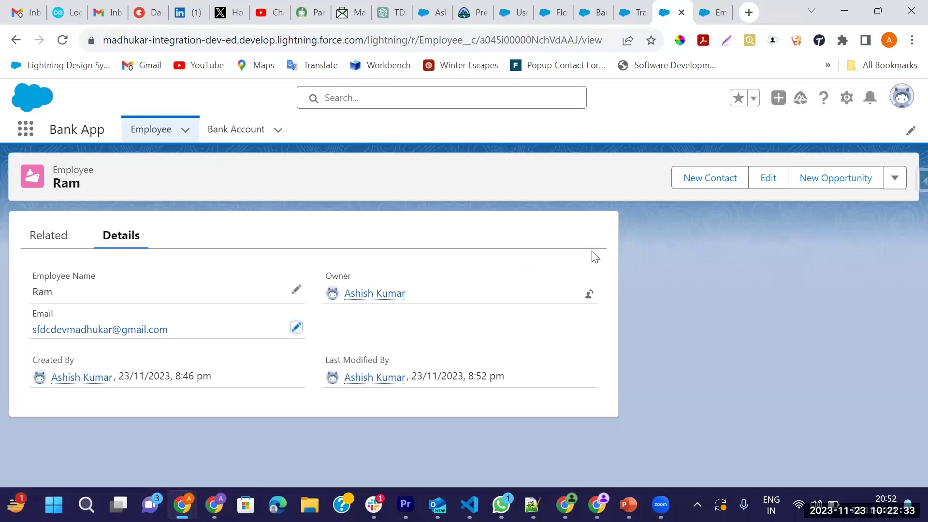
{"action": "left_click", "coordinate": [643, 15]}
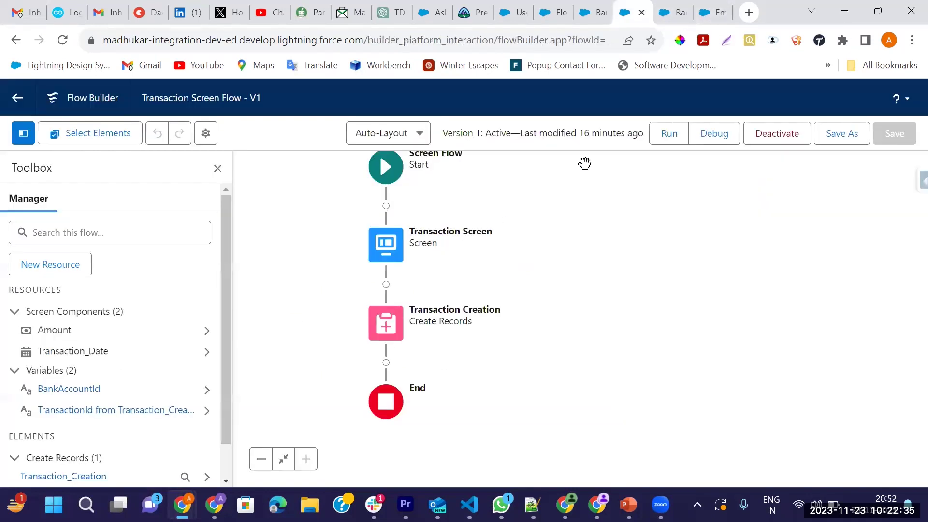
Create a new Autolaunched Flow (No Trigger) from the Setup Flows list
{"action": "left_click", "coordinate": [600, 15]}
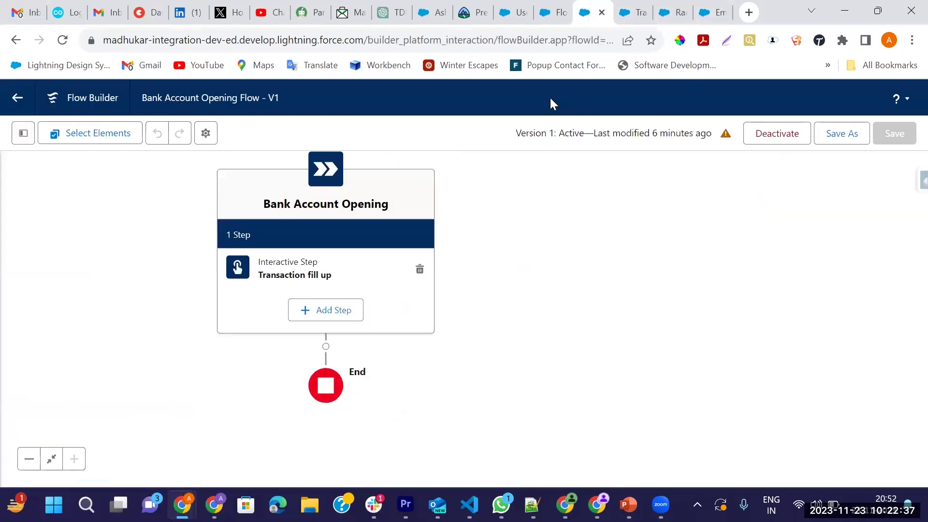
{"action": "left_click", "coordinate": [553, 12]}
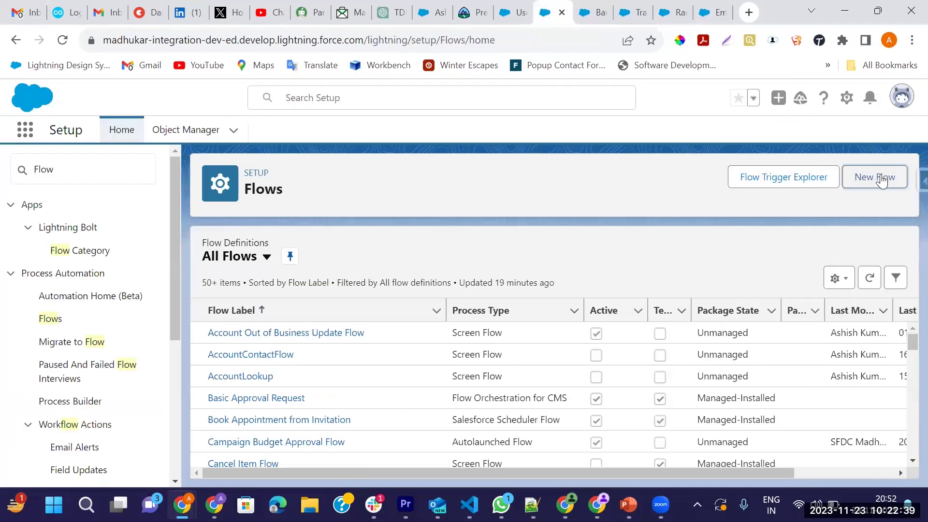
{"action": "left_click", "coordinate": [882, 175]}
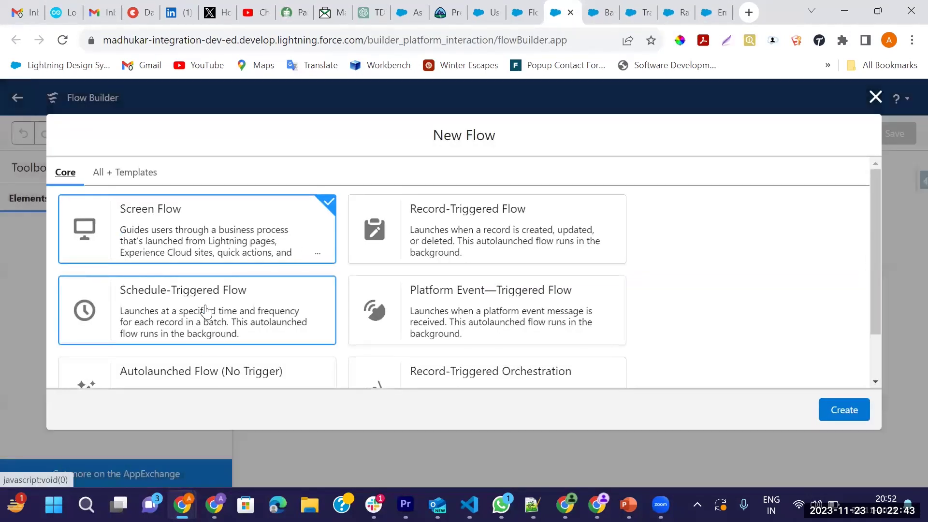
{"action": "scroll", "coordinate": [206, 319], "scroll_direction": "down", "scroll_amount": 2}
{"action": "left_click", "coordinate": [197, 334]}
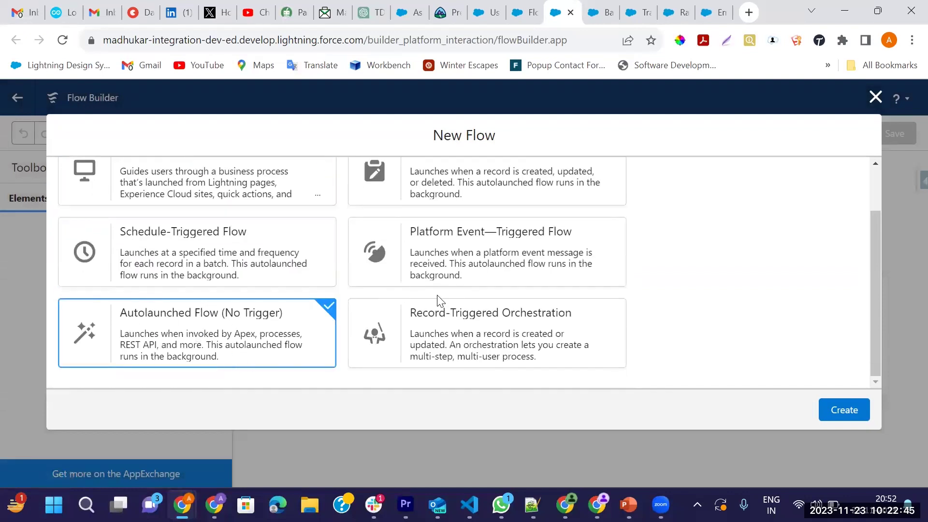
{"action": "left_click", "coordinate": [836, 410]}
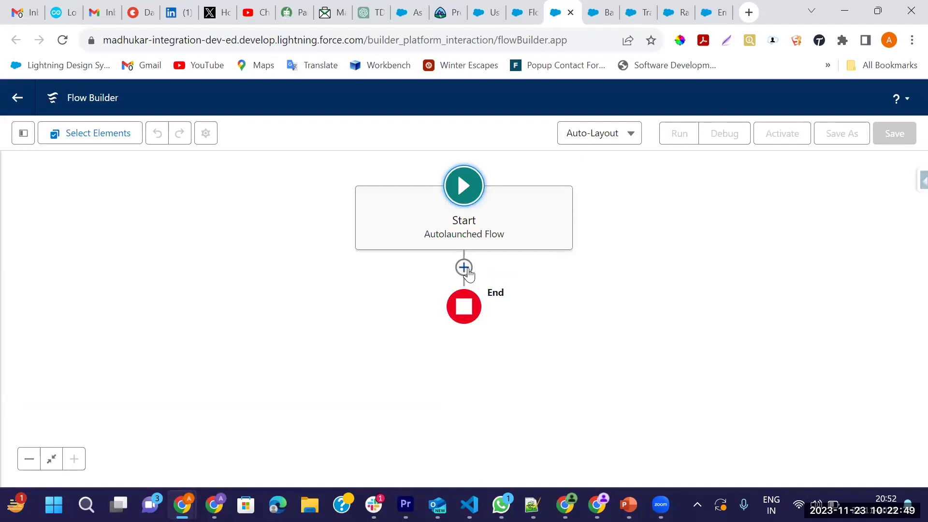
Try adding a Send Email action between Start and End, then cancel it
{"action": "left_click", "coordinate": [465, 268]}
{"action": "type", "text": "email"}
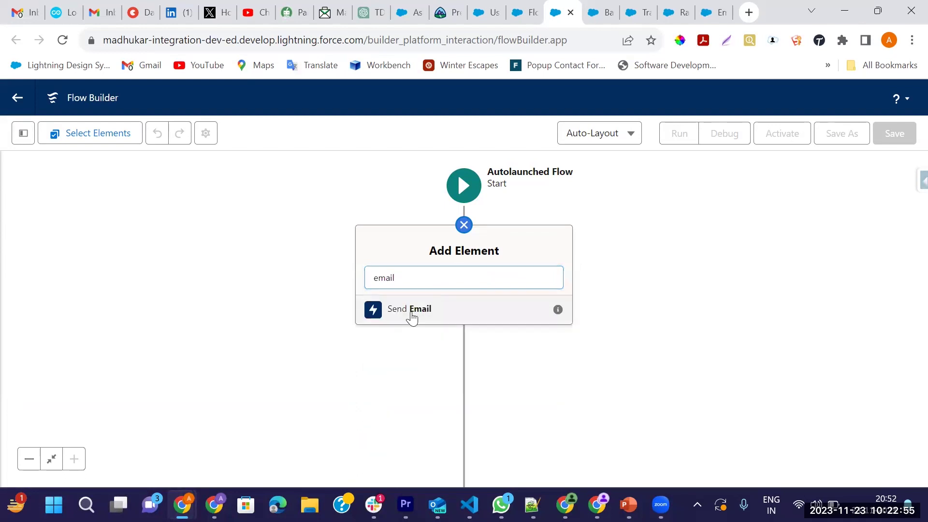
{"action": "left_click", "coordinate": [411, 310]}
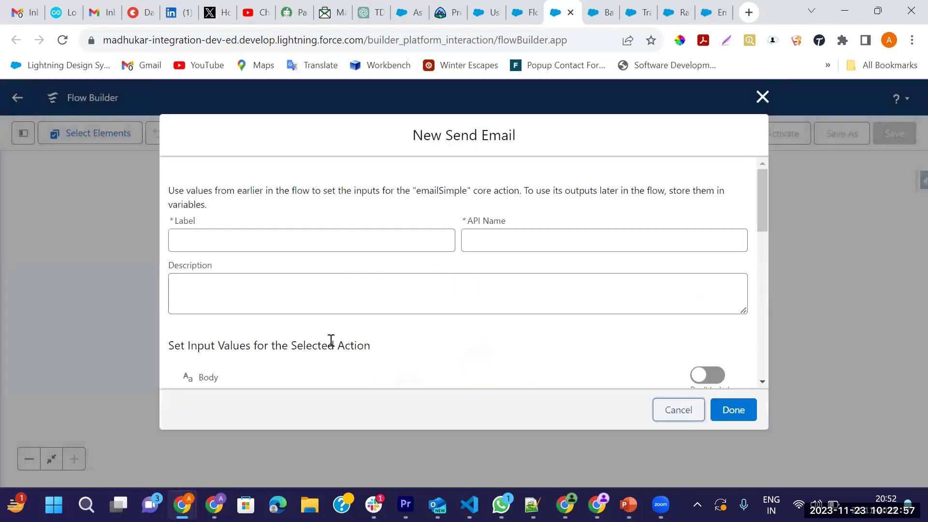
{"action": "scroll", "coordinate": [575, 300], "scroll_direction": "down", "scroll_amount": 10}
{"action": "scroll", "coordinate": [537, 311], "scroll_direction": "up", "scroll_amount": 10}
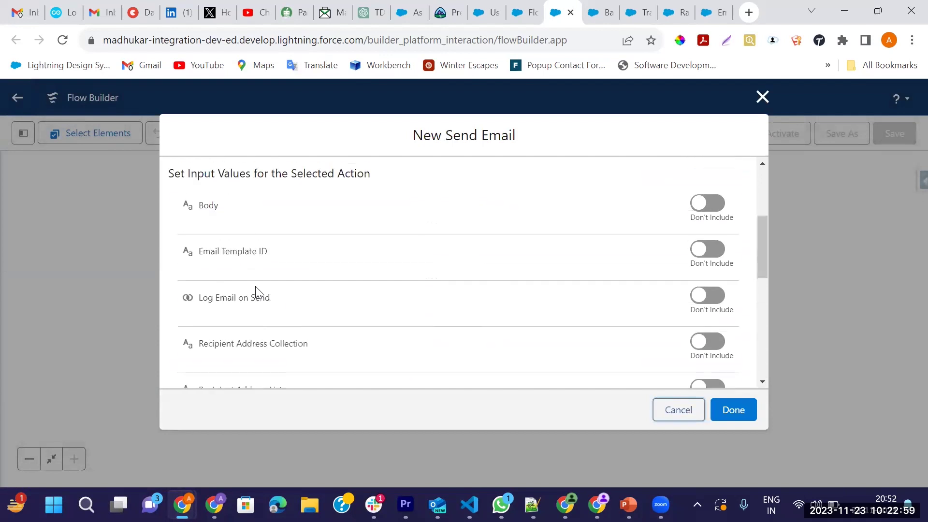
{"action": "scroll", "coordinate": [259, 292], "scroll_direction": "down", "scroll_amount": 10}
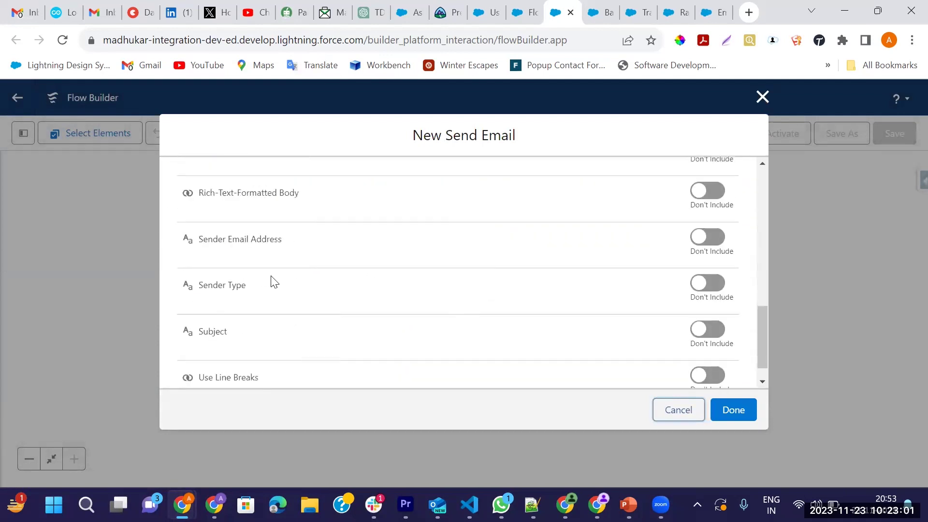
{"action": "scroll", "coordinate": [259, 334], "scroll_direction": "up", "scroll_amount": 10}
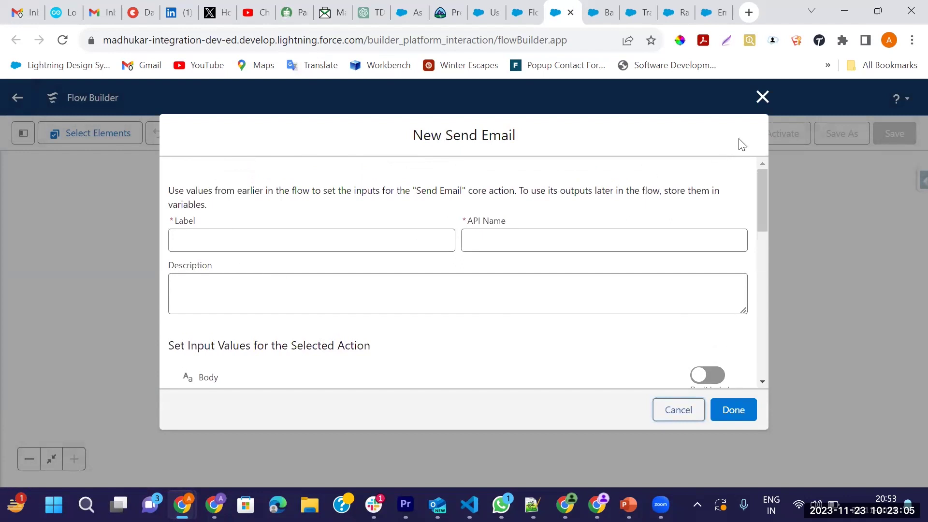
{"action": "left_click", "coordinate": [762, 97]}
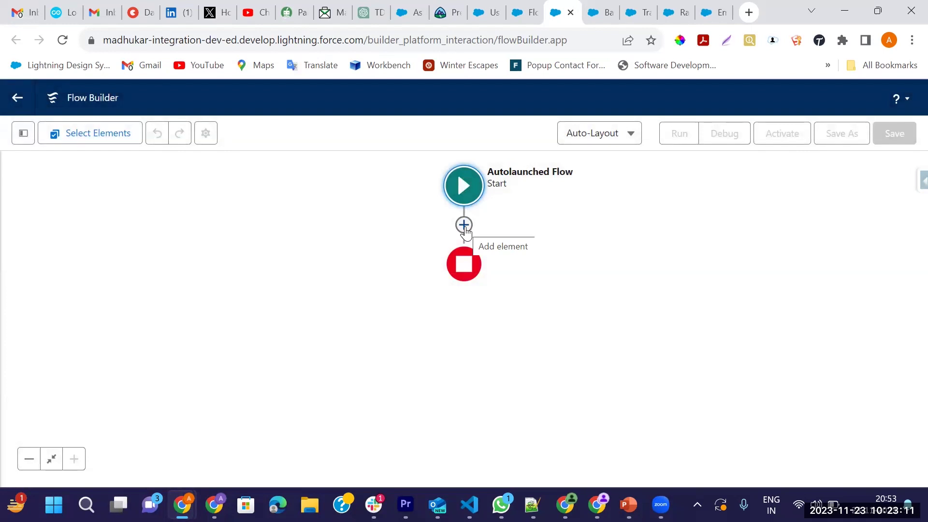
Add a Get Records element labelled 'Get Email Data' that queries the Employee object
{"action": "left_click", "coordinate": [464, 225]}
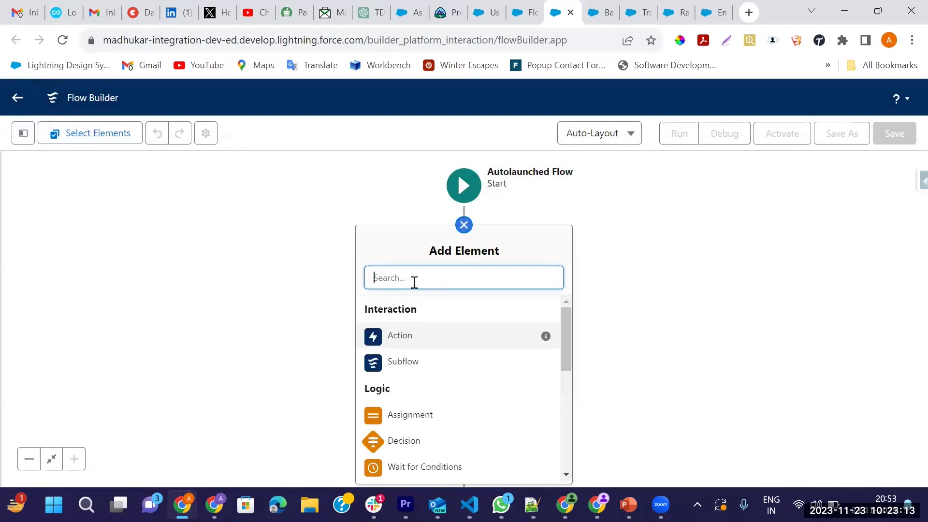
{"action": "type", "text": "get"}
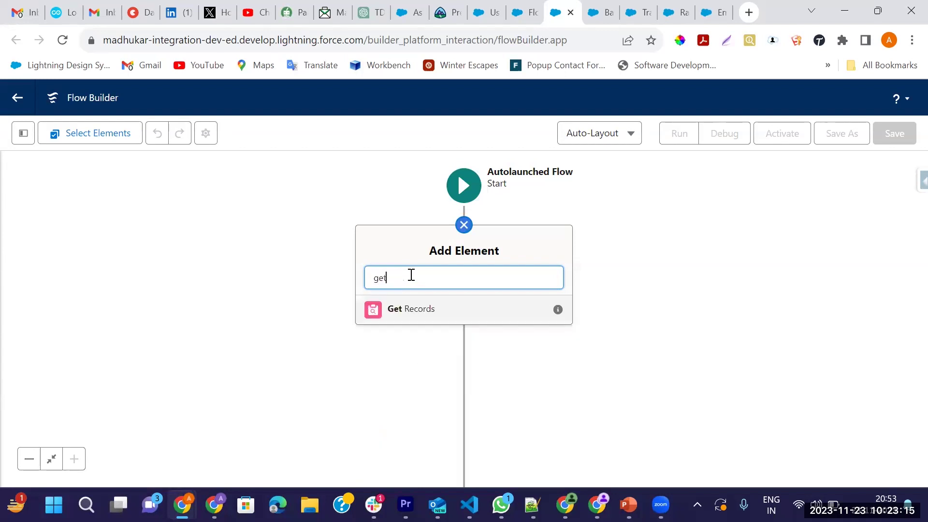
{"action": "left_click", "coordinate": [408, 312]}
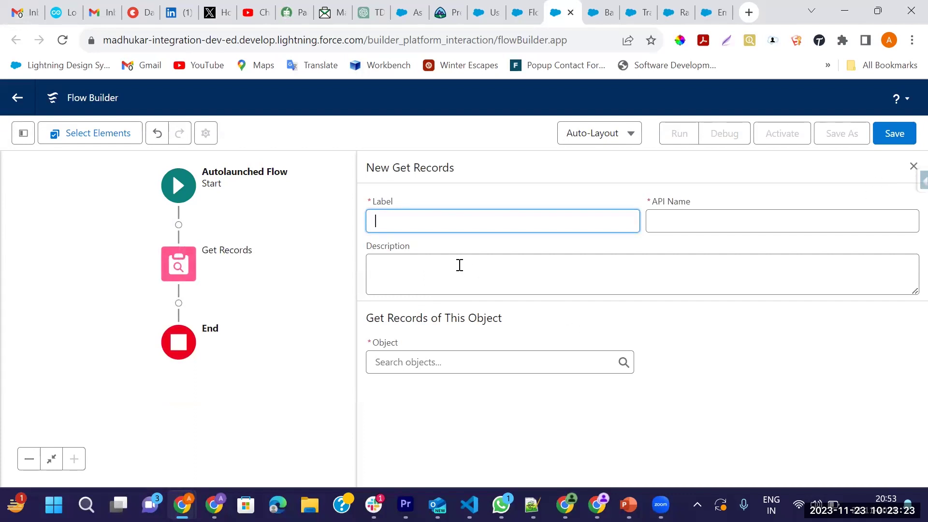
{"action": "type", "text": "Get Email Data"}
{"action": "key", "text": "Tab"}
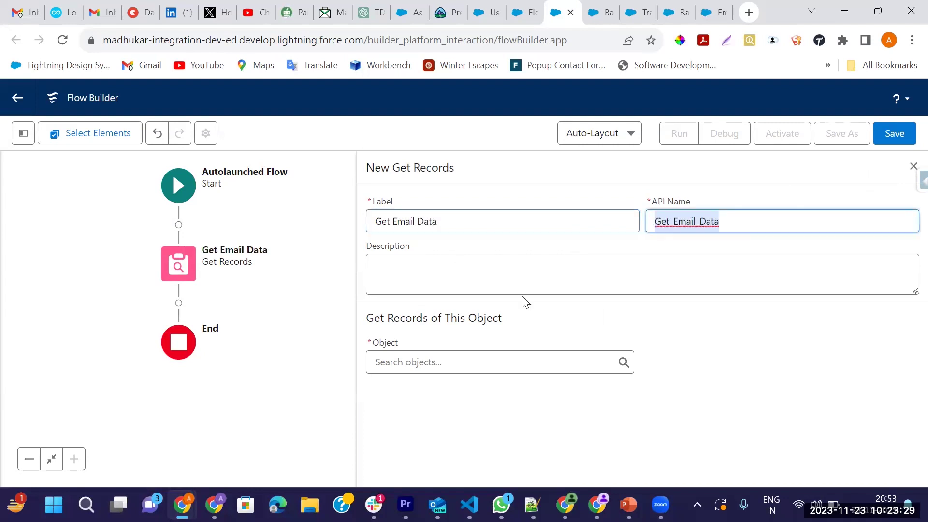
{"action": "left_click", "coordinate": [456, 368]}
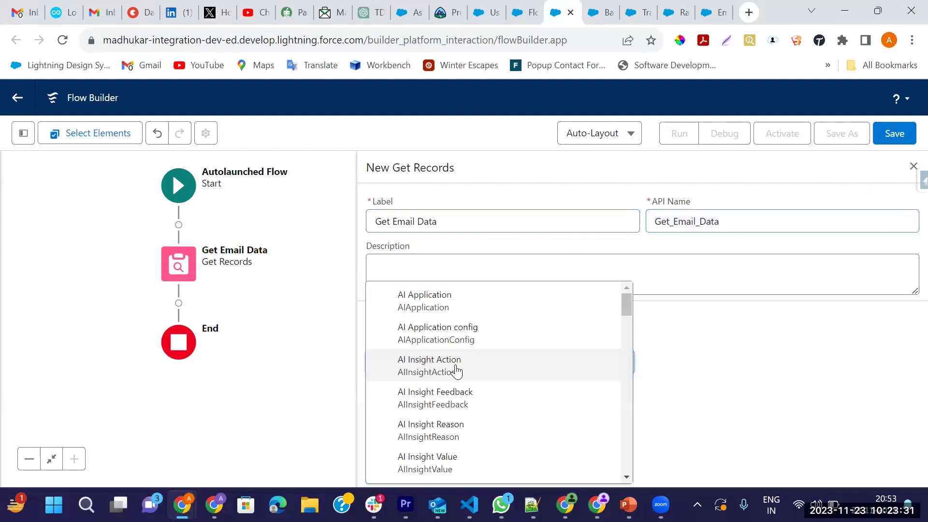
{"action": "type", "text": "emplo"}
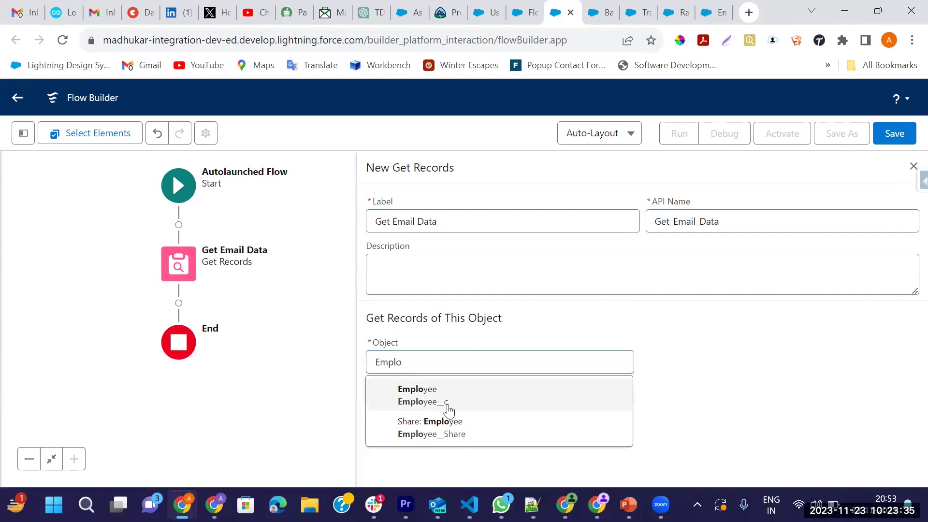
{"action": "left_click", "coordinate": [445, 405]}
Add an Id Equals filter condition and begin creating a new resource for its value
{"action": "scroll", "coordinate": [555, 367], "scroll_direction": "down", "scroll_amount": 5}
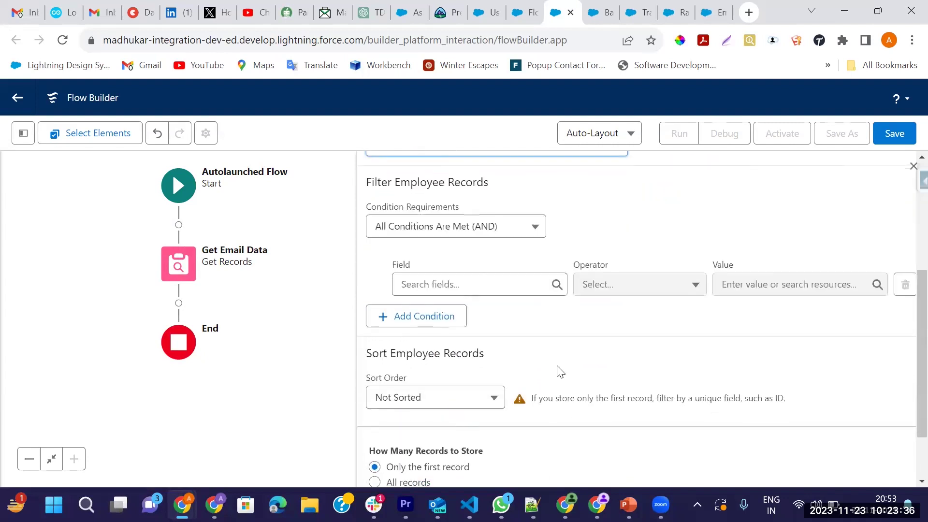
{"action": "left_click", "coordinate": [451, 288]}
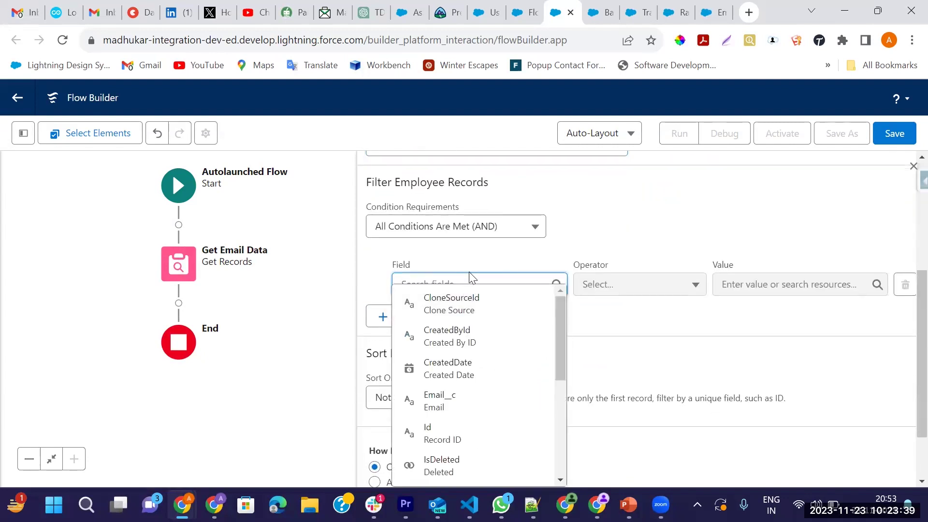
{"action": "type", "text": "Id"}
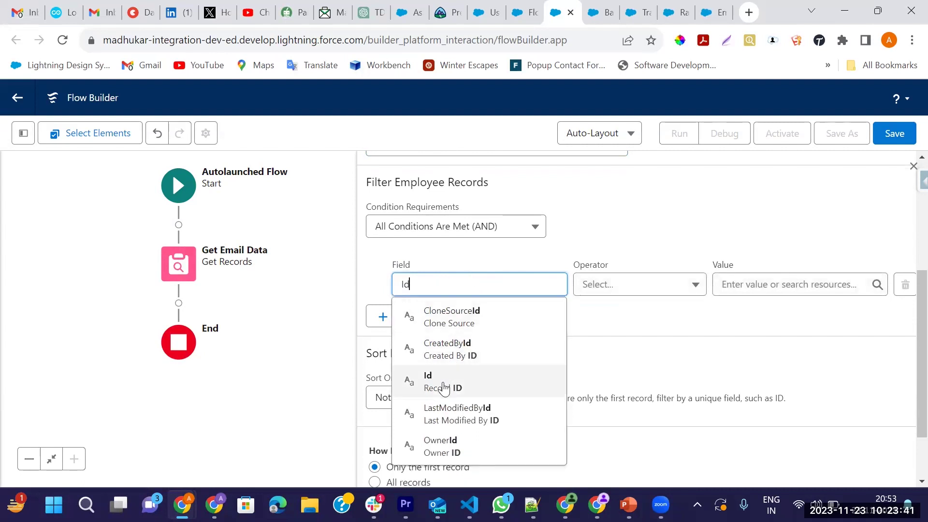
{"action": "left_click", "coordinate": [443, 386]}
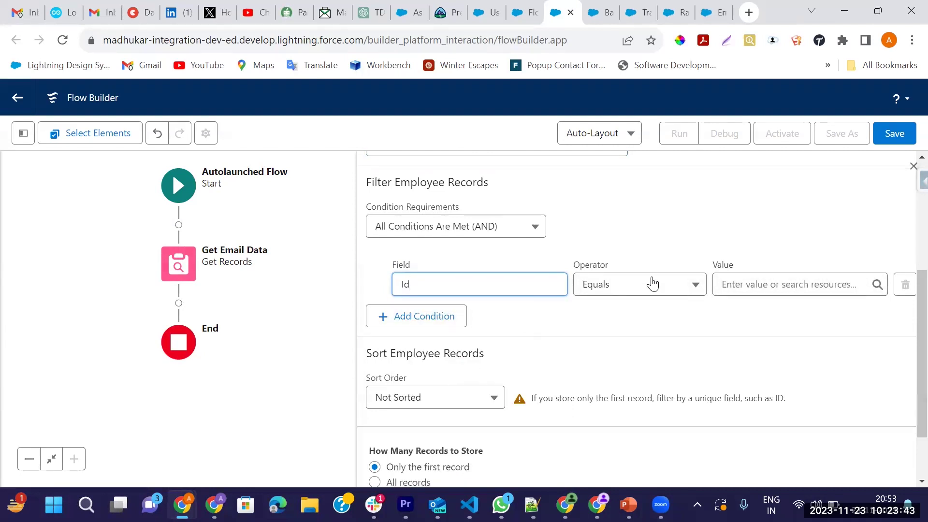
{"action": "left_click", "coordinate": [724, 283]}
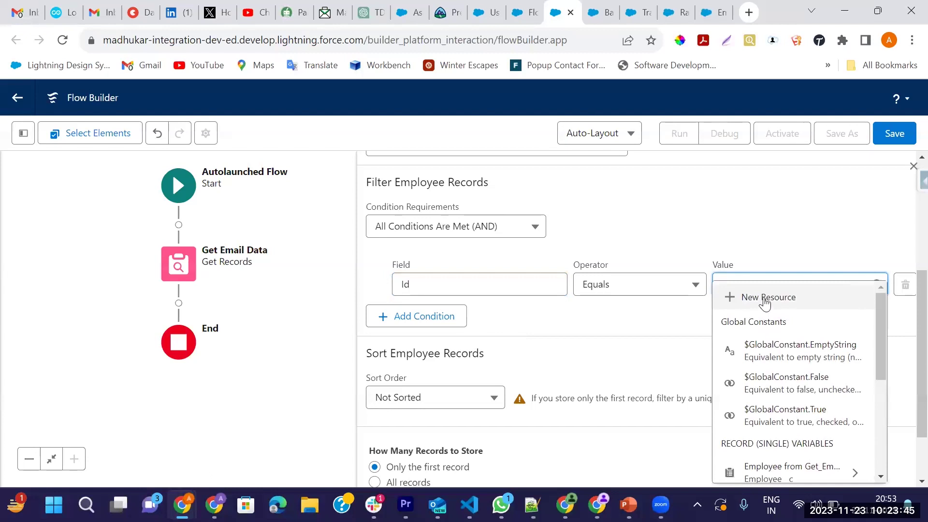
{"action": "left_click", "coordinate": [764, 299]}
{"action": "left_click", "coordinate": [278, 229]}
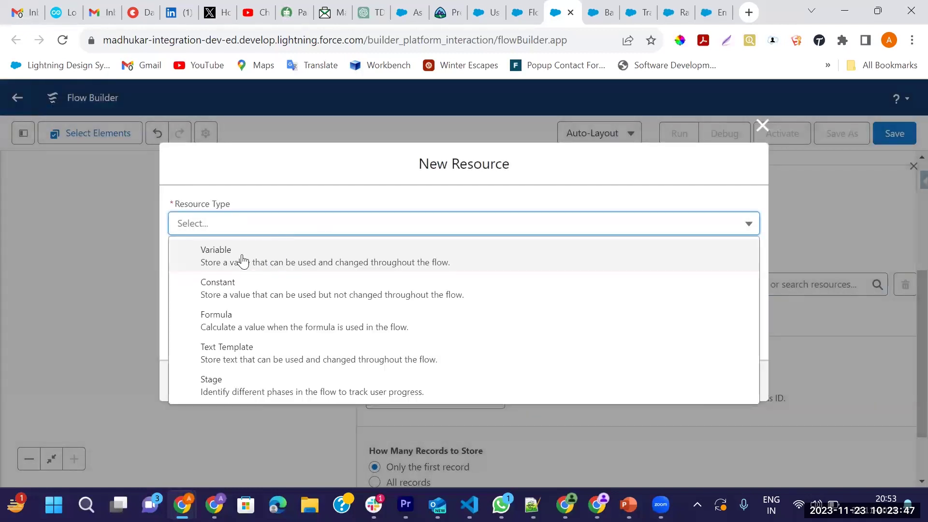
Create the Text variable emlpoyeeId, available for input and output, as the Get Email Data filter value
{"action": "left_click", "coordinate": [243, 261]}
{"action": "left_click", "coordinate": [203, 253]}
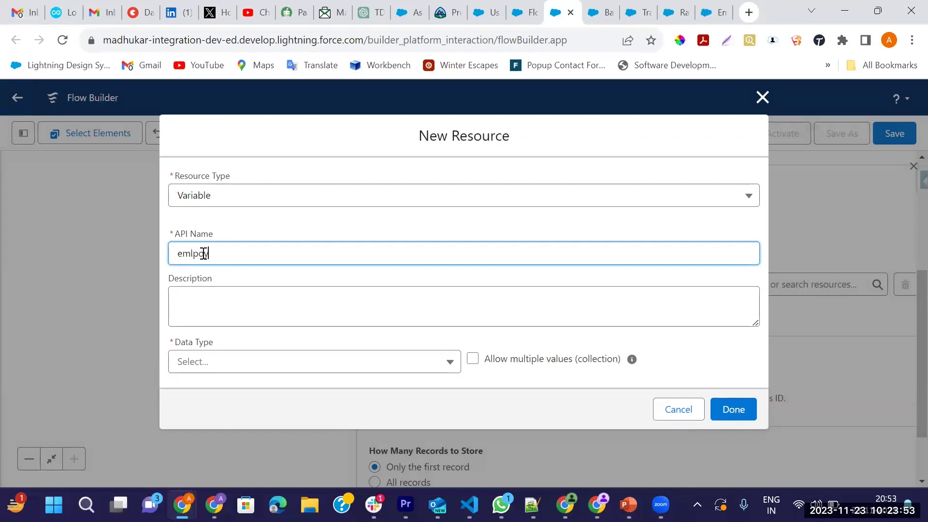
{"action": "key", "text": "Tab"}
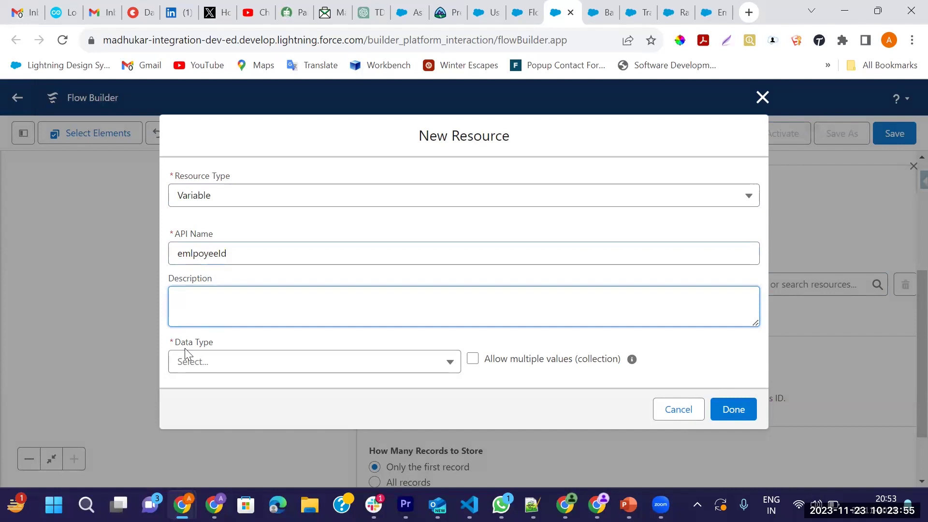
{"action": "left_click", "coordinate": [245, 369]}
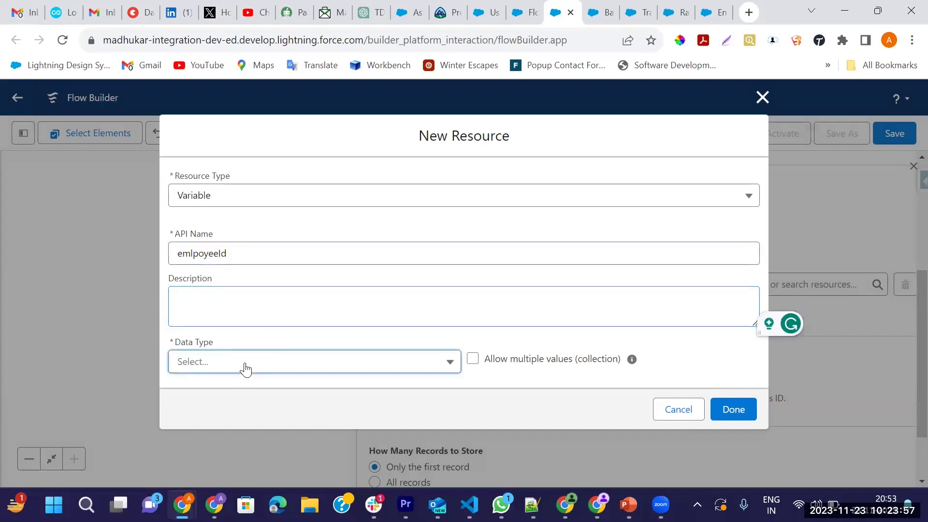
{"action": "left_click", "coordinate": [201, 172]}
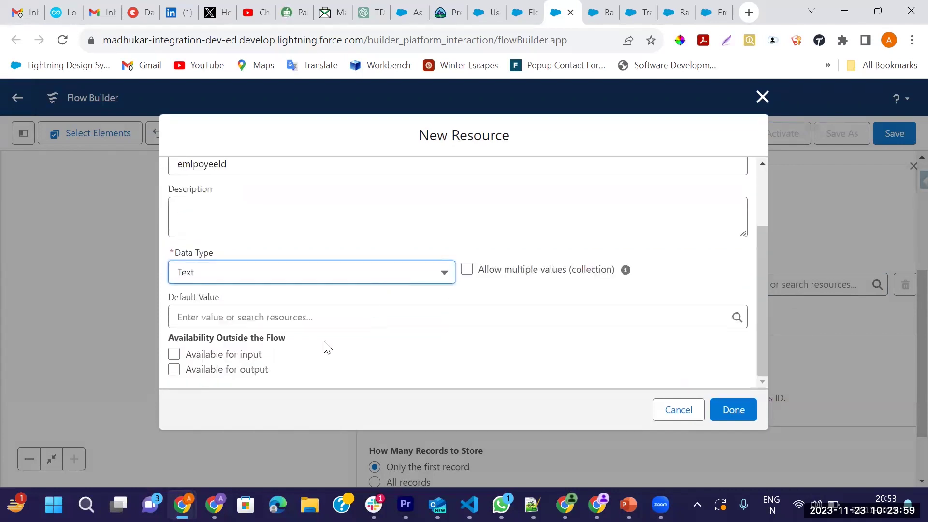
{"action": "left_click", "coordinate": [175, 355]}
{"action": "left_click", "coordinate": [175, 370]}
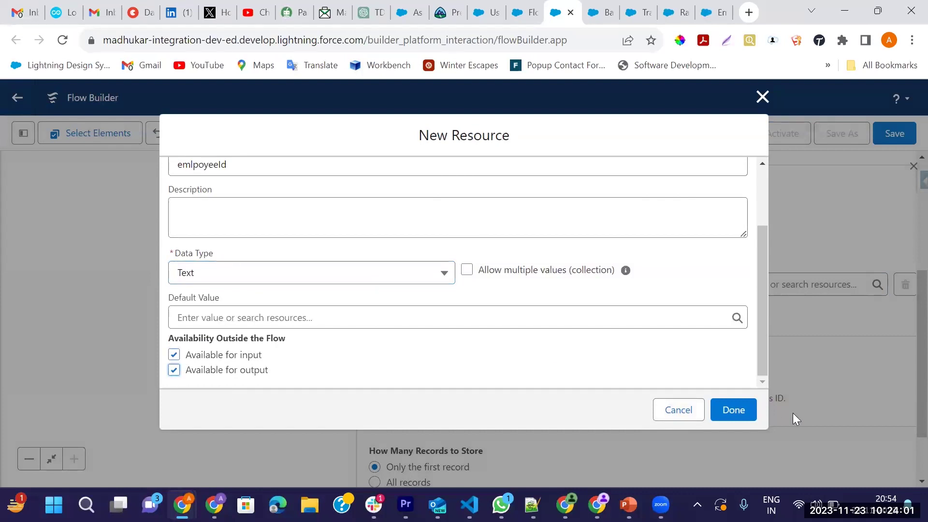
{"action": "left_click", "coordinate": [727, 410]}
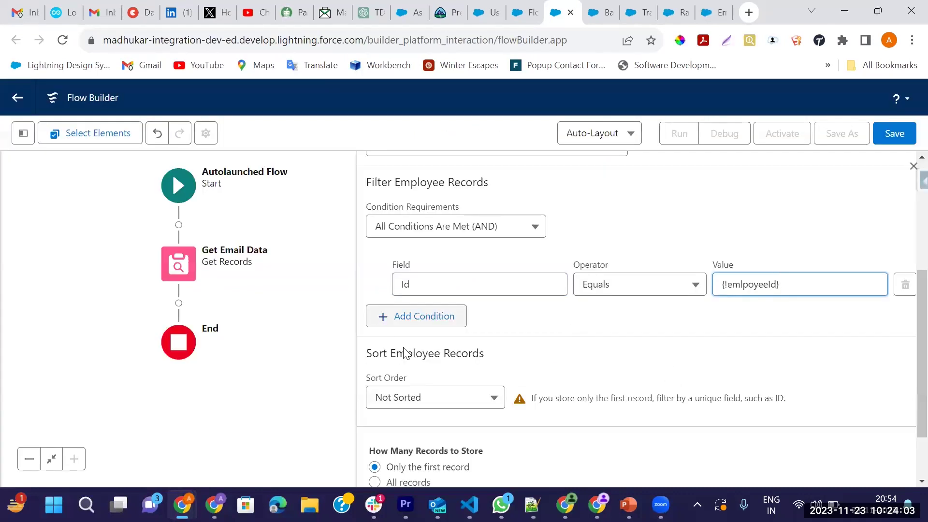
{"action": "scroll", "coordinate": [546, 366], "scroll_direction": "down", "scroll_amount": 2}
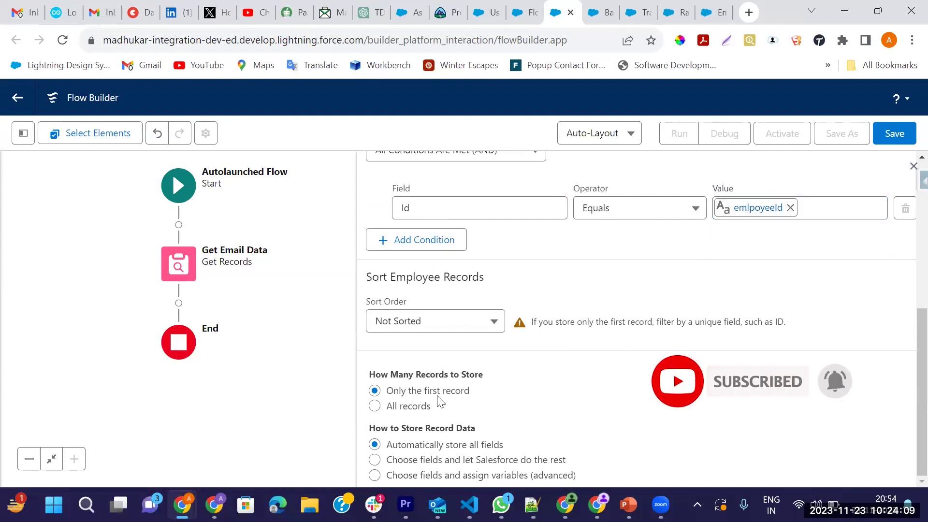
{"action": "left_click", "coordinate": [912, 166]}
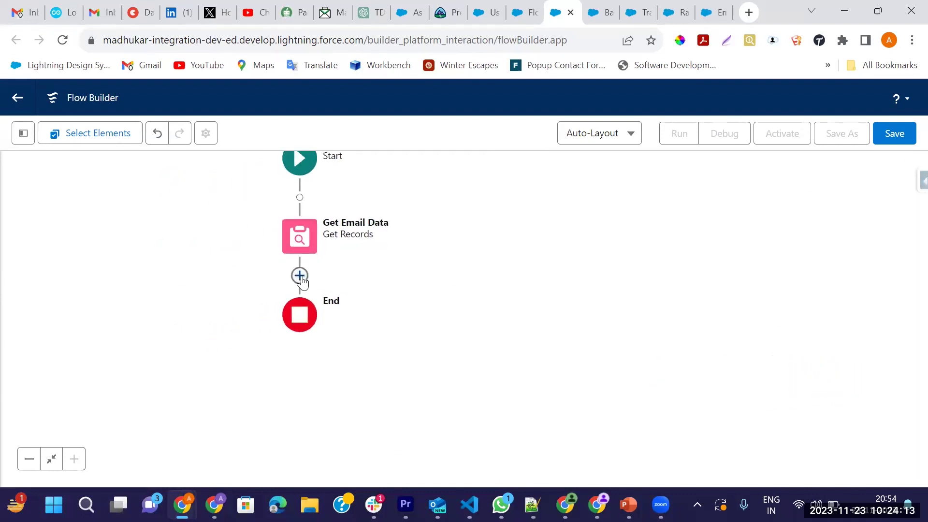
Add a Send Email action after Get Email Data
{"action": "left_click", "coordinate": [299, 275]}
{"action": "type", "text": "Email"}
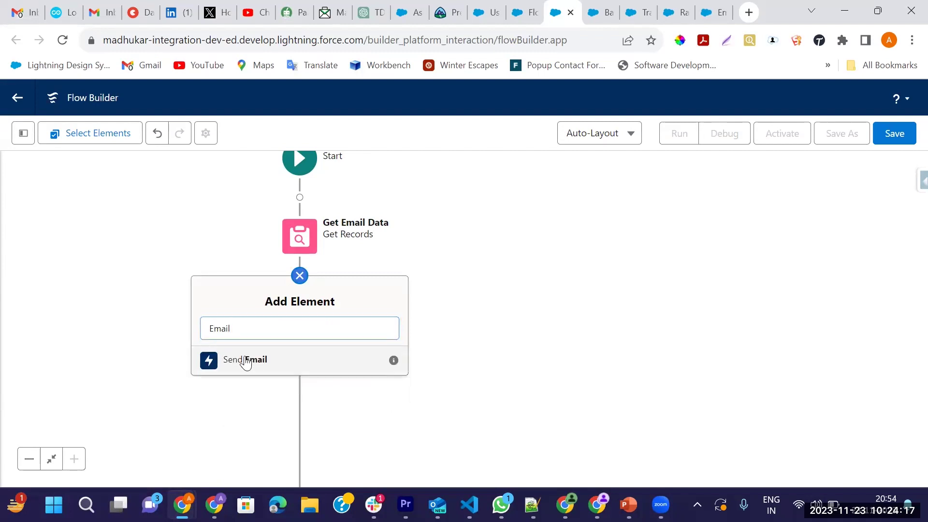
{"action": "left_click", "coordinate": [244, 360]}
Label the action 'Send Transaction Email', fixing the typo, and regenerate API name Send_Transaction_Email
{"action": "type", "text": "Send"}
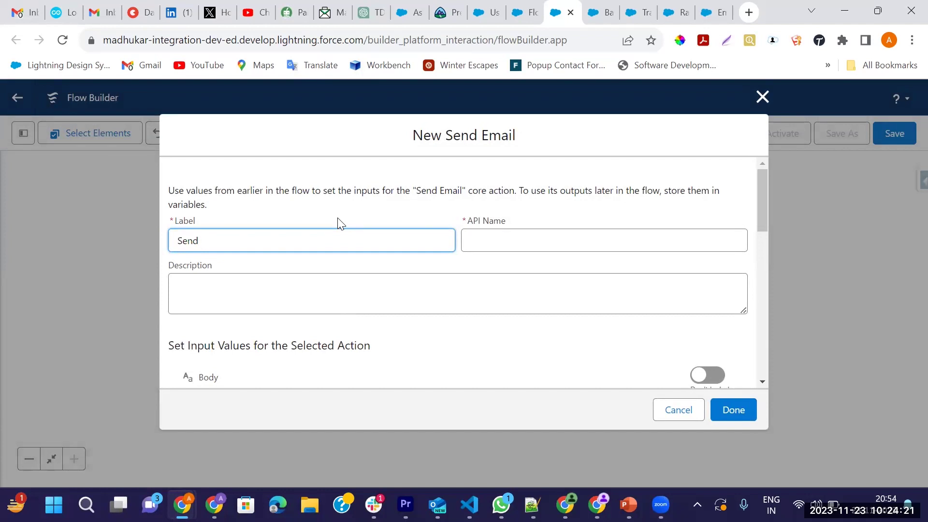
{"action": "type", "text": " Trasnaction Email"}
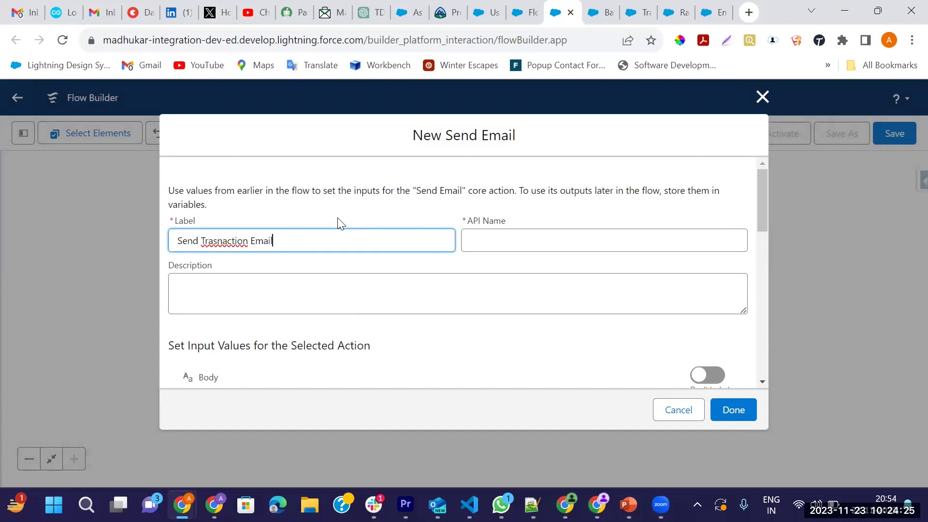
{"action": "key", "text": "Tab"}
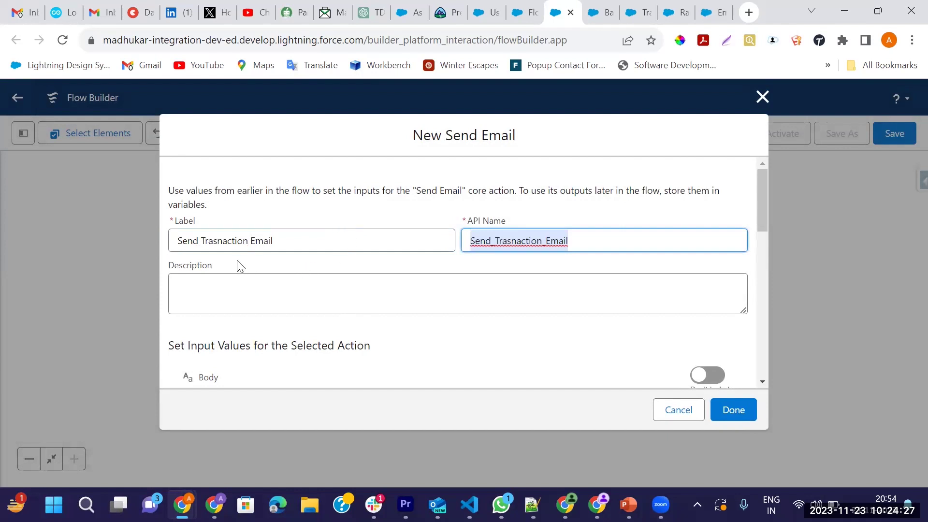
{"action": "left_click", "coordinate": [220, 245]}
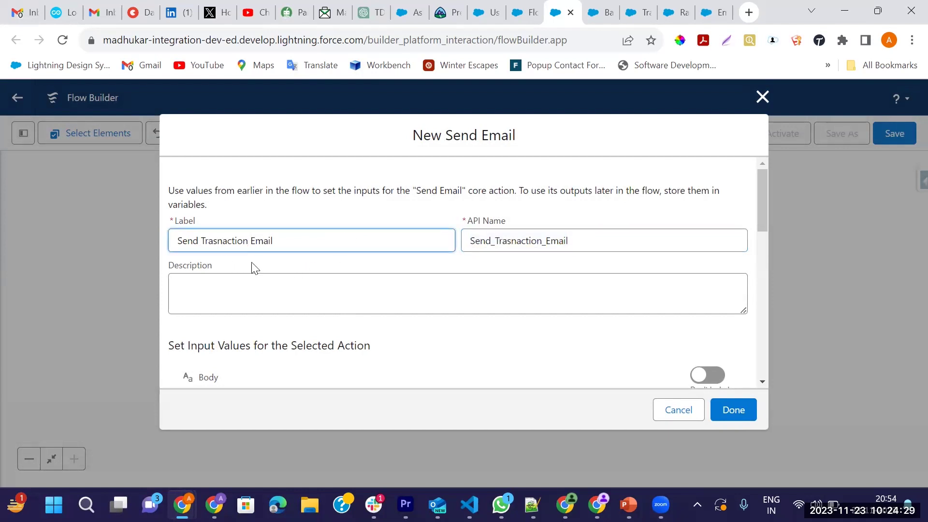
{"action": "key", "text": "BackSpace"}
{"action": "type", "text": "s"}
{"action": "left_click_drag", "start_coordinate": [622, 240], "coordinate": [462, 248]}
{"action": "key", "text": "BackSpace"}
{"action": "left_click", "coordinate": [379, 244]}
{"action": "key", "text": "Tab"}
{"action": "scroll", "coordinate": [547, 294], "scroll_direction": "down", "scroll_amount": 5}
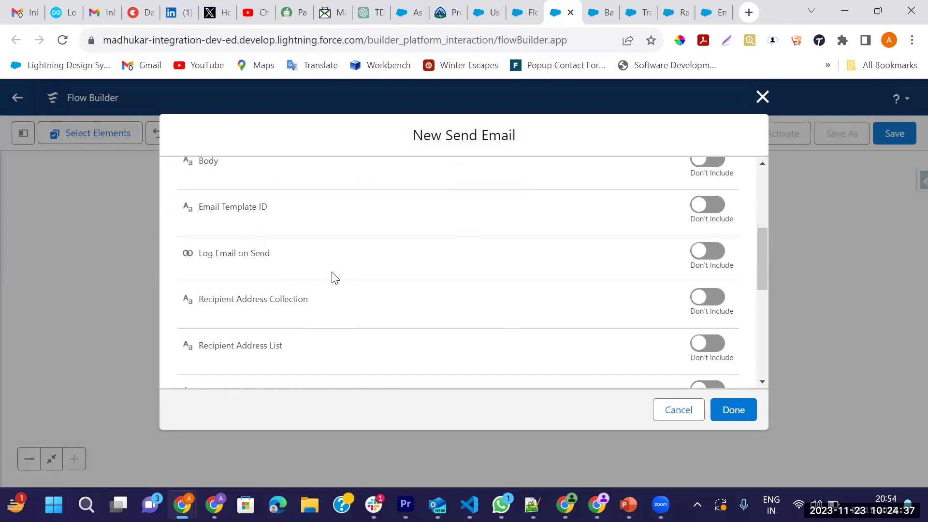
{"action": "scroll", "coordinate": [675, 262], "scroll_direction": "up", "scroll_amount": 2}
Include a Body reading 'Thanks for Deposit the amount in your bank. Happy to help you.'
{"action": "left_click", "coordinate": [707, 230]}
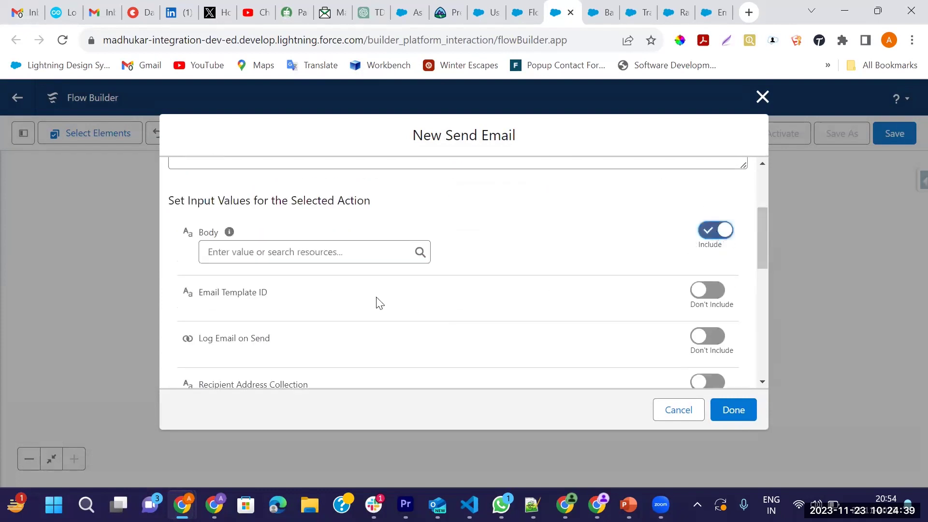
{"action": "left_click", "coordinate": [336, 251]}
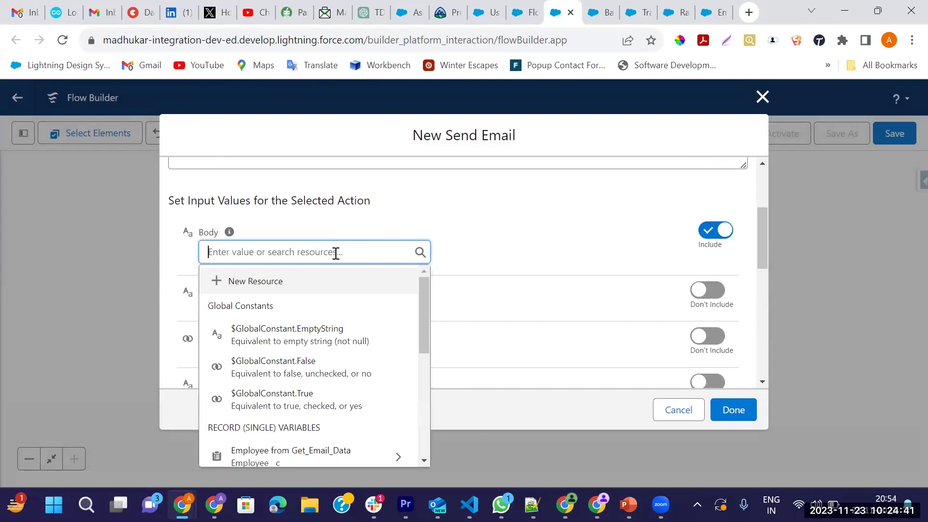
{"action": "type", "text": "Thanks for"}
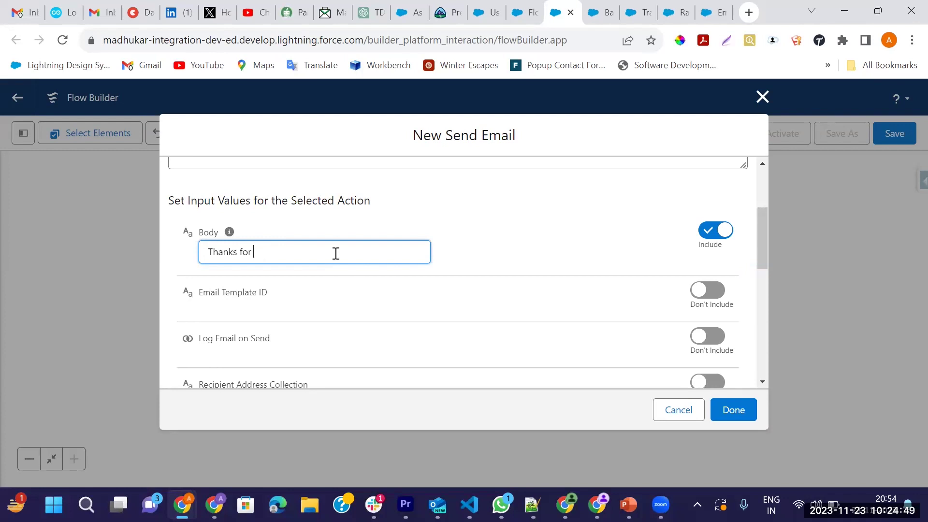
{"action": "type", "text": "Deposit the amount in your bank."}
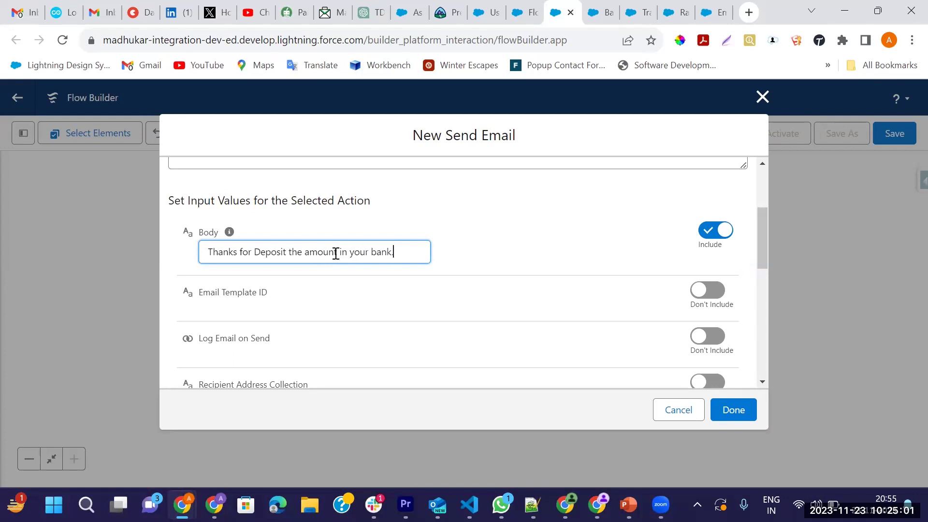
{"action": "type", "text": "app"}
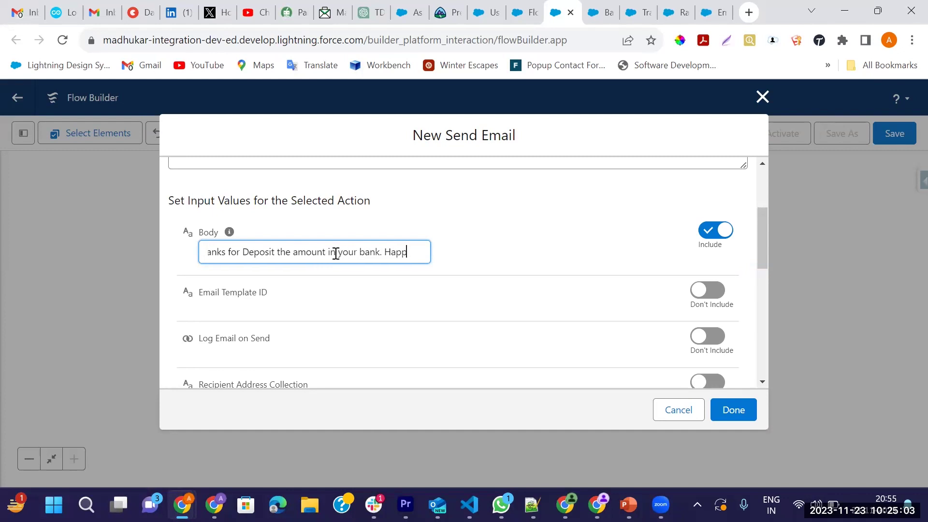
{"action": "type", "text": "yt"}
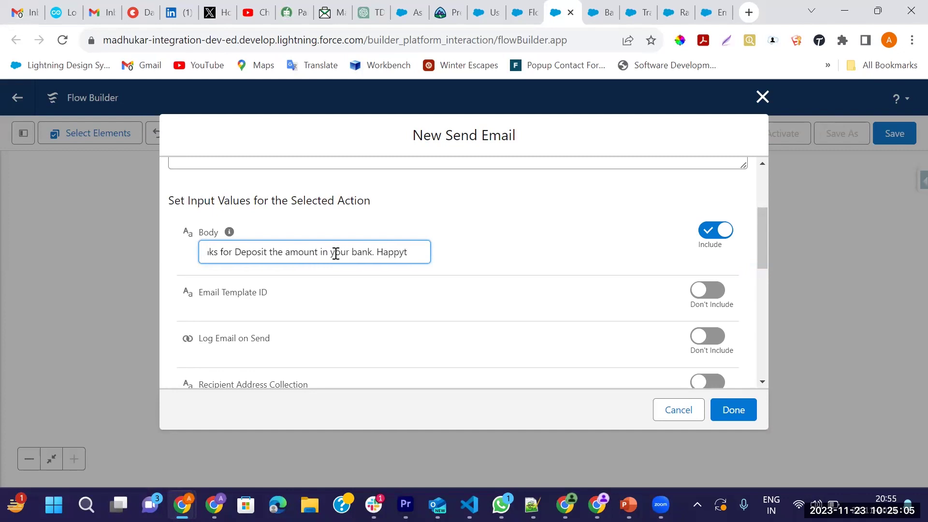
{"action": "key", "text": "BackSpace"}
{"action": "type", "text": "to help you."}
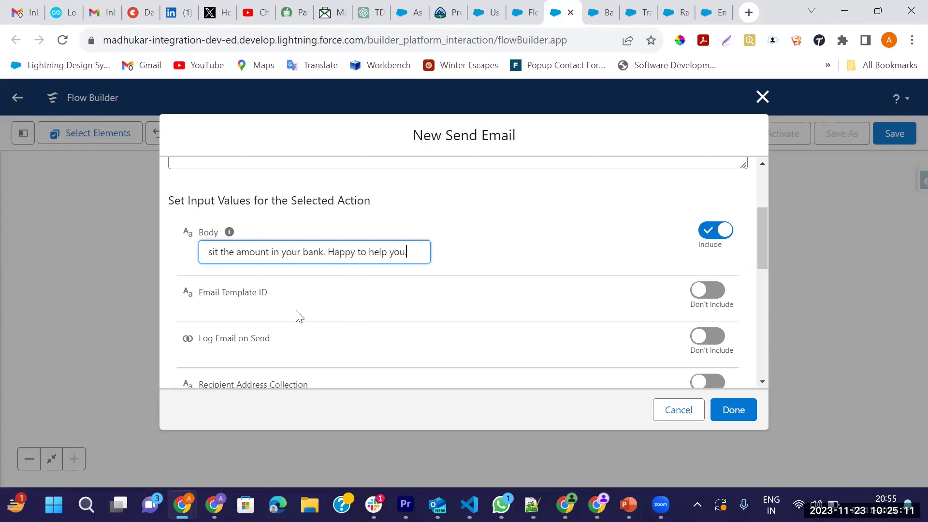
{"action": "scroll", "coordinate": [309, 314], "scroll_direction": "down", "scroll_amount": 1}
{"action": "scroll", "coordinate": [338, 317], "scroll_direction": "down", "scroll_amount": 2}
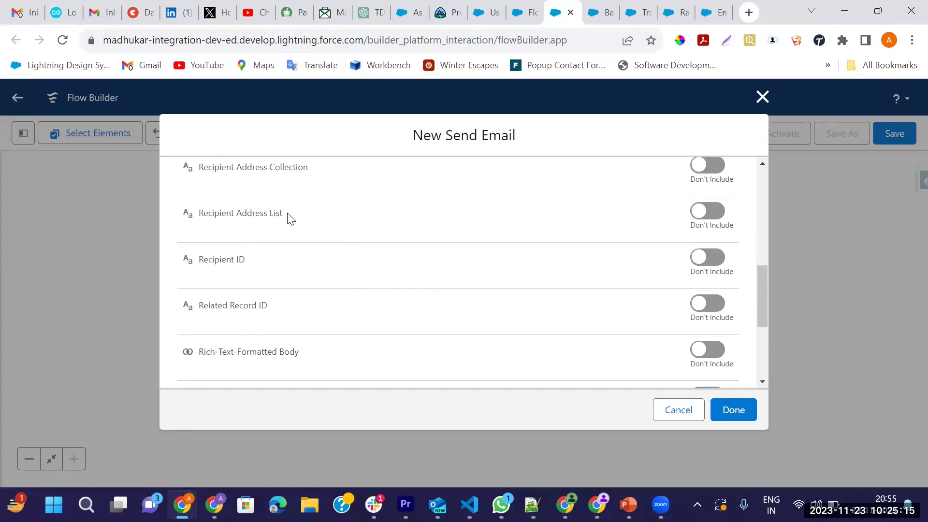
Set the Recipient Address List to Get_Email_Data's Email__c field
{"action": "left_click_drag", "start_coordinate": [288, 218], "coordinate": [231, 218]}
{"action": "left_click", "coordinate": [708, 217]}
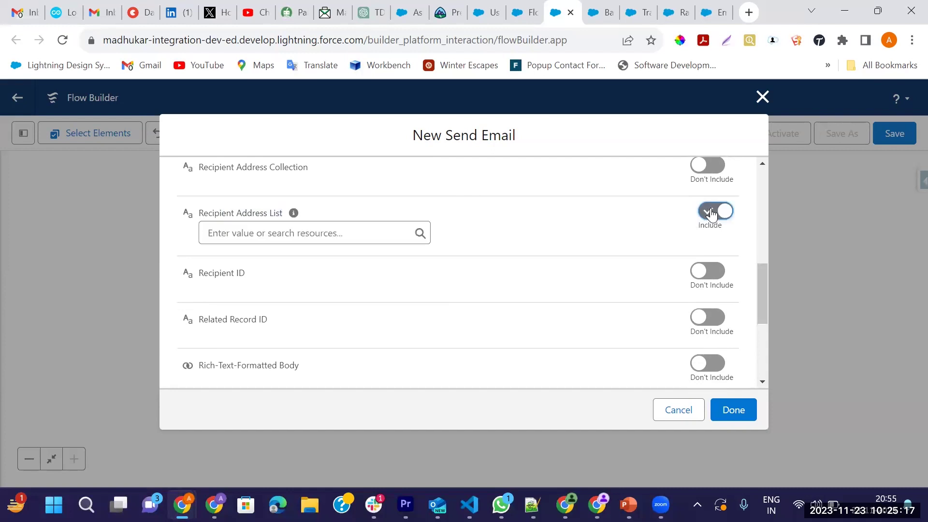
{"action": "left_click", "coordinate": [349, 232]}
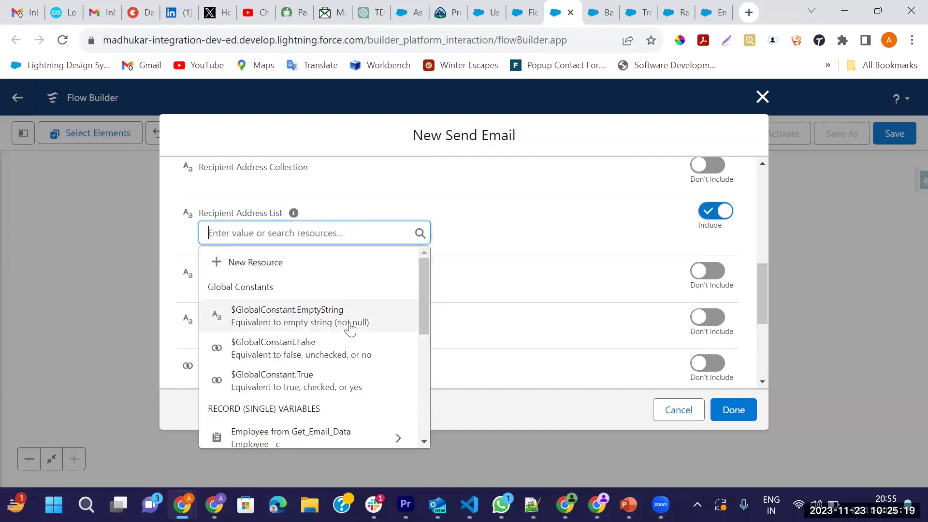
{"action": "scroll", "coordinate": [358, 339], "scroll_direction": "down", "scroll_amount": 3}
{"action": "left_click", "coordinate": [380, 294]}
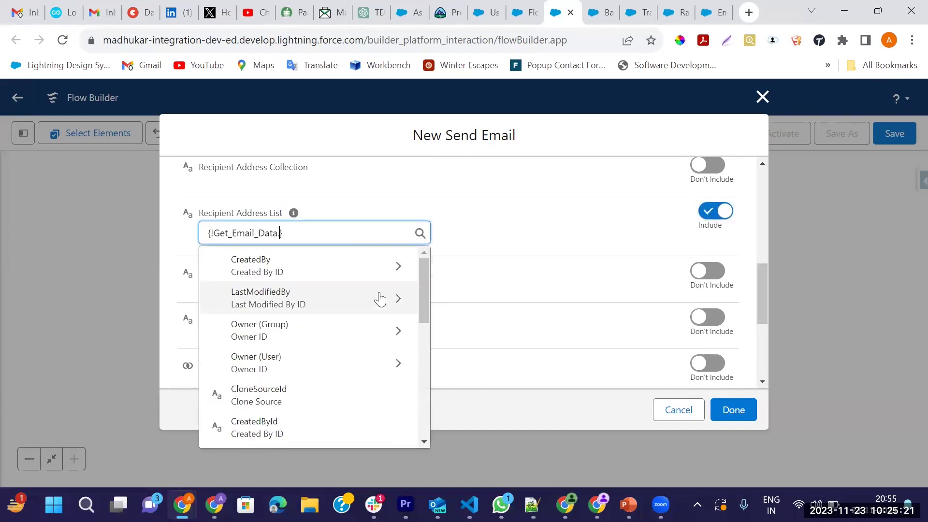
{"action": "type", "text": "Email"}
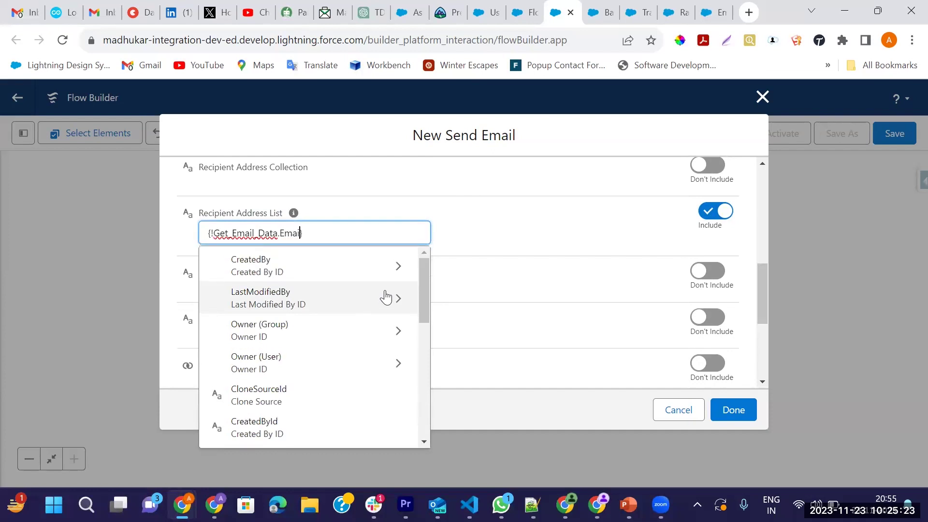
{"action": "scroll", "coordinate": [332, 338], "scroll_direction": "down", "scroll_amount": 3}
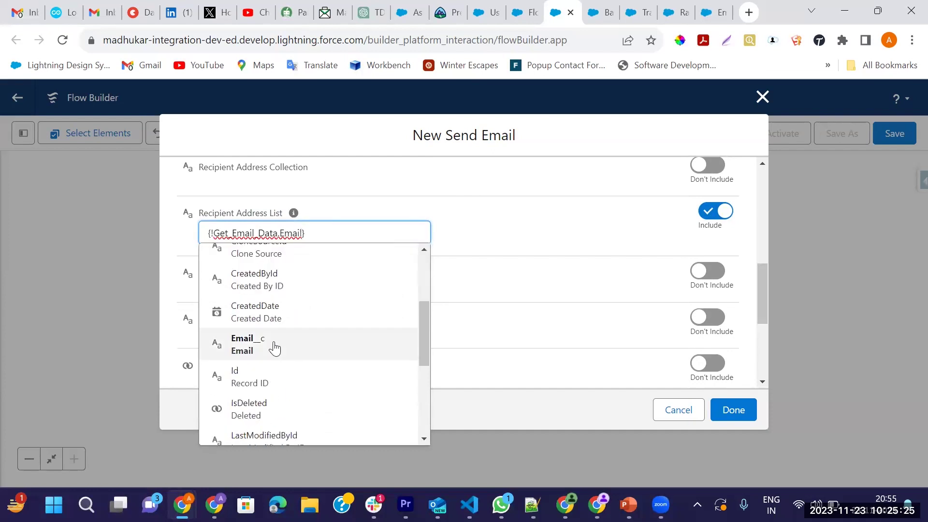
{"action": "left_click", "coordinate": [275, 349]}
{"action": "scroll", "coordinate": [433, 306], "scroll_direction": "down", "scroll_amount": 3}
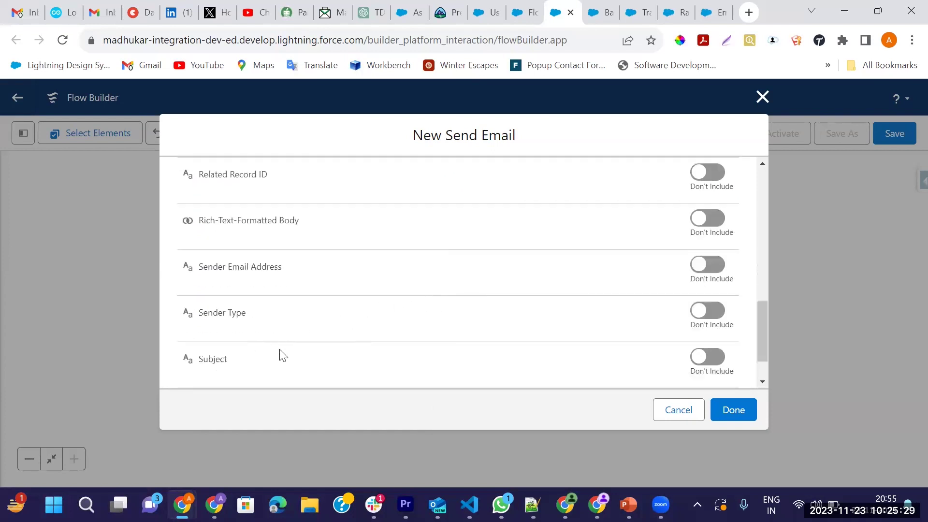
{"action": "scroll", "coordinate": [338, 360], "scroll_direction": "down", "scroll_amount": 1}
Include the subject 'Transaction Email Notification' and finish the Send Transaction Email action
{"action": "left_click", "coordinate": [701, 303]}
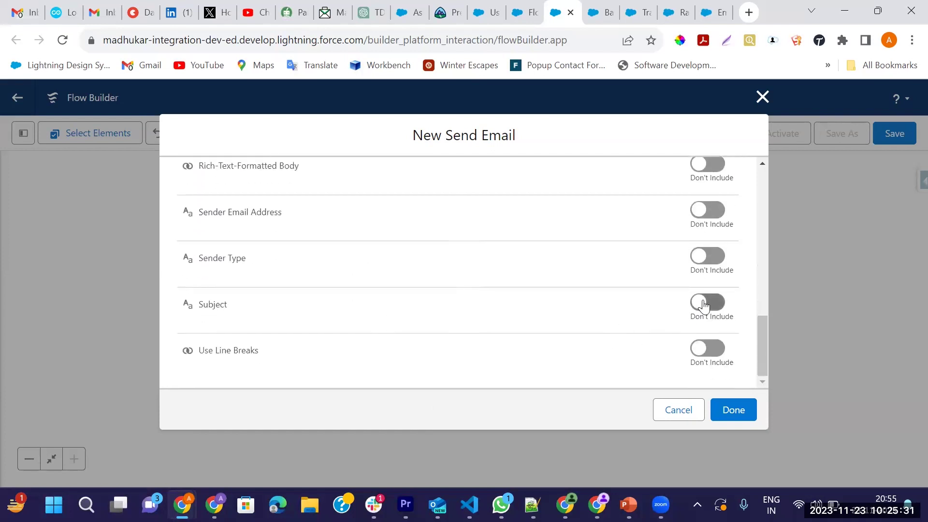
{"action": "left_click", "coordinate": [399, 321]}
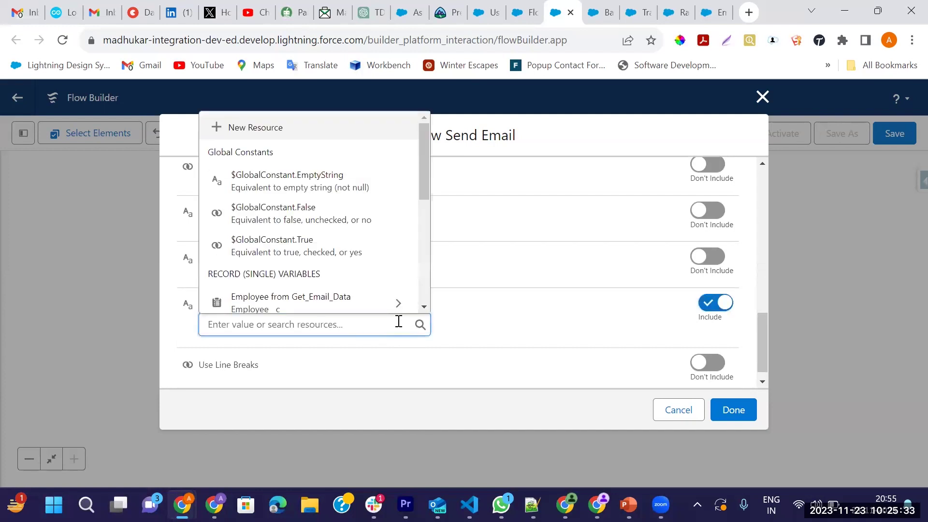
{"action": "type", "text": "Transaction"}
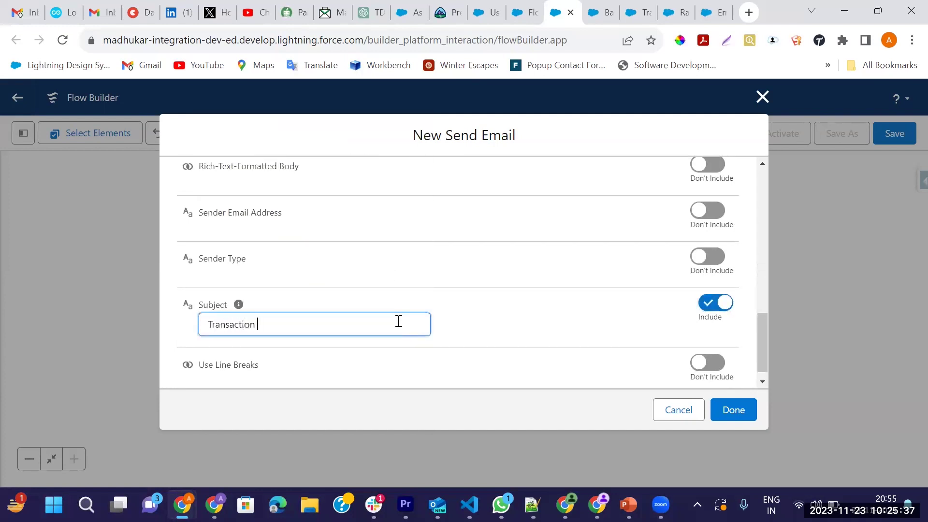
{"action": "type", "text": "Email Notification"}
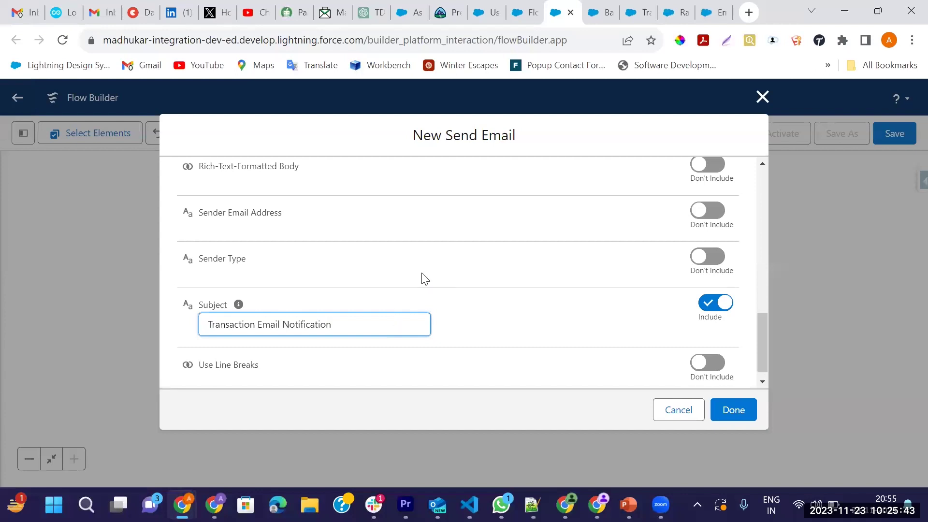
{"action": "scroll", "coordinate": [367, 300], "scroll_direction": "up", "scroll_amount": 2}
{"action": "scroll", "coordinate": [305, 271], "scroll_direction": "up", "scroll_amount": 3}
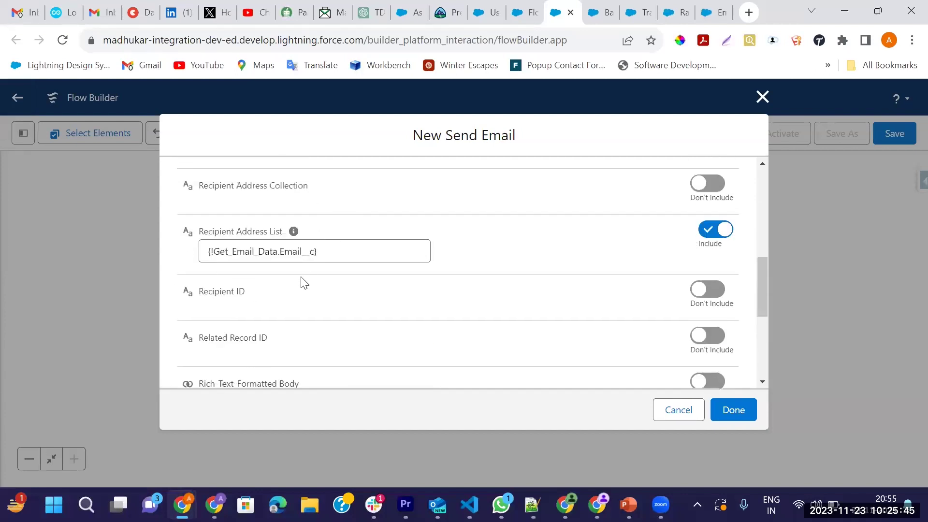
{"action": "scroll", "coordinate": [303, 290], "scroll_direction": "down", "scroll_amount": 5}
{"action": "scroll", "coordinate": [285, 280], "scroll_direction": "up", "scroll_amount": 7}
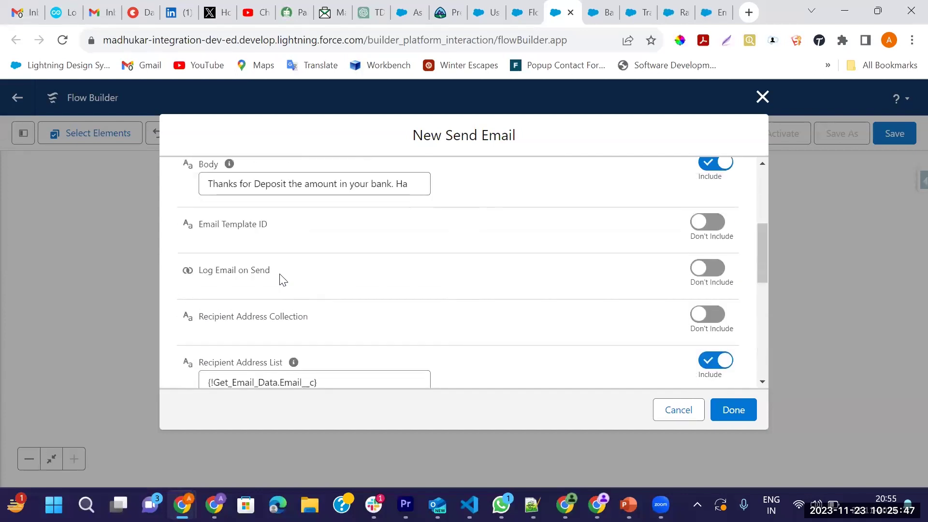
{"action": "scroll", "coordinate": [733, 358], "scroll_direction": "down", "scroll_amount": 6}
{"action": "left_click", "coordinate": [743, 411]}
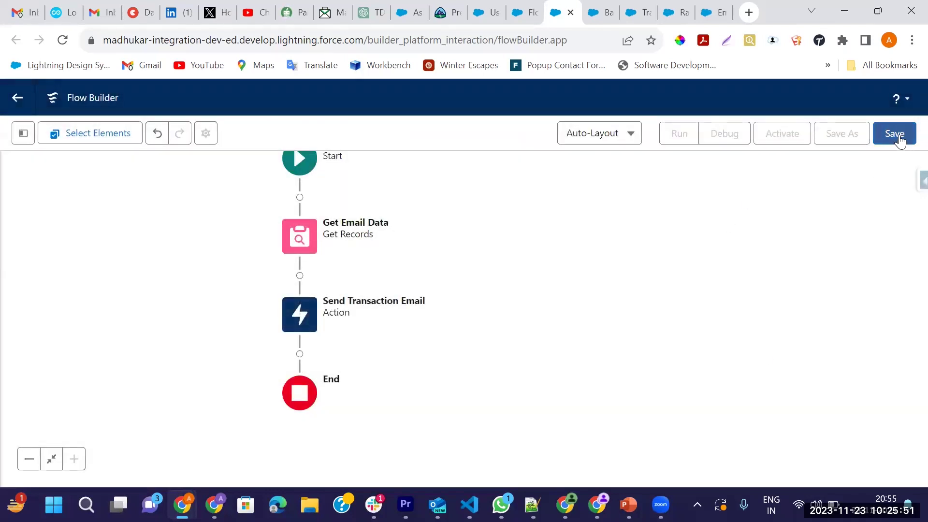
Save the flow as 'Send Transaction Email Notification', activate it, and return to Bank Account Opening
{"action": "left_click", "coordinate": [898, 135]}
{"action": "left_click", "coordinate": [357, 227]}
{"action": "type", "text": "Send Transaction Email Notification"}
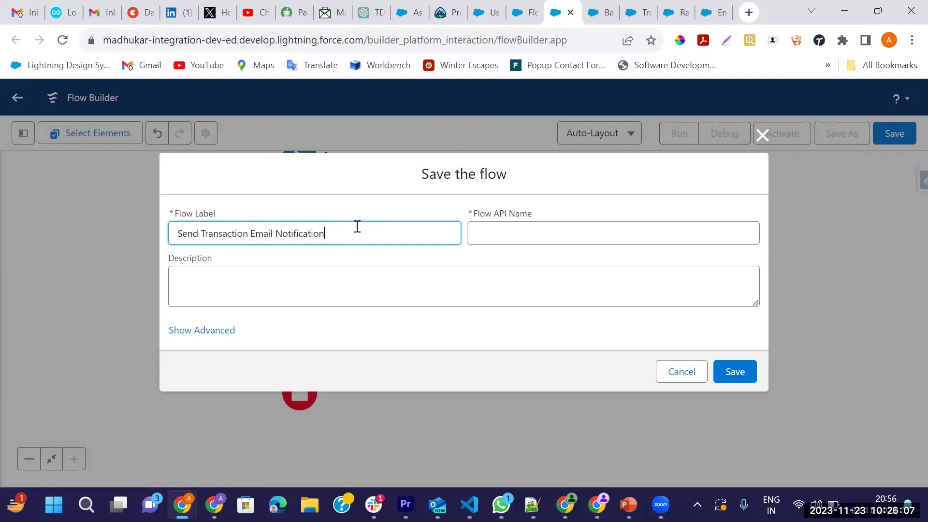
{"action": "key", "text": "Tab"}
{"action": "left_click", "coordinate": [730, 372]}
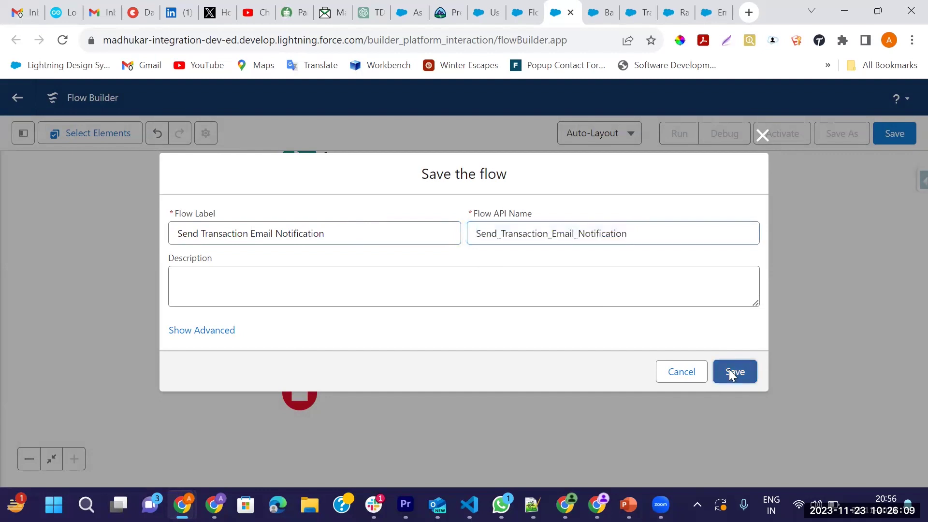
{"action": "left_click", "coordinate": [789, 137]}
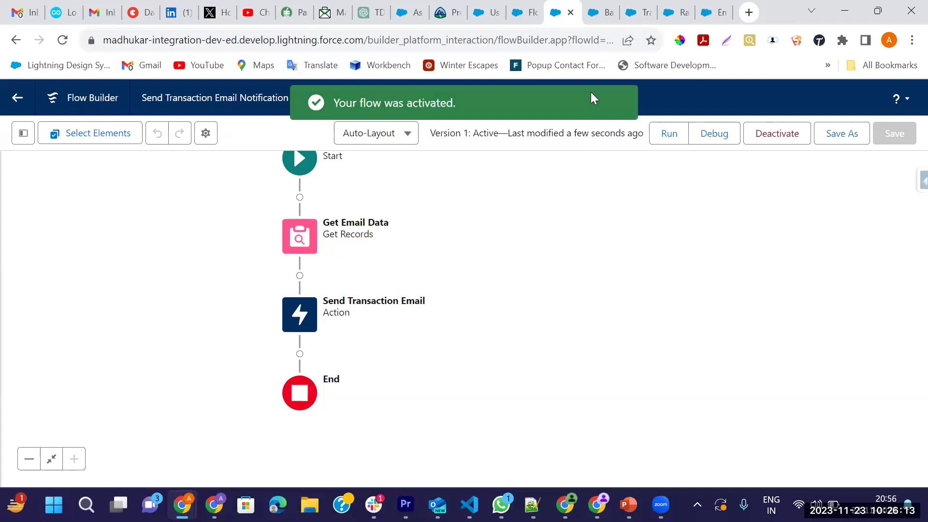
{"action": "left_click", "coordinate": [604, 13]}
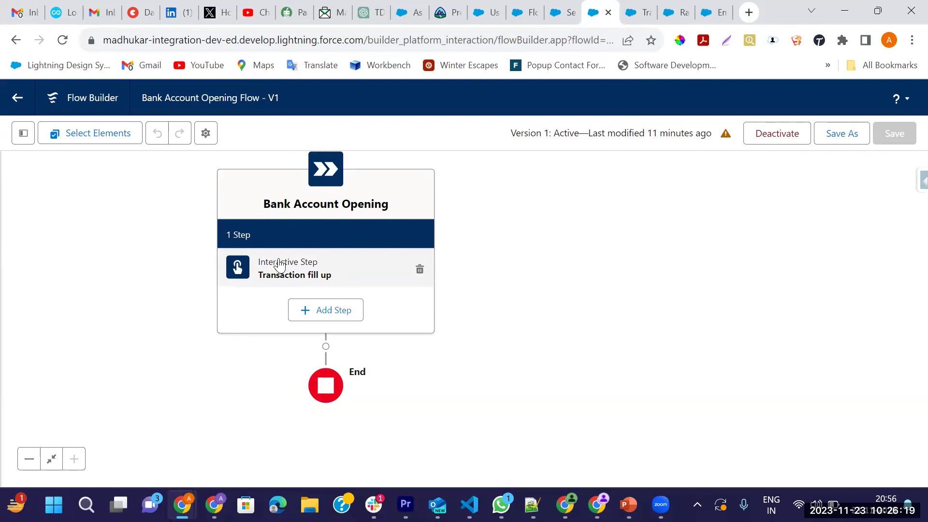
Add a background step to the Bank Account Opening stage labelled 'Send Email to Customer'
{"action": "left_click", "coordinate": [333, 313]}
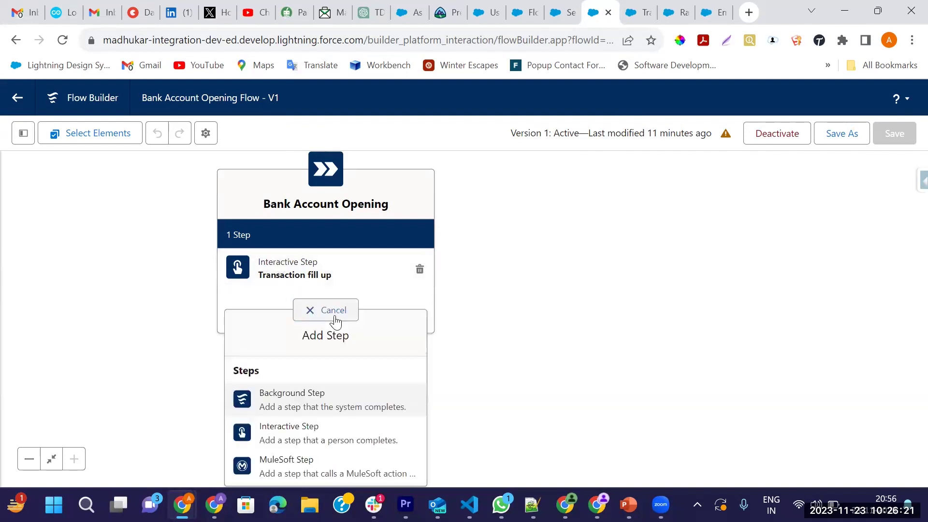
{"action": "left_click", "coordinate": [307, 400]}
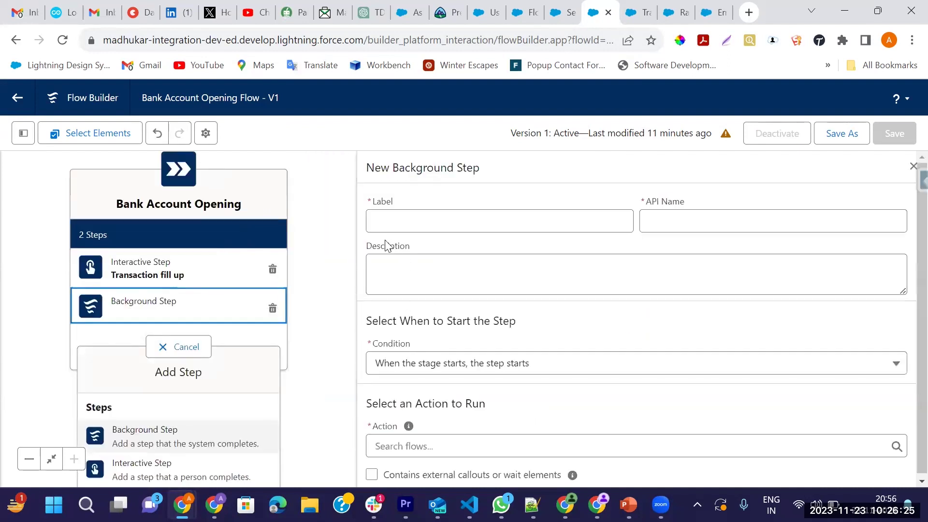
{"action": "left_click", "coordinate": [396, 213]}
{"action": "type", "text": "Send Email"}
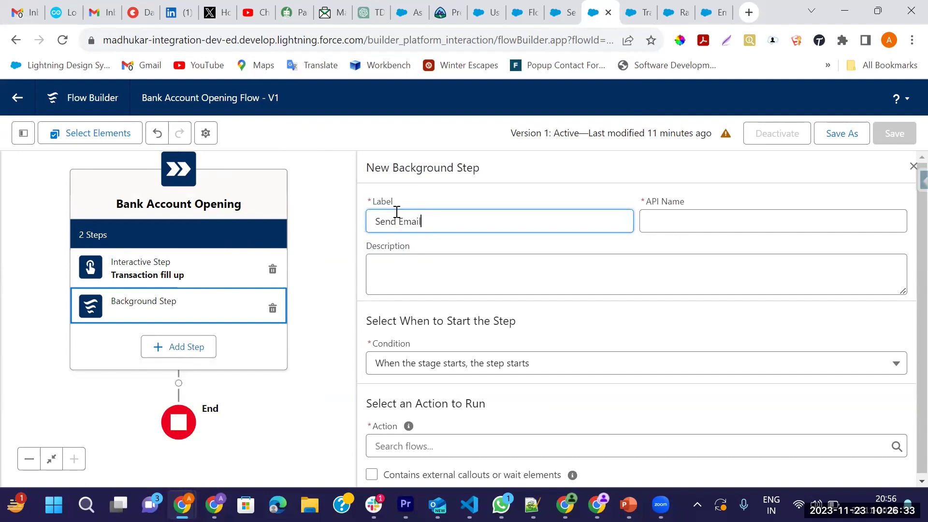
{"action": "type", "text": " to Custom"}
{"action": "key", "text": "Tab"}
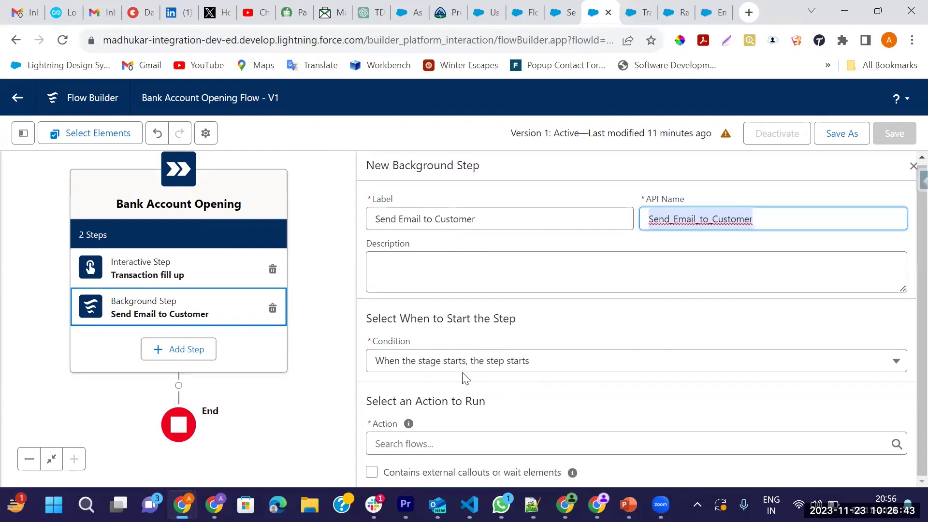
Keep the step starting with the stage, browse Action flows without choosing, then close and reload
{"action": "left_click", "coordinate": [577, 371]}
{"action": "left_click", "coordinate": [561, 392]}
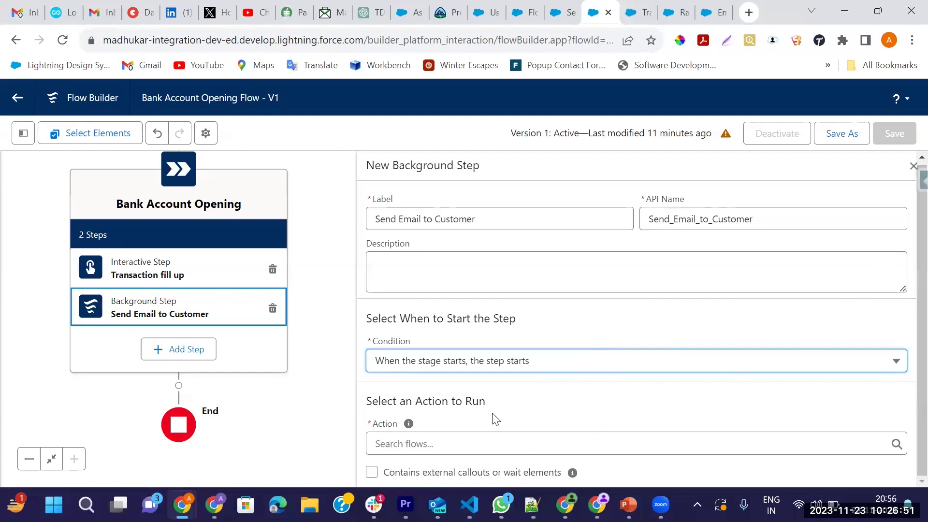
{"action": "left_click", "coordinate": [412, 443]}
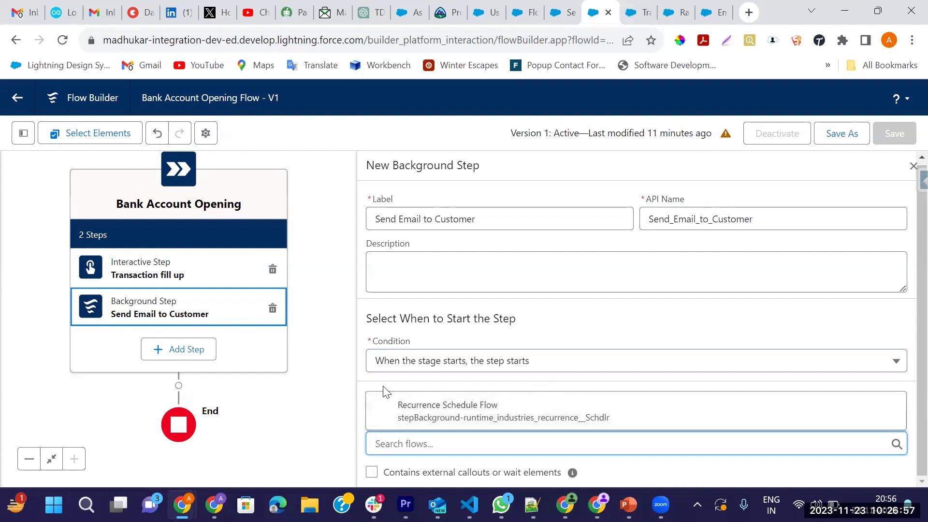
{"action": "left_click", "coordinate": [468, 464]}
{"action": "left_click", "coordinate": [438, 440]}
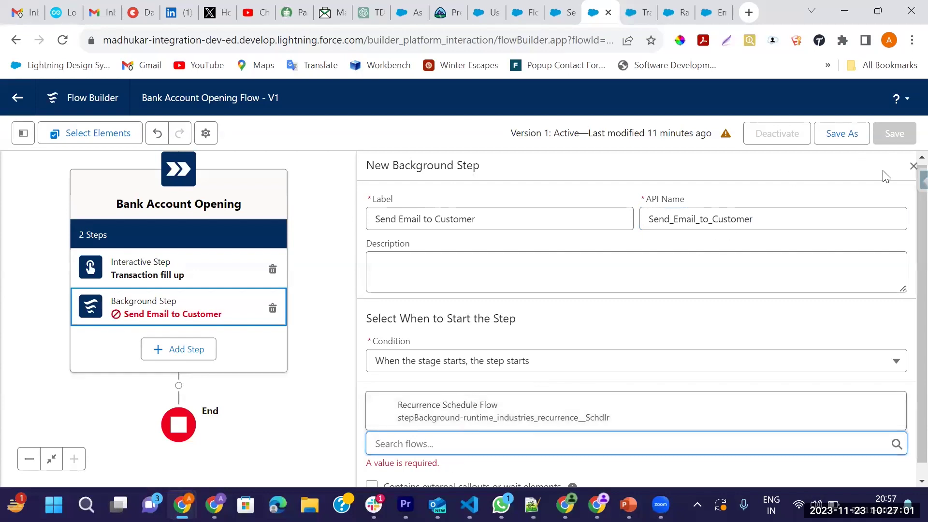
{"action": "left_click", "coordinate": [912, 166]}
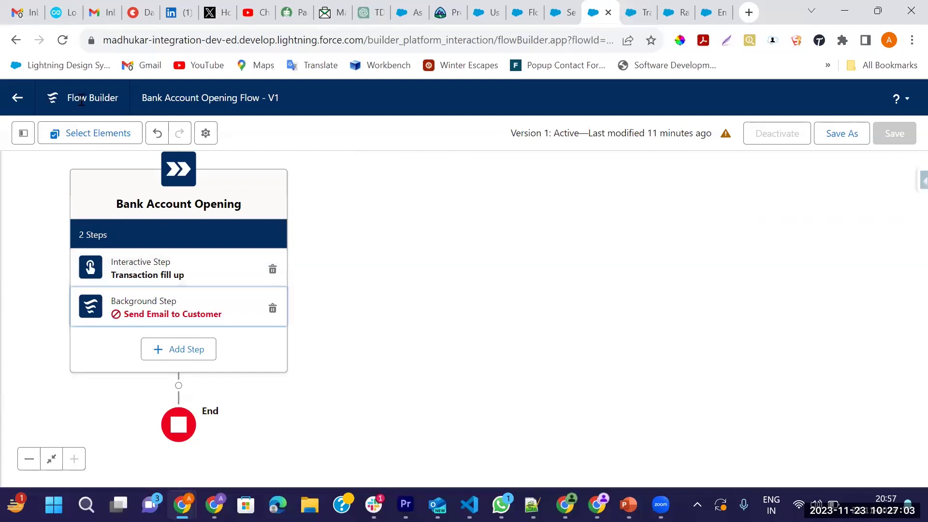
{"action": "left_click", "coordinate": [63, 39]}
After reloading, add a new 'Send Email to Customer' background step to the stage
{"action": "left_click", "coordinate": [527, 126]}
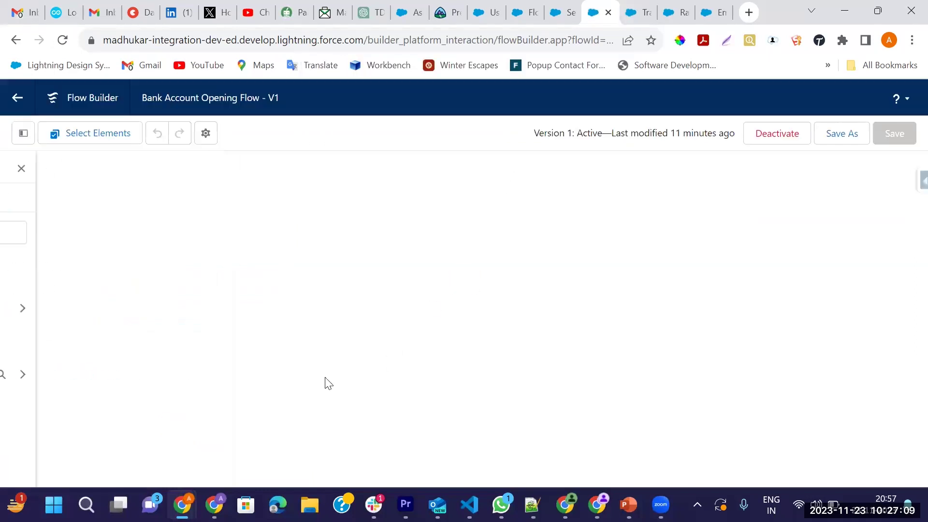
{"action": "scroll", "coordinate": [561, 364], "scroll_direction": "down", "scroll_amount": 5}
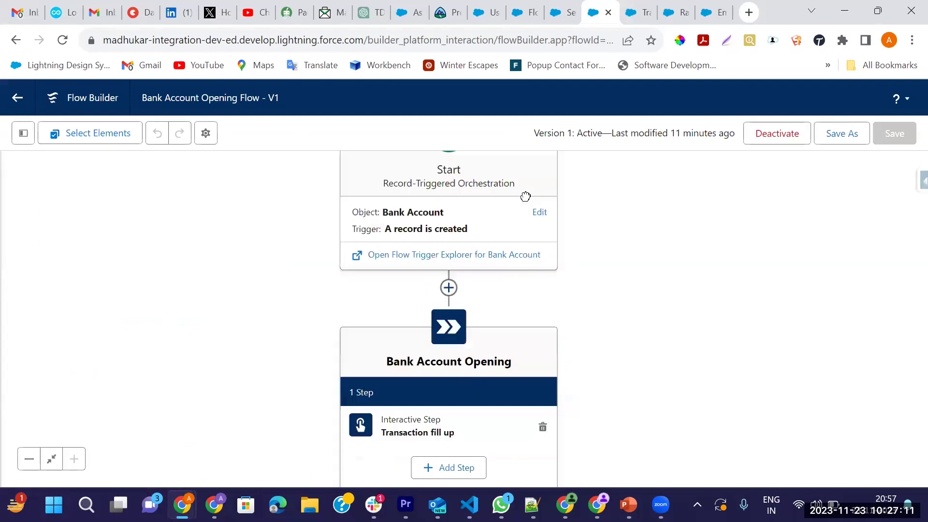
{"action": "left_click", "coordinate": [411, 318]}
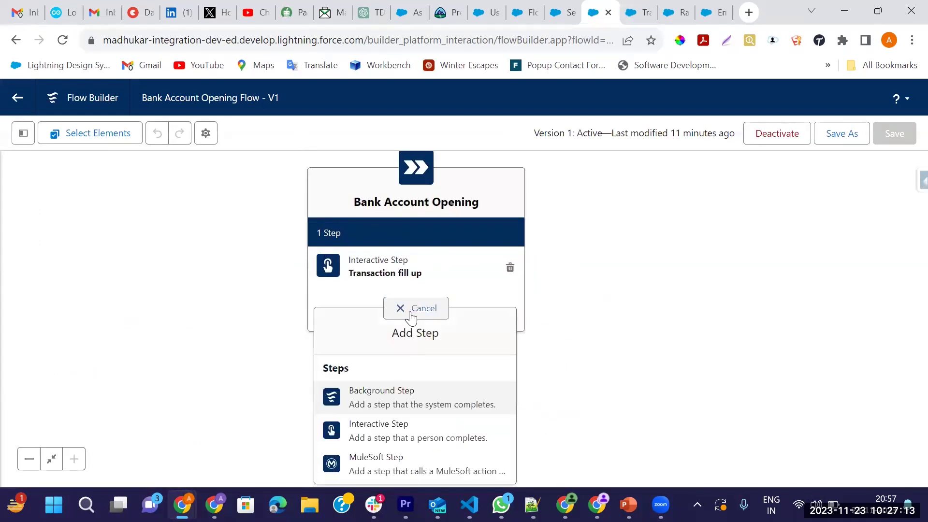
{"action": "left_click", "coordinate": [371, 410]}
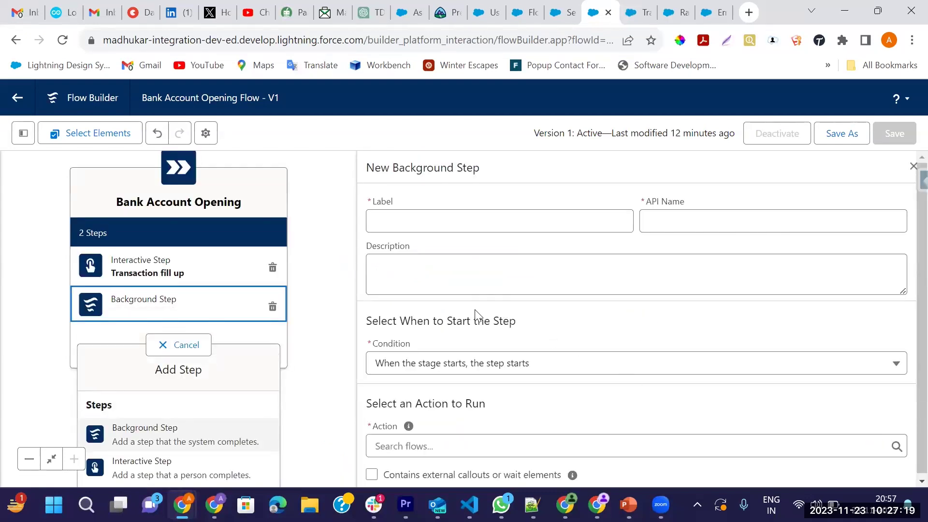
{"action": "left_click", "coordinate": [422, 216]}
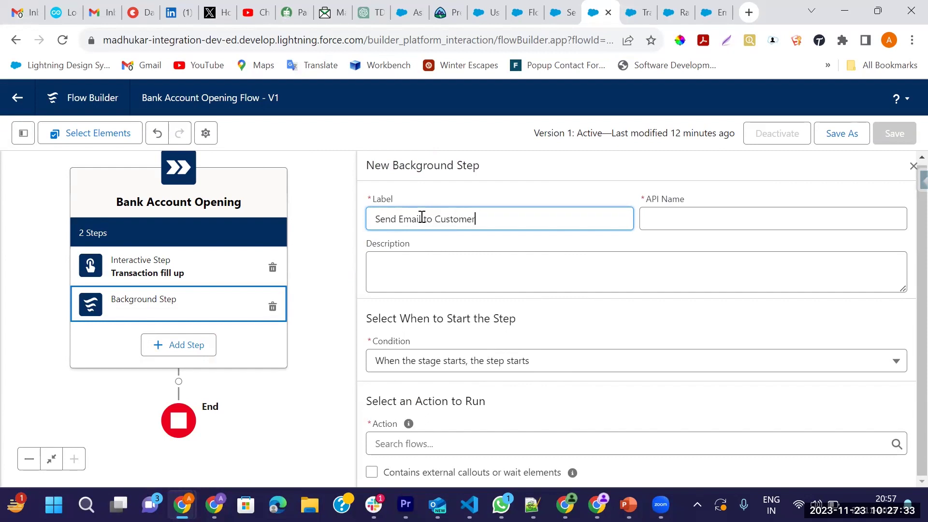
{"action": "key", "text": "Tab"}
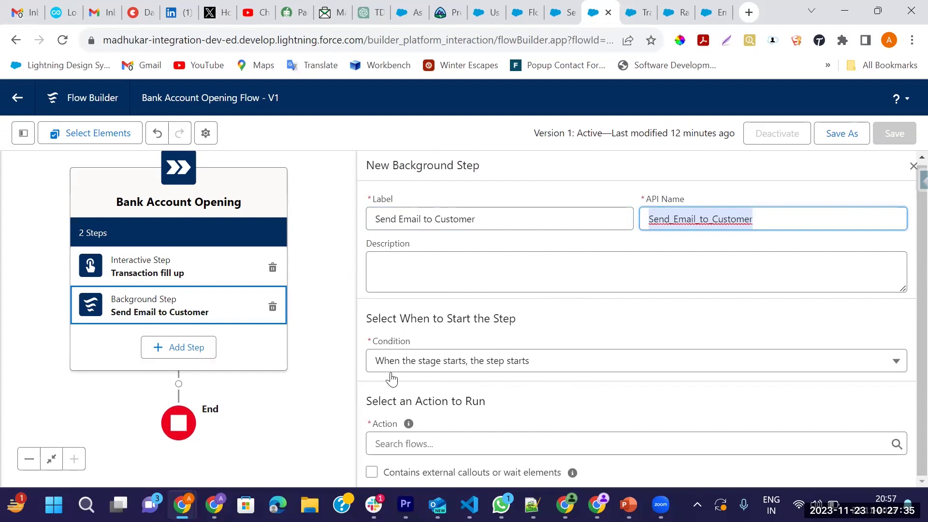
Choose the Send Transaction Email Notification flow as the step's action
{"action": "left_click", "coordinate": [472, 444]}
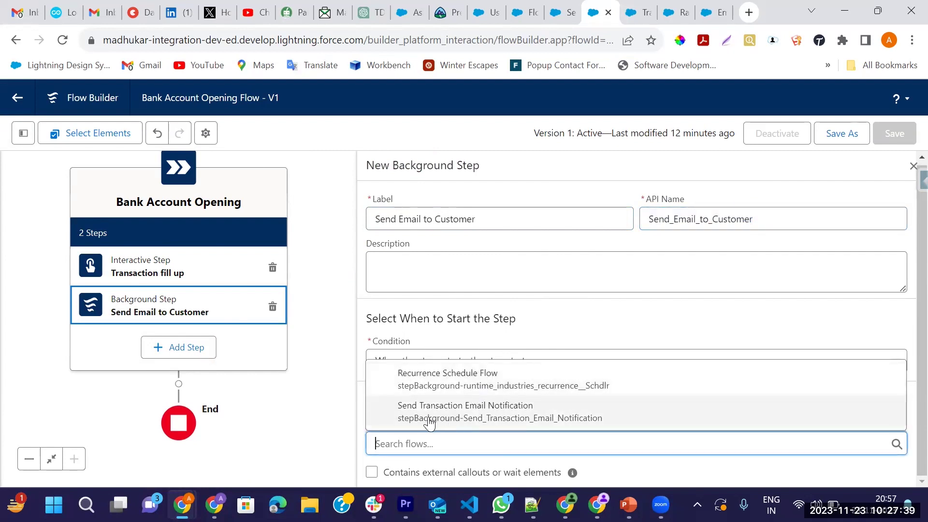
{"action": "left_click", "coordinate": [485, 415]}
{"action": "scroll", "coordinate": [574, 377], "scroll_direction": "down", "scroll_amount": 2}
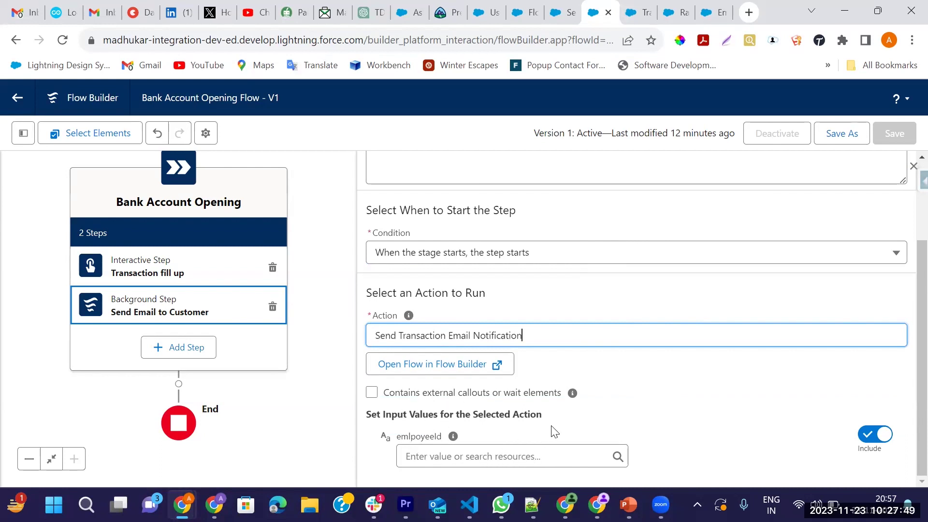
{"action": "left_click", "coordinate": [528, 462]}
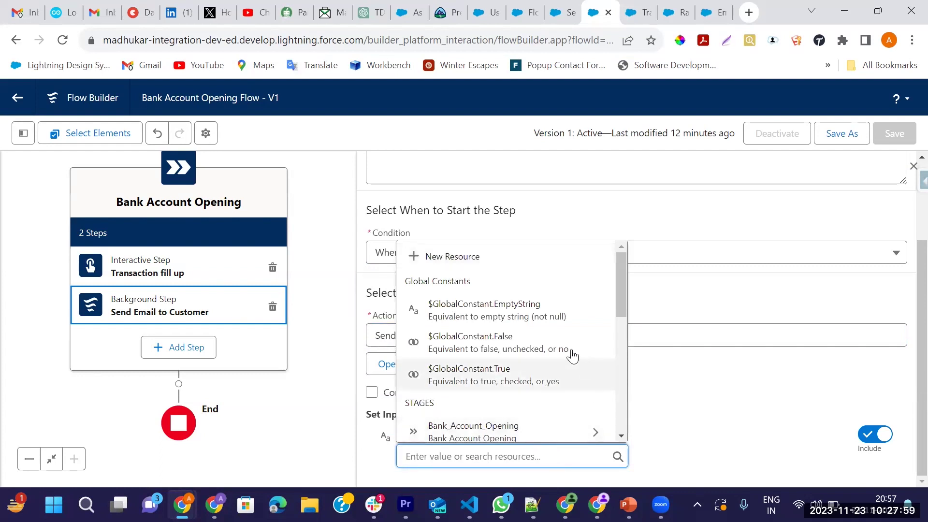
Set the emlpoyeeId input to {!$Record.Employee__c}
{"action": "scroll", "coordinate": [520, 347], "scroll_direction": "down", "scroll_amount": 2}
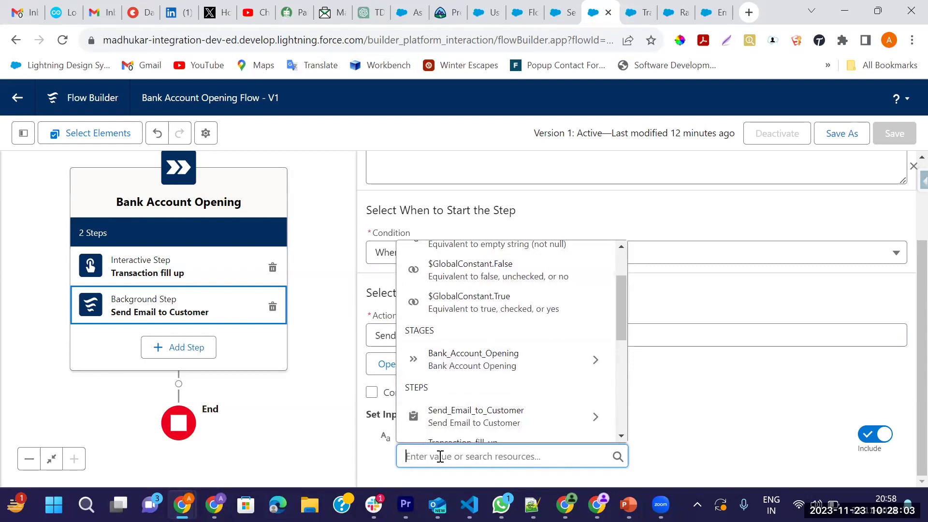
{"action": "type", "text": "Reco"}
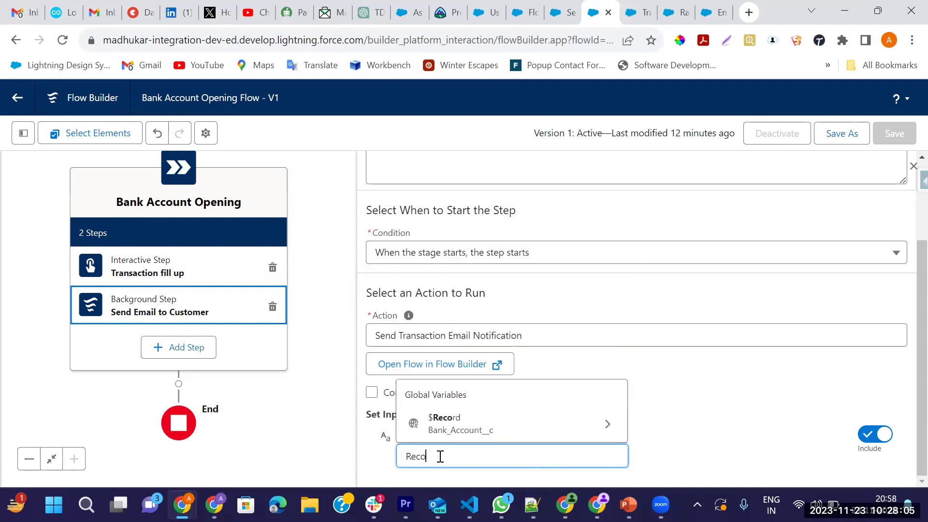
{"action": "left_click", "coordinate": [604, 427]}
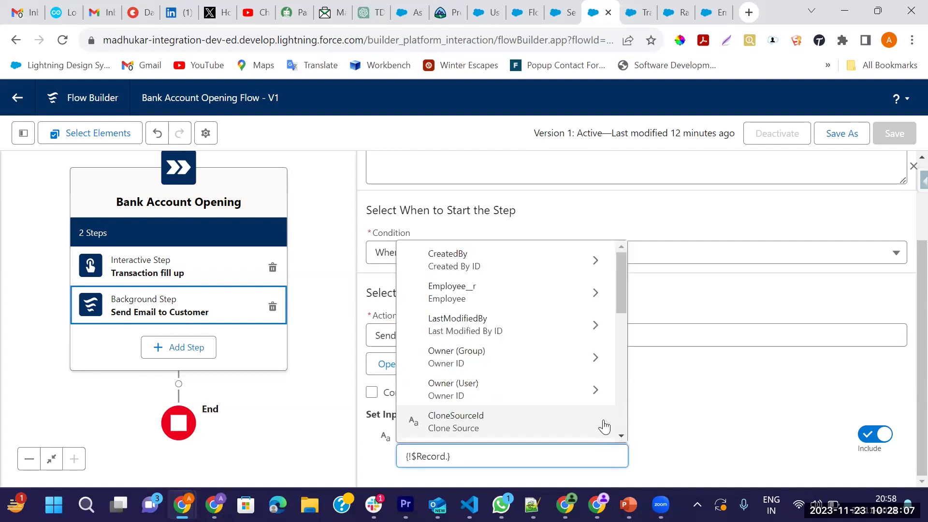
{"action": "type", "text": "Emp"}
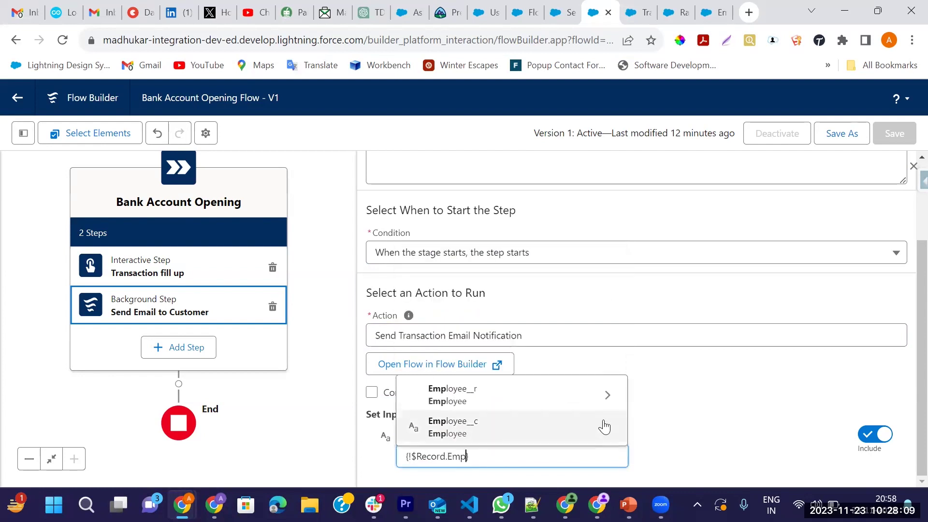
{"action": "left_click", "coordinate": [499, 430]}
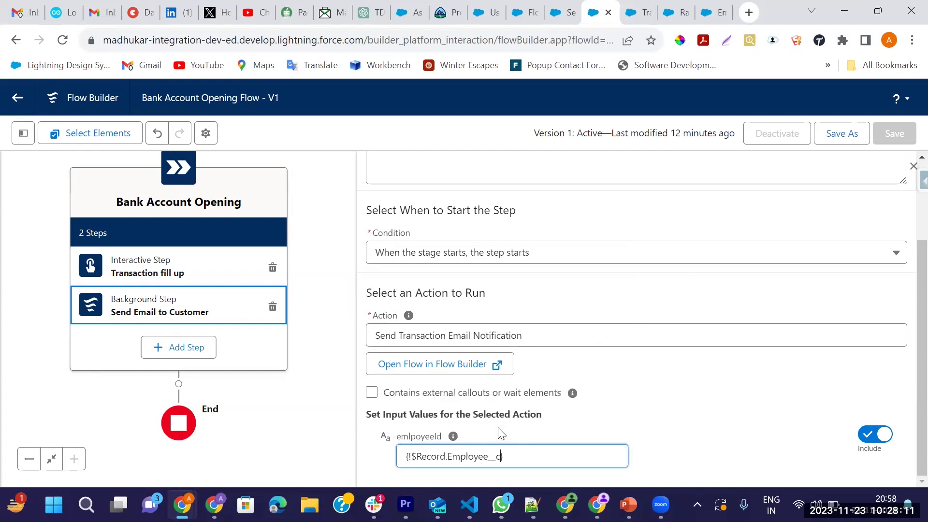
{"action": "left_click", "coordinate": [662, 416]}
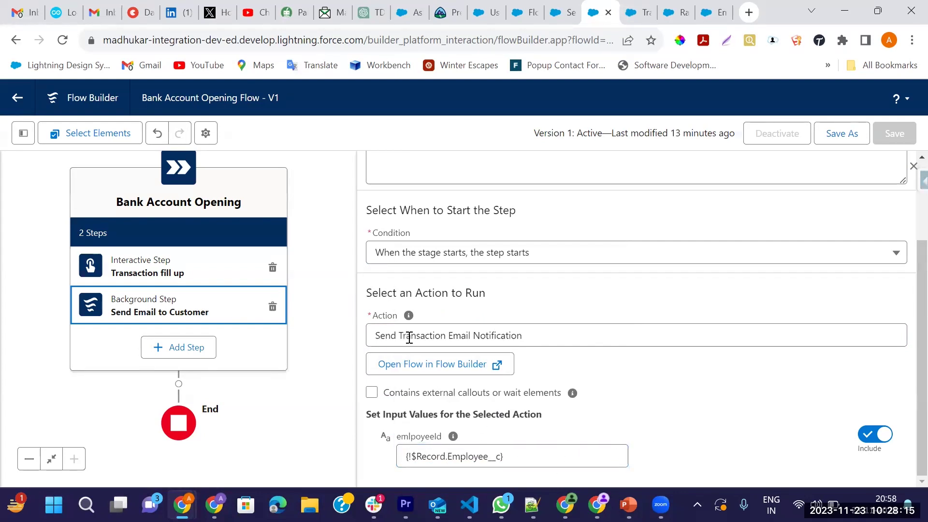
{"action": "scroll", "coordinate": [441, 290], "scroll_direction": "up", "scroll_amount": 2}
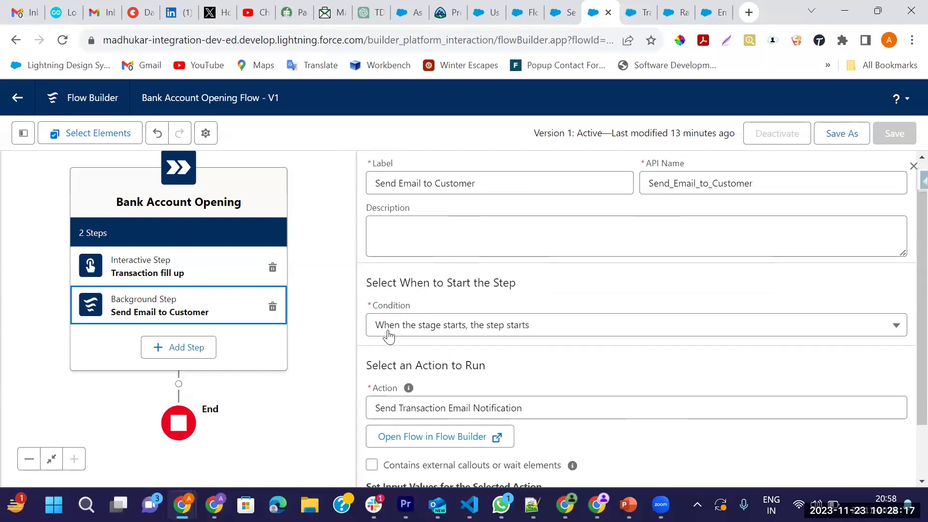
{"action": "left_click", "coordinate": [498, 334]}
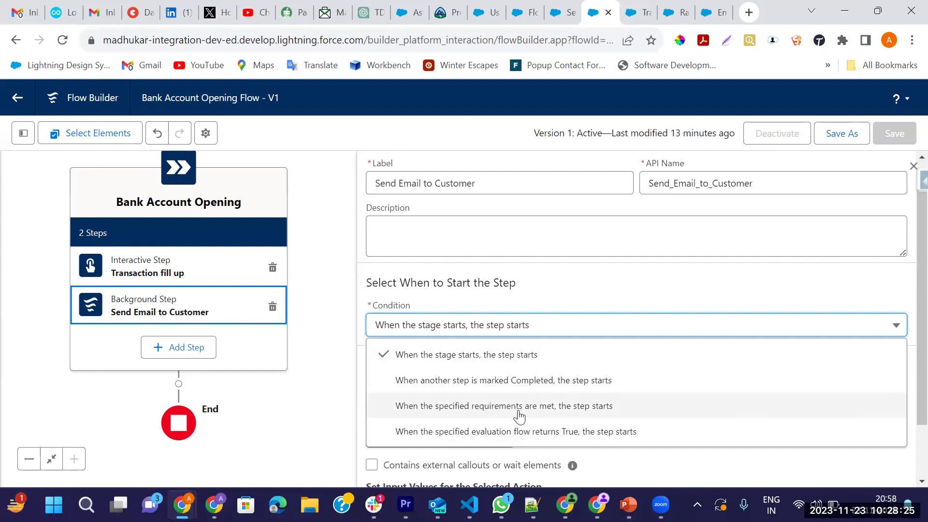
Make the step start only when requirements are met, discarding an initial Bank_Account_Opening resource choice
{"action": "left_click", "coordinate": [542, 408]}
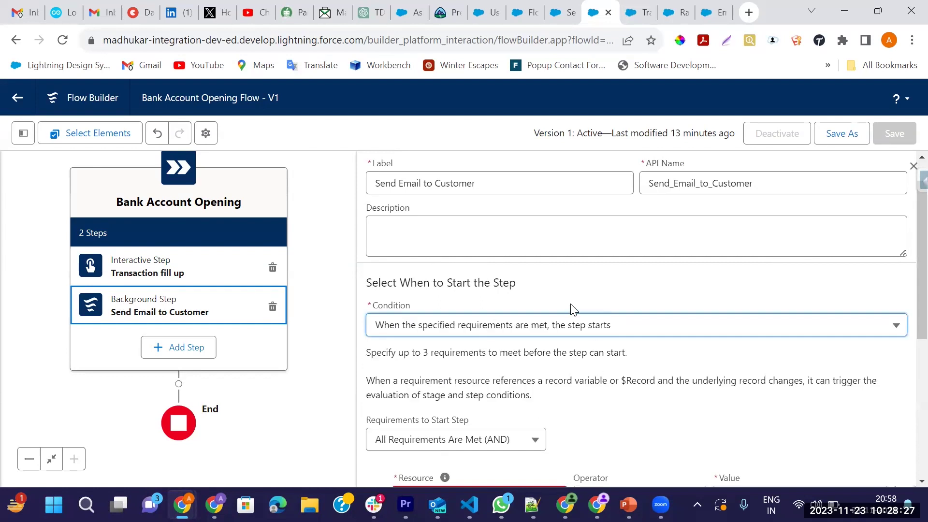
{"action": "scroll", "coordinate": [573, 309], "scroll_direction": "down", "scroll_amount": 3}
{"action": "scroll", "coordinate": [619, 259], "scroll_direction": "down", "scroll_amount": 2}
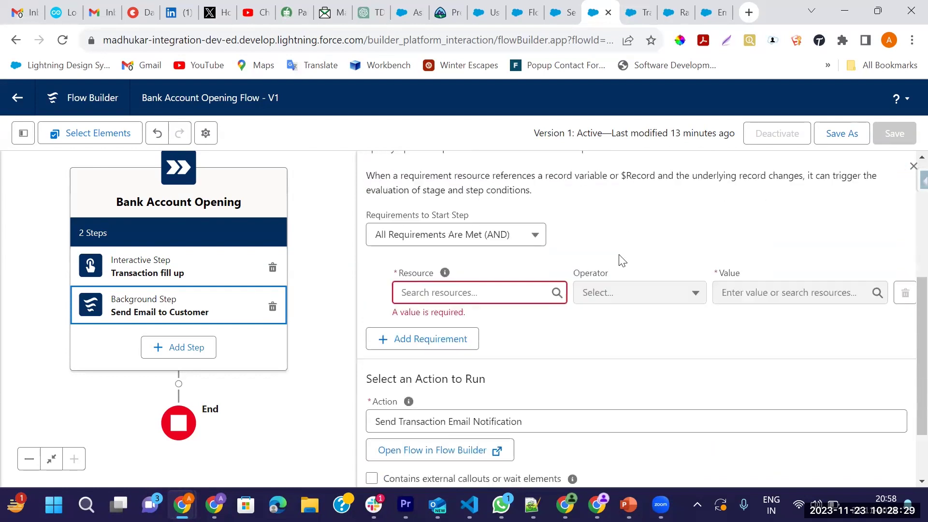
{"action": "left_click", "coordinate": [441, 286]}
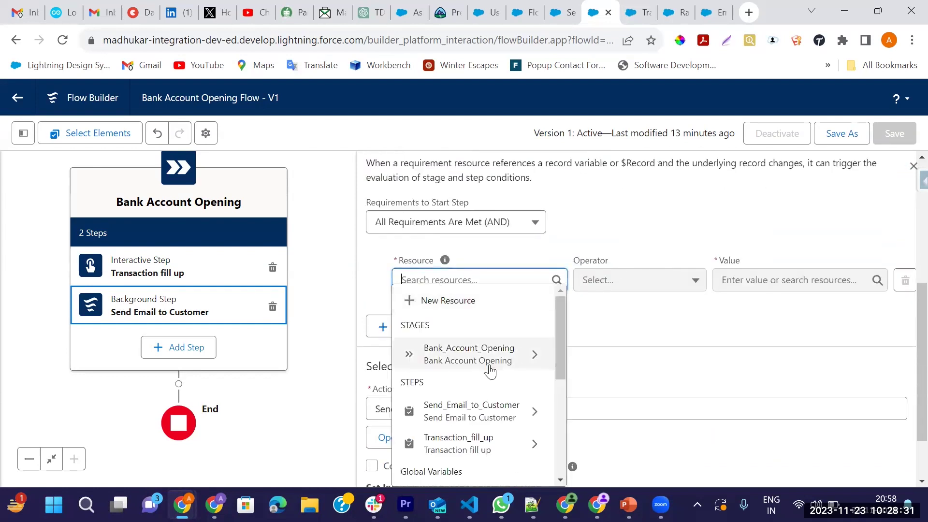
{"action": "scroll", "coordinate": [455, 360], "scroll_direction": "down", "scroll_amount": 2}
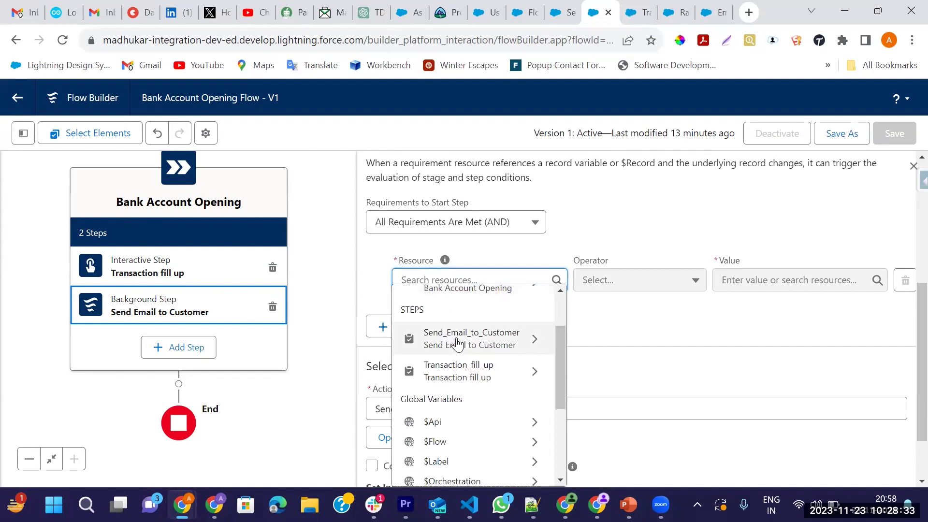
{"action": "scroll", "coordinate": [483, 341], "scroll_direction": "up", "scroll_amount": 2}
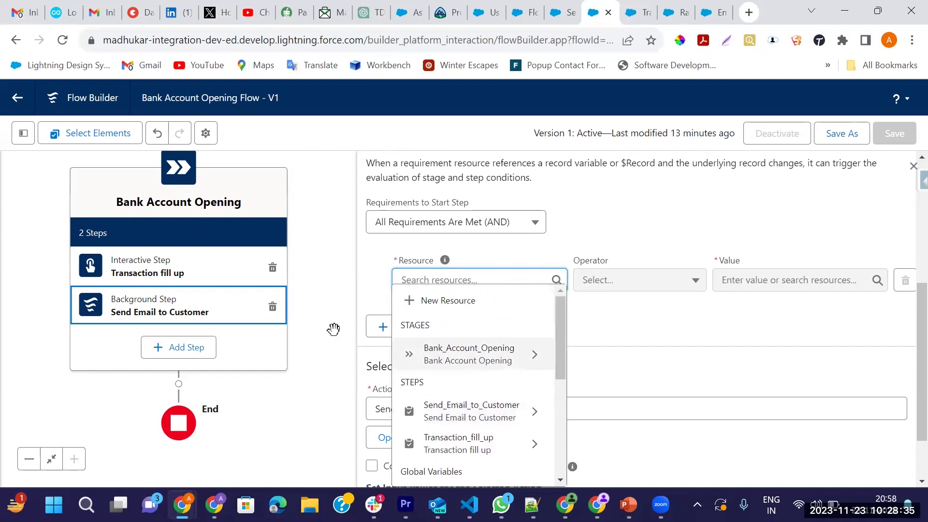
{"action": "left_click", "coordinate": [524, 363]}
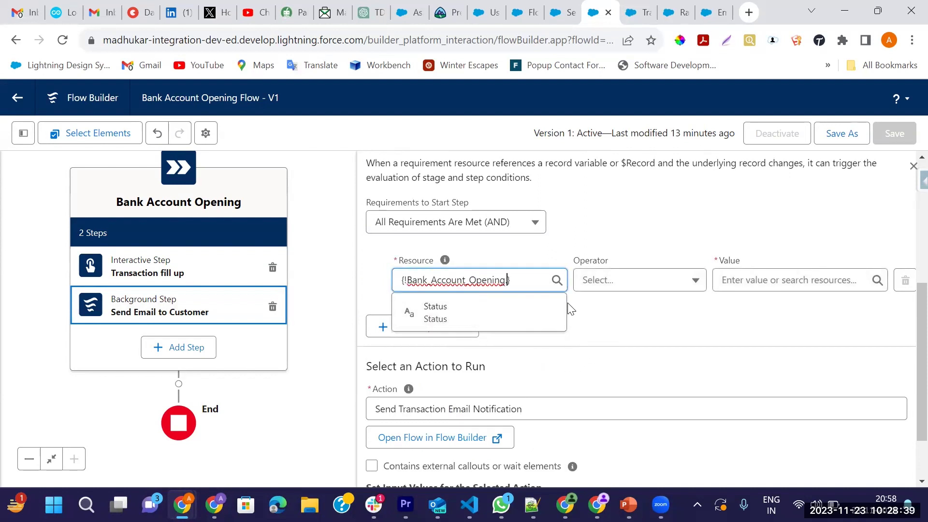
{"action": "double_click", "coordinate": [421, 279]}
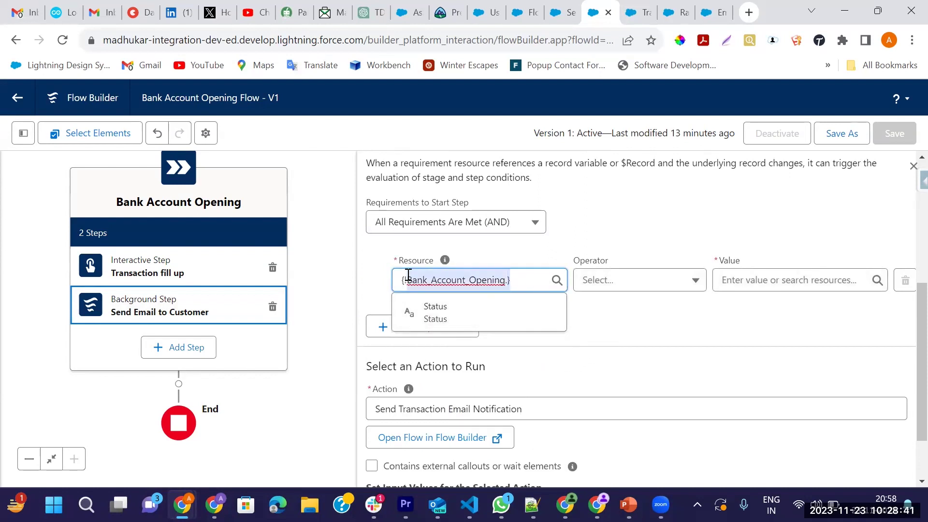
{"action": "key", "text": "BackSpace"}
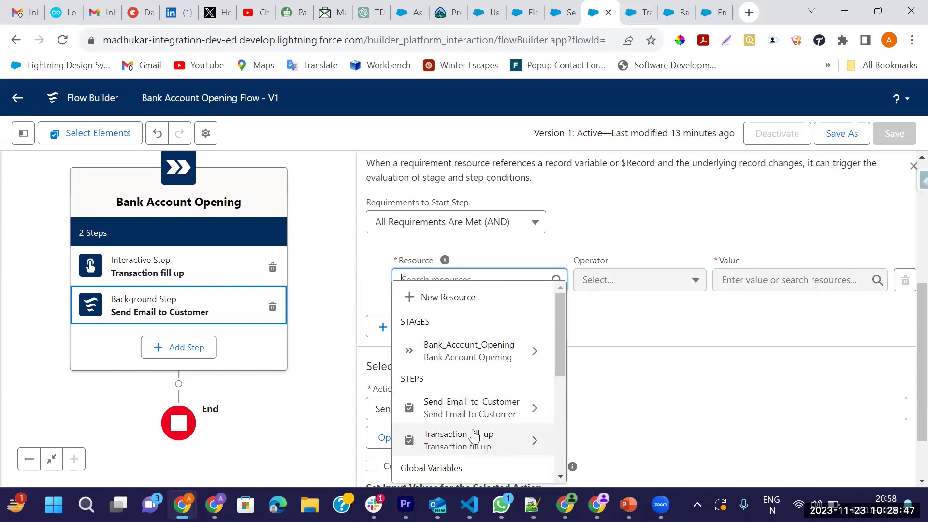
Set the requirement to Transaction_fill_up > Status Equals Completed
{"action": "scroll", "coordinate": [454, 411], "scroll_direction": "down", "scroll_amount": 2}
{"action": "left_click", "coordinate": [527, 368]}
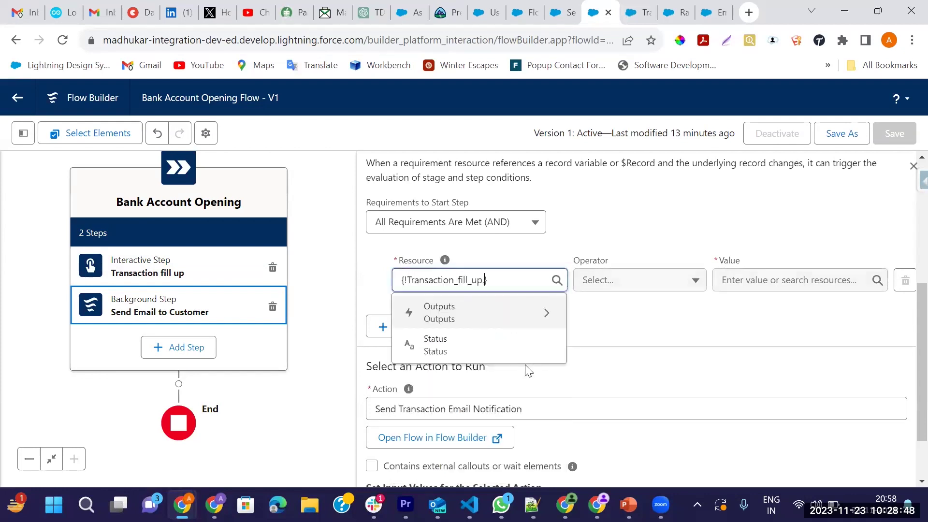
{"action": "left_click", "coordinate": [443, 344]}
{"action": "left_click", "coordinate": [741, 281]}
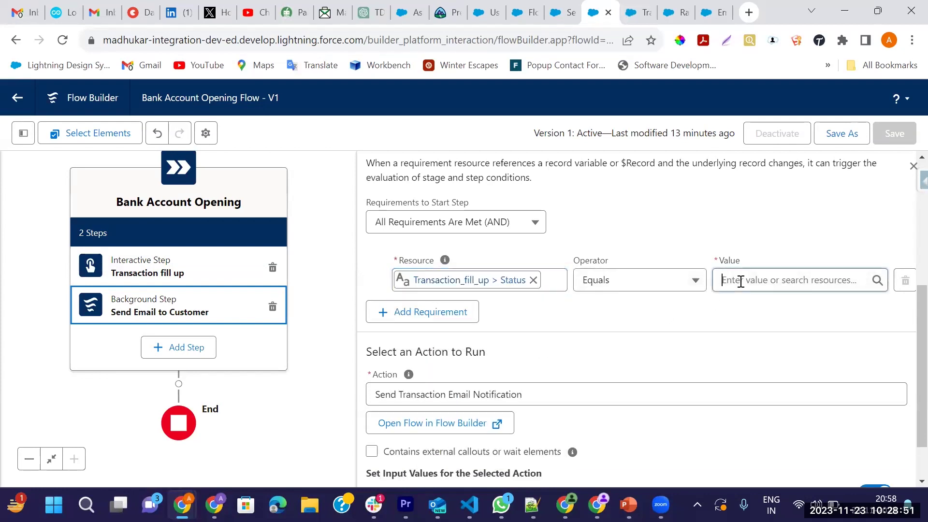
{"action": "type", "text": "C"}
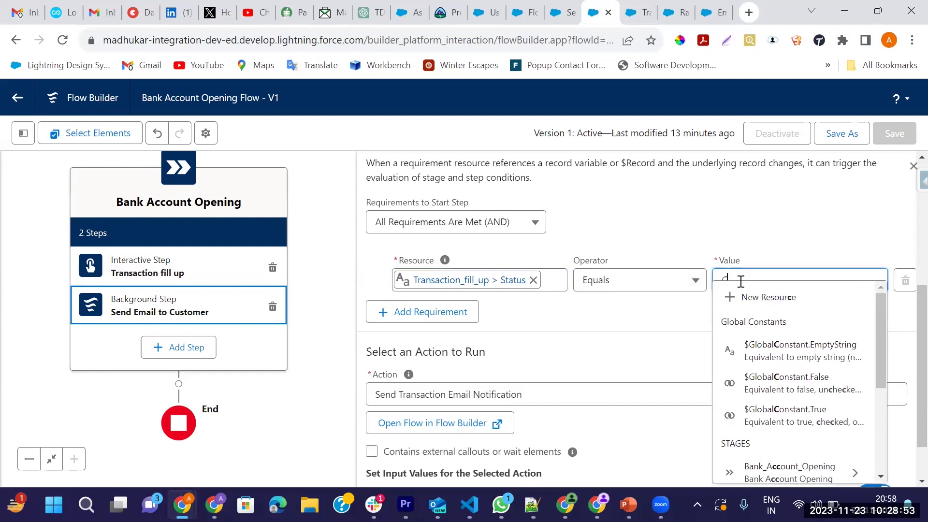
{"action": "type", "text": "ompleted"}
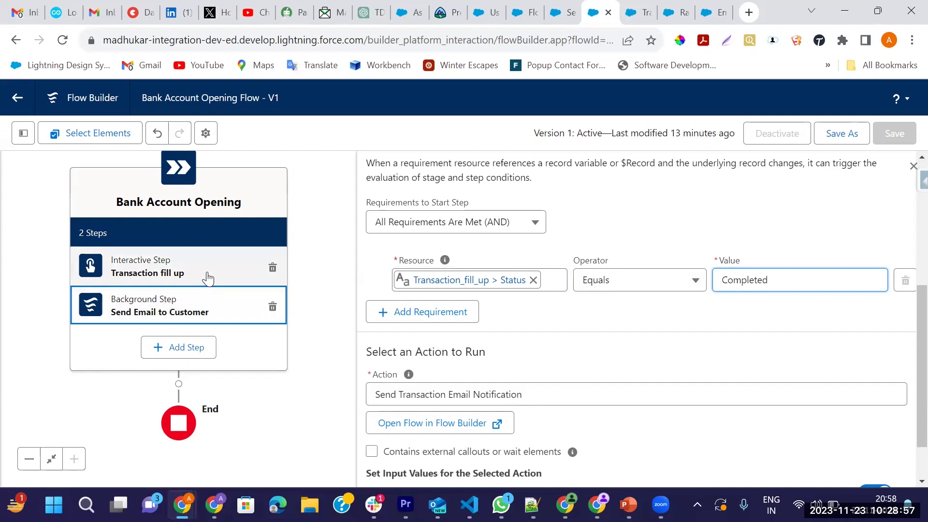
{"action": "left_click", "coordinate": [635, 315]}
{"action": "scroll", "coordinate": [635, 318], "scroll_direction": "down", "scroll_amount": 1}
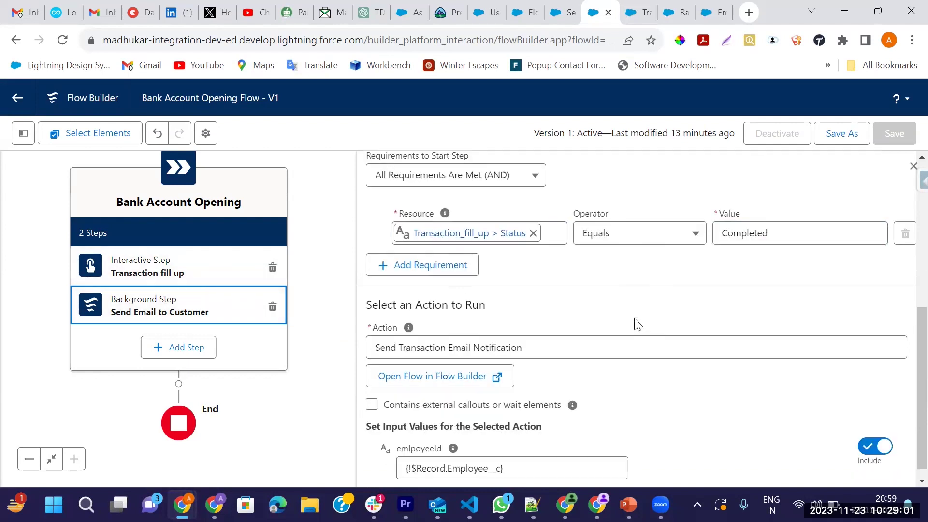
{"action": "scroll", "coordinate": [657, 327], "scroll_direction": "up", "scroll_amount": 5}
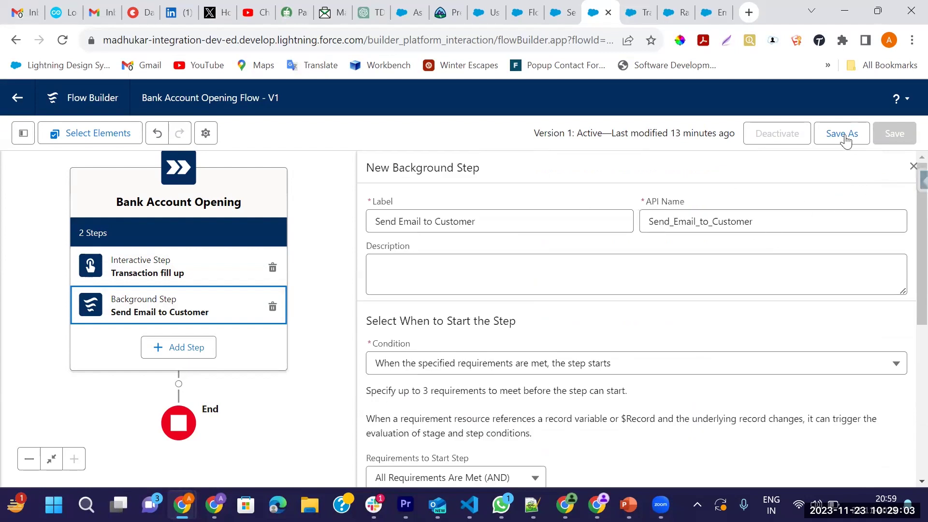
Save the Bank Account Opening Flow as a new version
{"action": "scroll", "coordinate": [706, 327], "scroll_direction": "down", "scroll_amount": 5}
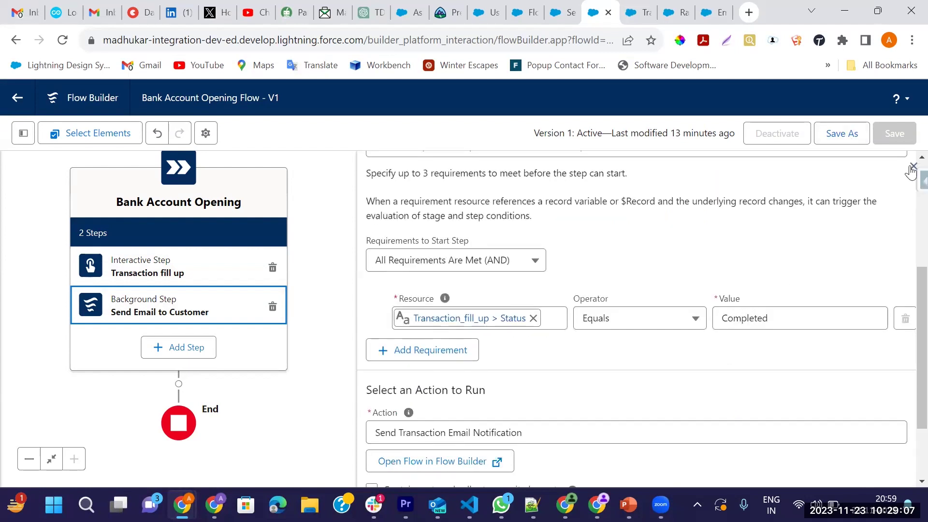
{"action": "scroll", "coordinate": [705, 295], "scroll_direction": "down", "scroll_amount": 2}
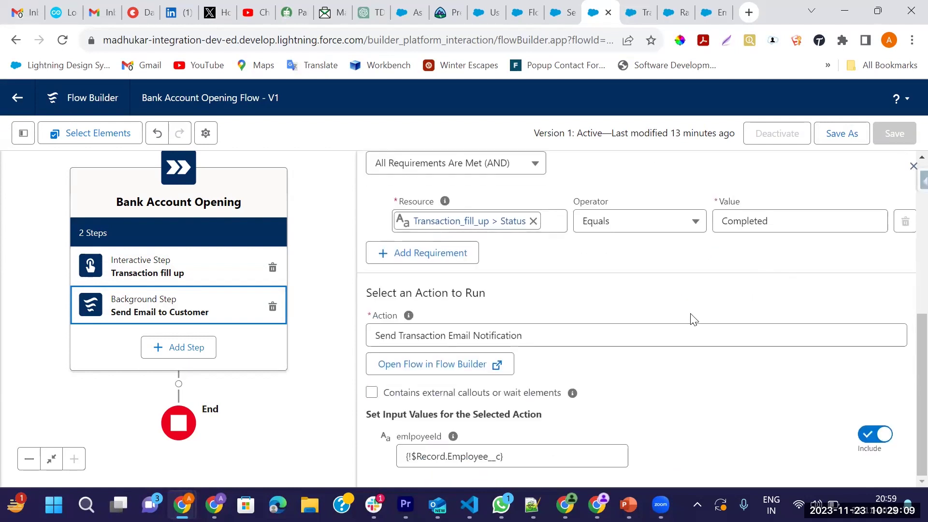
{"action": "scroll", "coordinate": [693, 316], "scroll_direction": "up", "scroll_amount": 6}
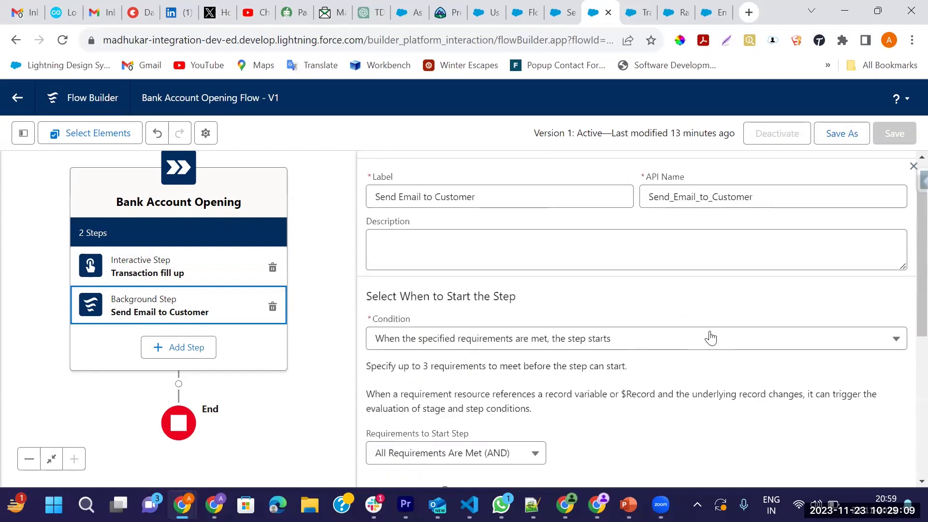
{"action": "left_click", "coordinate": [912, 166]}
{"action": "left_click", "coordinate": [844, 137]}
{"action": "left_click", "coordinate": [730, 383]}
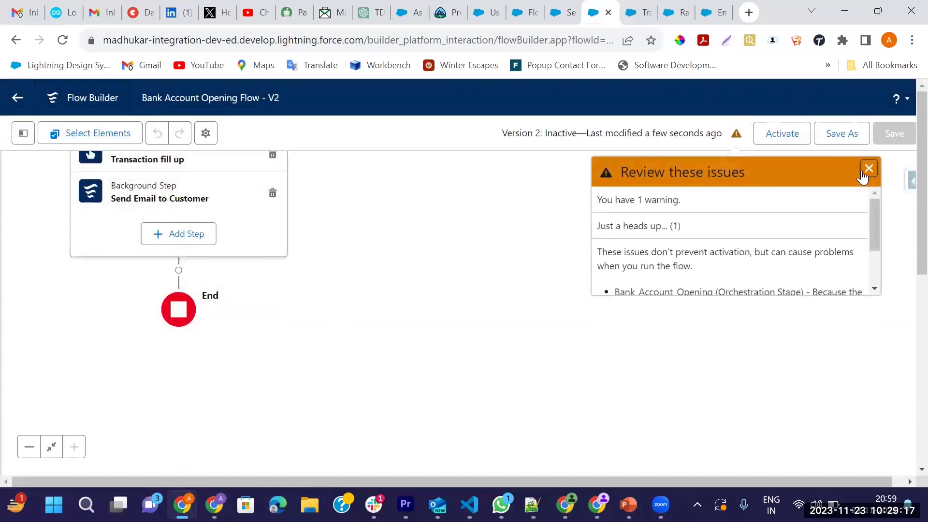
Activate version 2 of the flow and switch over to the Bank App
{"action": "left_click", "coordinate": [867, 170]}
{"action": "left_click", "coordinate": [784, 140]}
{"action": "left_click_drag", "start_coordinate": [417, 230], "coordinate": [576, 300]}
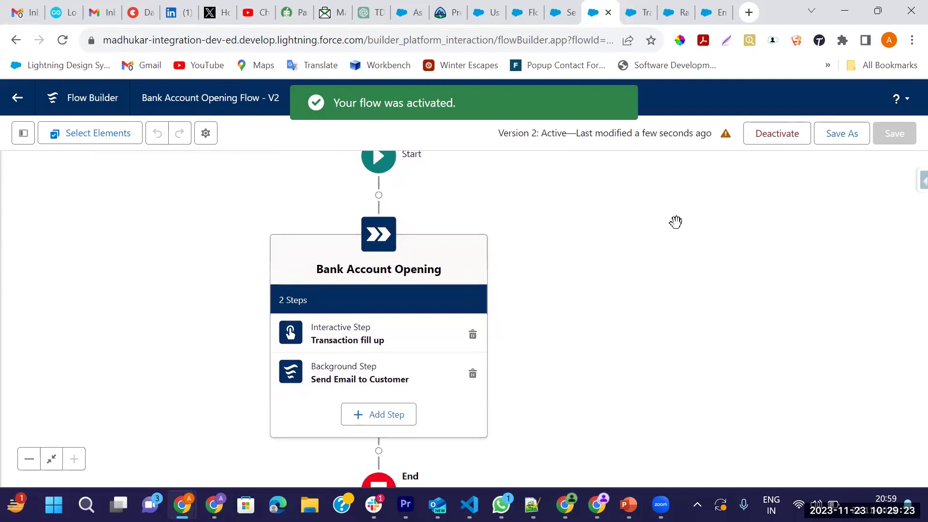
{"action": "left_click", "coordinate": [710, 12]}
Go to the Bank Accounts list and start a new bank account record
{"action": "left_click", "coordinate": [676, 13]}
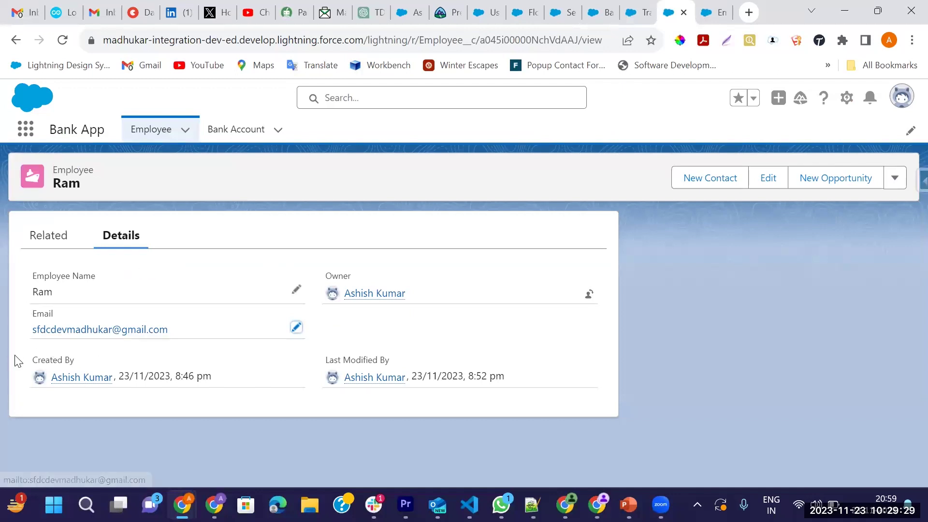
{"action": "left_click", "coordinate": [249, 134]}
{"action": "left_click", "coordinate": [278, 136]}
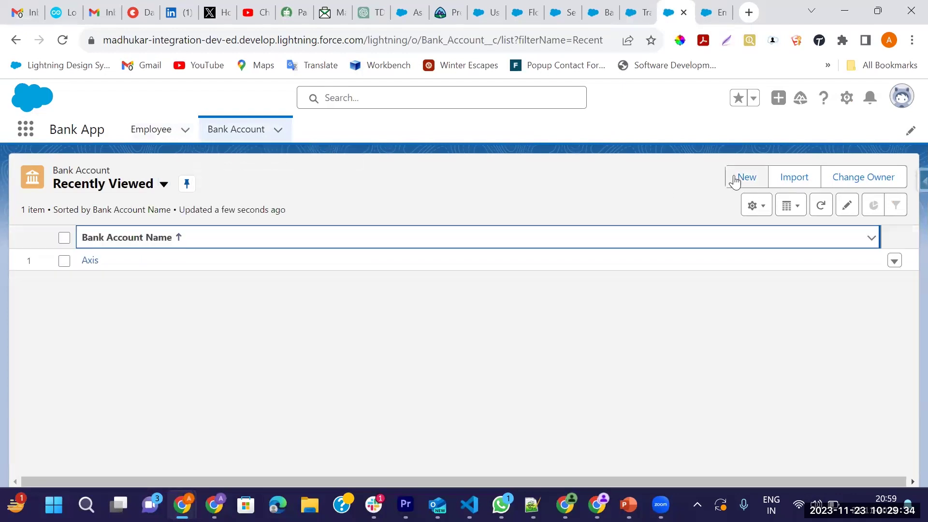
{"action": "left_click", "coordinate": [744, 177]}
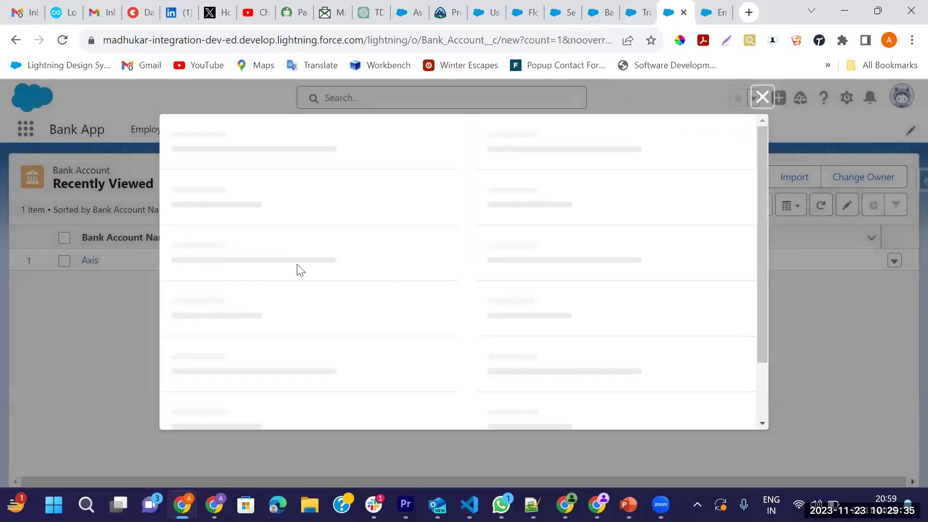
Save bank account SBI linked to employee Ram, then search globally for 'Sfd'
{"action": "type", "text": "SBI"}
{"action": "key", "text": "Tab"}
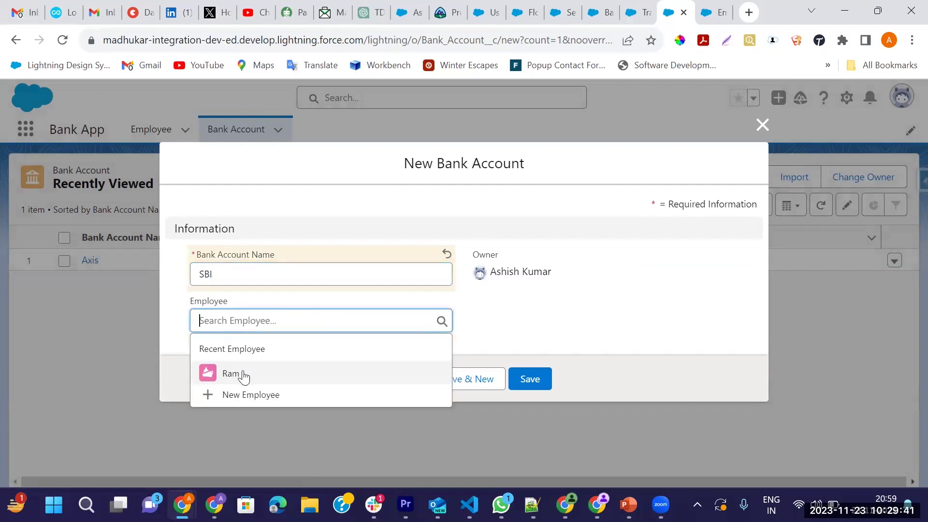
{"action": "left_click", "coordinate": [244, 372]}
{"action": "left_click", "coordinate": [530, 377]}
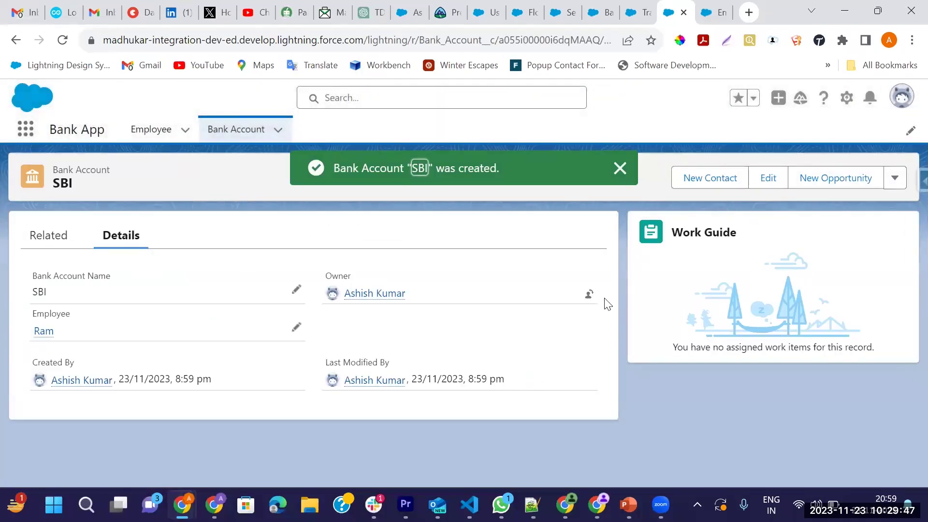
{"action": "left_click", "coordinate": [619, 168]}
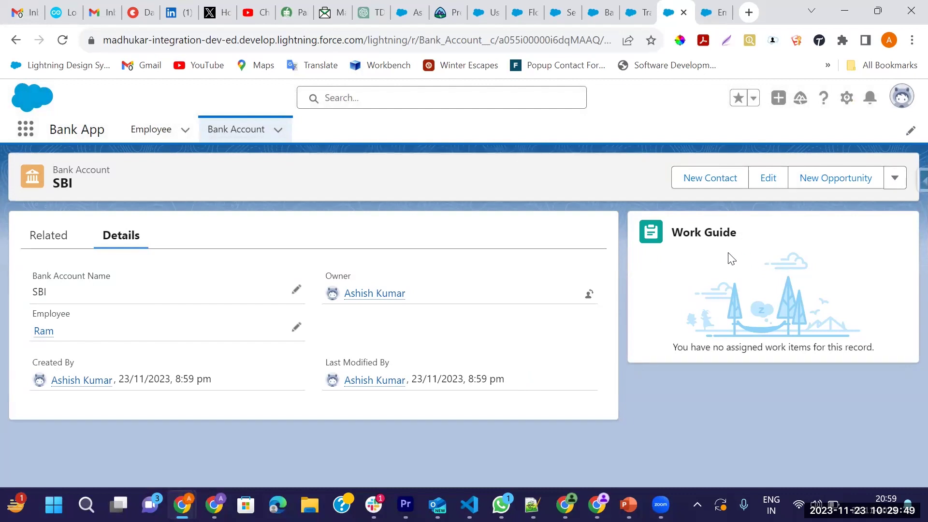
{"action": "left_click", "coordinate": [365, 100]}
{"action": "type", "text": "Sfdc"}
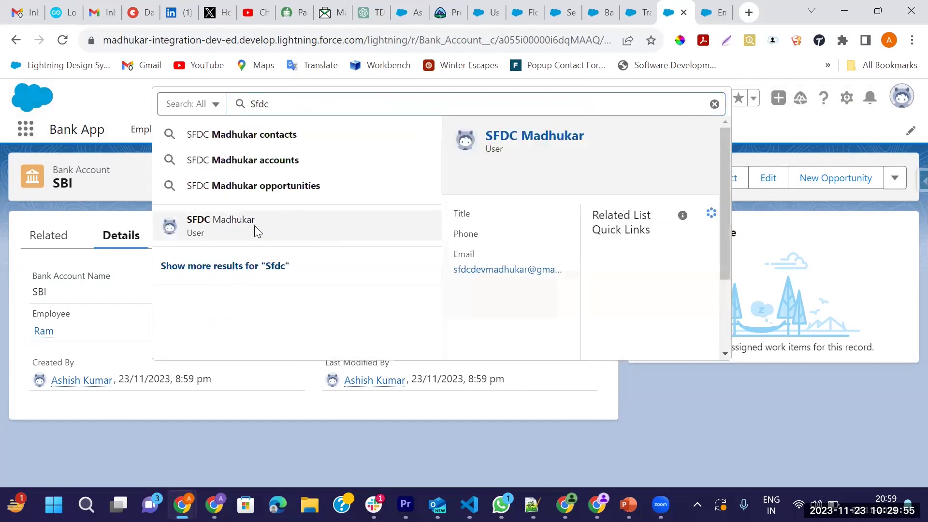
Open the matching user's record and its User Detail page
{"action": "left_click", "coordinate": [254, 225]}
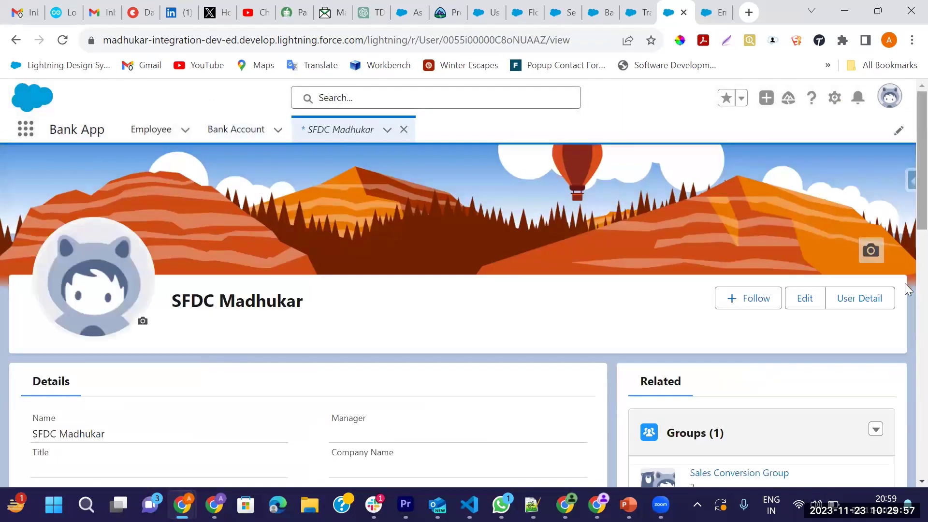
{"action": "left_click", "coordinate": [859, 298]}
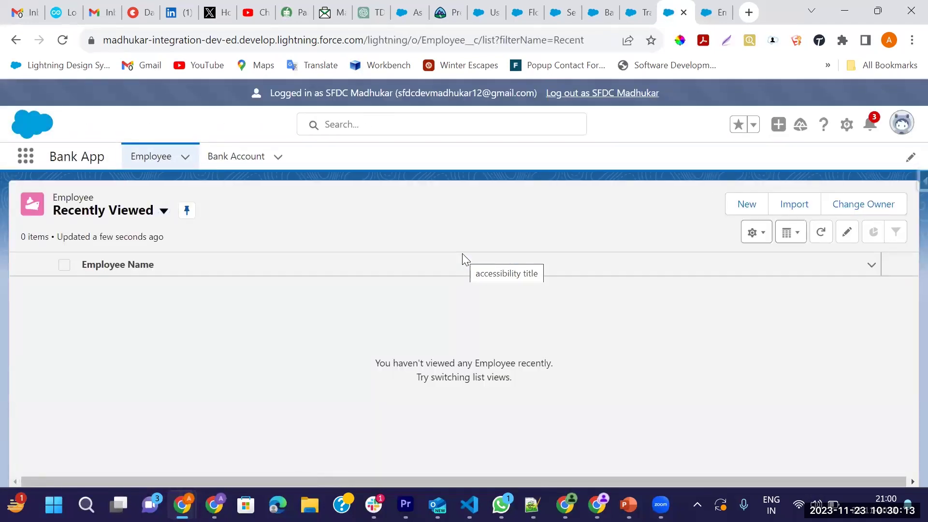
Switch the Bank Account list view to All and open the SBI record
{"action": "left_click", "coordinate": [246, 159]}
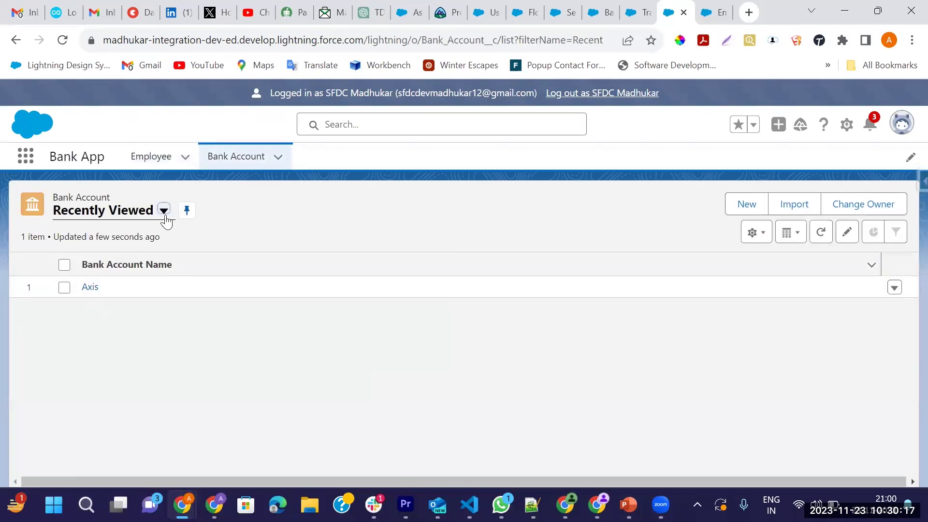
{"action": "left_click", "coordinate": [165, 214]}
{"action": "left_click", "coordinate": [97, 265]}
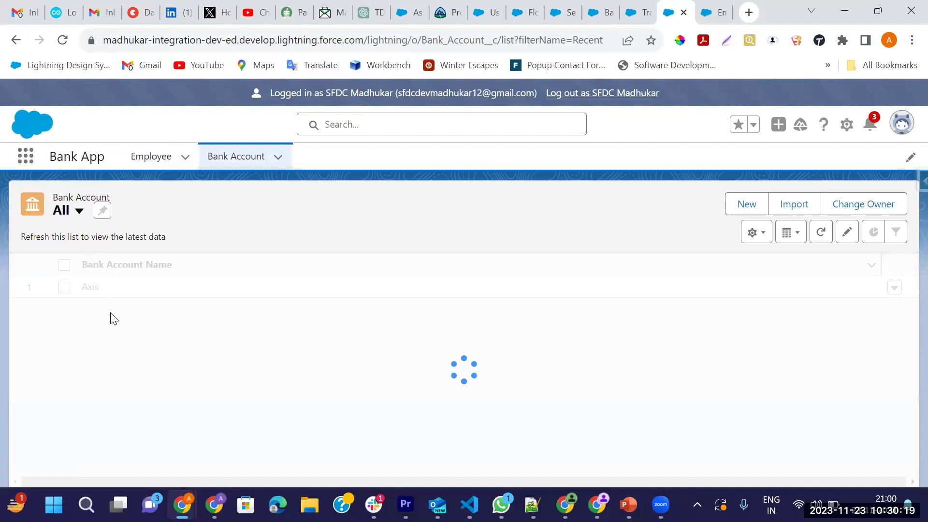
{"action": "left_click", "coordinate": [89, 310]}
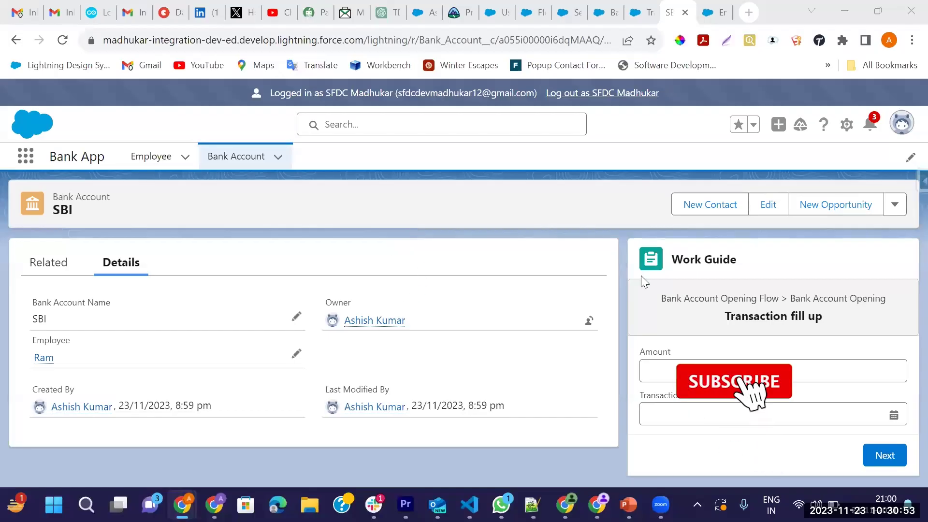
Submit Transaction fill up with amount 100000 and date 24-Nov-2023, then go to Gmail
{"action": "key", "text": "alt+Tab"}
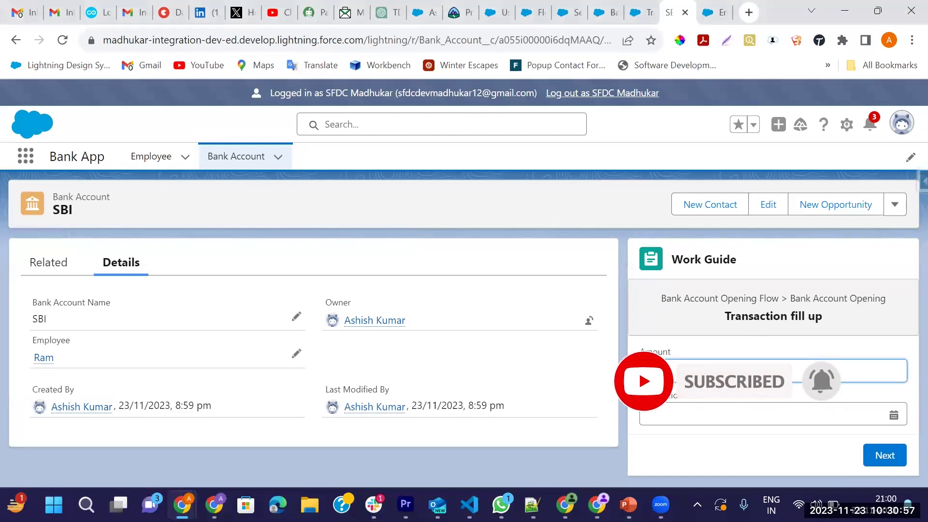
{"action": "type", "text": "00000"}
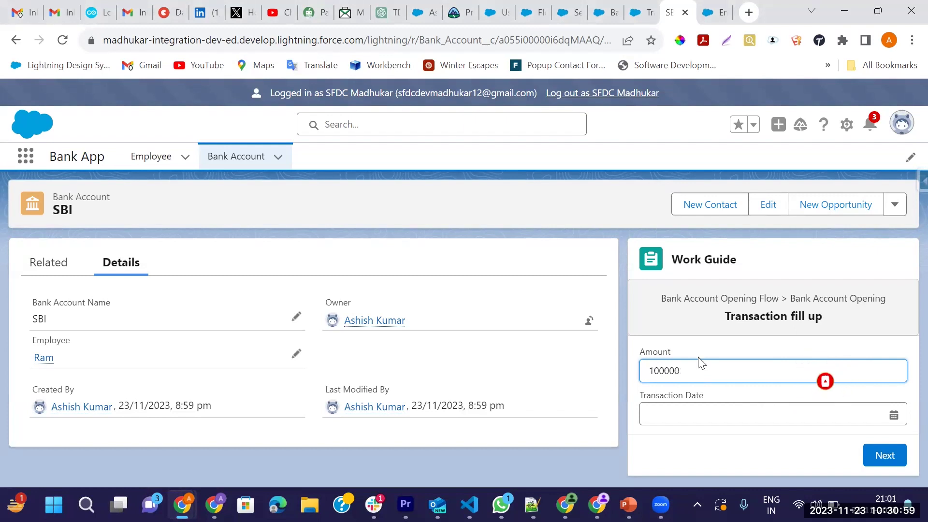
{"action": "left_click", "coordinate": [894, 416]}
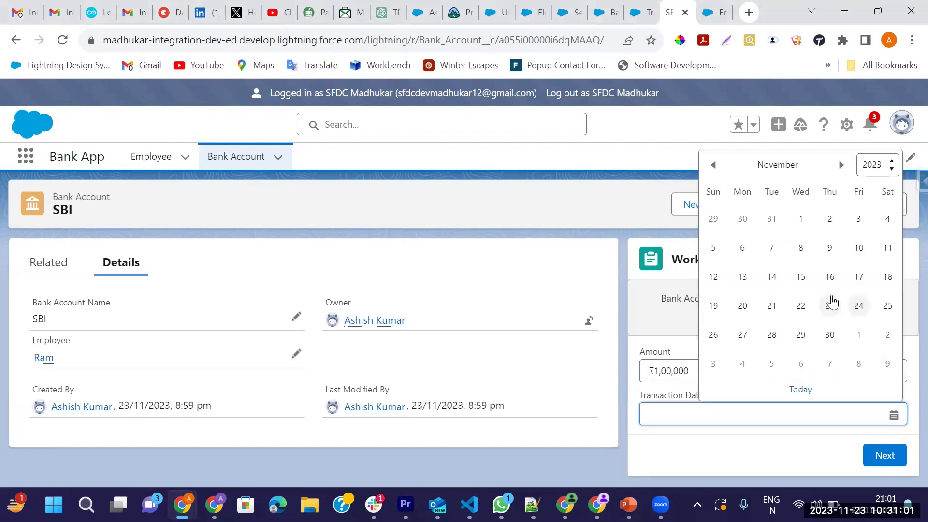
{"action": "left_click", "coordinate": [857, 305]}
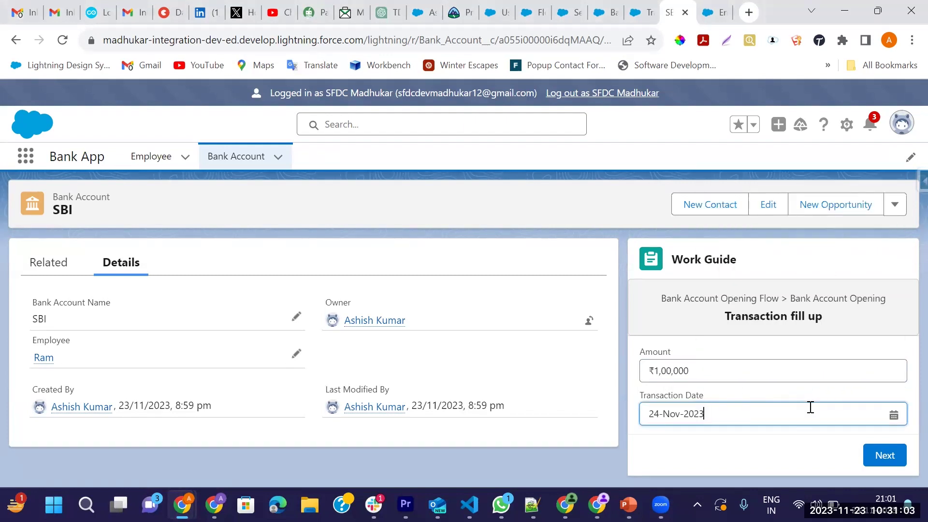
{"action": "left_click", "coordinate": [884, 455]}
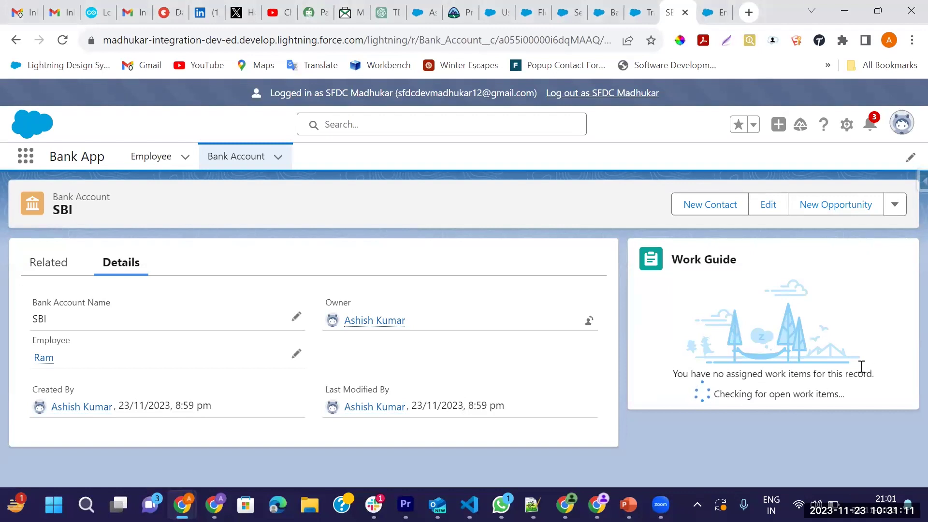
{"action": "left_click_drag", "start_coordinate": [670, 375], "coordinate": [877, 377]}
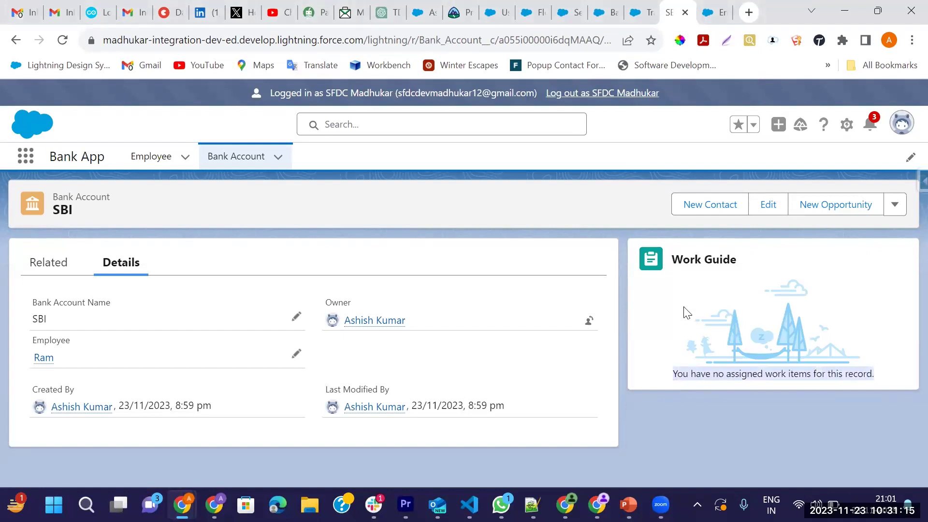
{"action": "left_click", "coordinate": [63, 12]}
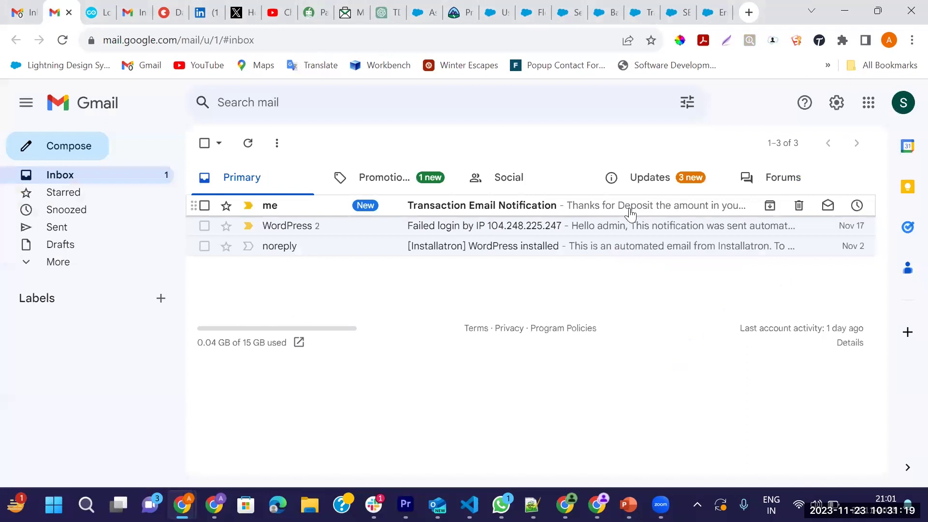
Read the Transaction Email Notification in Gmail, then return to the SBI record
{"action": "left_click", "coordinate": [629, 211]}
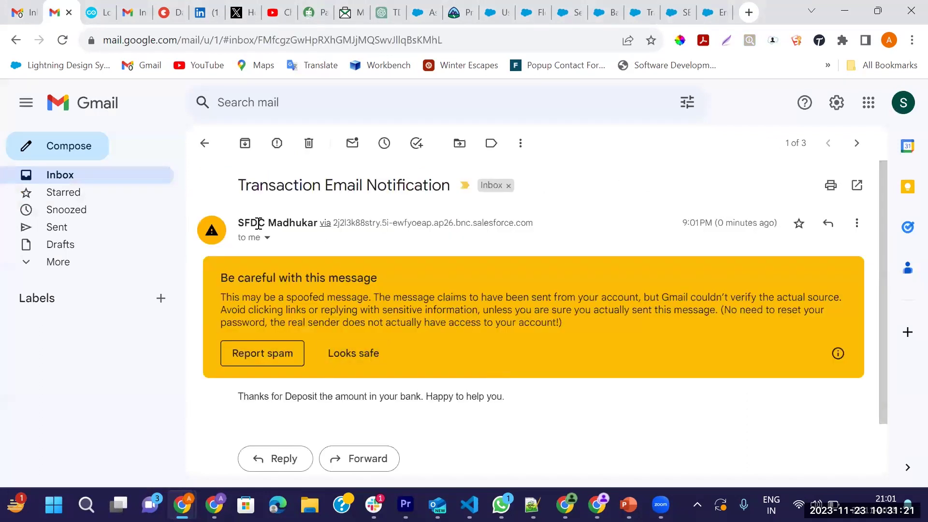
{"action": "left_click_drag", "start_coordinate": [242, 182], "coordinate": [468, 184]}
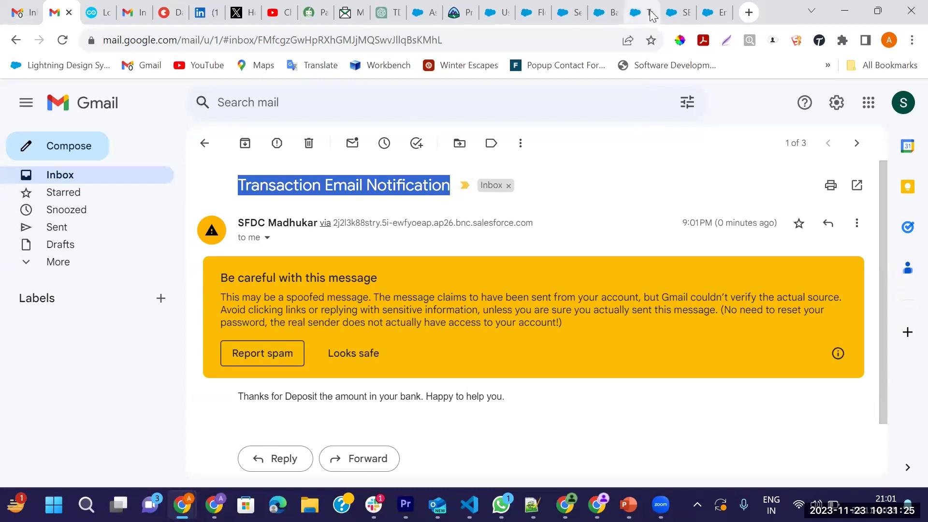
{"action": "left_click", "coordinate": [650, 15]}
{"action": "left_click", "coordinate": [677, 12]}
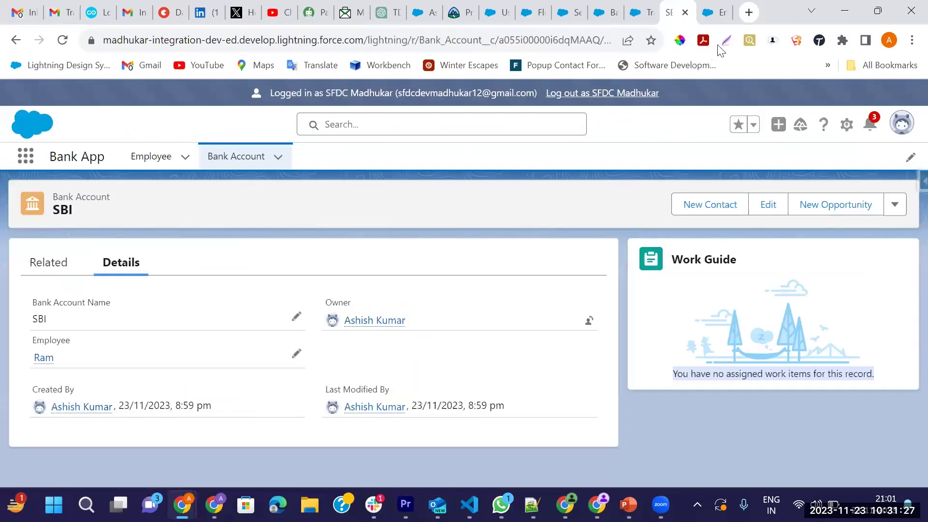
Bring up the Bank Account Opening and Send Transaction Email Notification flows
{"action": "left_click", "coordinate": [713, 11]}
{"action": "left_click", "coordinate": [610, 14]}
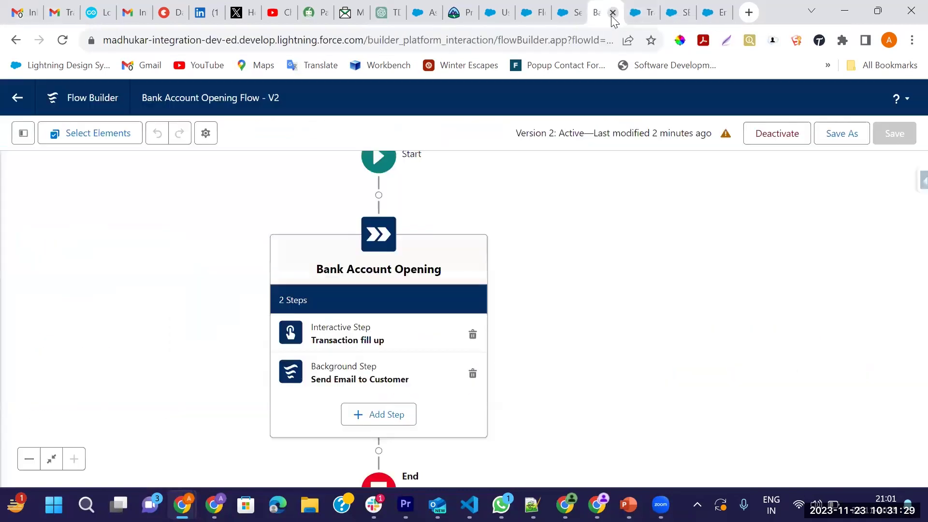
{"action": "left_click", "coordinate": [572, 14]}
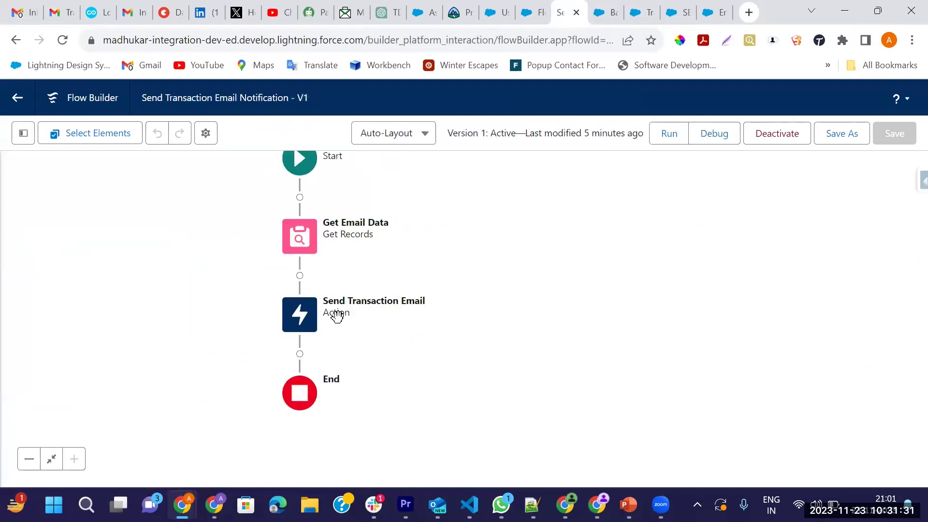
Inspect the Send Transaction Email action, then revisit the orchestration and the Gmail email
{"action": "left_click", "coordinate": [302, 314]}
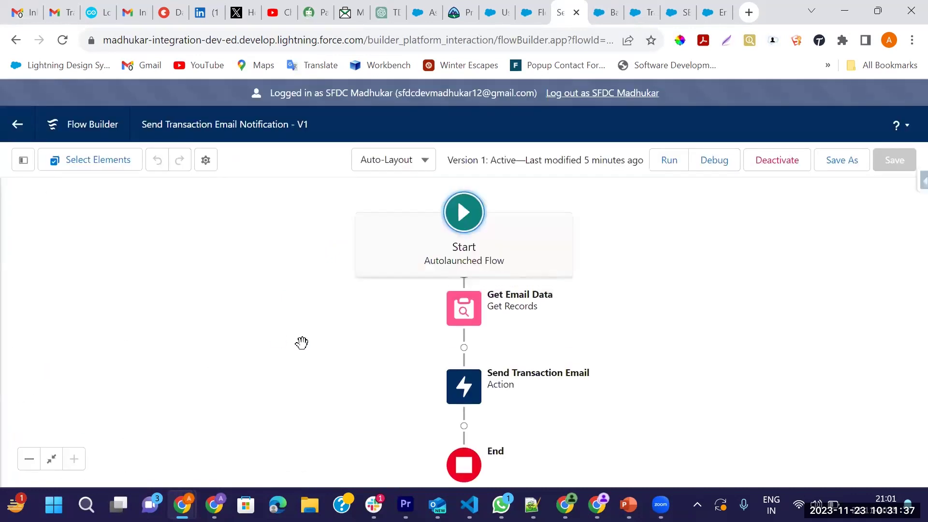
{"action": "left_click", "coordinate": [464, 371]}
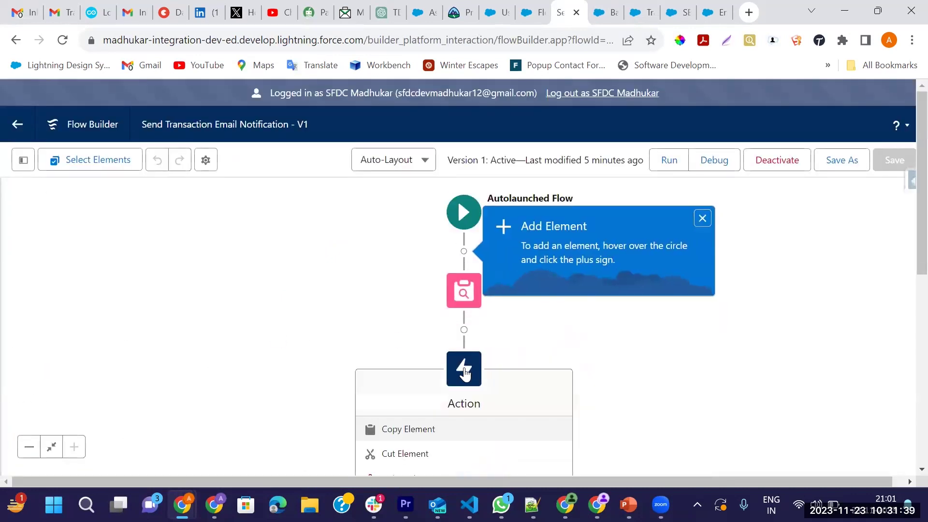
{"action": "scroll", "coordinate": [462, 414], "scroll_direction": "down", "scroll_amount": 3}
{"action": "scroll", "coordinate": [466, 327], "scroll_direction": "down", "scroll_amount": 5}
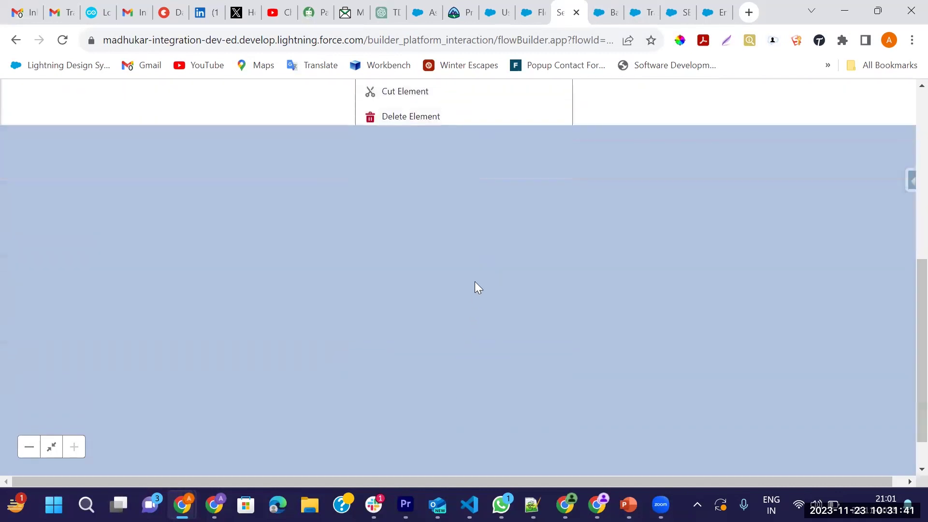
{"action": "scroll", "coordinate": [479, 288], "scroll_direction": "up", "scroll_amount": 8}
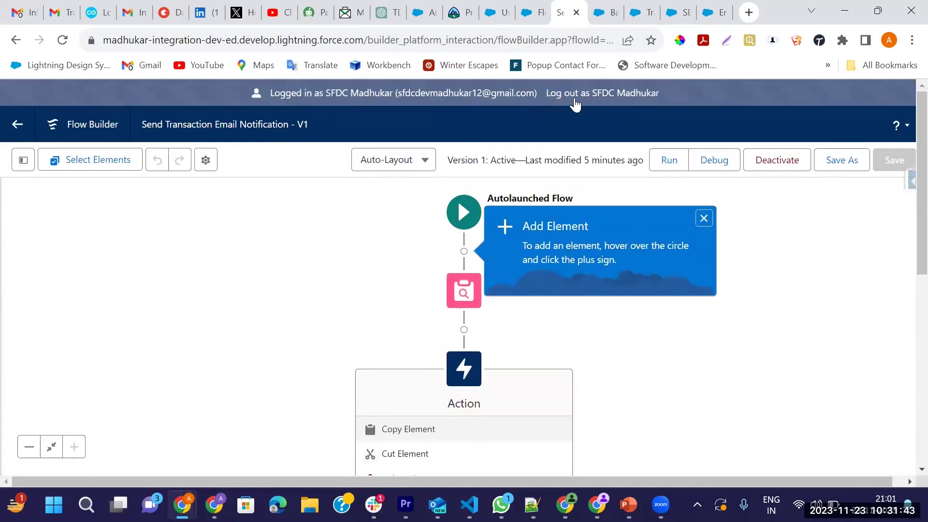
{"action": "left_click", "coordinate": [609, 11]}
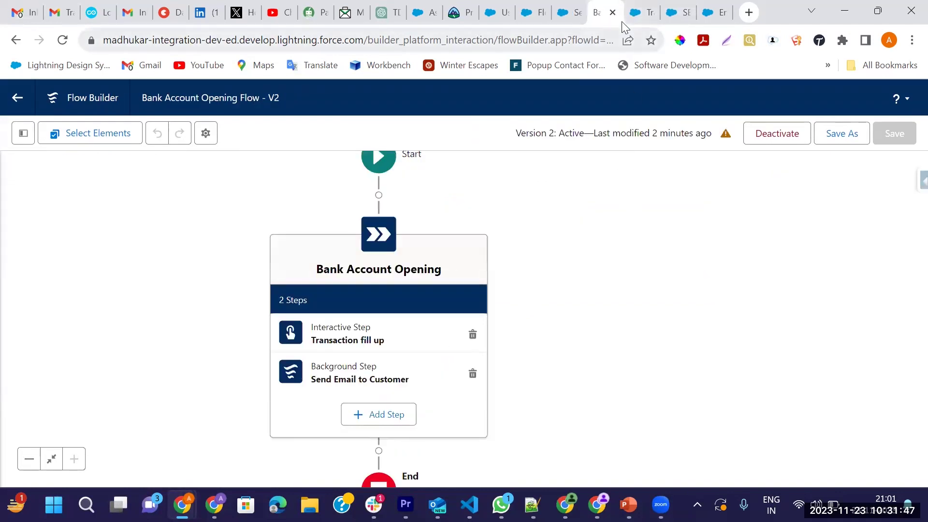
{"action": "left_click", "coordinate": [63, 15]}
Select the email subject and mark the message as Looks safe
{"action": "left_click", "coordinate": [242, 189]}
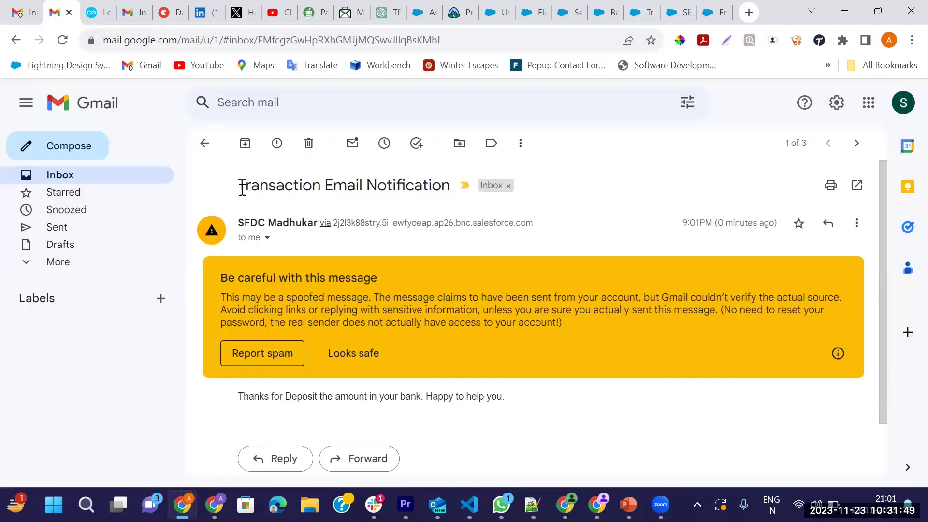
{"action": "left_click_drag", "start_coordinate": [242, 188], "coordinate": [451, 187]}
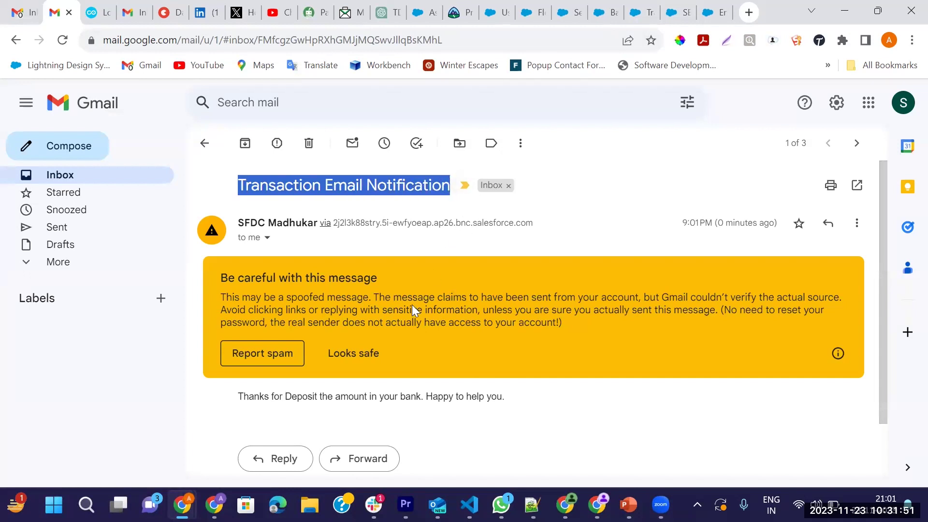
{"action": "left_click", "coordinate": [352, 353]}
{"action": "scroll", "coordinate": [498, 243], "scroll_direction": "down", "scroll_amount": 1}
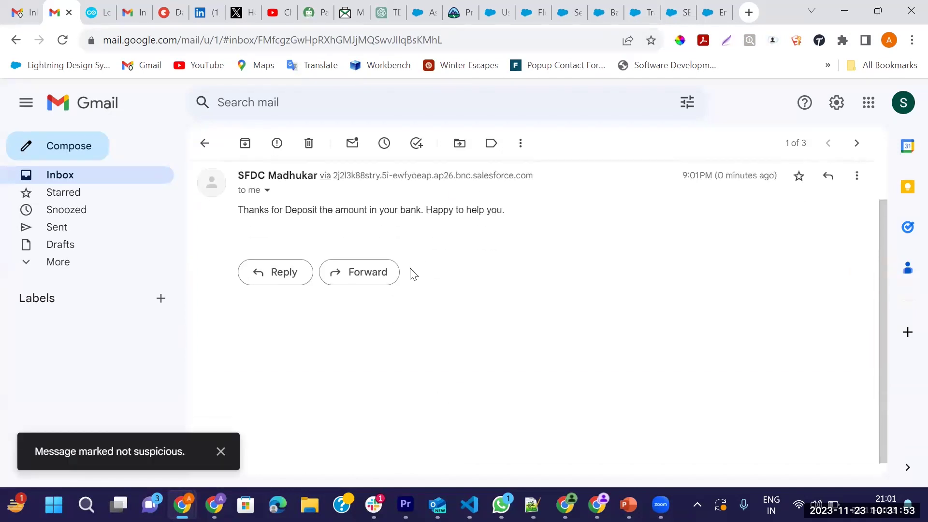
{"action": "scroll", "coordinate": [413, 274], "scroll_direction": "up", "scroll_amount": 1}
Select the email body sentence, return to the inbox, then reopen the SBI record
{"action": "left_click_drag", "start_coordinate": [238, 257], "coordinate": [372, 259]}
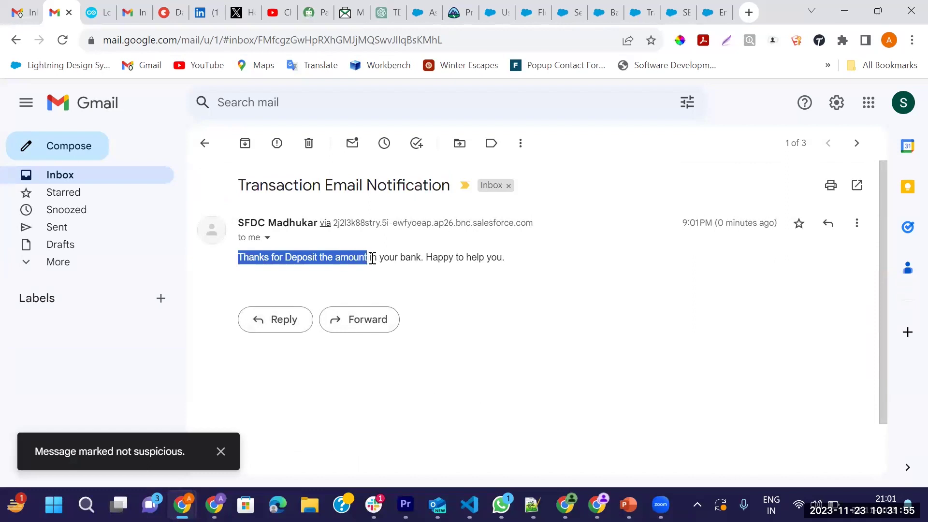
{"action": "left_click", "coordinate": [378, 269]}
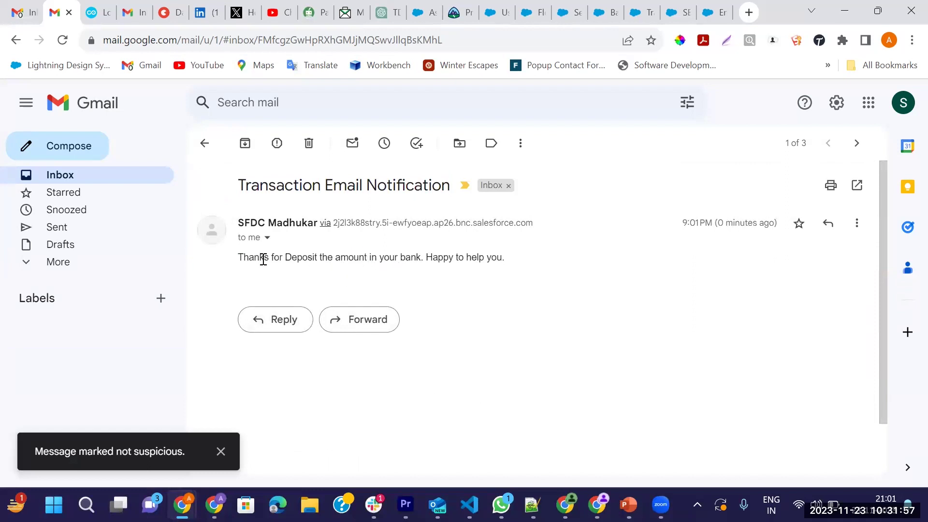
{"action": "left_click_drag", "start_coordinate": [238, 257], "coordinate": [505, 267]}
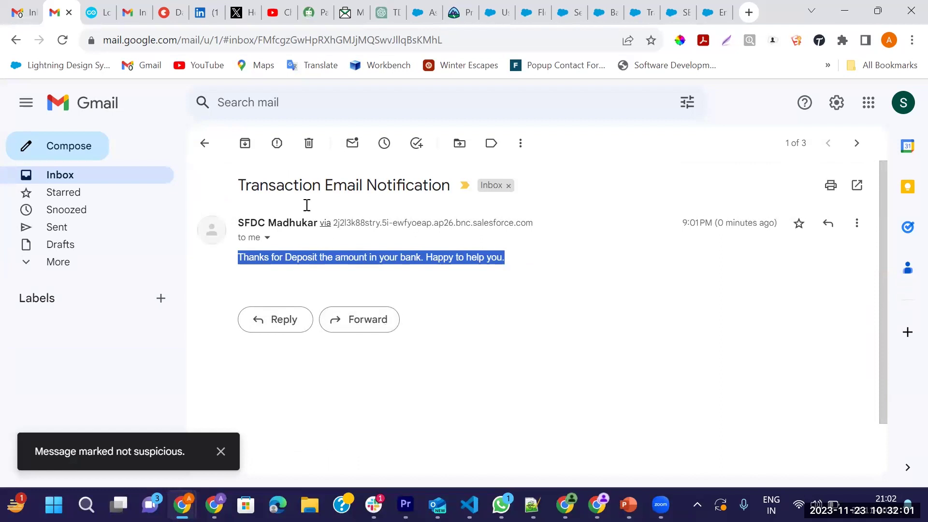
{"action": "left_click", "coordinate": [205, 143]}
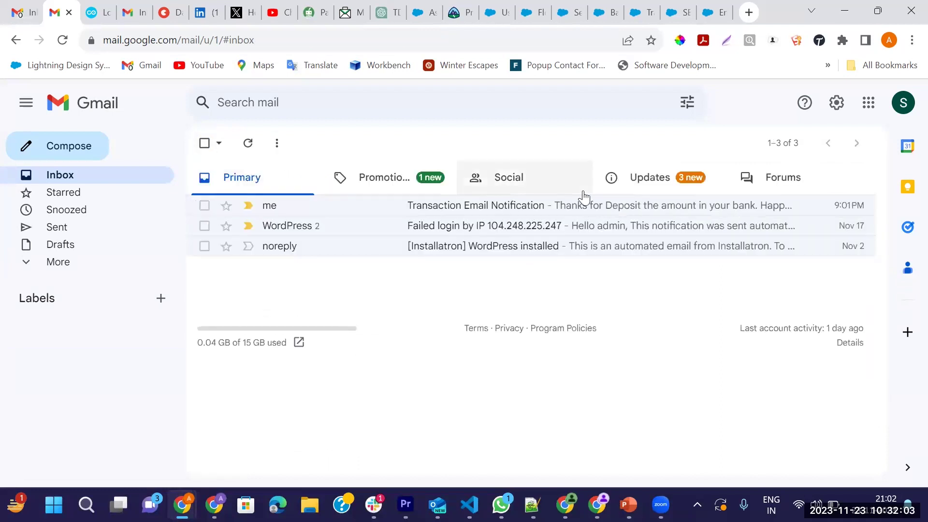
{"action": "left_click", "coordinate": [713, 15]}
{"action": "left_click", "coordinate": [675, 12]}
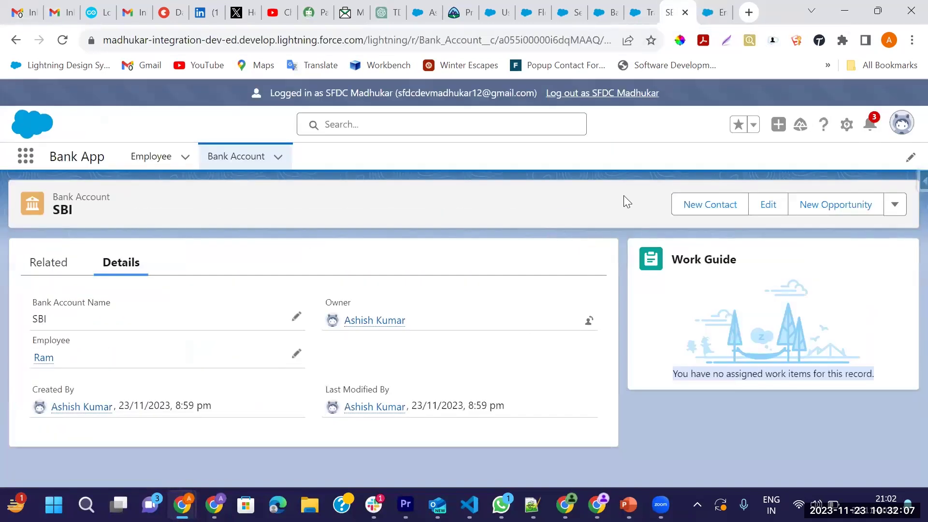
Open Orchestration Work Items by searching 'Orche' in the App Launcher
{"action": "left_click", "coordinate": [26, 157]}
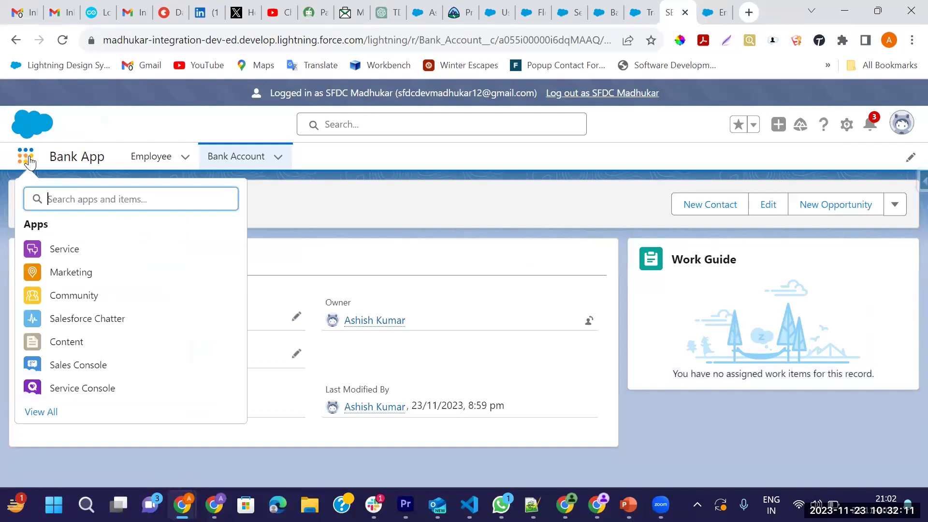
{"action": "type", "text": "Orchec"}
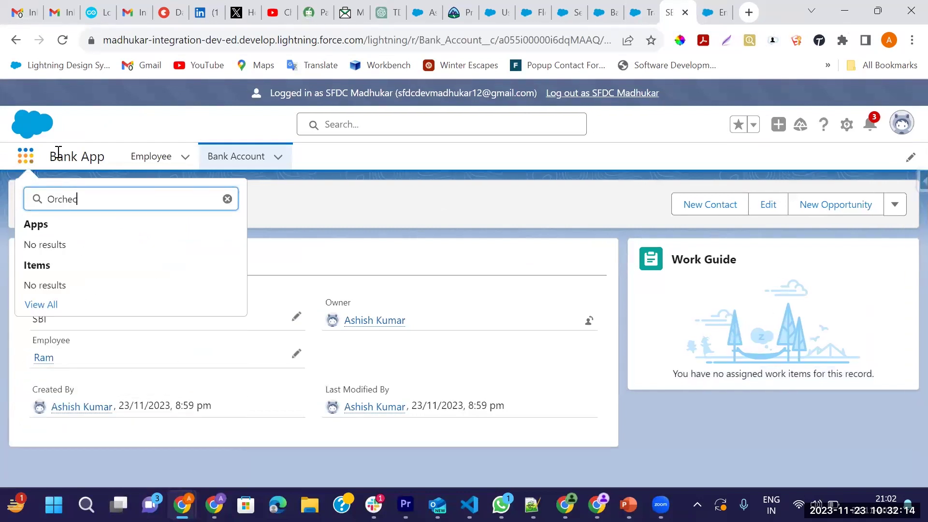
{"action": "key", "text": "BackSpace"}
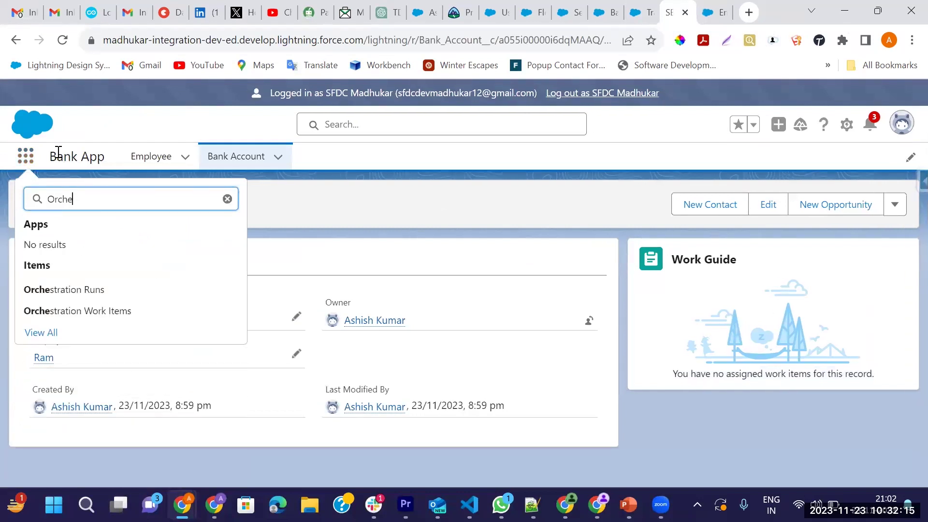
{"action": "left_click", "coordinate": [97, 313]}
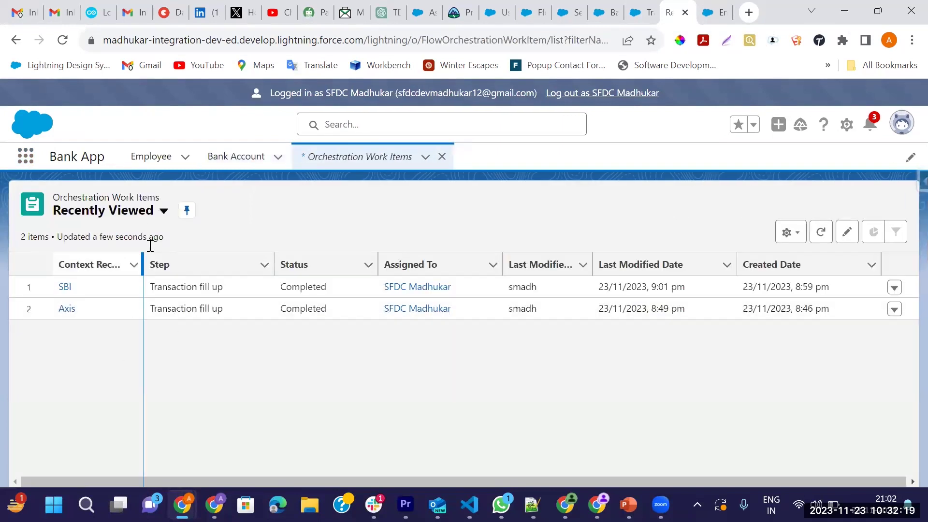
Show All Work Items, confirming the SBI and Axis Transaction fill up items are Completed
{"action": "left_click", "coordinate": [160, 217]}
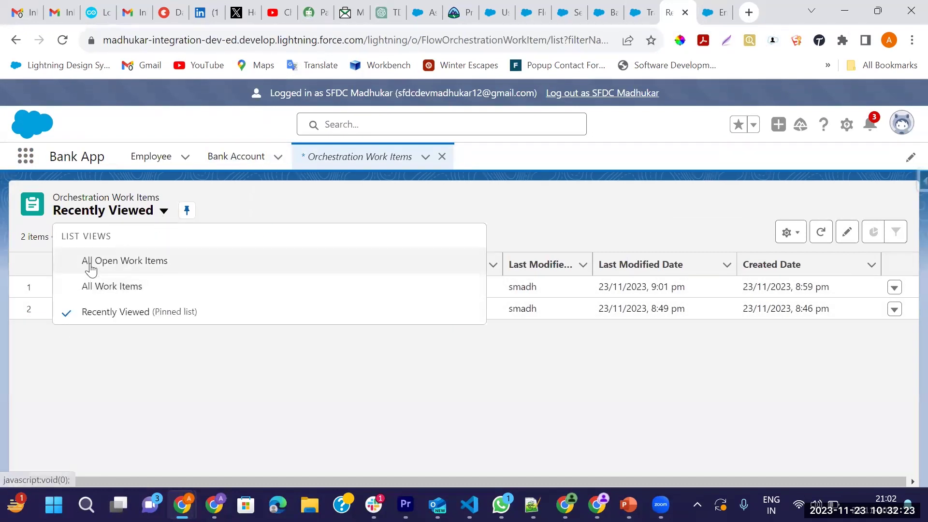
{"action": "left_click", "coordinate": [91, 266]}
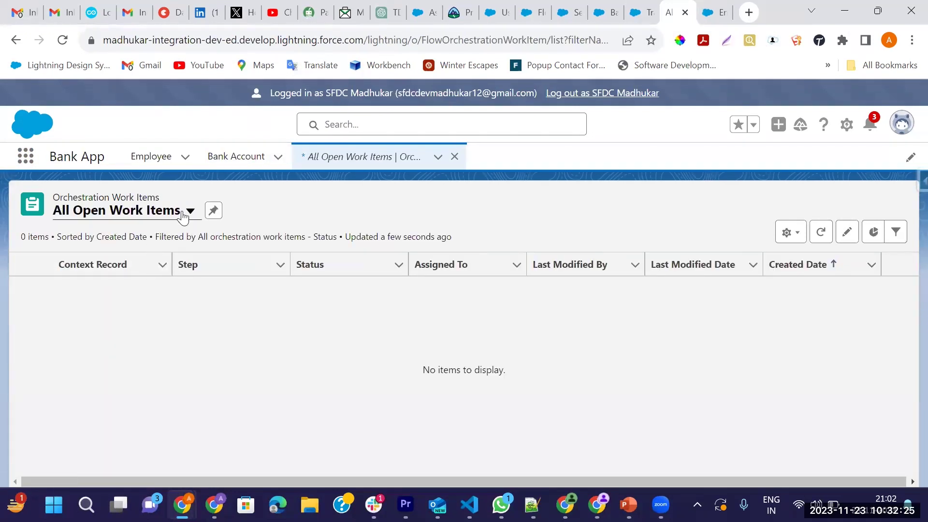
{"action": "left_click", "coordinate": [188, 211]}
{"action": "left_click", "coordinate": [115, 288]}
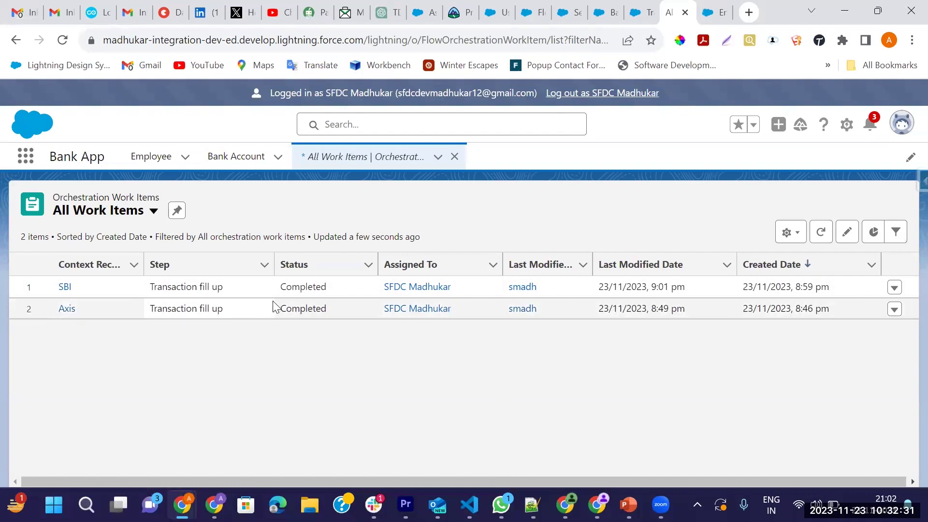
{"action": "double_click", "coordinate": [291, 309]}
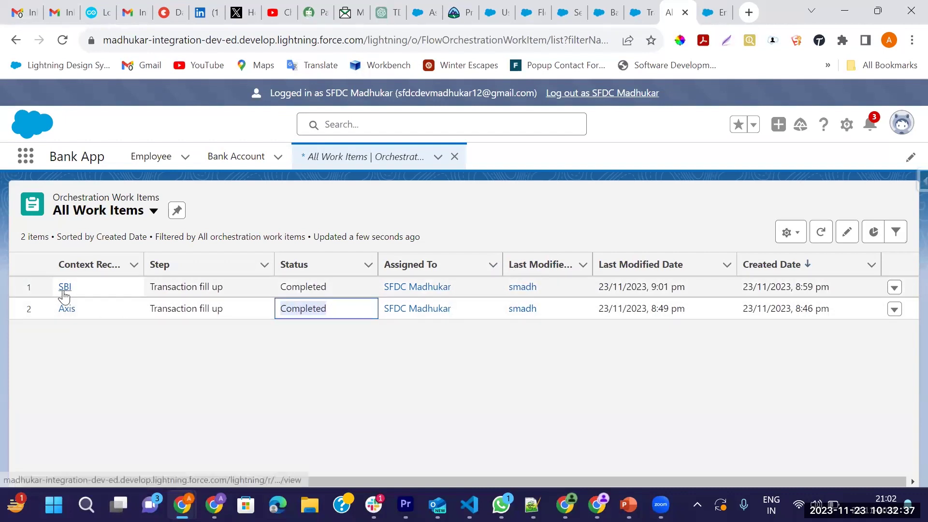
{"action": "double_click", "coordinate": [172, 288]}
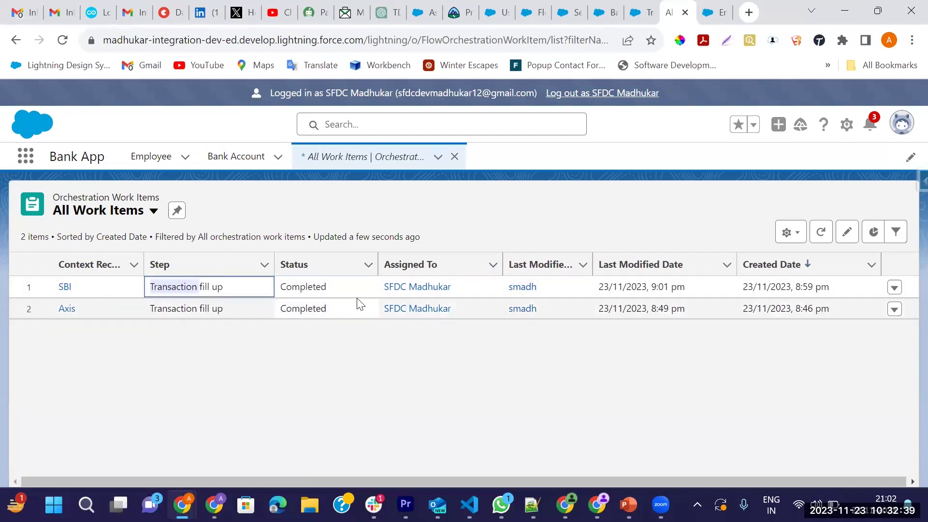
{"action": "double_click", "coordinate": [307, 288]}
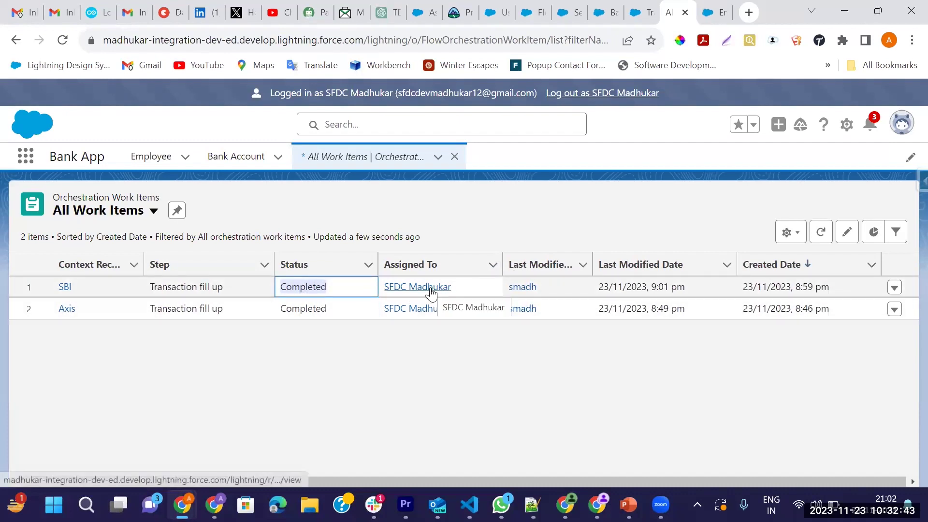
{"action": "left_click", "coordinate": [26, 160]}
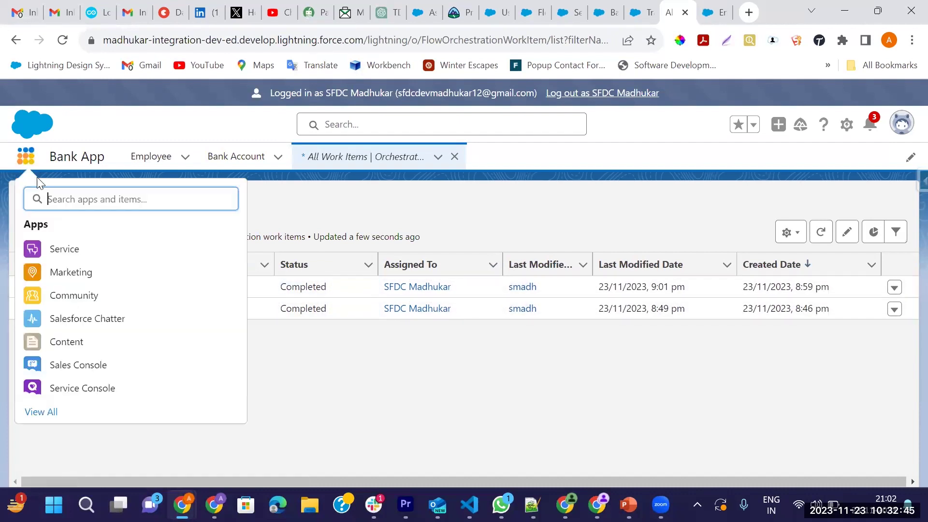
List All Orchestration Runs, showing runs 00000001 and 00000002 as Completed
{"action": "type", "text": "Orch"}
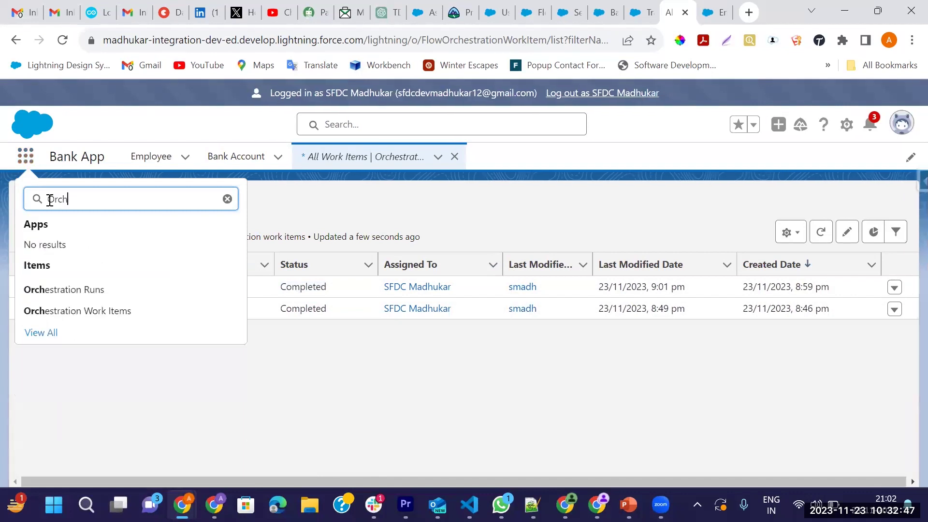
{"action": "left_click", "coordinate": [61, 290]}
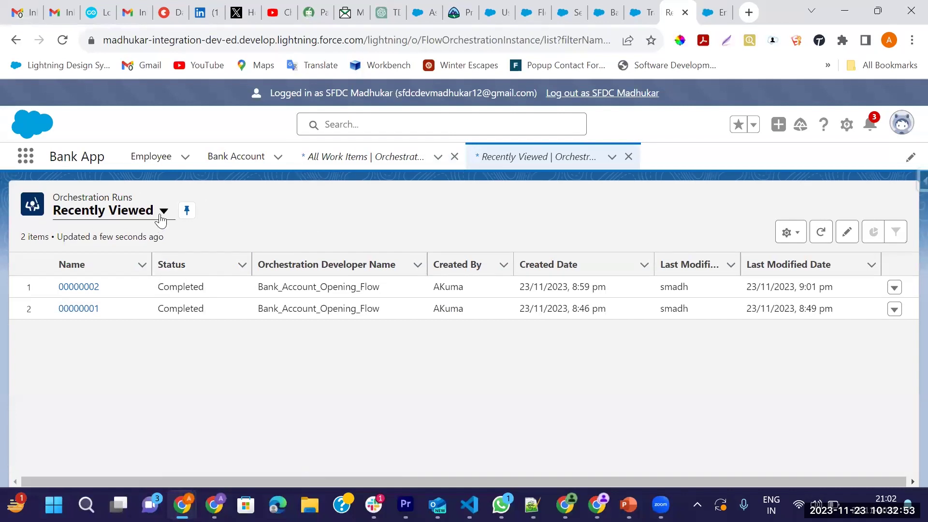
{"action": "left_click", "coordinate": [163, 211]}
{"action": "left_click", "coordinate": [139, 263]}
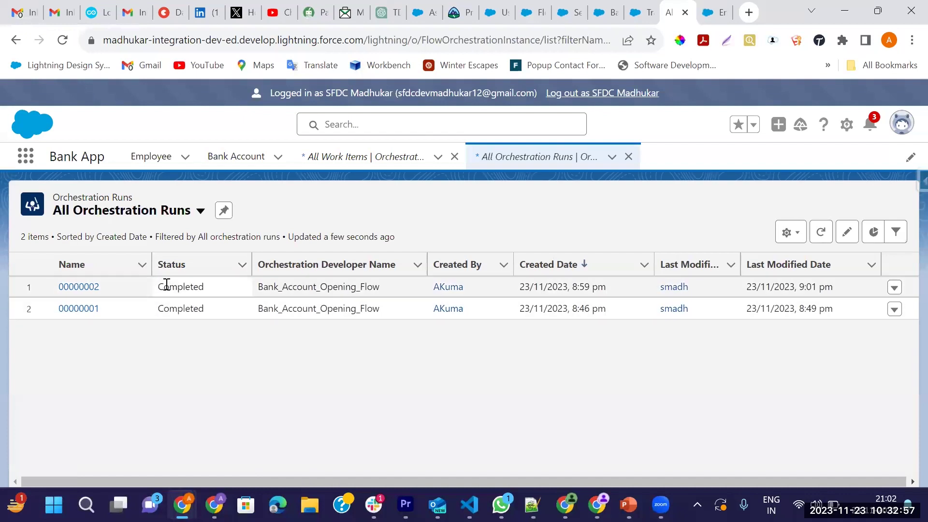
{"action": "left_click", "coordinate": [166, 284]}
{"action": "left_click", "coordinate": [197, 308]}
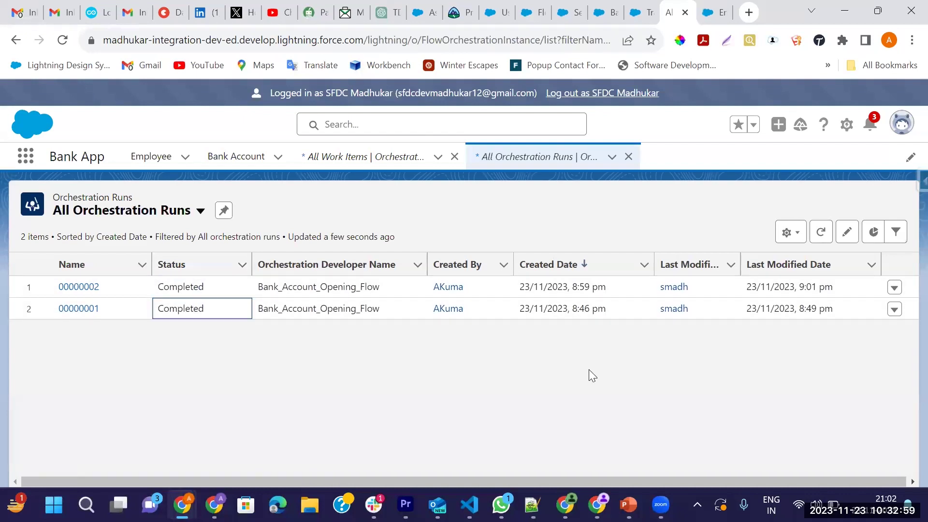